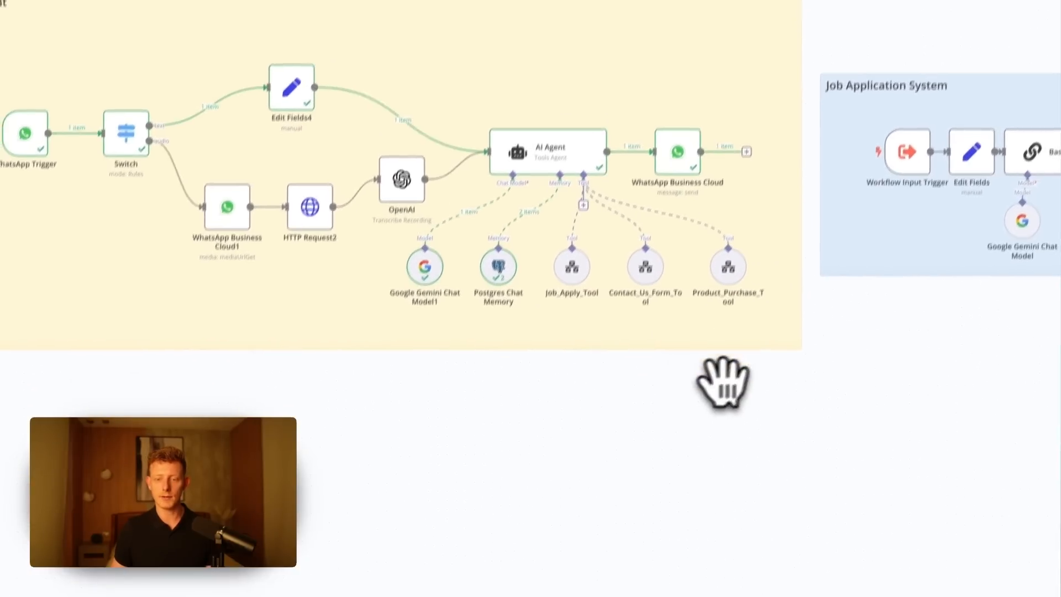
- Inspect the Job_Apply_Tool node's description, linked workflow and workflow inputs, and return to the canvas
scroll(528, 270, "up", 3)
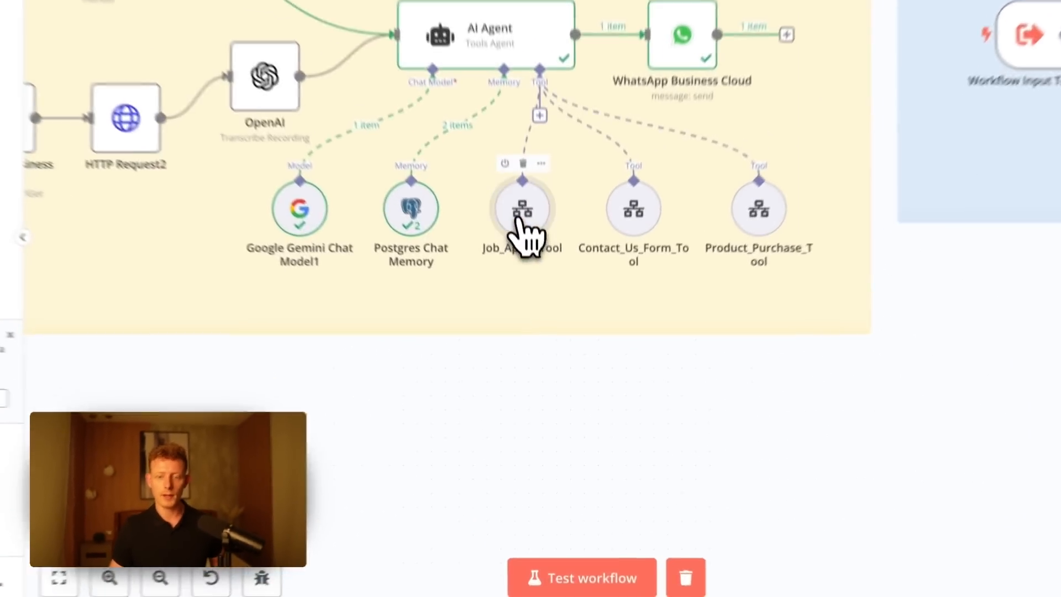
double_click(537, 285)
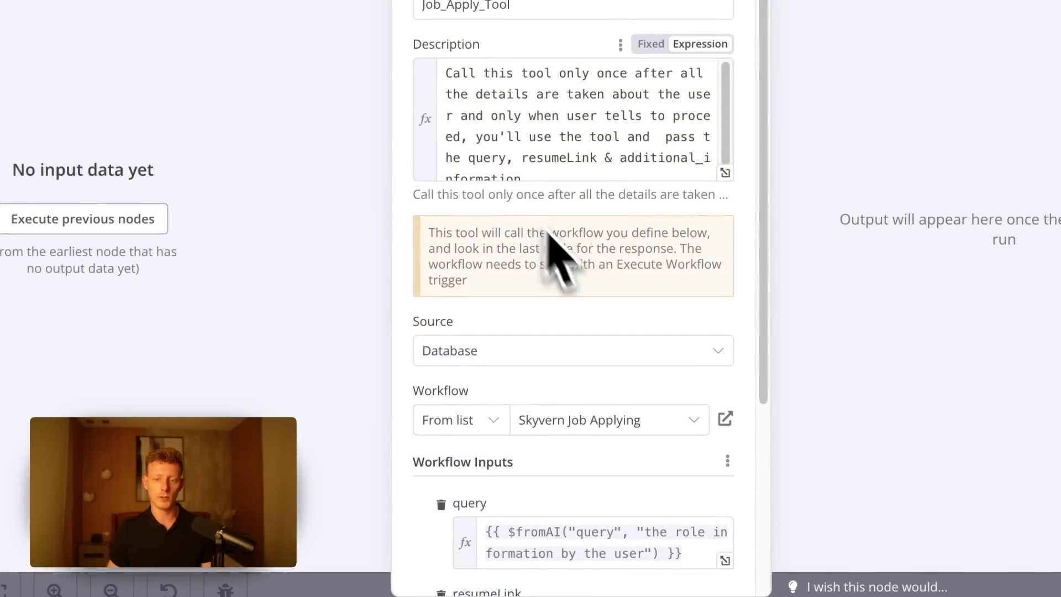
scroll(590, 319, "down", 5)
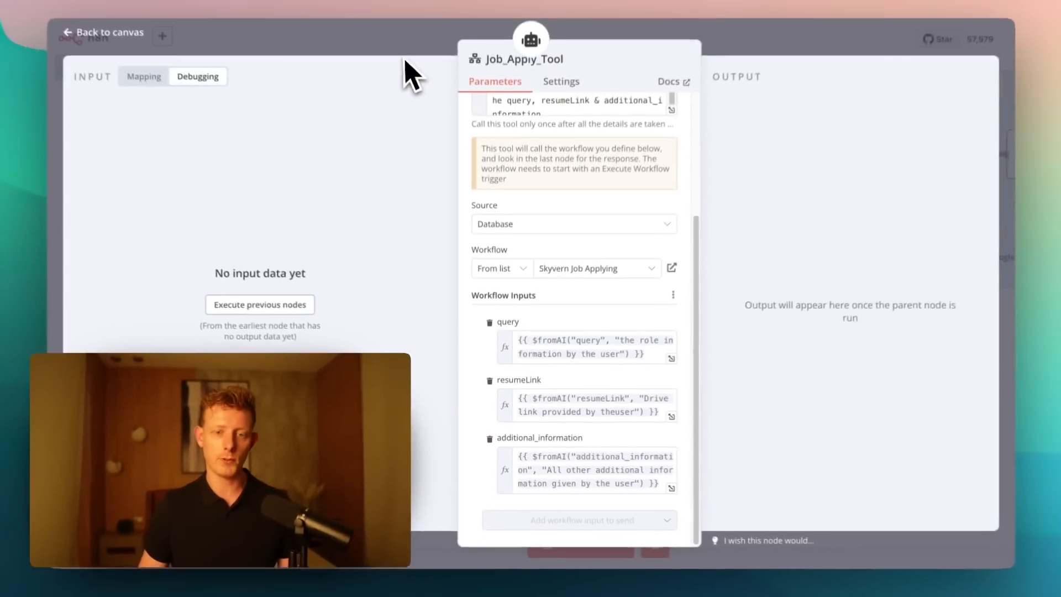
left_click(403, 55)
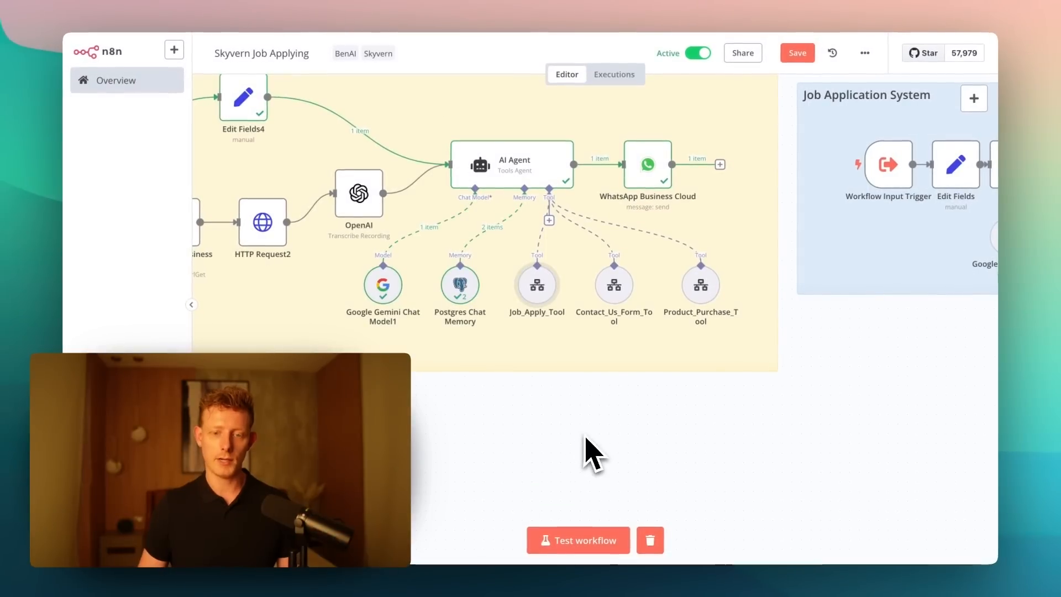
- Examine the Job Application System's Basic LLM Chain node, including its user prompt and system message, and close it
scroll(550, 285, "right", 10)
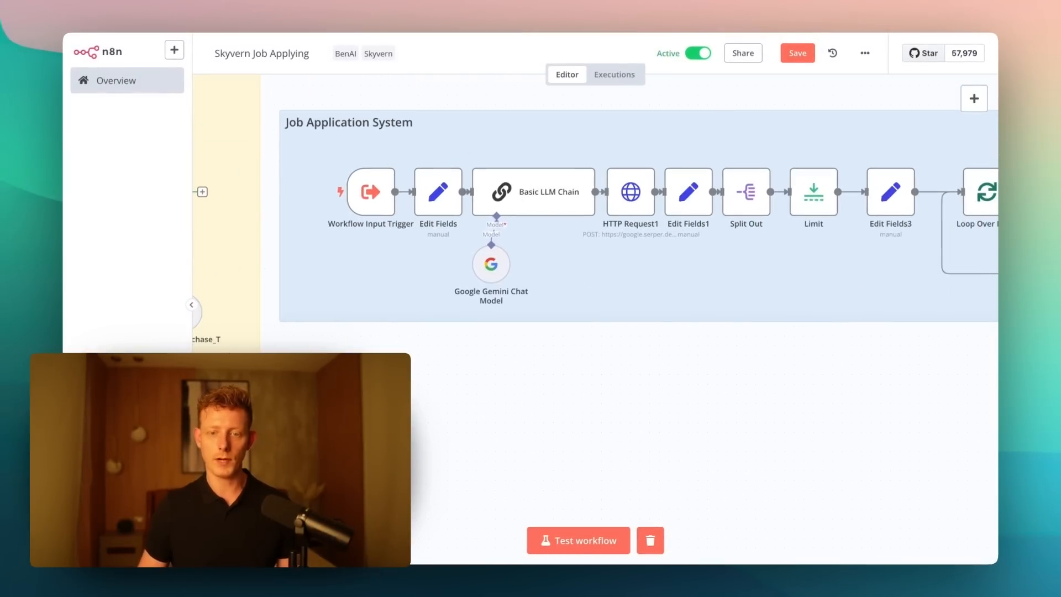
left_click_drag(628, 390, 591, 423)
left_click_drag(498, 394, 438, 372)
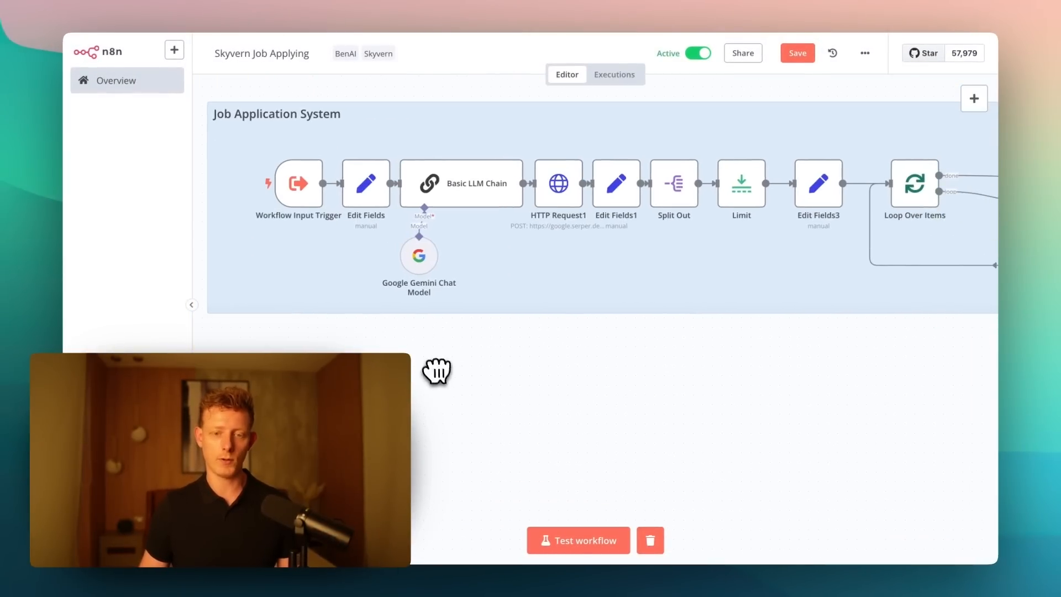
double_click(453, 192)
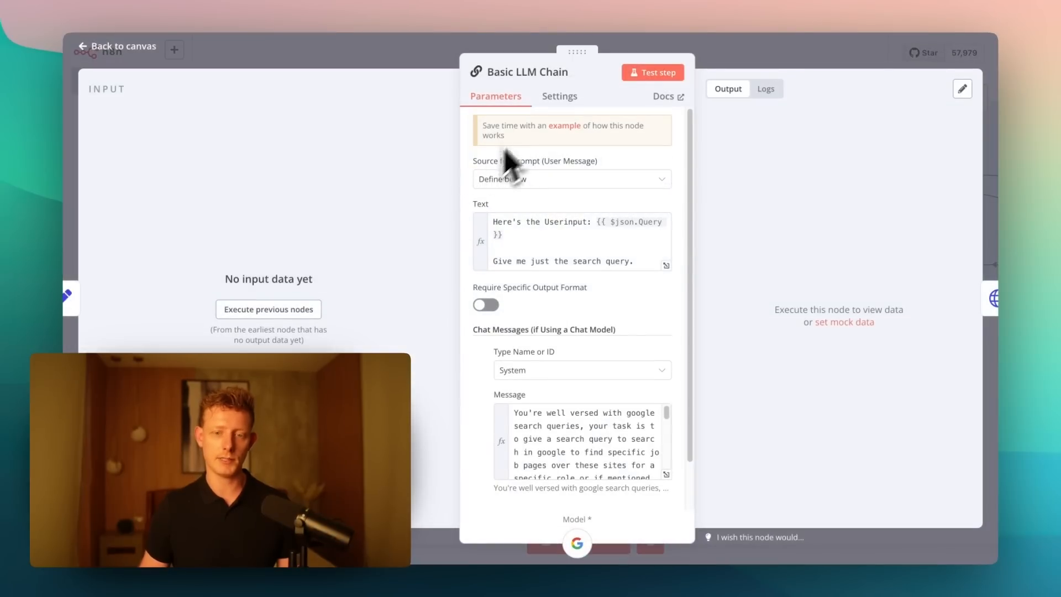
left_click(397, 57)
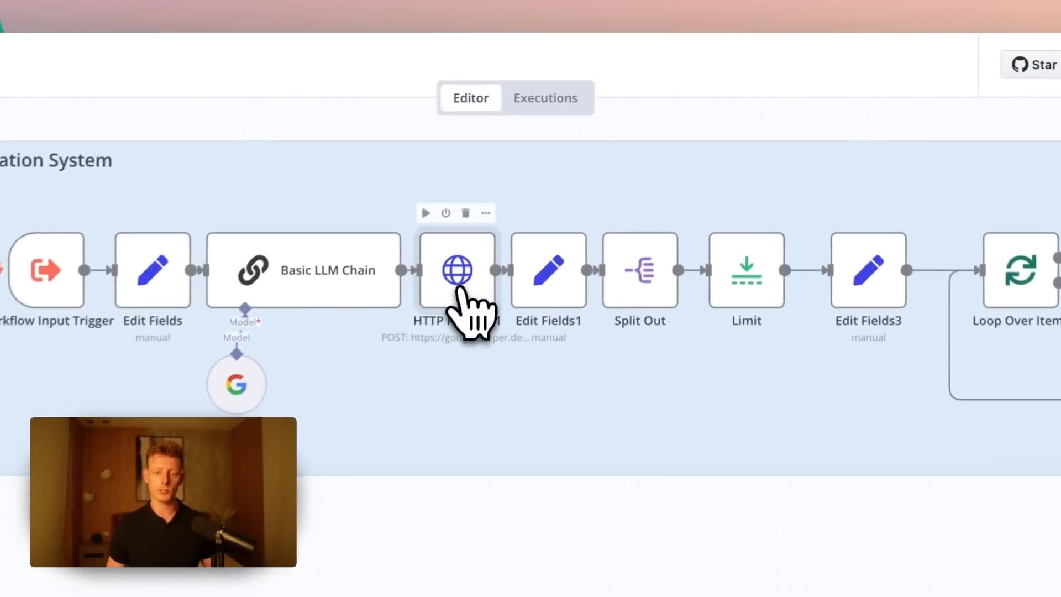
- Inspect the HTTP Request1 node's search request settings and follow the nodes after it up to Loop Over Items
double_click(460, 288)
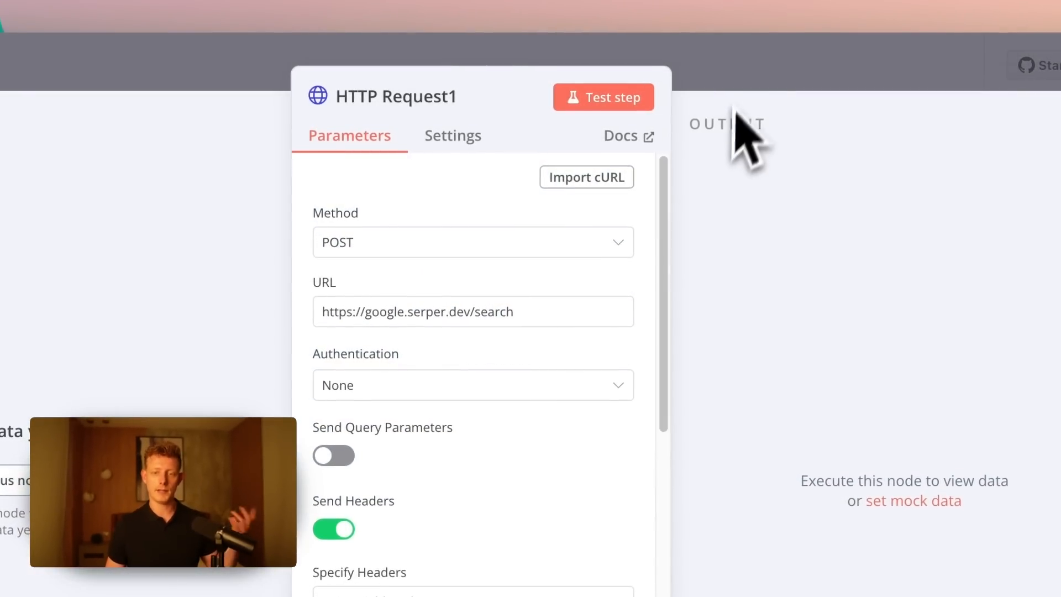
left_click(740, 78)
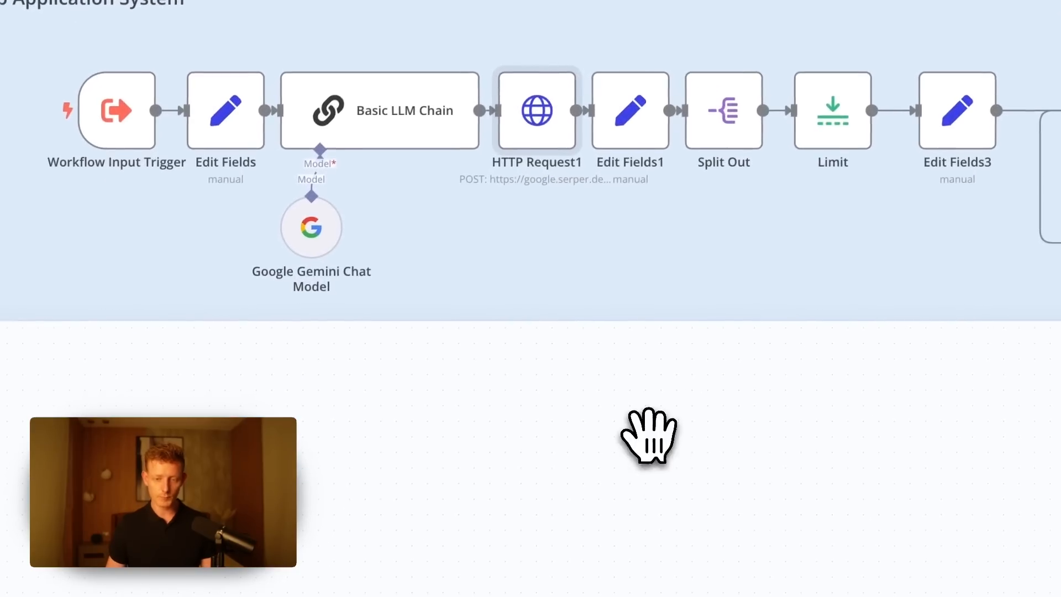
left_click_drag(649, 435, 435, 437)
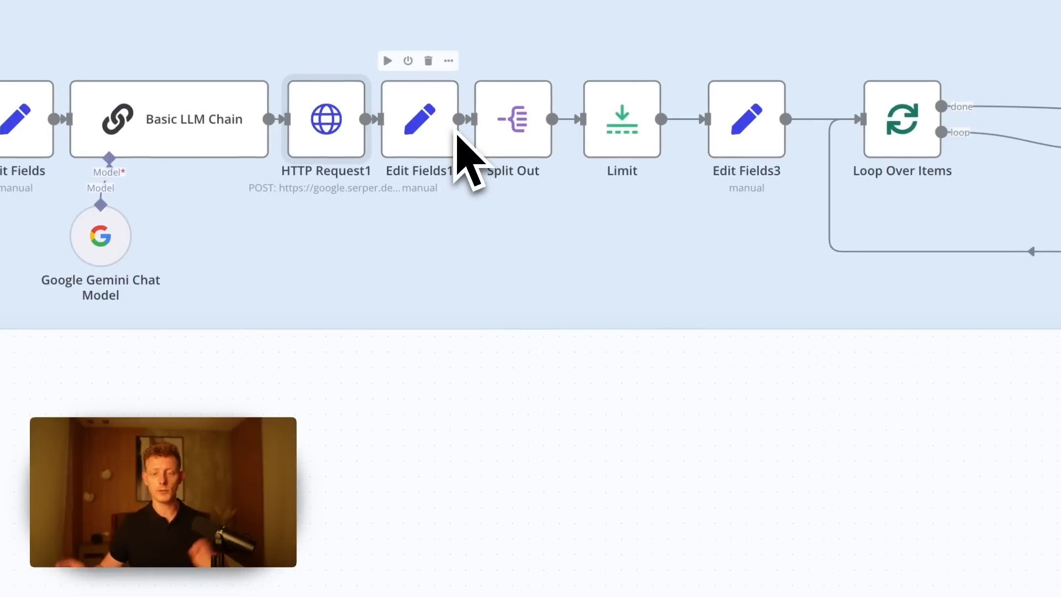
left_click_drag(613, 391, 506, 381)
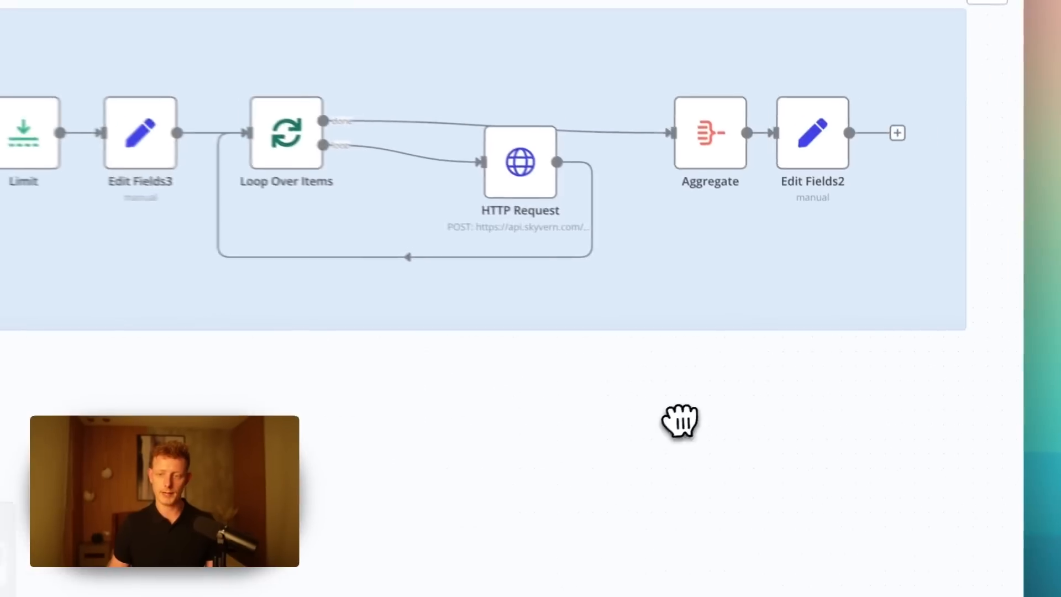
- Trace the Job Application System from its input trigger to the looped HTTP Request, and return to the AI Agent's tools
left_click_drag(680, 421, 983, 417)
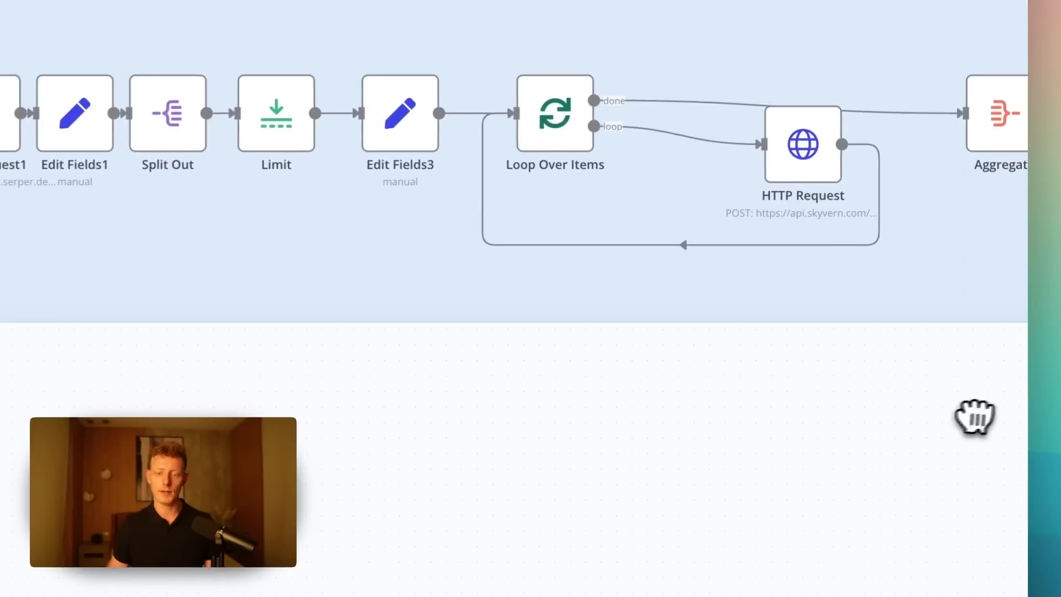
left_click_drag(426, 344, 776, 306)
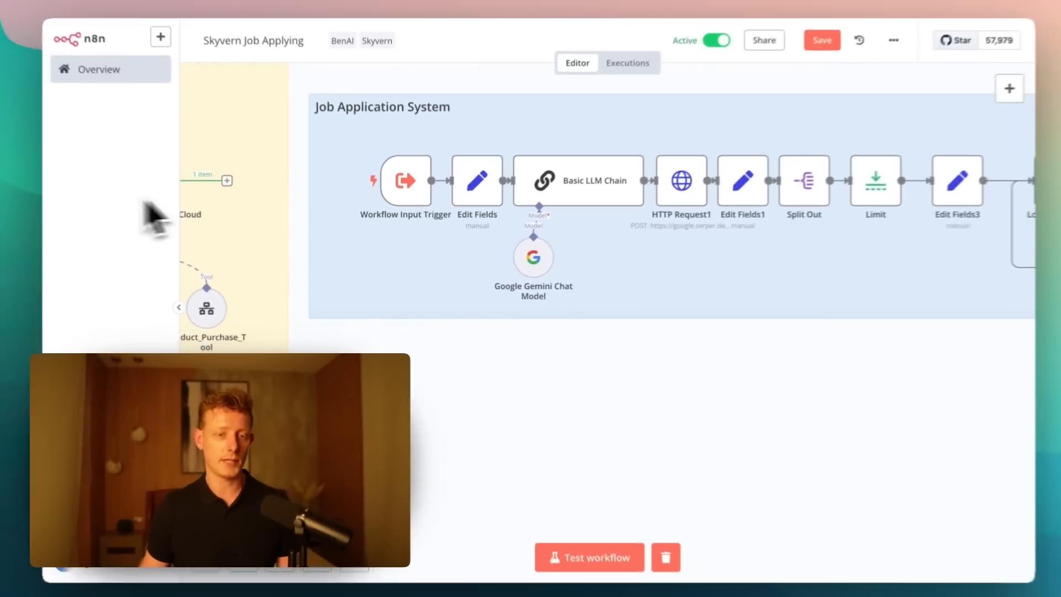
left_click_drag(587, 445, 401, 447)
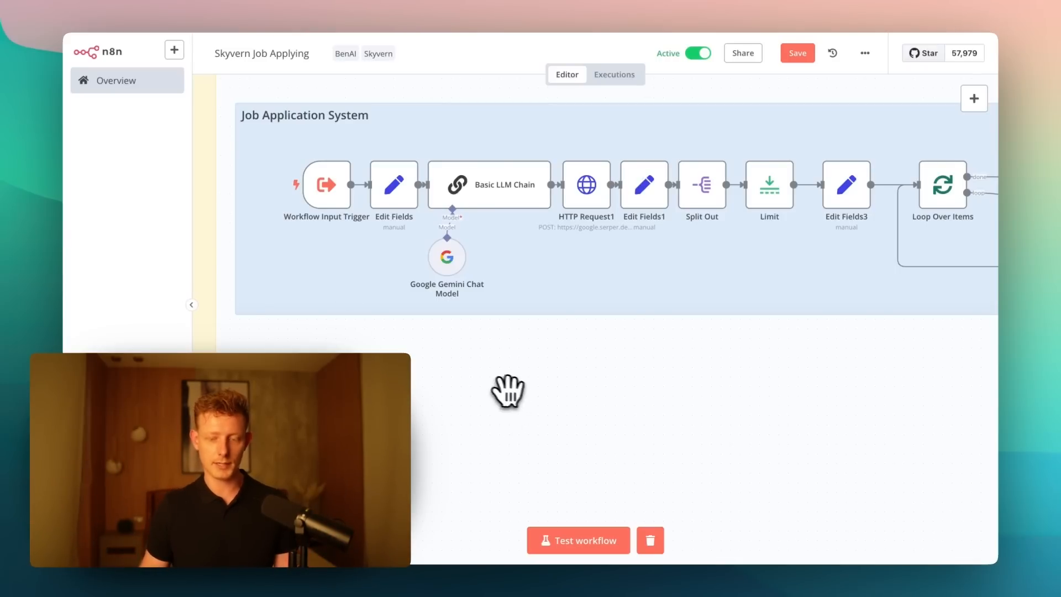
left_click_drag(507, 392, 422, 393)
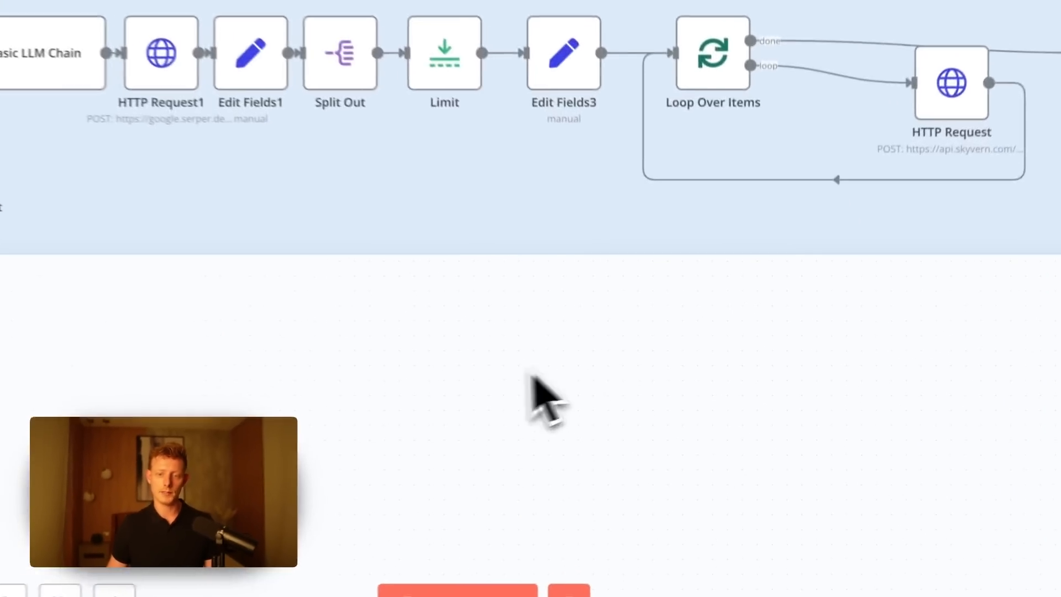
left_click_drag(514, 386, 771, 400)
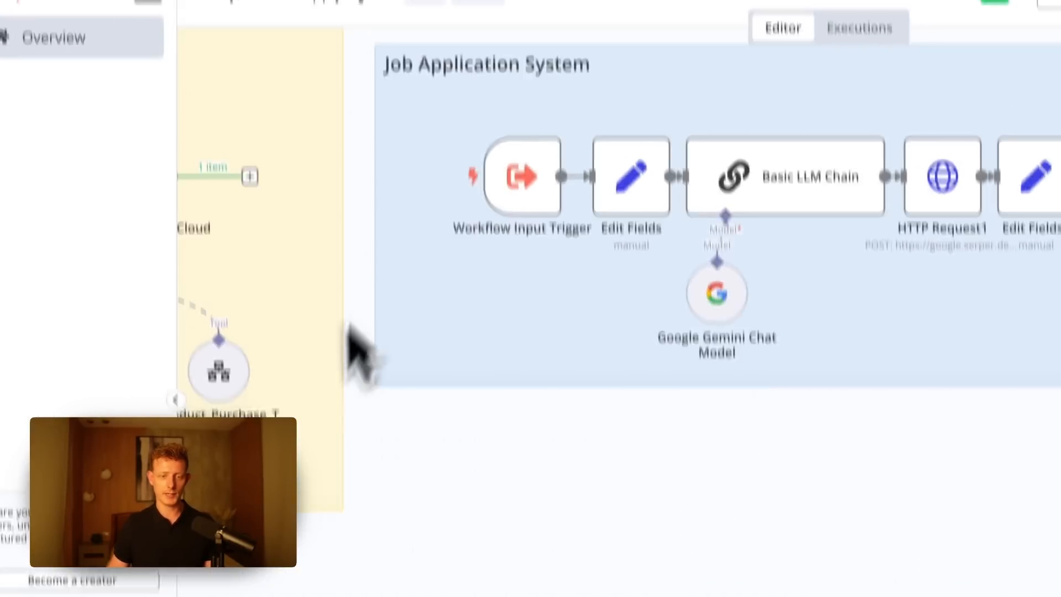
left_click_drag(514, 545, 892, 498)
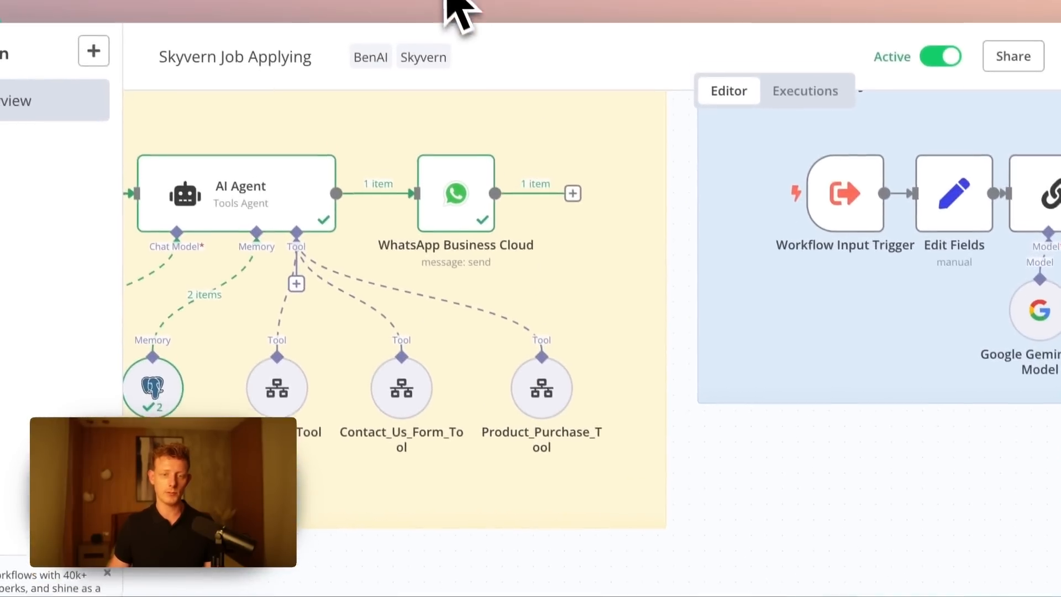
- Open the separate sub-workflow made of an input trigger, two Edit Fields nodes and a Skyvern HTTP Request, and examine it
left_click(447, 19)
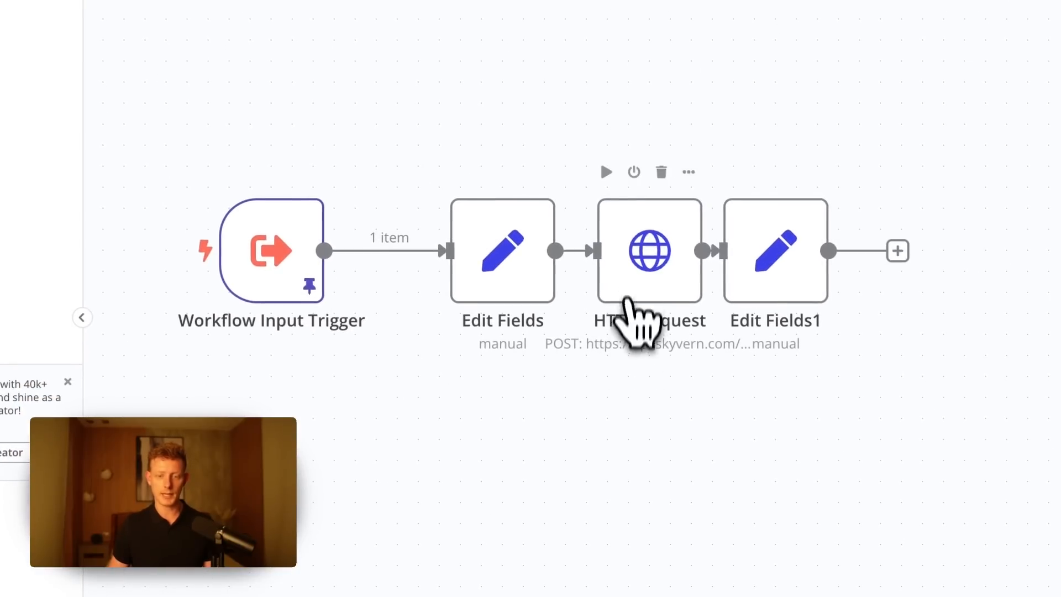
double_click(688, 431)
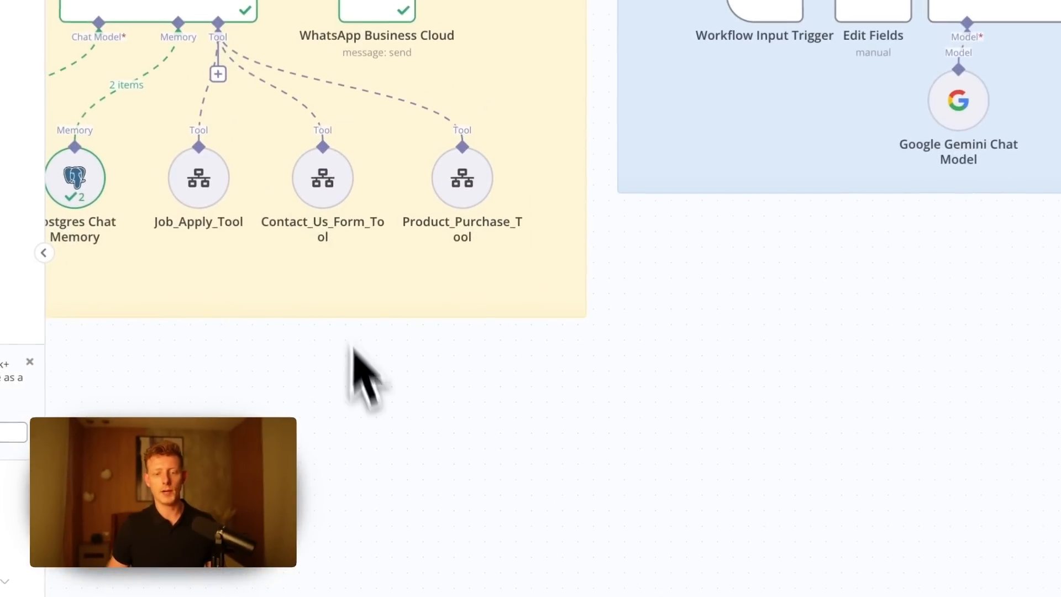
- Inspect the Contact_Us_Form_Tool node's description, linked workflow and workflow inputs
double_click(320, 183)
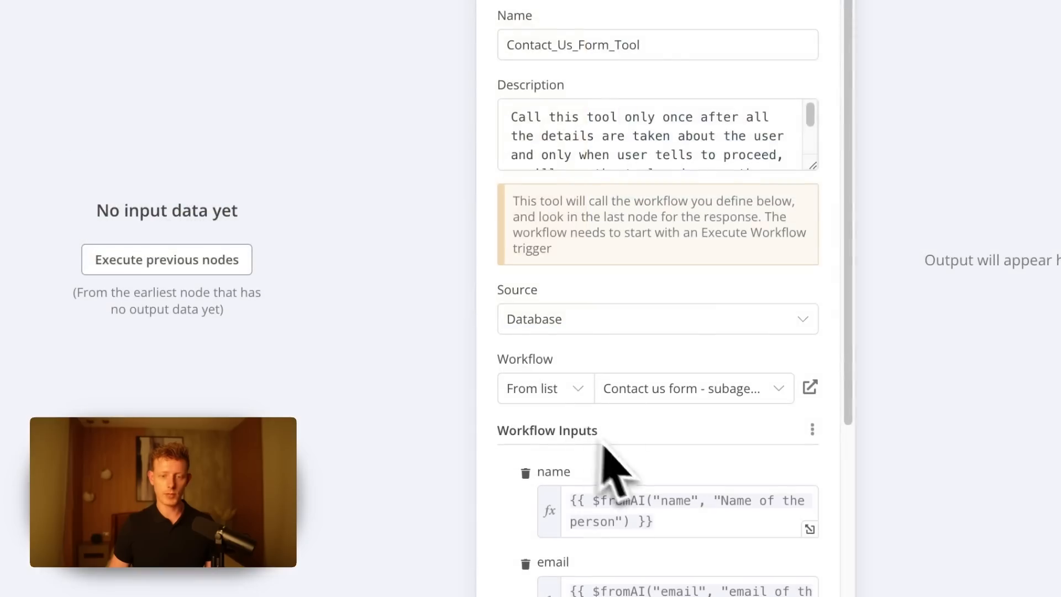
scroll(663, 459, "down", 5)
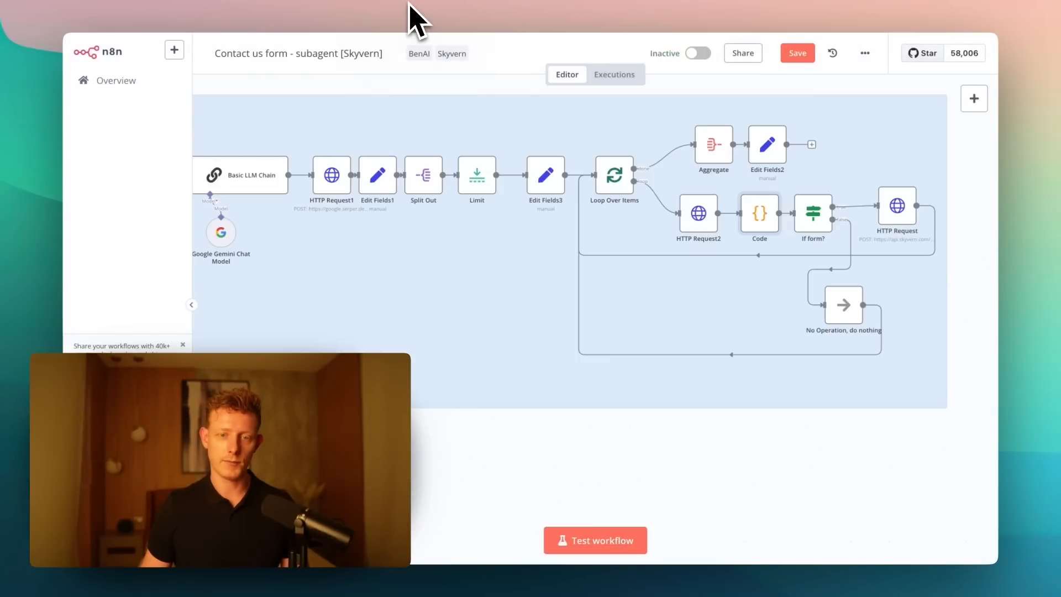
- In the Contact us form subagent workflow, examine the loop branch and highlight the Code node's JavaScript for detecting form fields
left_click_drag(471, 453, 706, 442)
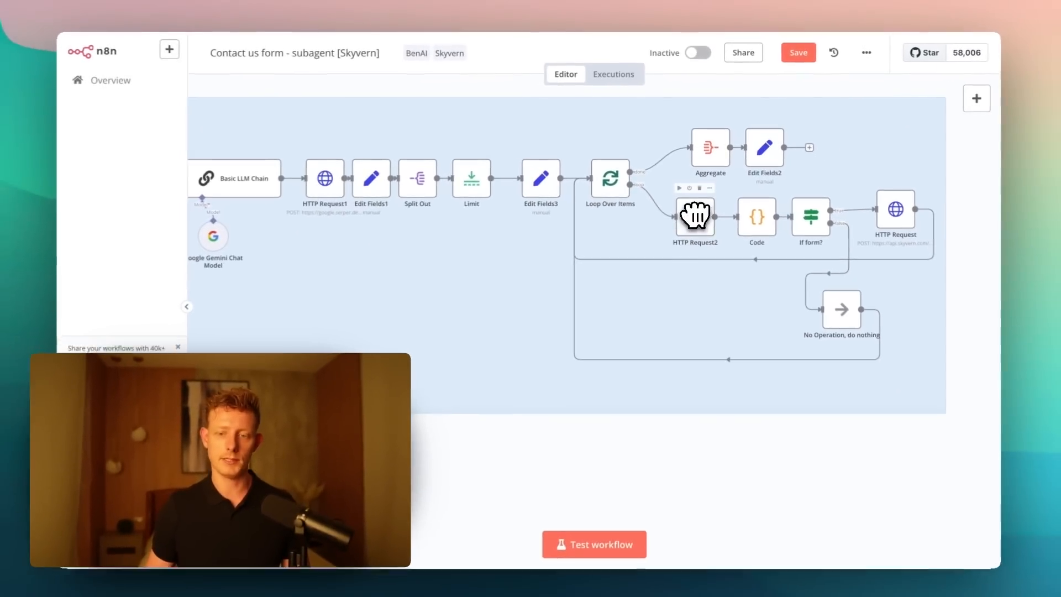
scroll(773, 228, "up", 3)
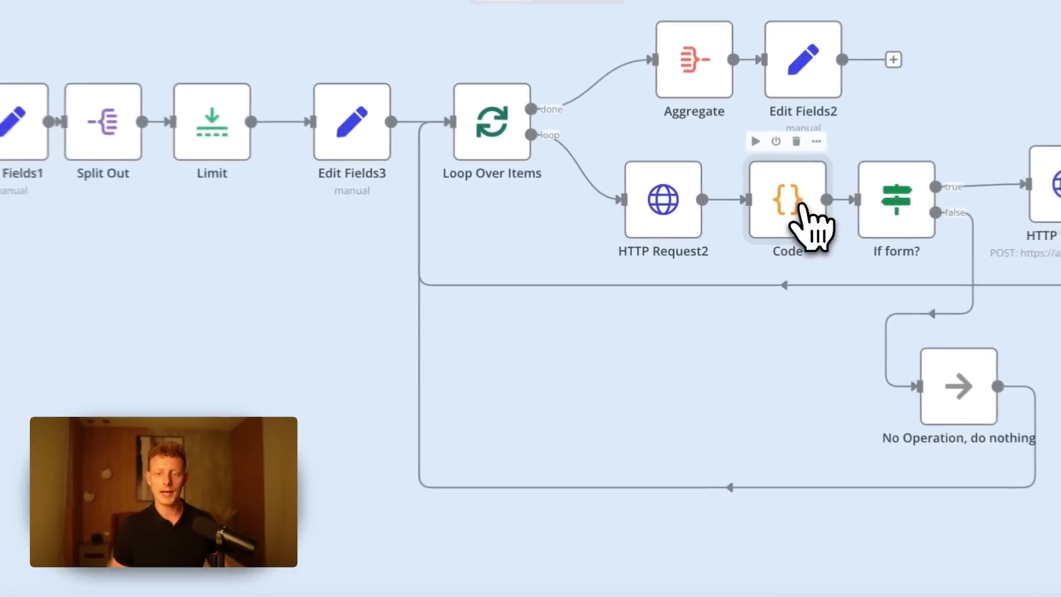
double_click(752, 216)
left_click_drag(561, 358, 94, 234)
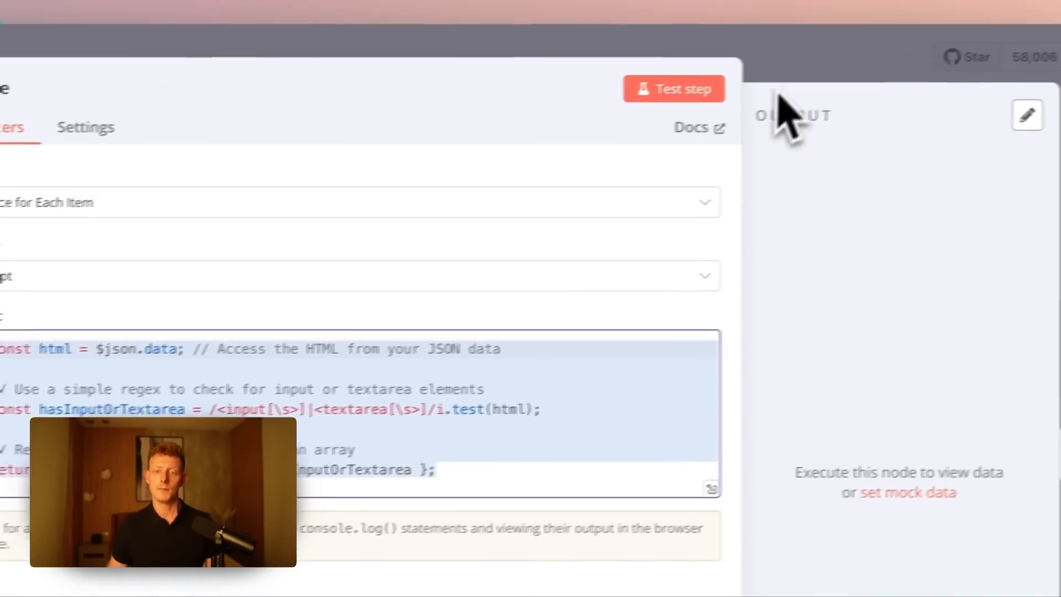
left_click(779, 71)
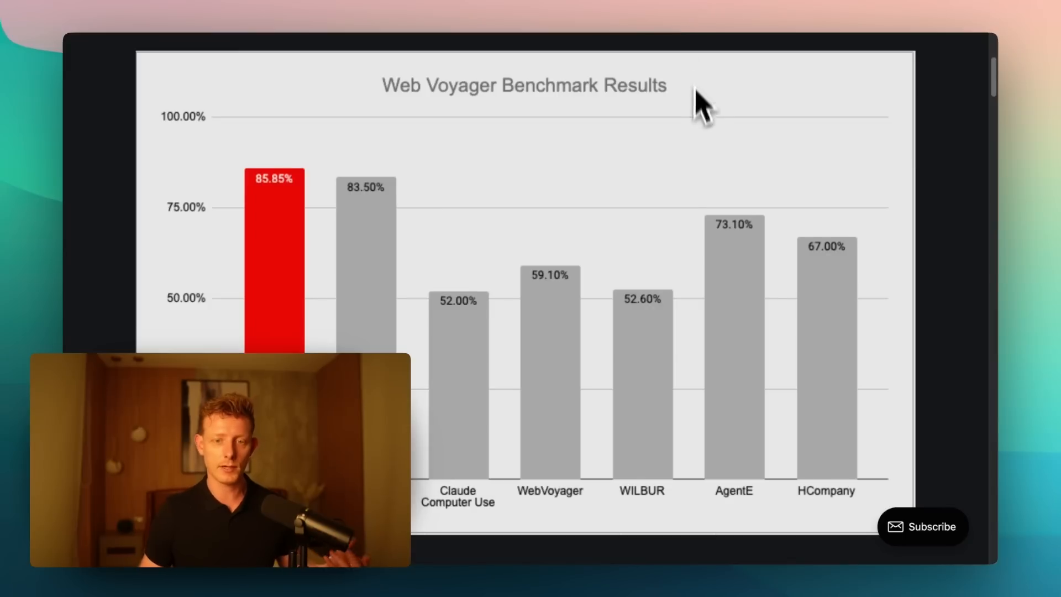
- Examine the Web Voyager Benchmark Results chart on the Skyvern article page
scroll(697, 115, "down", 1)
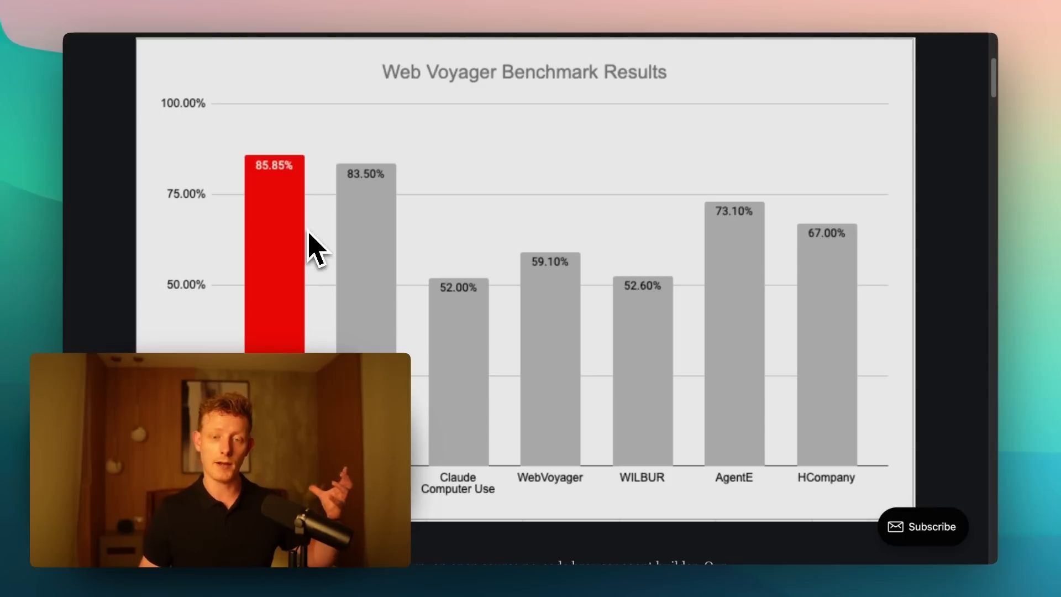
scroll(385, 276, "down", 1)
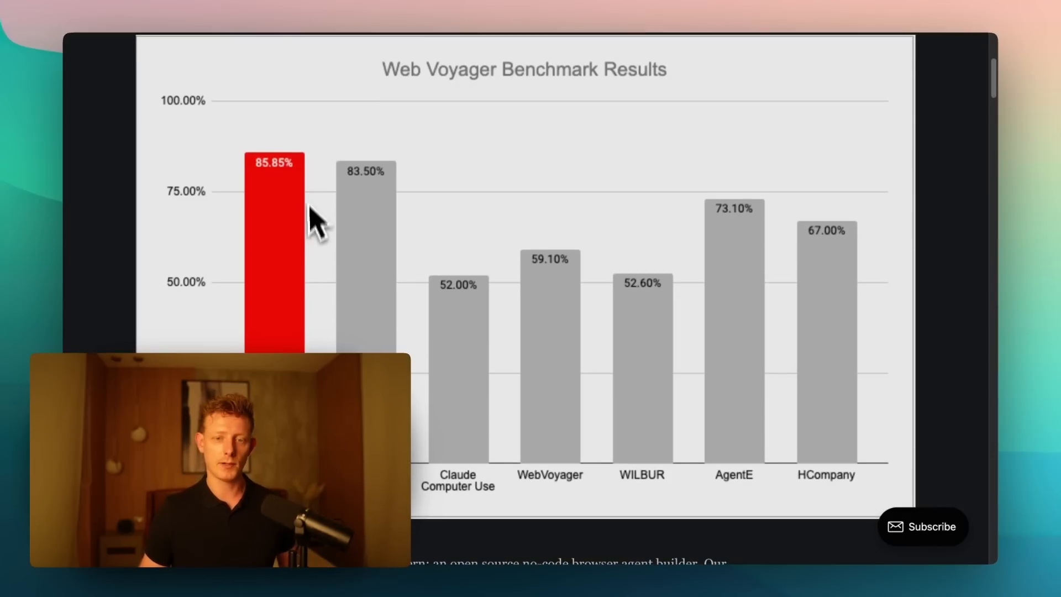
scroll(324, 253, "down", 3)
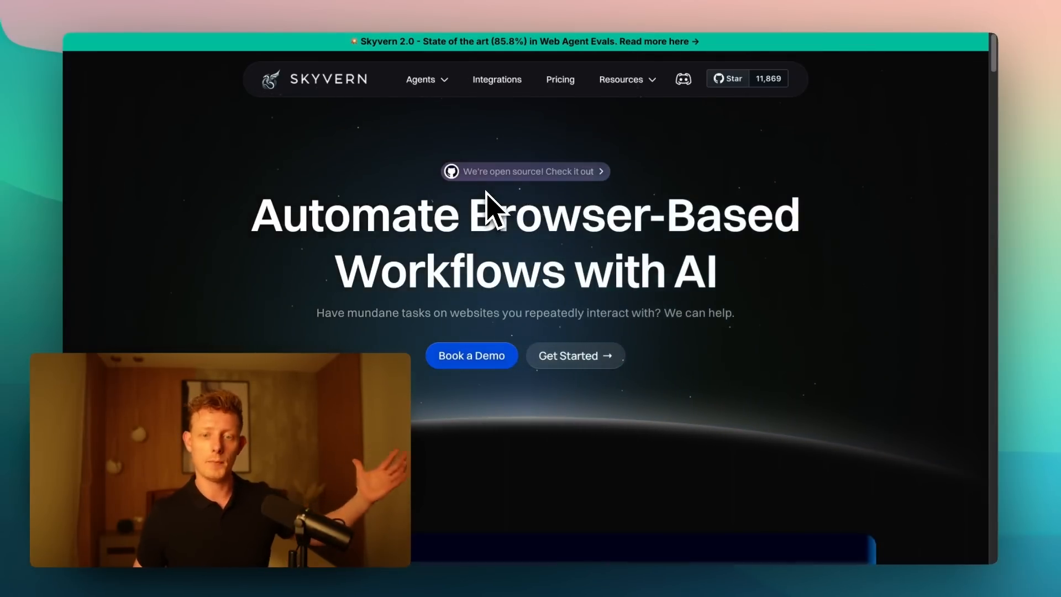
- Browse the Skyvern home page from its headline through the features to the Explore Our Agents section
scroll(575, 274, "down", 1)
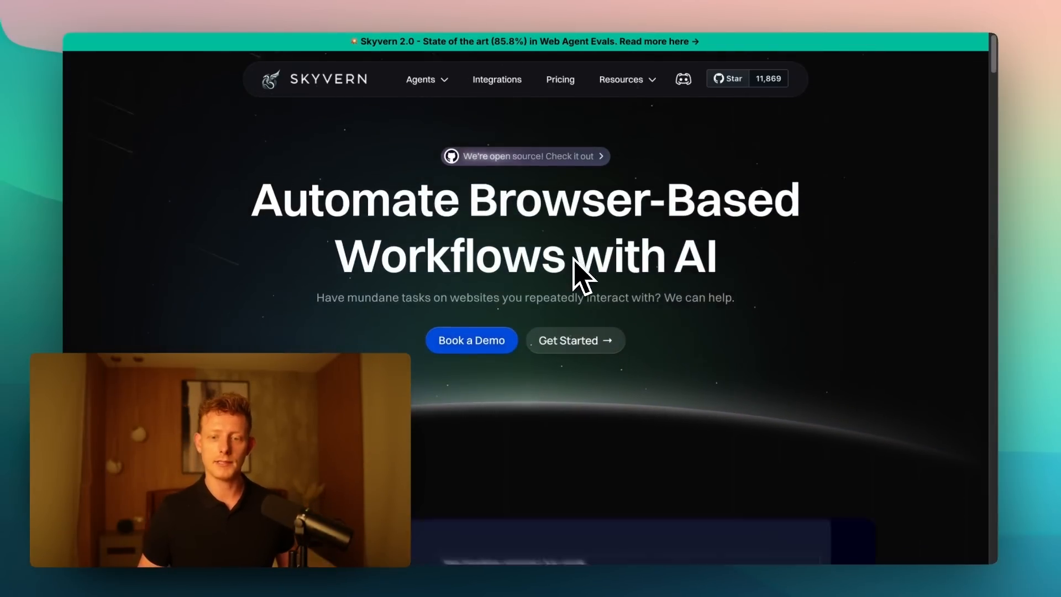
scroll(575, 260, "down", 10)
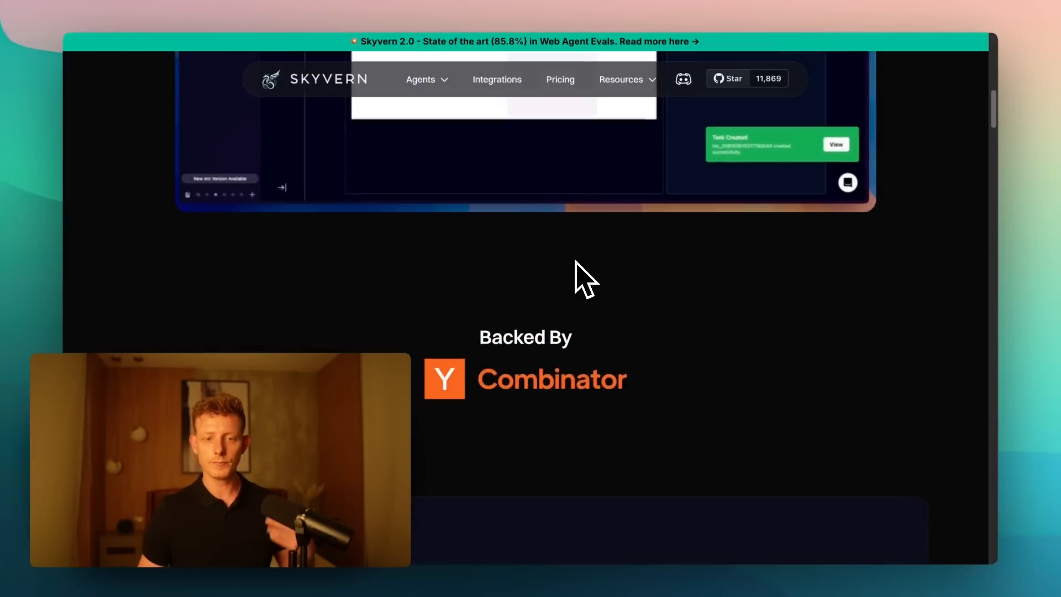
scroll(575, 265, "down", 3)
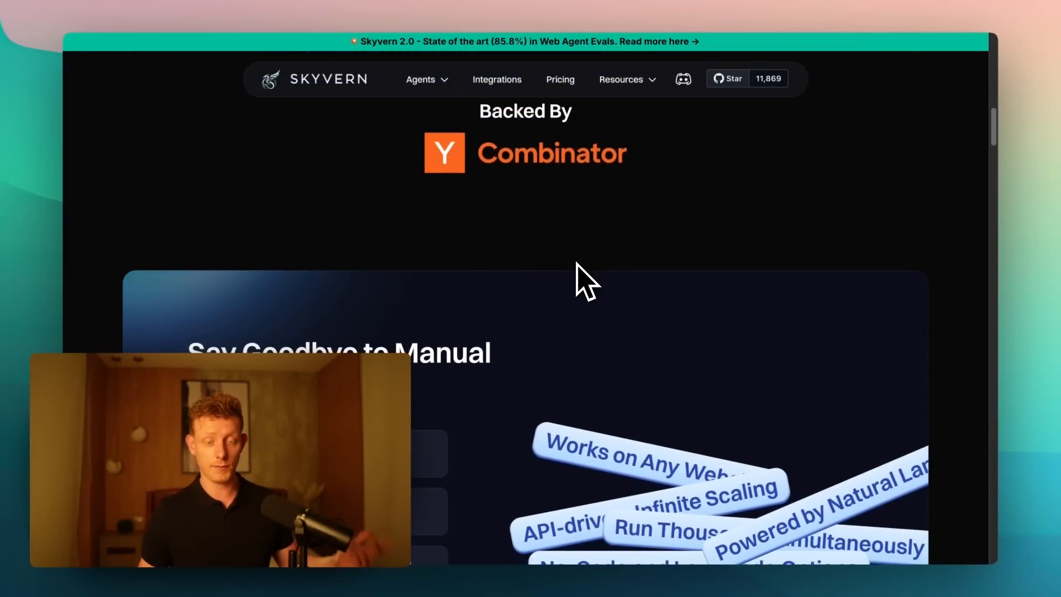
scroll(575, 274, "down", 5)
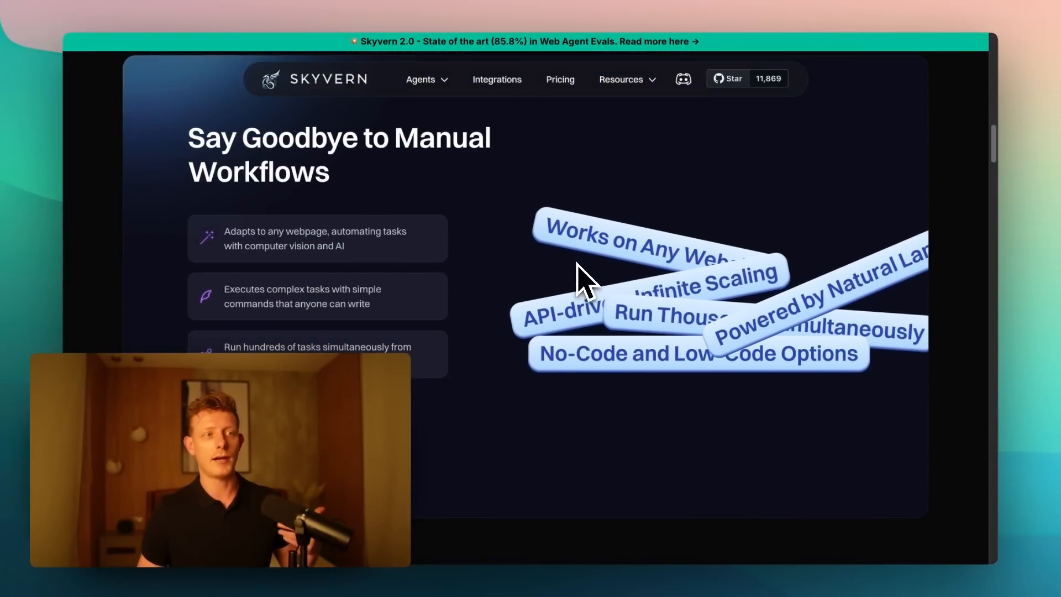
scroll(575, 264, "down", 12)
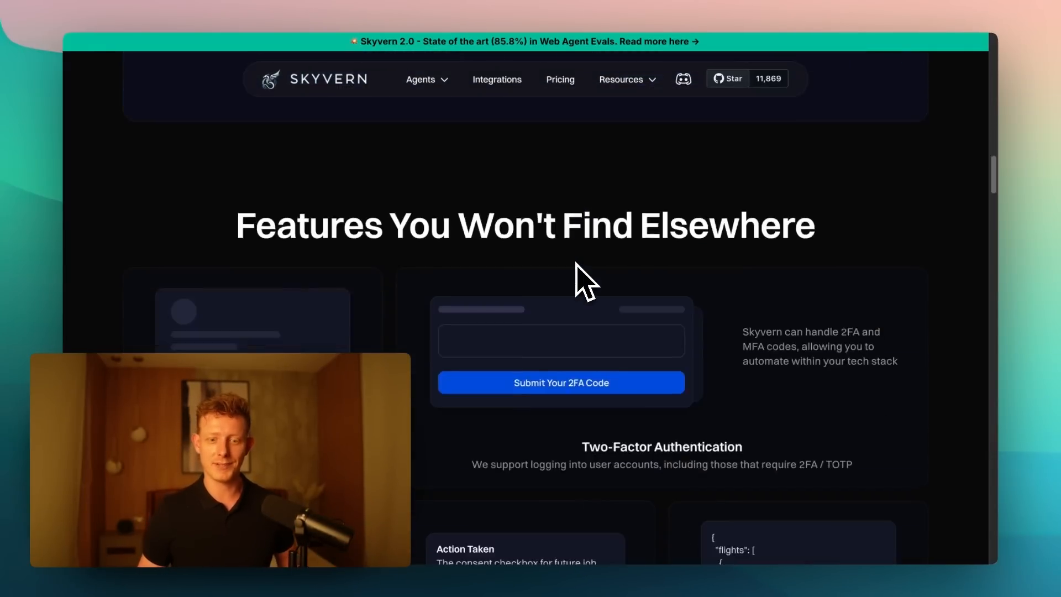
scroll(585, 283, "down", 10)
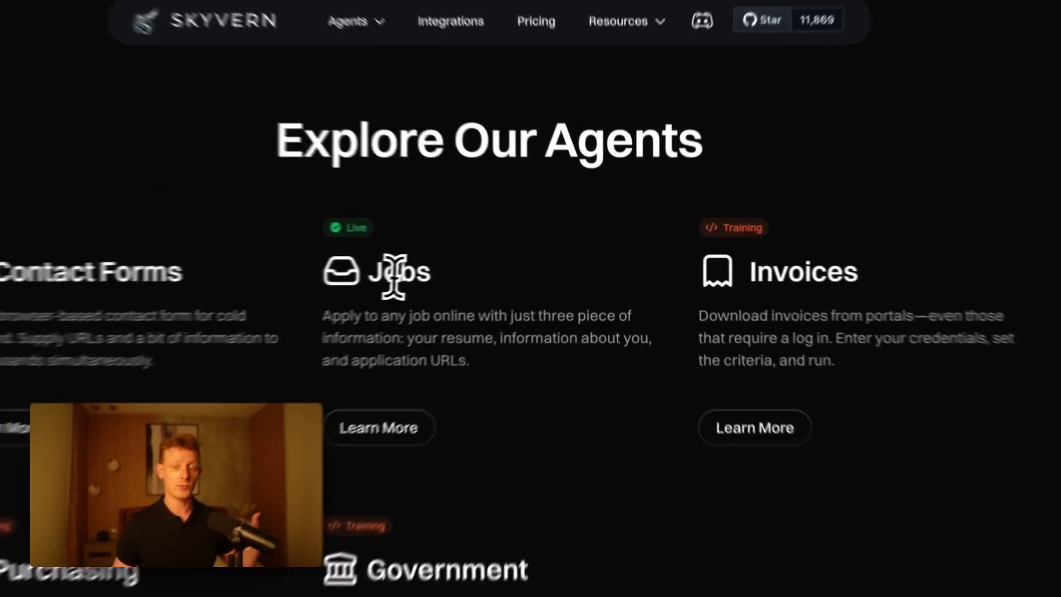
- Examine the agent cards under Explore Our Agents, highlighting text in the Invoices description and the whole Government entry
double_click(460, 266)
left_click(735, 266)
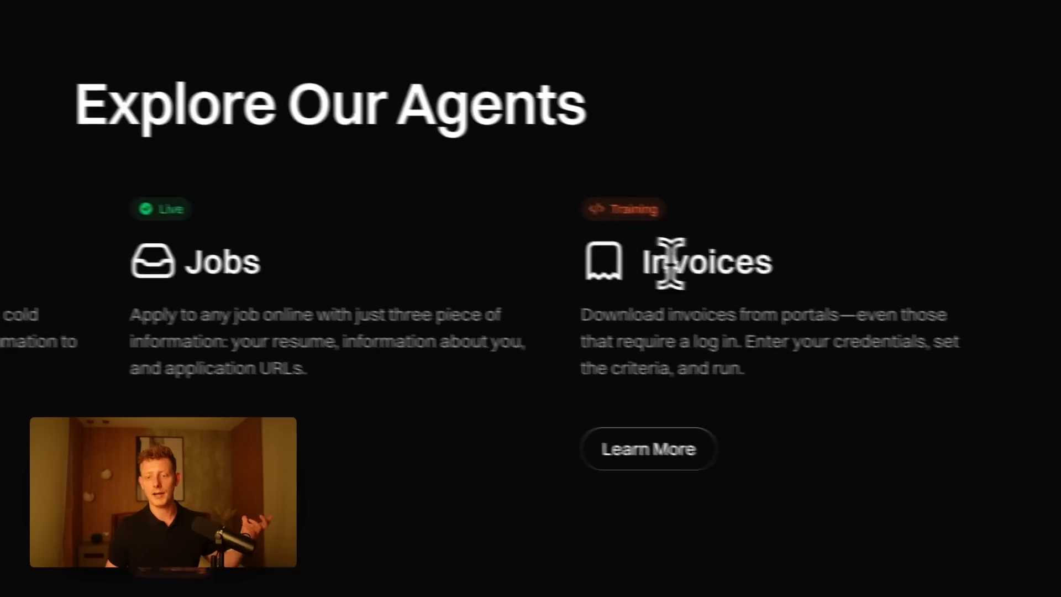
double_click(669, 263)
left_click_drag(603, 315, 569, 332)
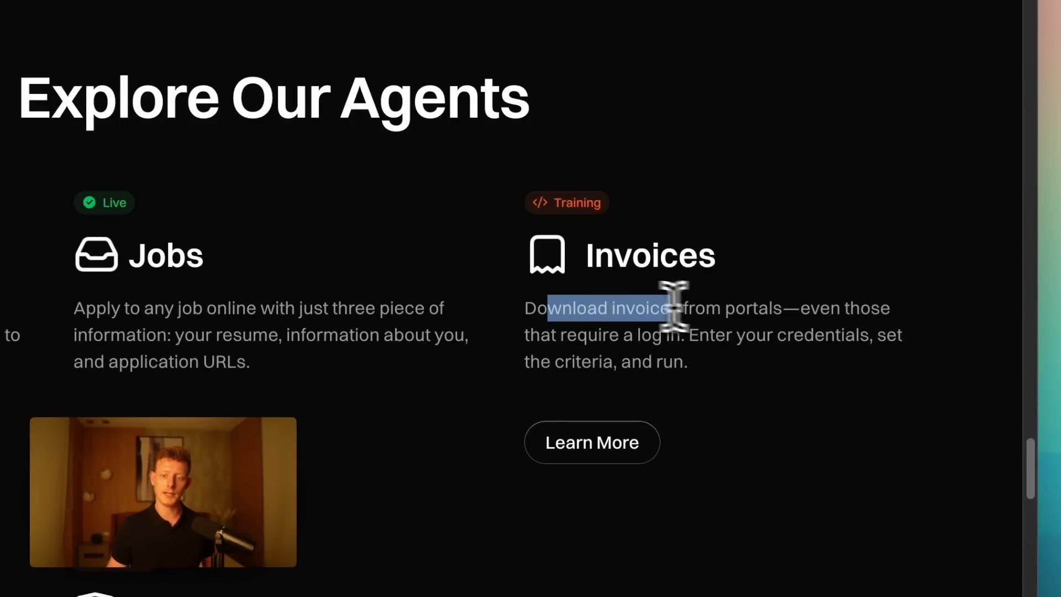
left_click_drag(725, 308, 766, 314)
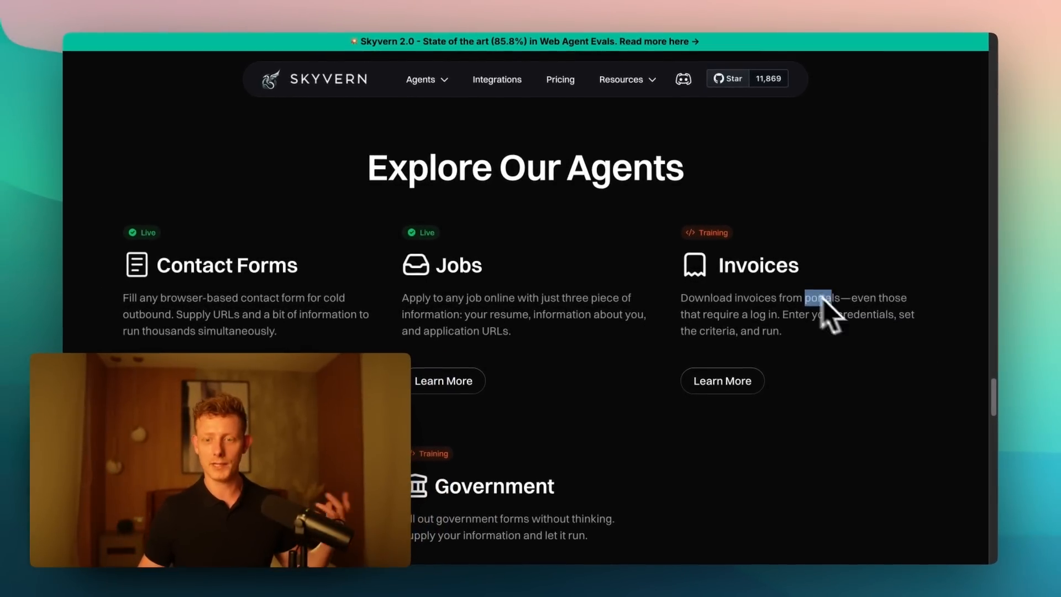
scroll(754, 327, "down", 1)
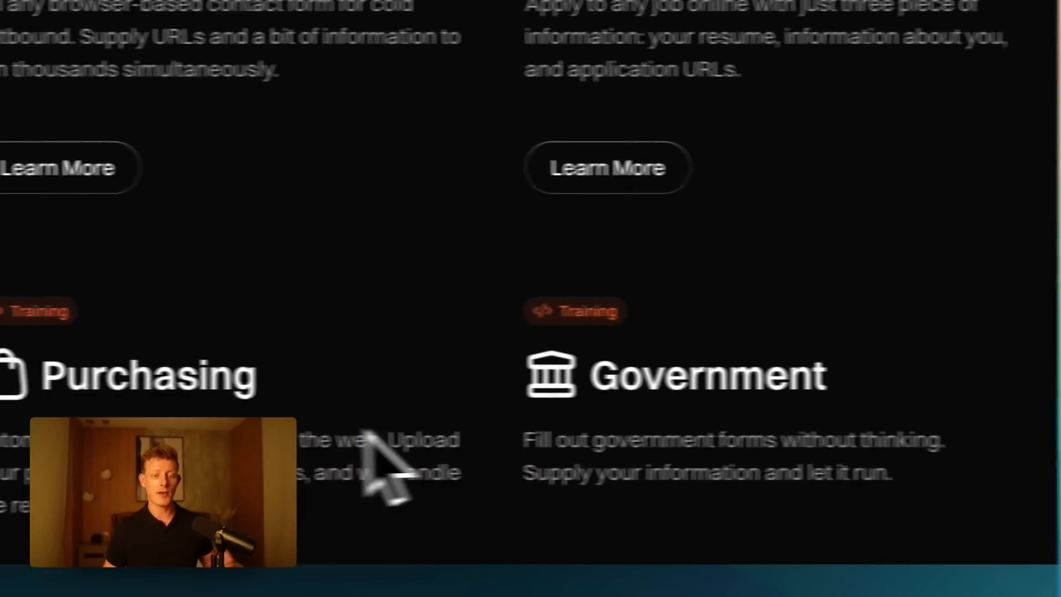
scroll(429, 393, "down", 1)
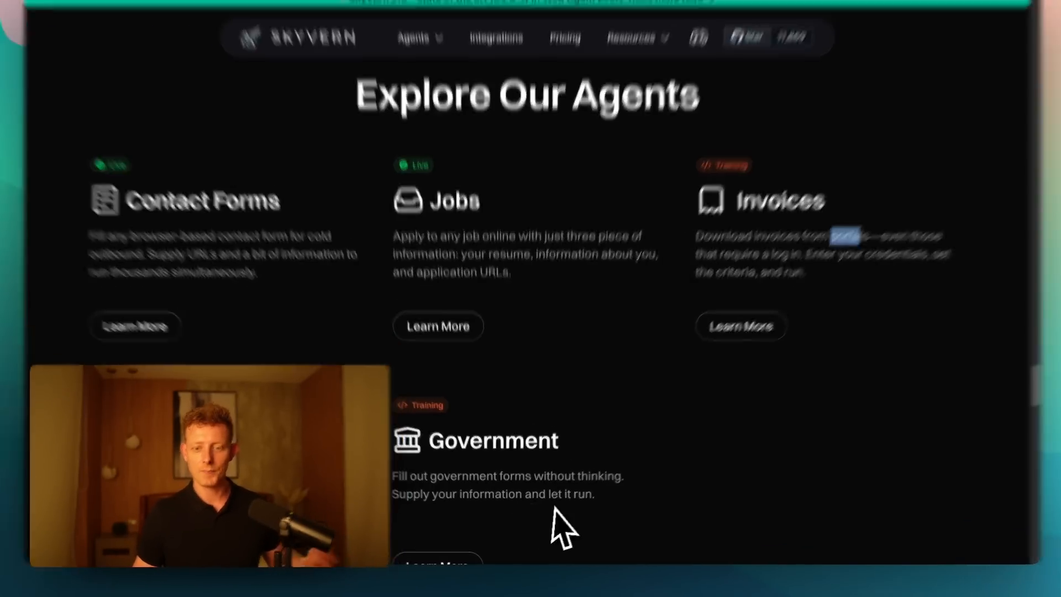
left_click_drag(589, 500, 433, 456)
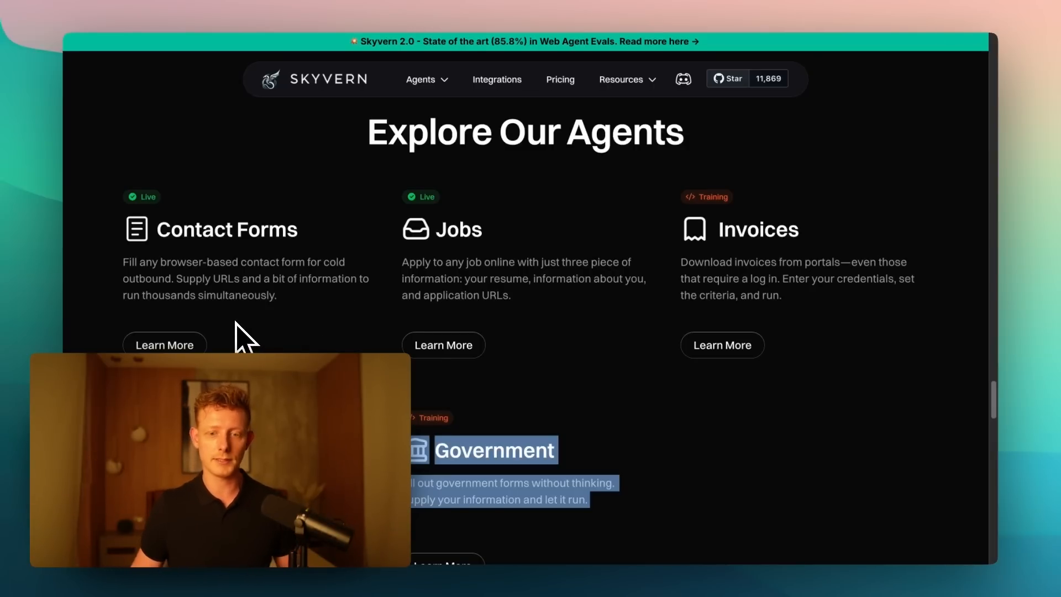
scroll(495, 375, "up", 3)
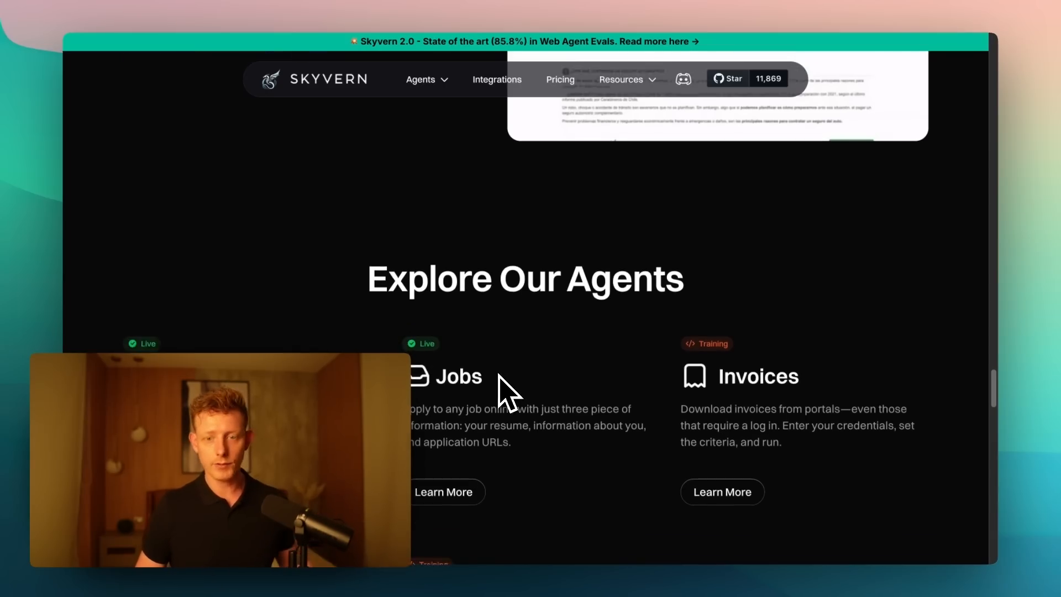
scroll(500, 379, "up", 2)
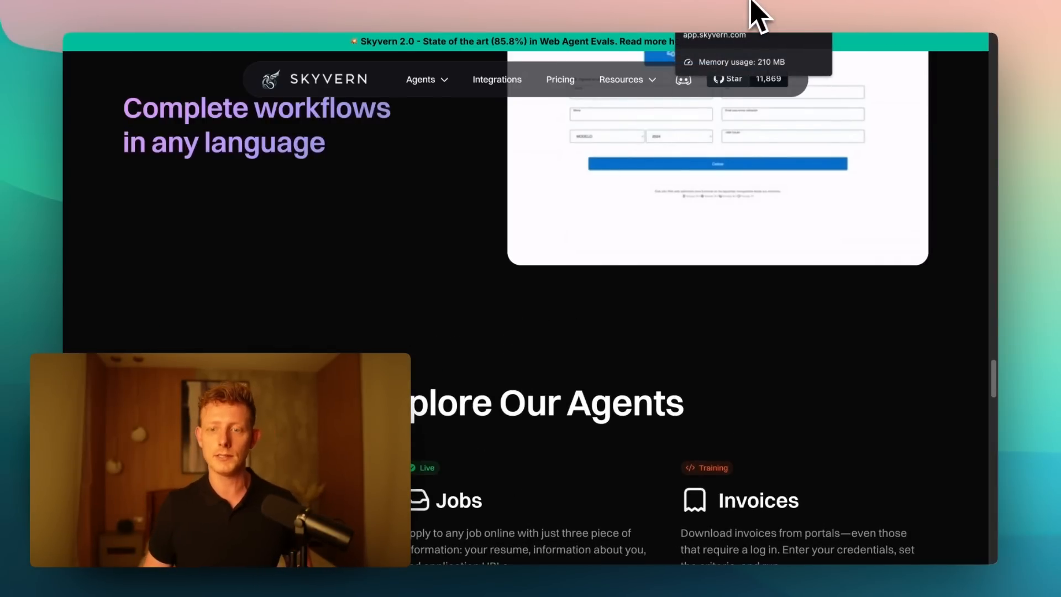
- Switch to the Skyvern app and open the Job Application Workflow from the saved workflows for editing
left_click(757, 16)
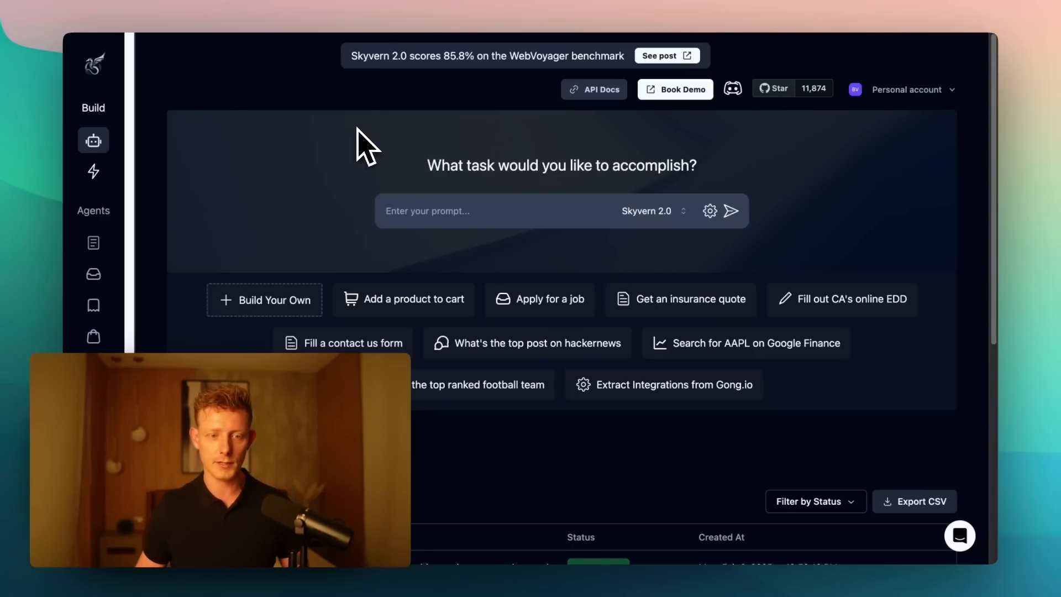
scroll(325, 243, "down", 5)
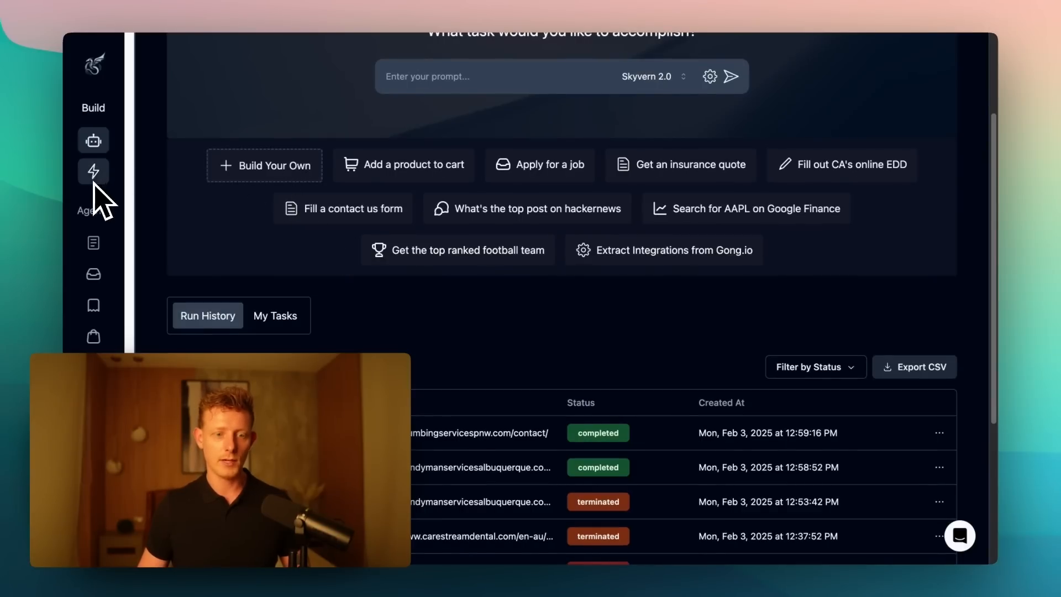
left_click(105, 171)
scroll(569, 157, "down", 2)
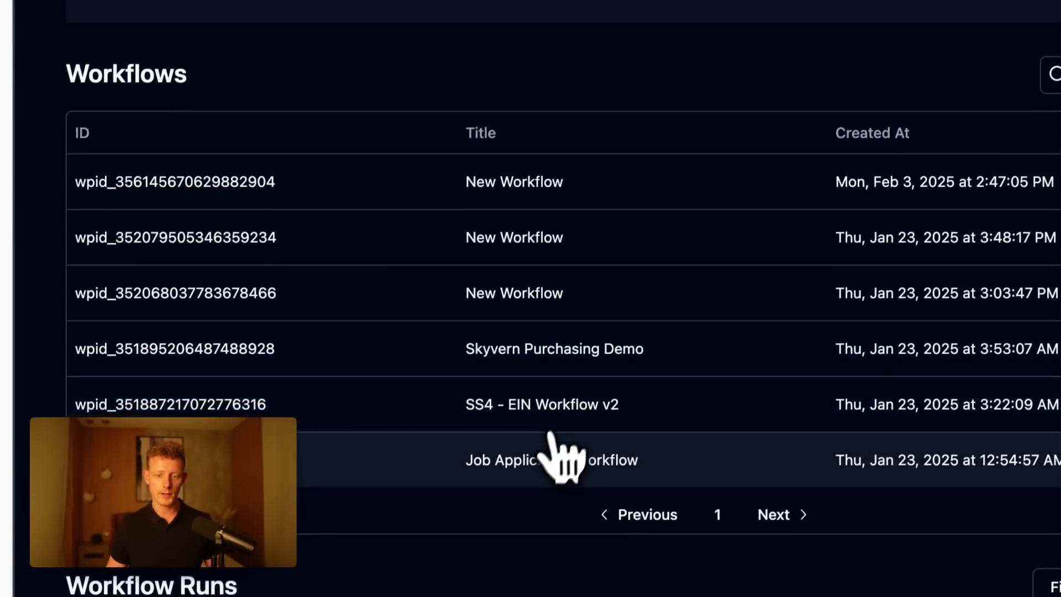
left_click(396, 462)
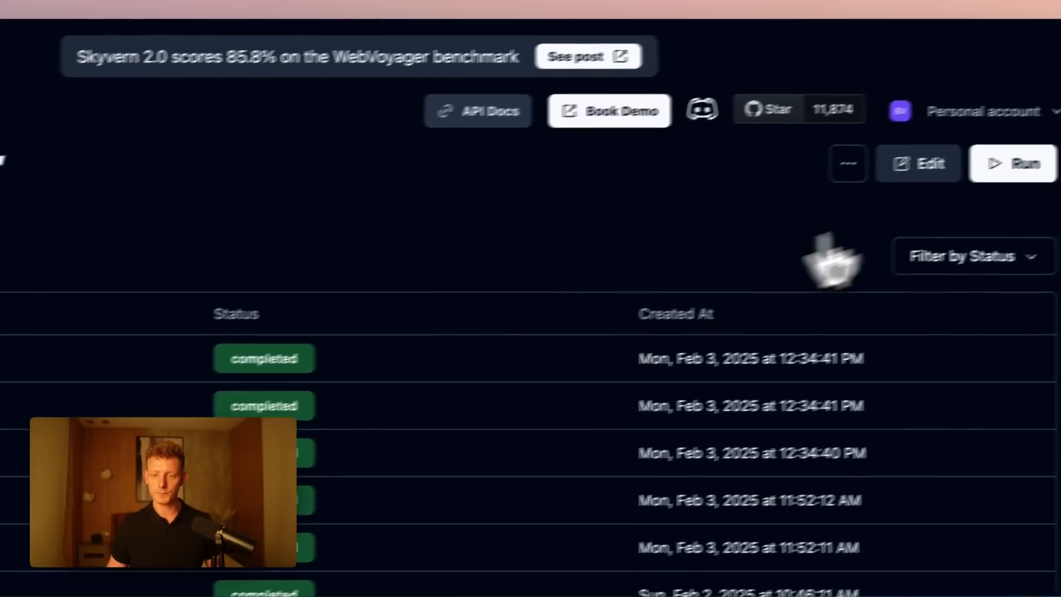
left_click(919, 164)
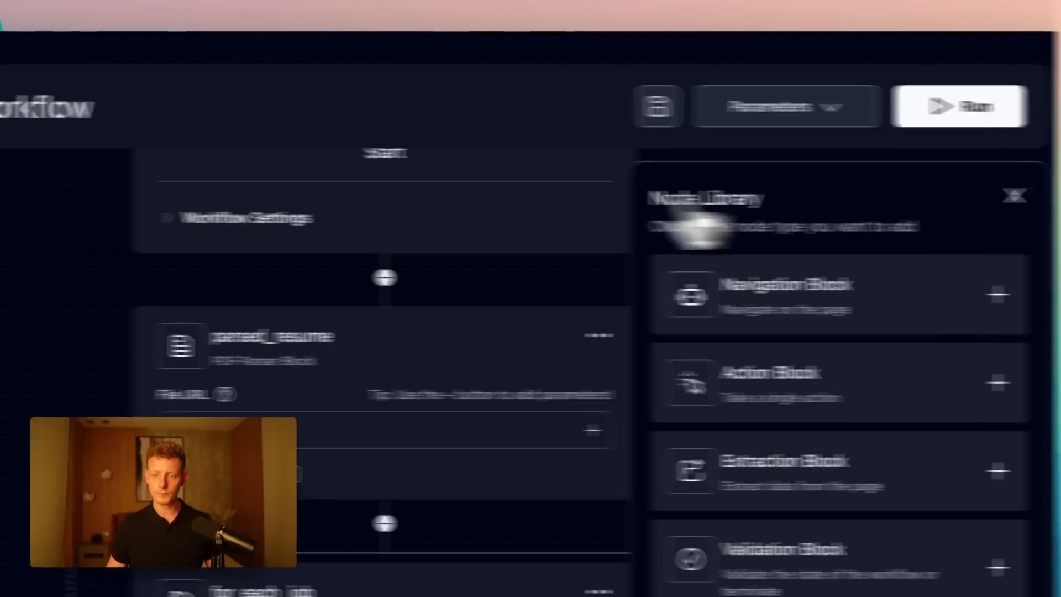
- Inspect the parsed_resume PDF Parser Block at the start of the workflow and close the Node Library
scroll(700, 369, "up", 3)
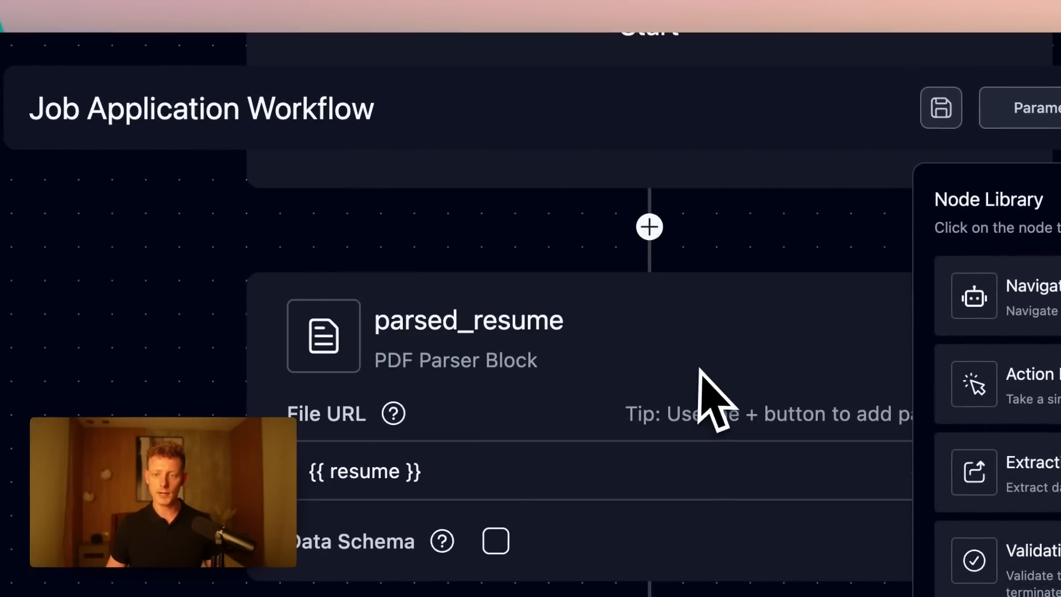
scroll(700, 369, "down", 3)
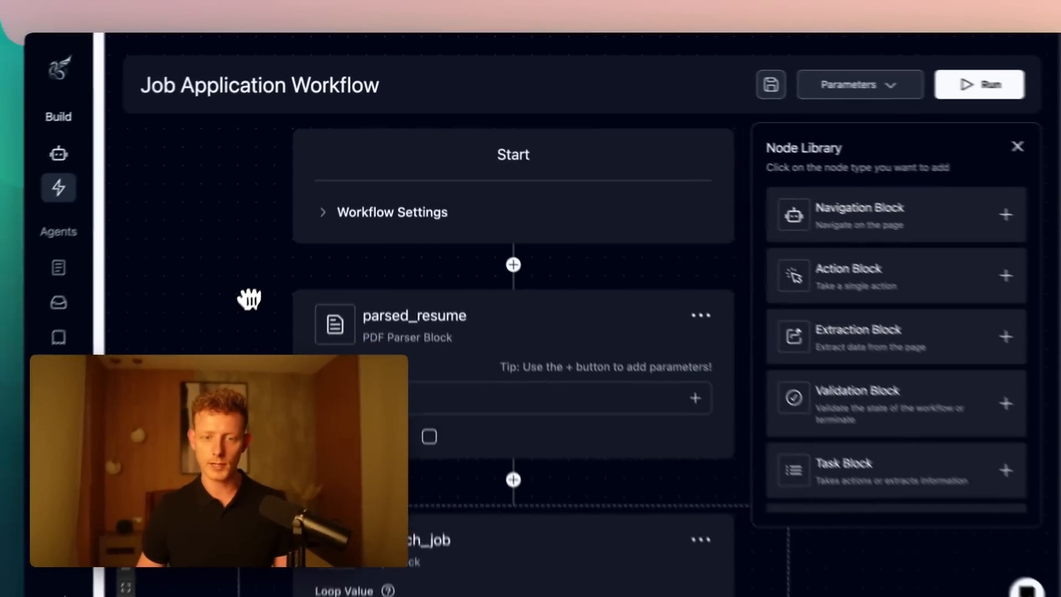
left_click_drag(249, 299, 278, 307)
scroll(277, 329, "down", 1)
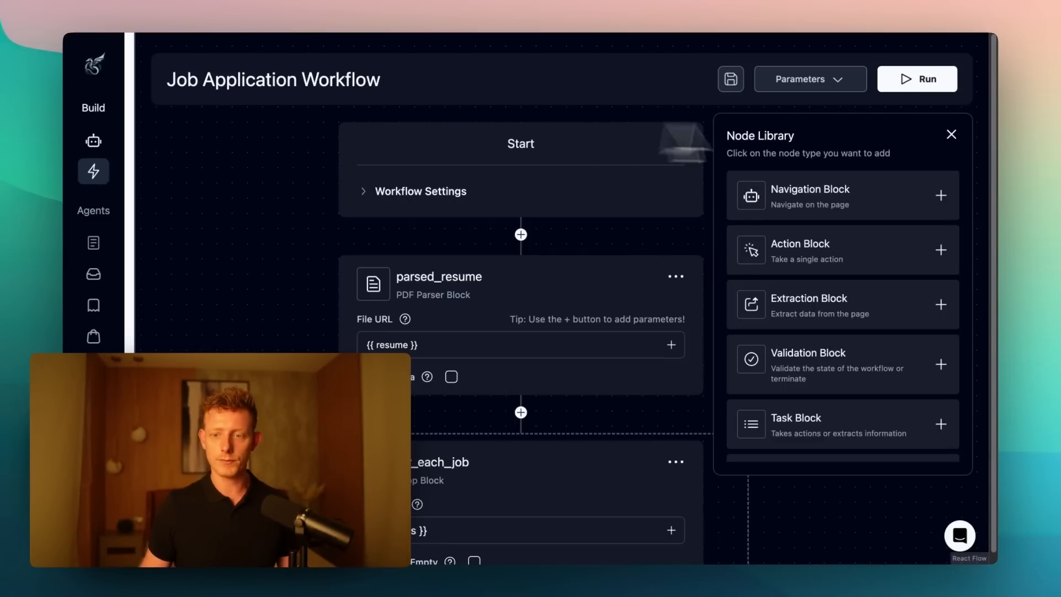
left_click(951, 134)
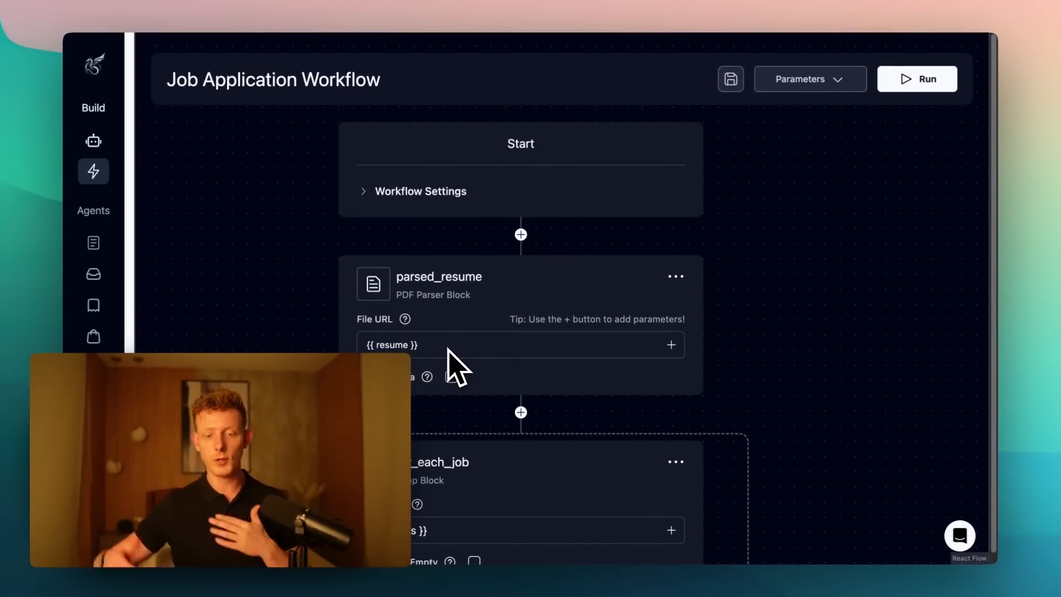
- Examine the for_each_job loop's value and the apply_to_job Navigation Block's URL and full navigation goal
scroll(645, 365, "down", 5)
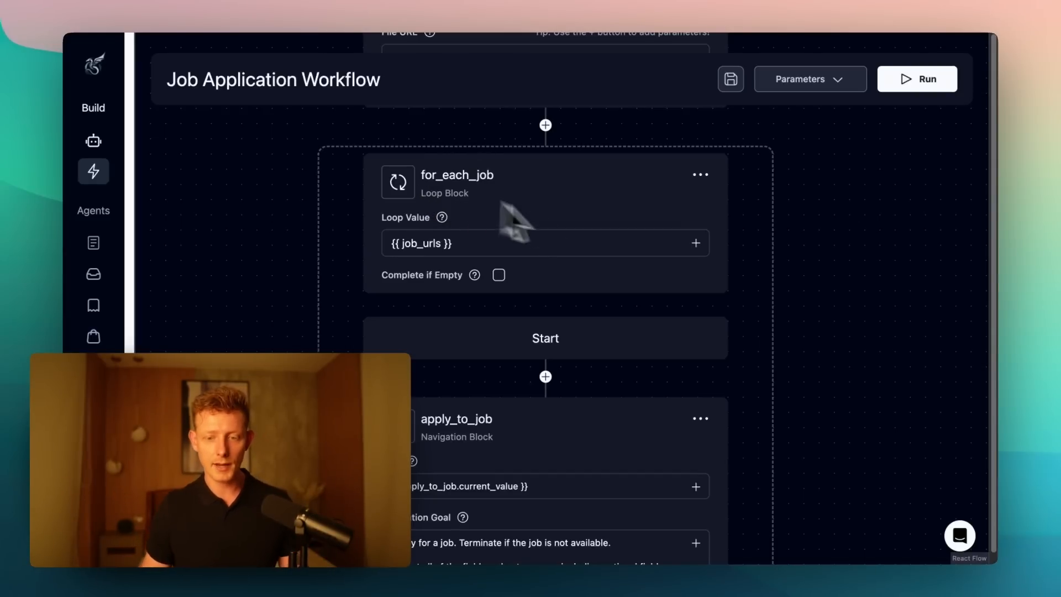
left_click_drag(833, 333, 833, 162)
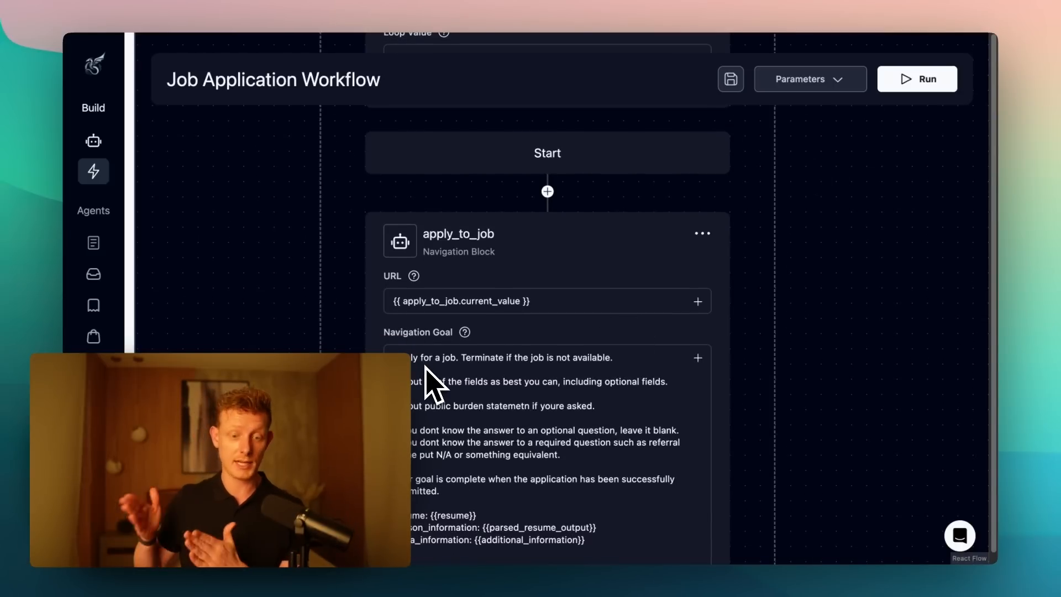
scroll(445, 388, "down", 1)
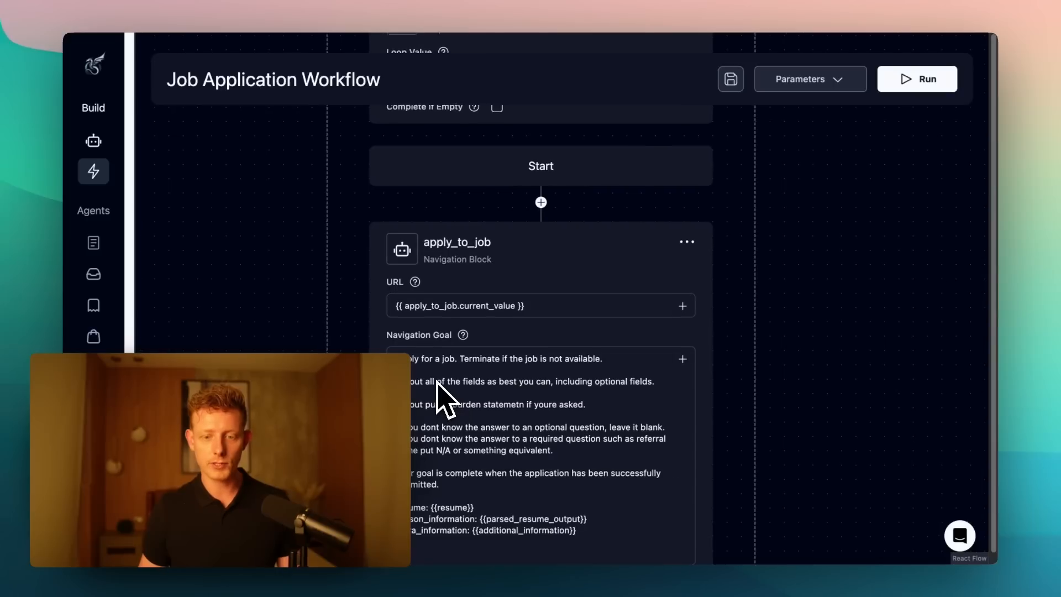
scroll(444, 389, "up", 1)
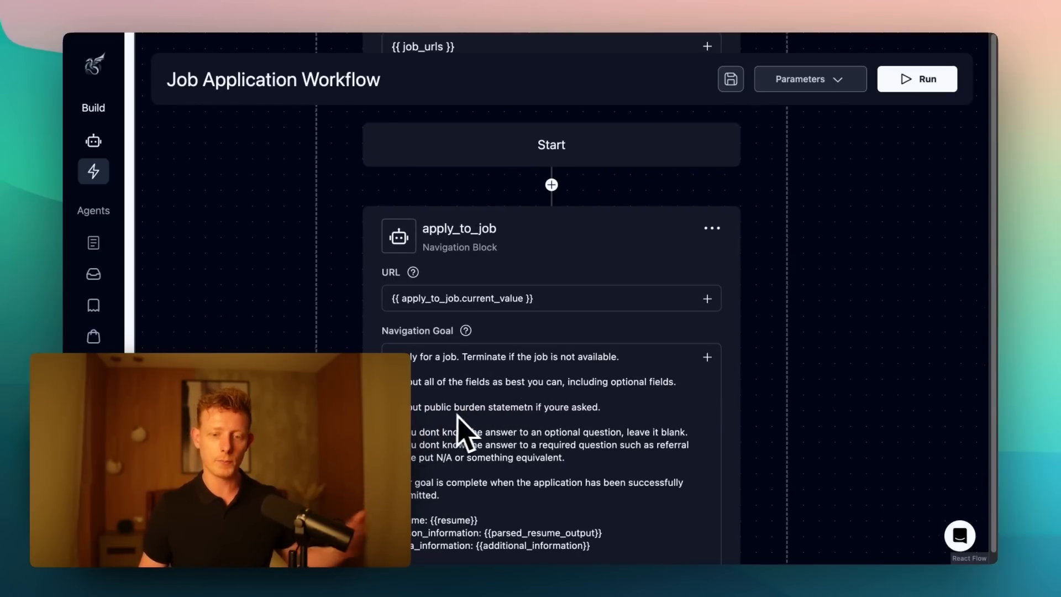
left_click_drag(825, 438, 833, 343)
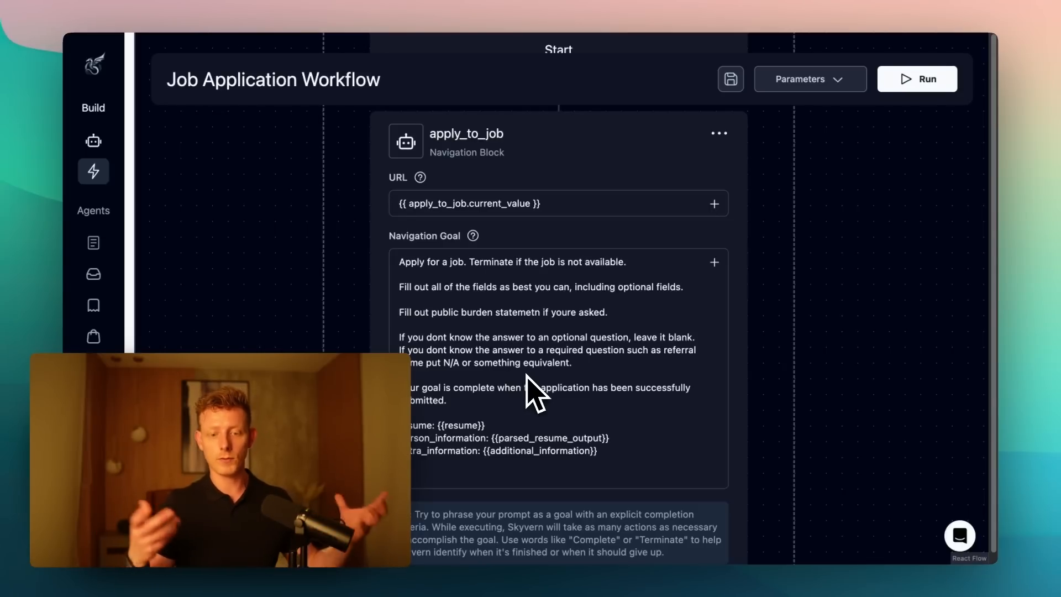
scroll(650, 379, "down", 5)
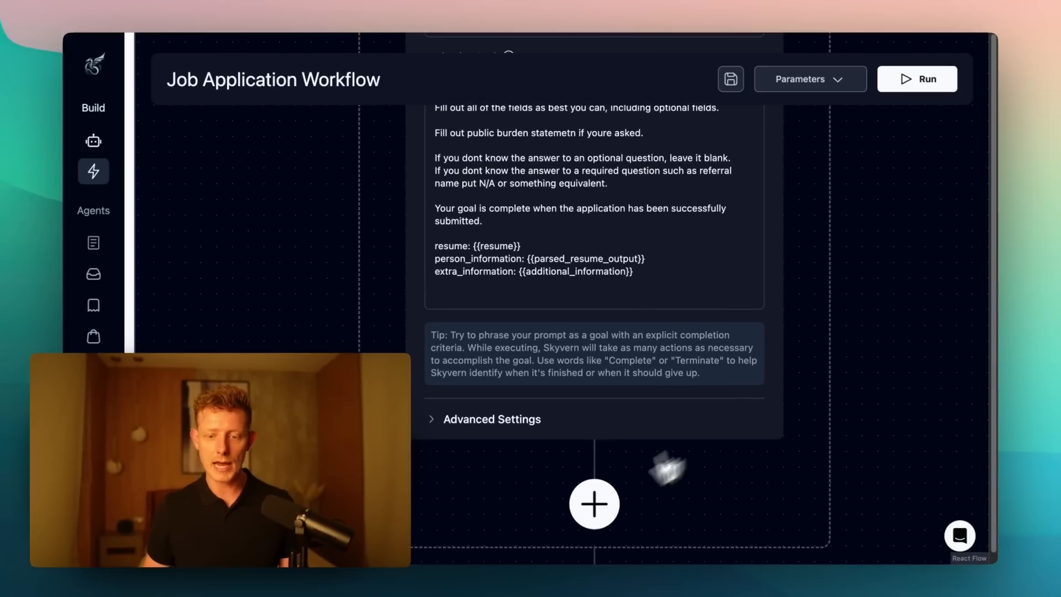
- Add an Action Block after the apply_to_job block inside the for_each_job loop
left_click(594, 504)
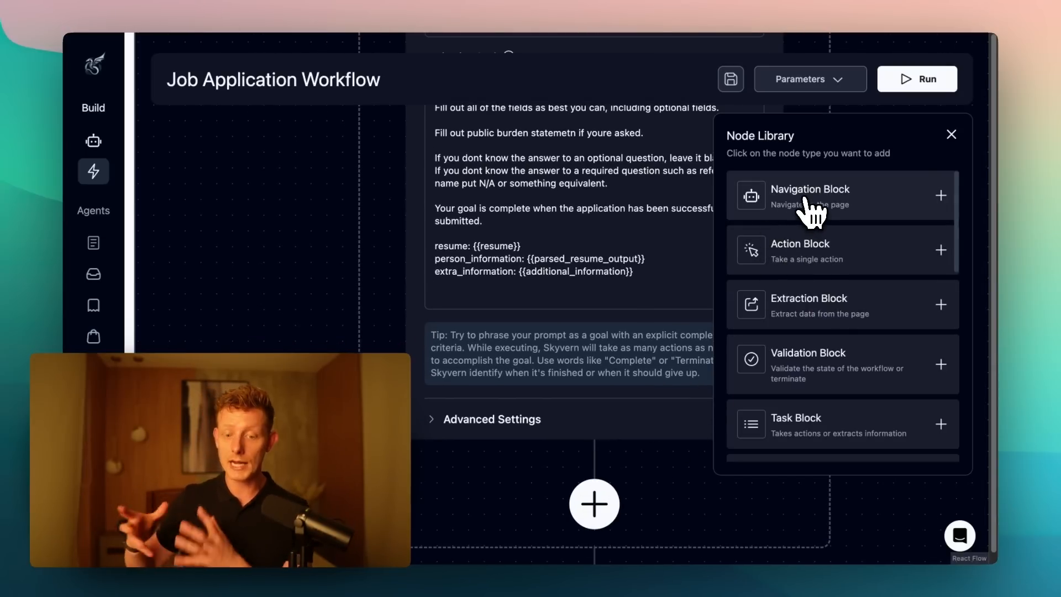
left_click(823, 268)
scroll(722, 431, "down", 3)
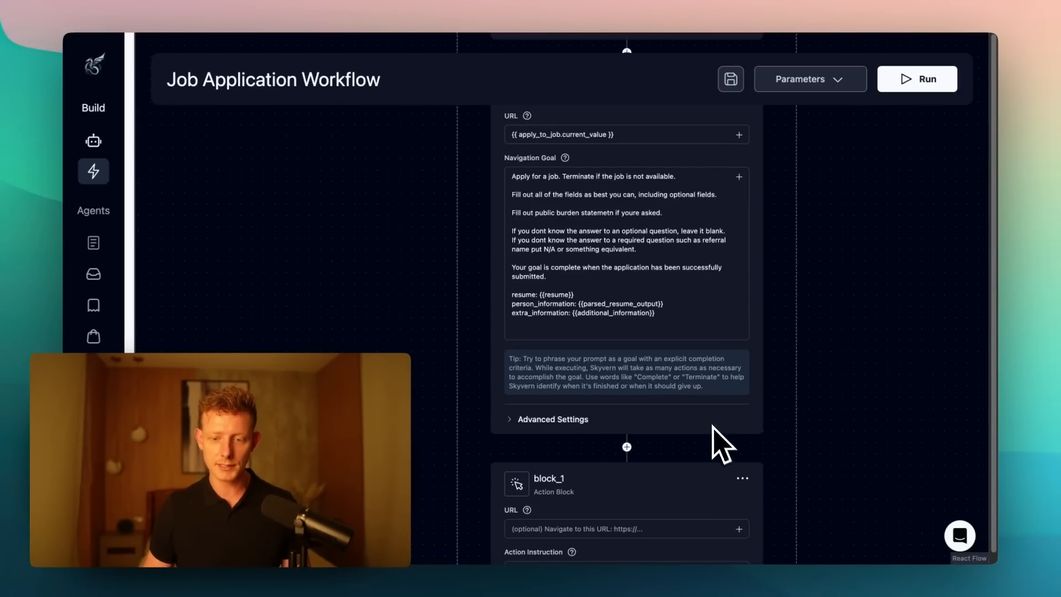
- Open the Node Library for the spot below the new Action Block and browse the block types down to the Wait Block
scroll(820, 387, "down", 1)
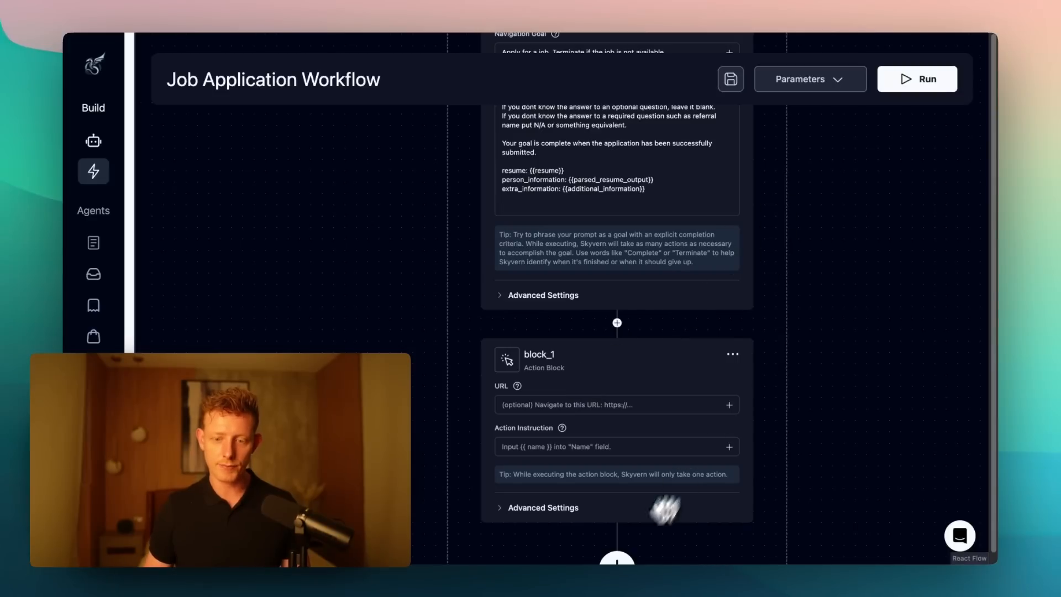
left_click(615, 562)
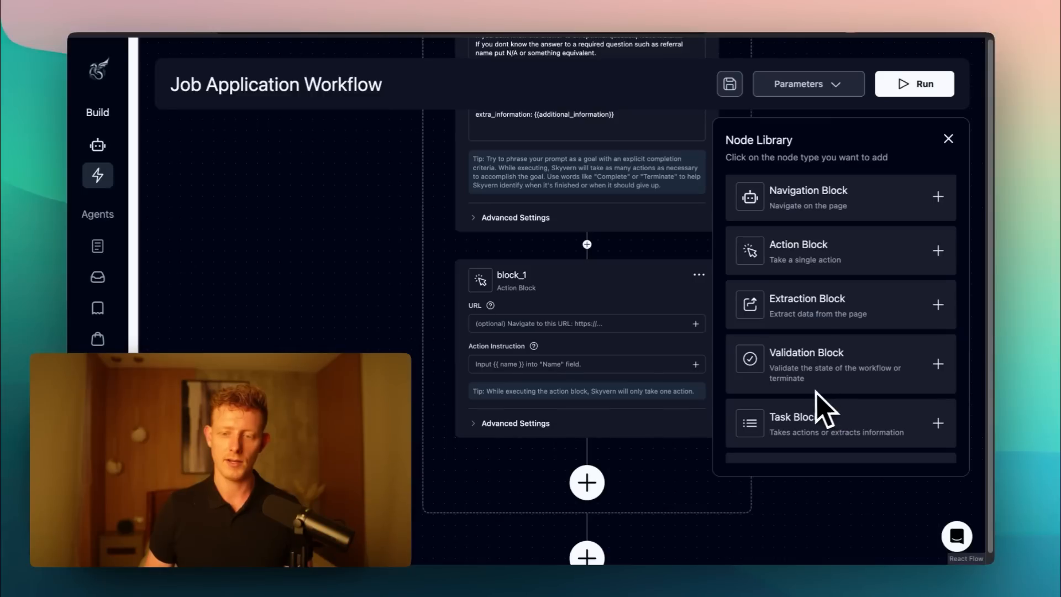
scroll(816, 389, "down", 7)
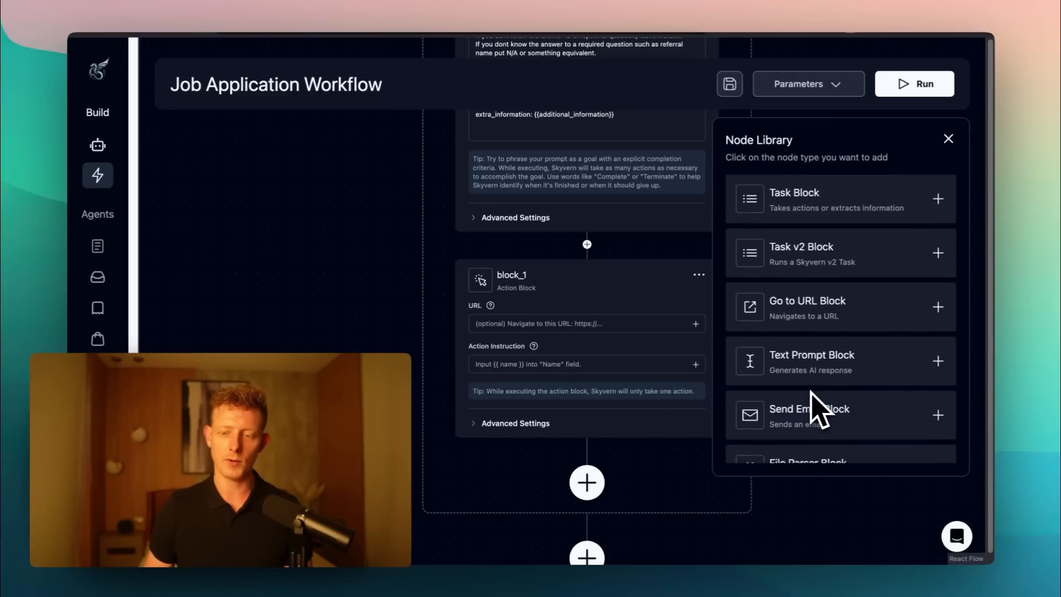
scroll(808, 332, "down", 3)
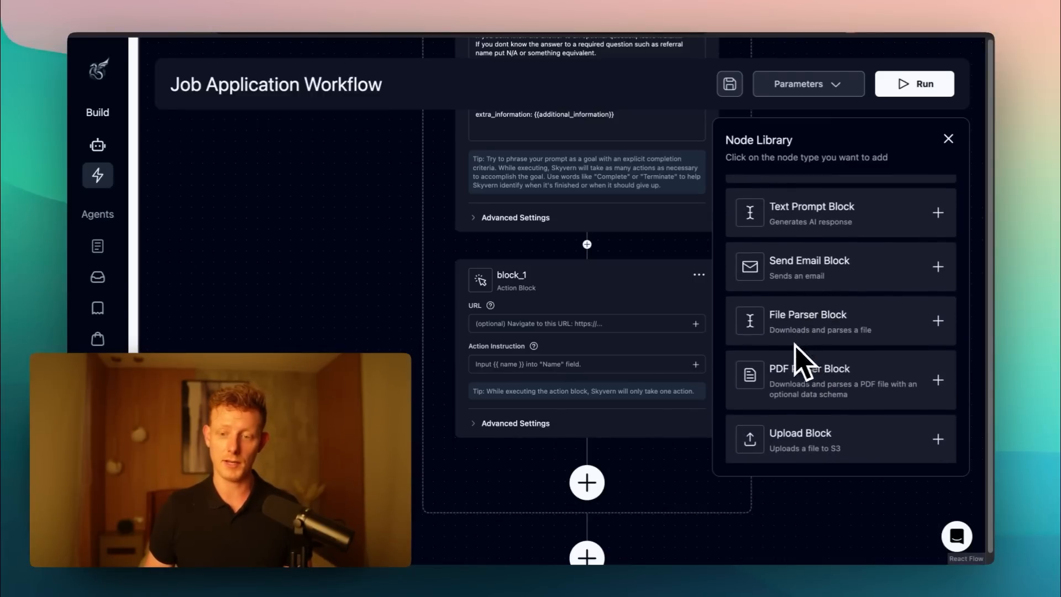
scroll(820, 369, "down", 1)
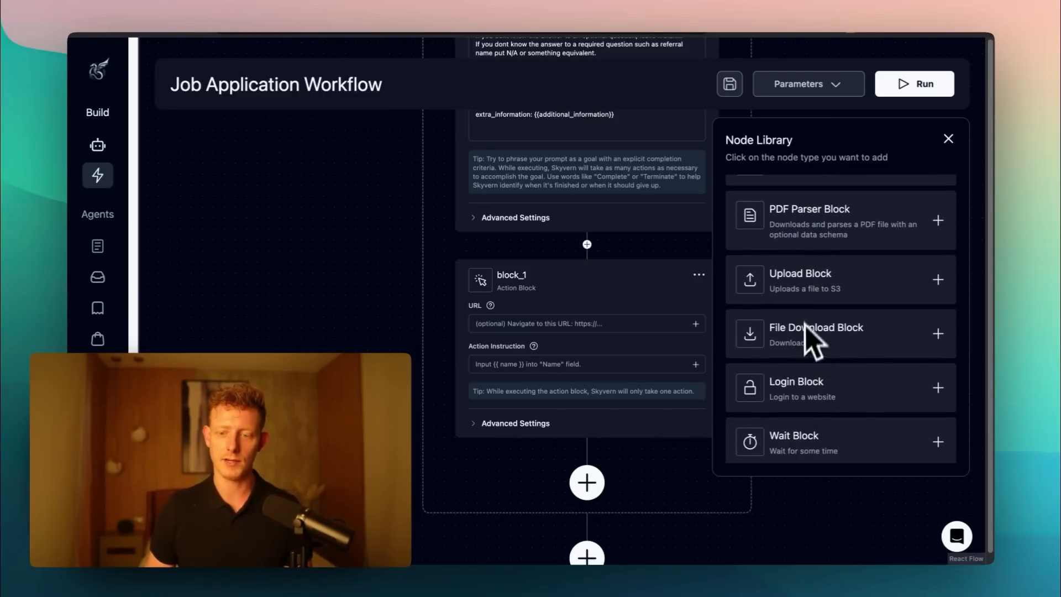
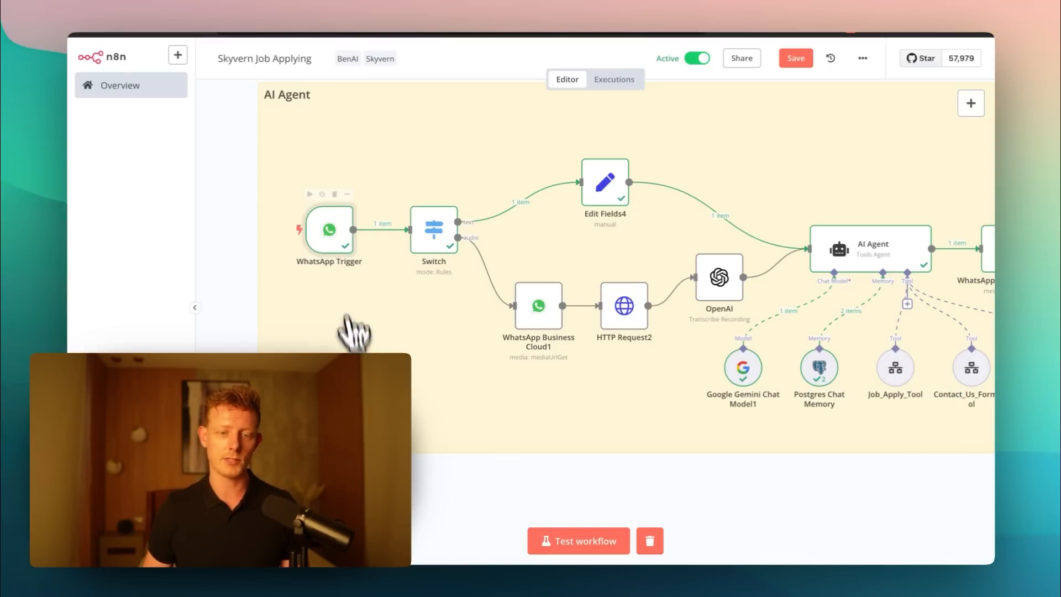
- Open the WhatsApp Trigger node's credential and examine its Client ID and Client Secret fields
double_click(332, 237)
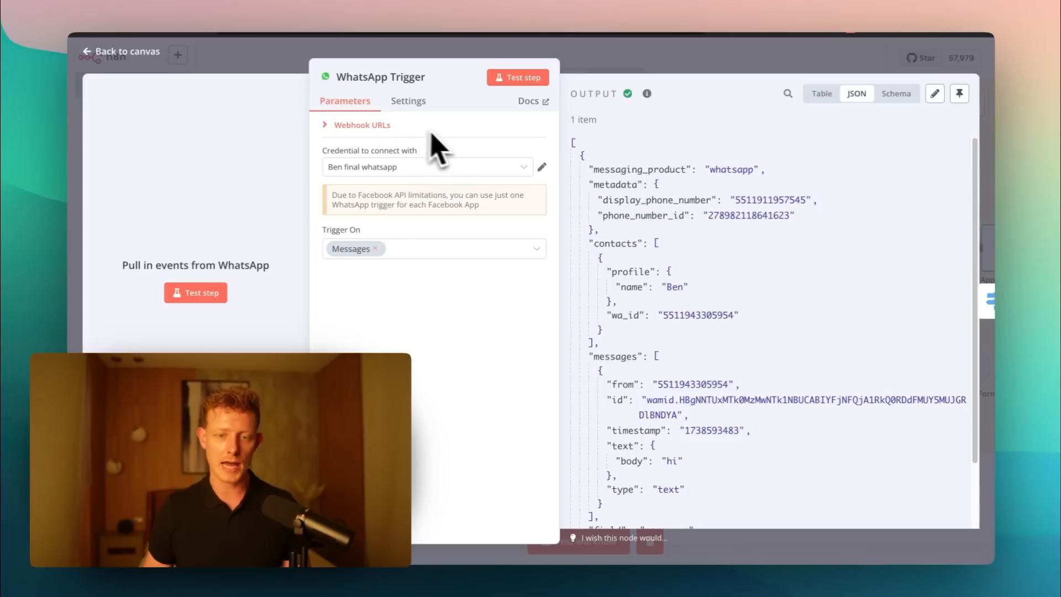
left_click(542, 167)
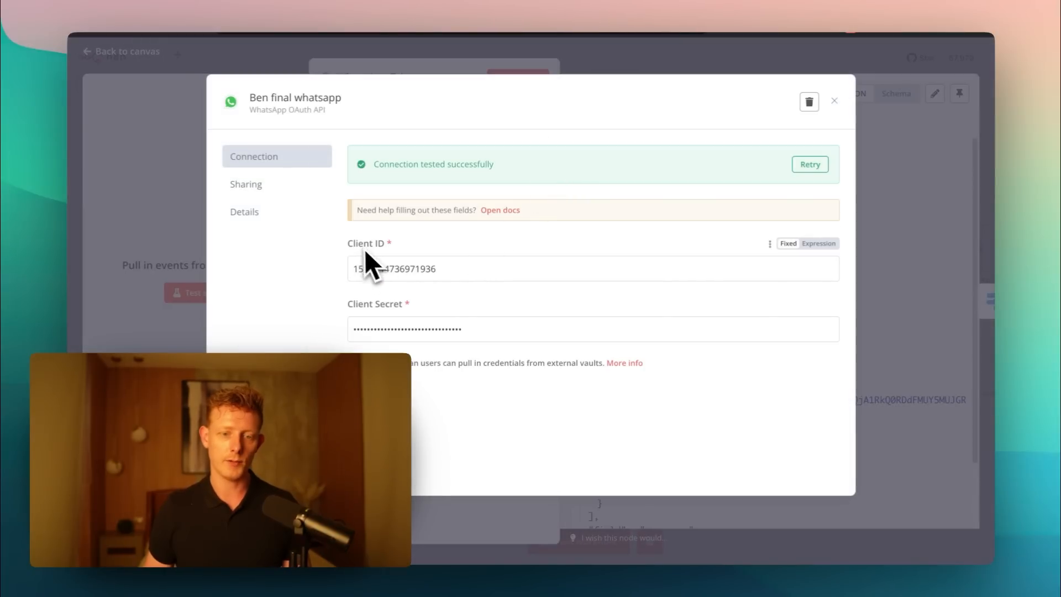
left_click(409, 243)
left_click_drag(409, 313, 350, 315)
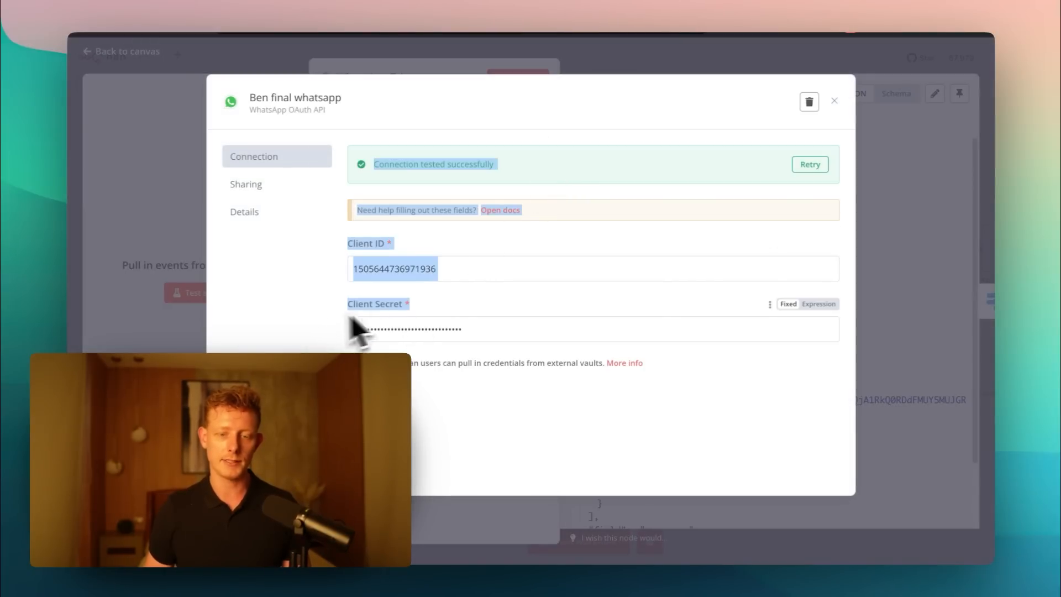
left_click(351, 315)
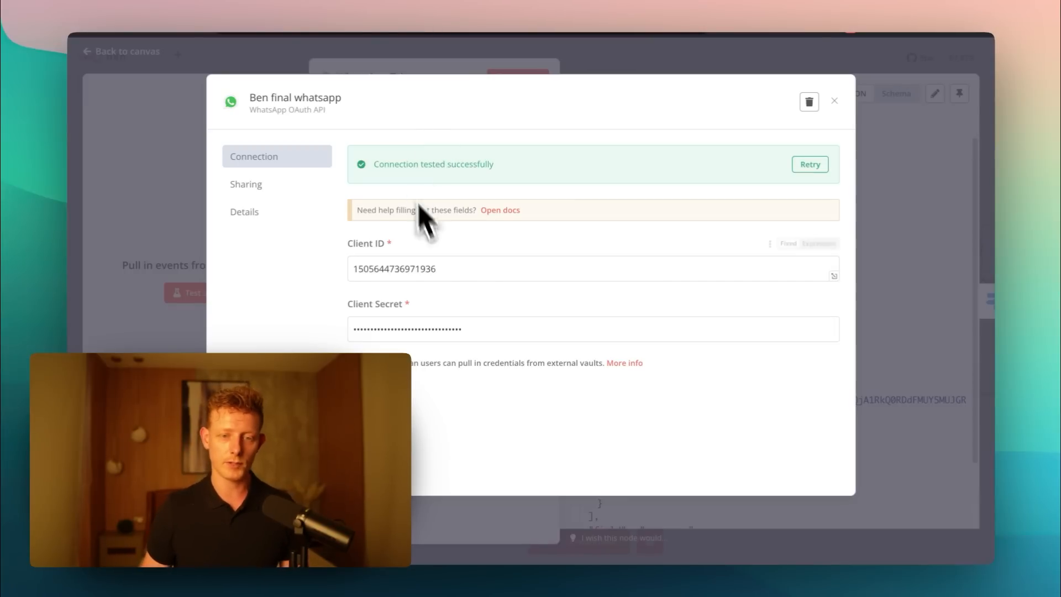
triple_click(360, 246)
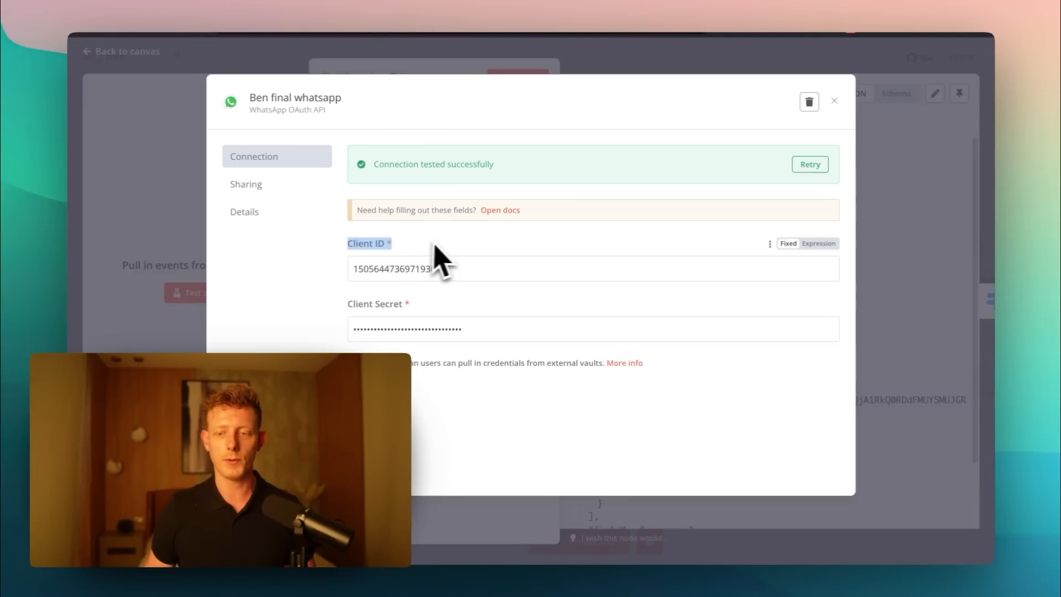
- Switch to the Meta App Dashboard in Google Chrome and view the app's basic settings with the App ID and App secret
key("ctrl+Up")
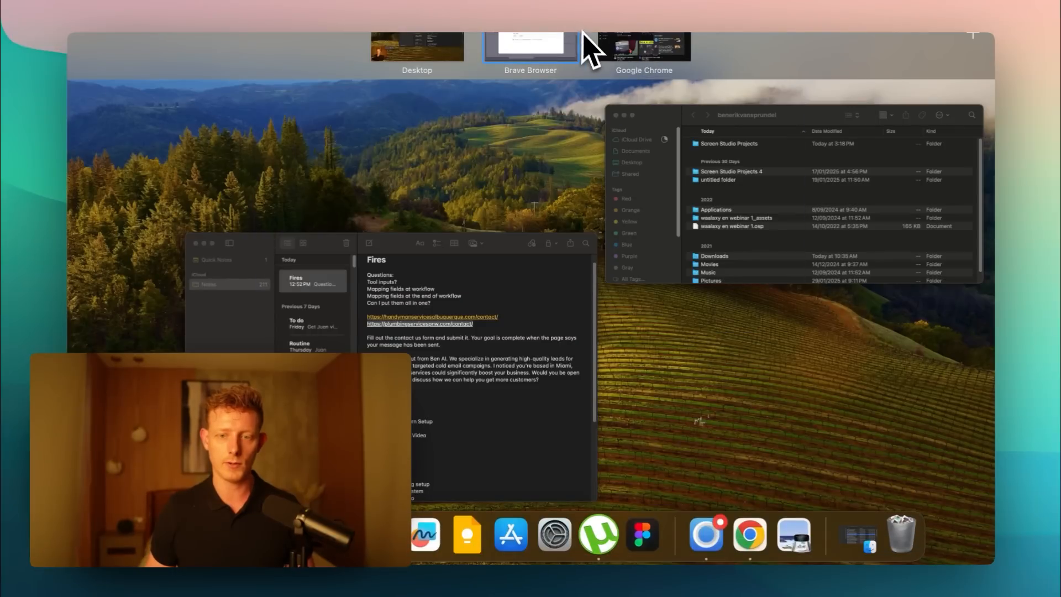
left_click(628, 71)
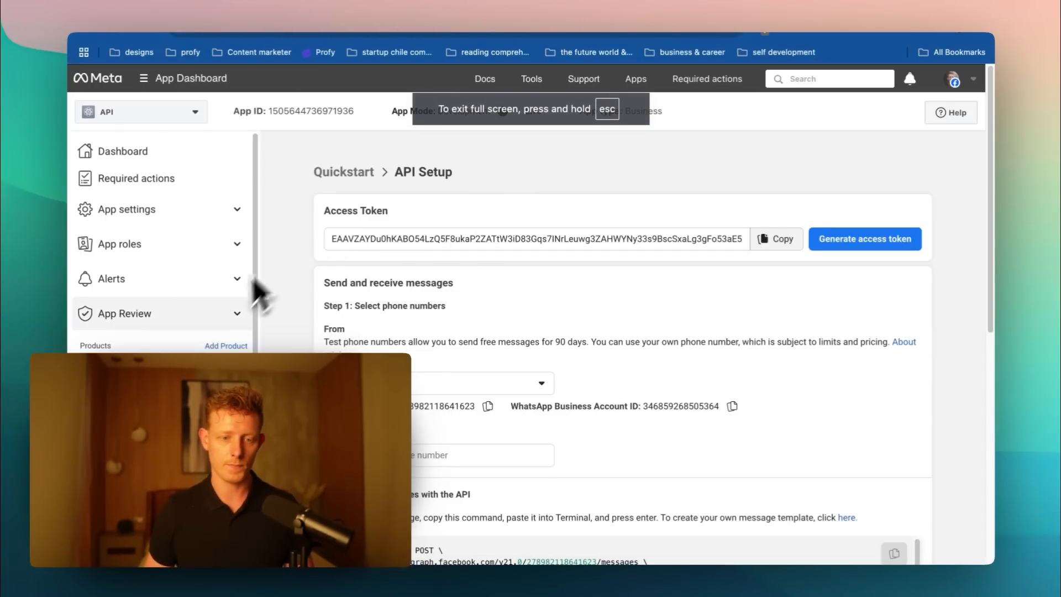
scroll(232, 301, "down", 2)
scroll(165, 221, "up", 1)
scroll(160, 213, "up", 1)
left_click(163, 212)
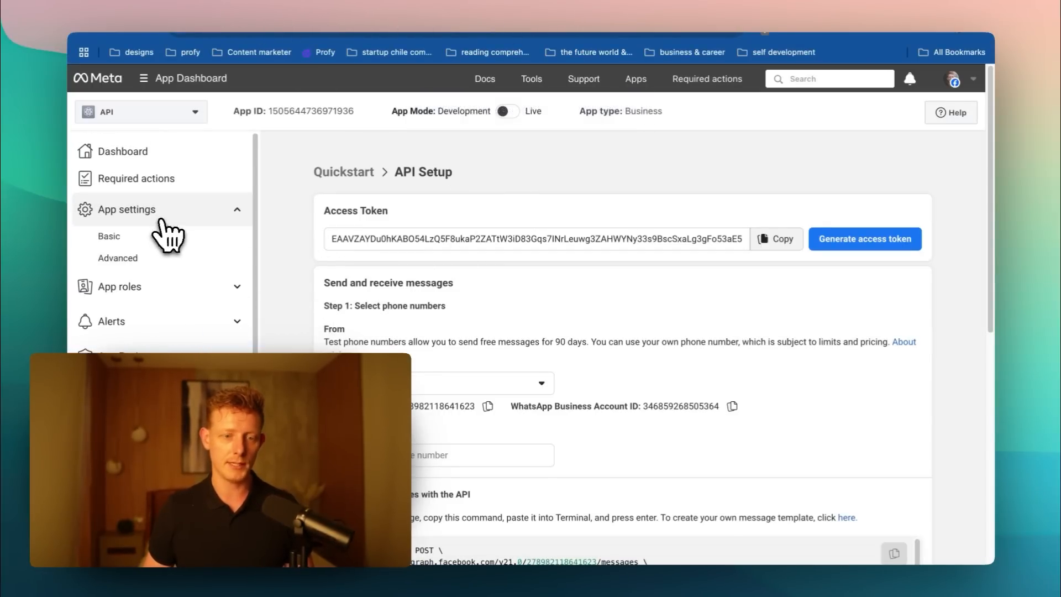
left_click(169, 237)
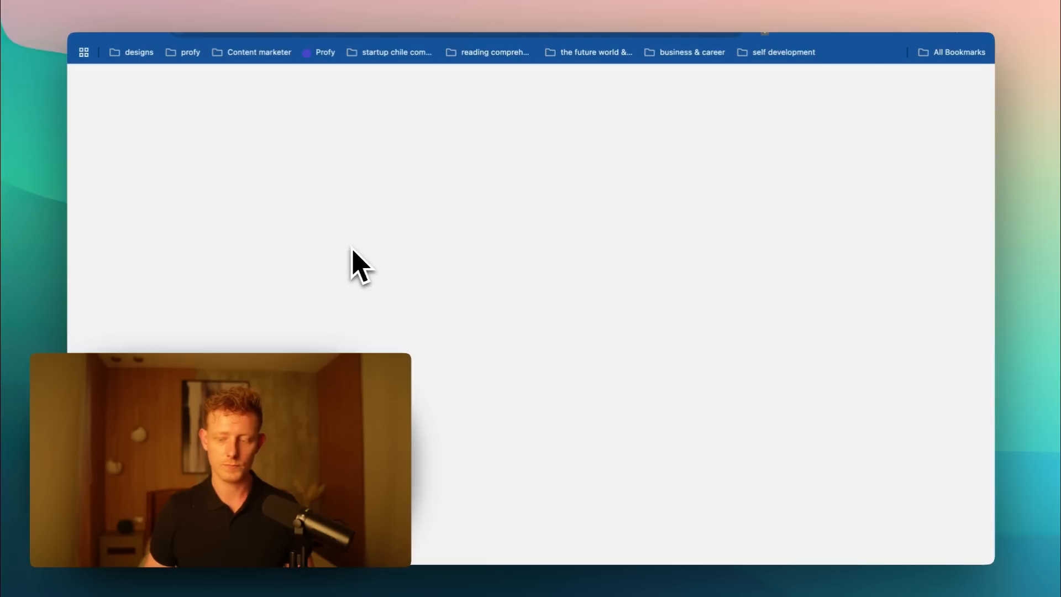
scroll(545, 265, "down", 4)
scroll(544, 260, "up", 1)
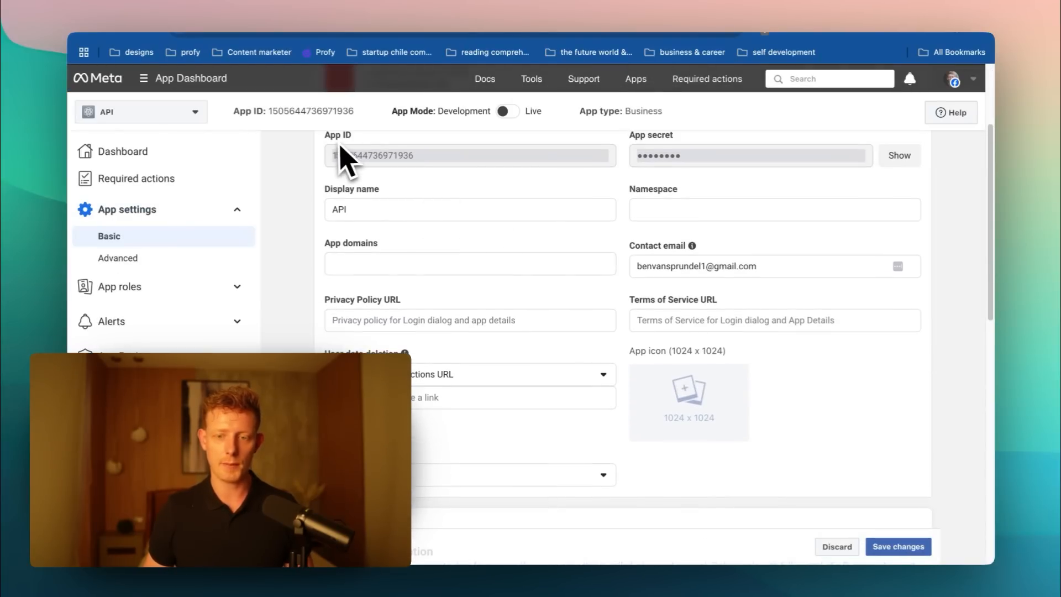
- Compare the n8n credential's Client ID and Client Secret with Meta's App ID and App secret, and return to the workflow canvas
key("ctrl+Up")
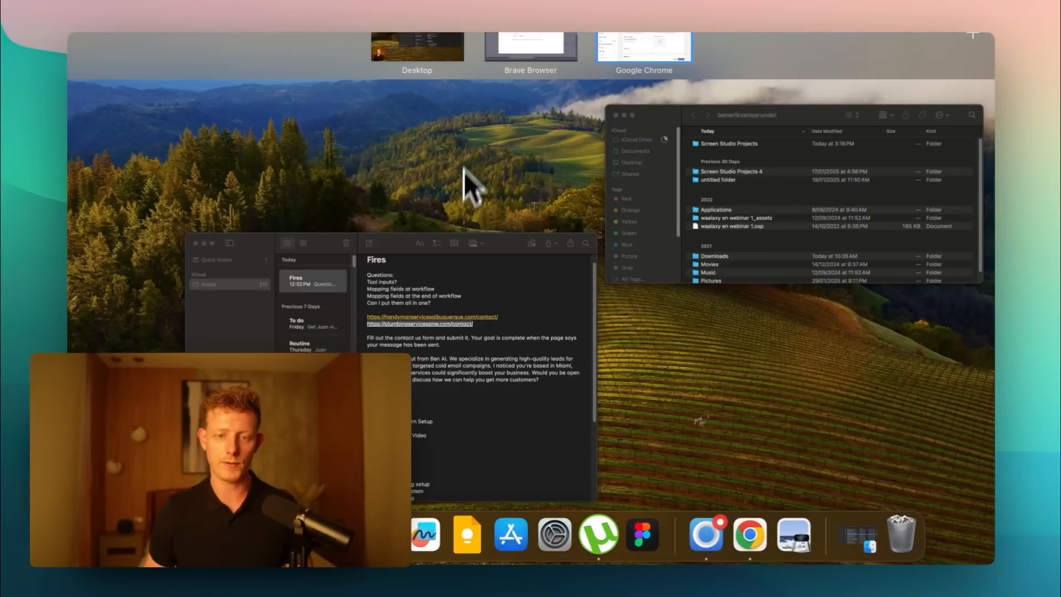
left_click(528, 55)
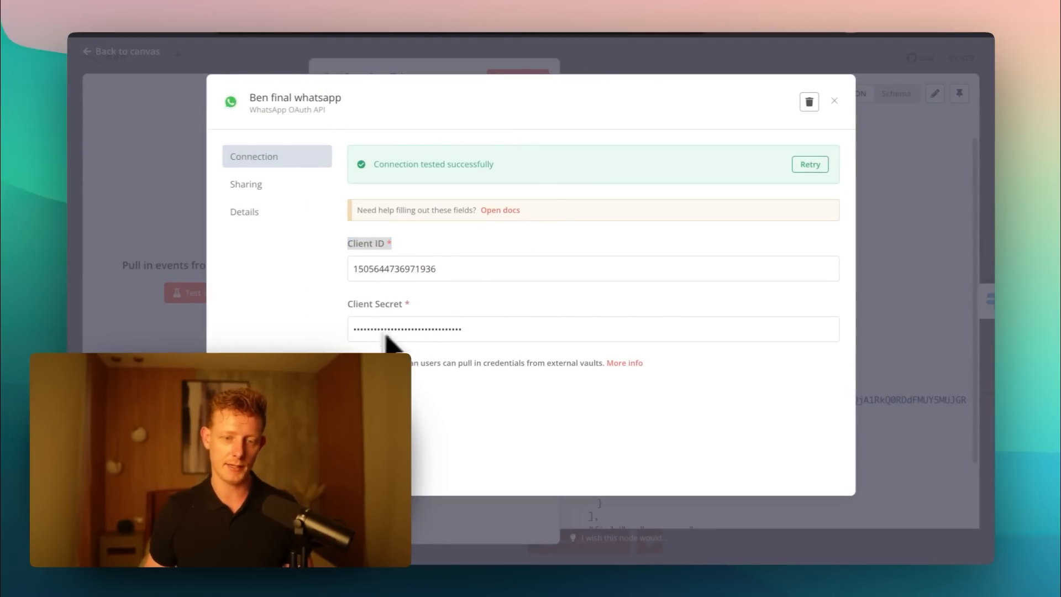
key("ctrl+Up")
left_click(627, 68)
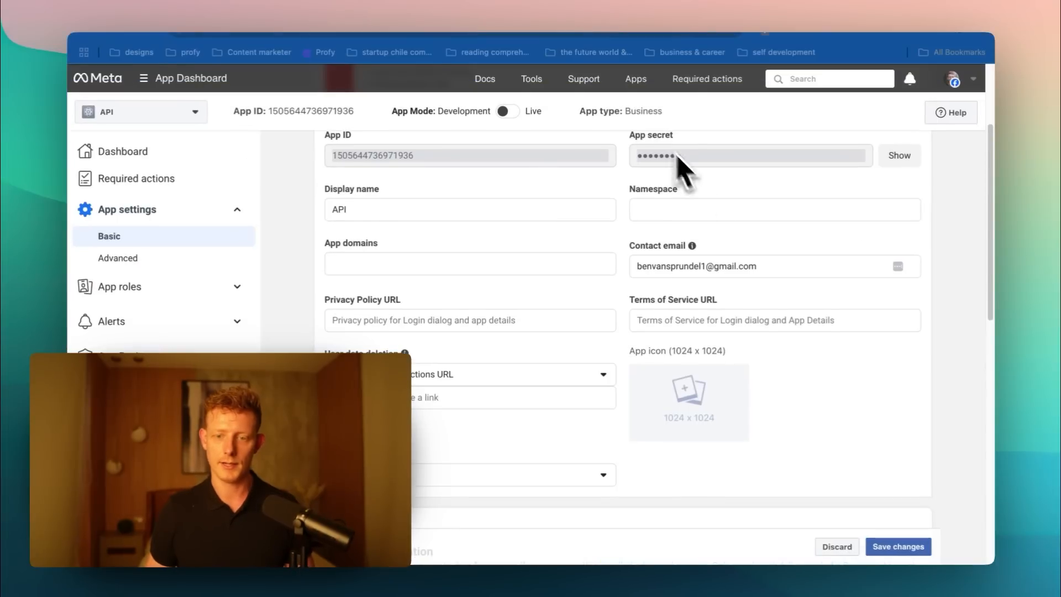
key("ctrl+Up")
left_click(489, 45)
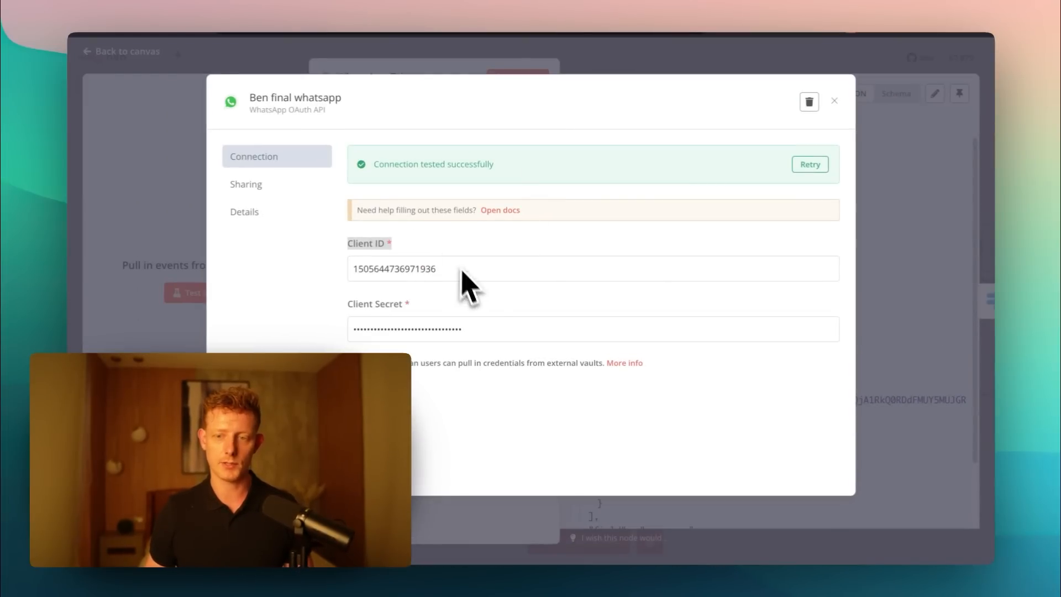
left_click(835, 103)
left_click(874, 68)
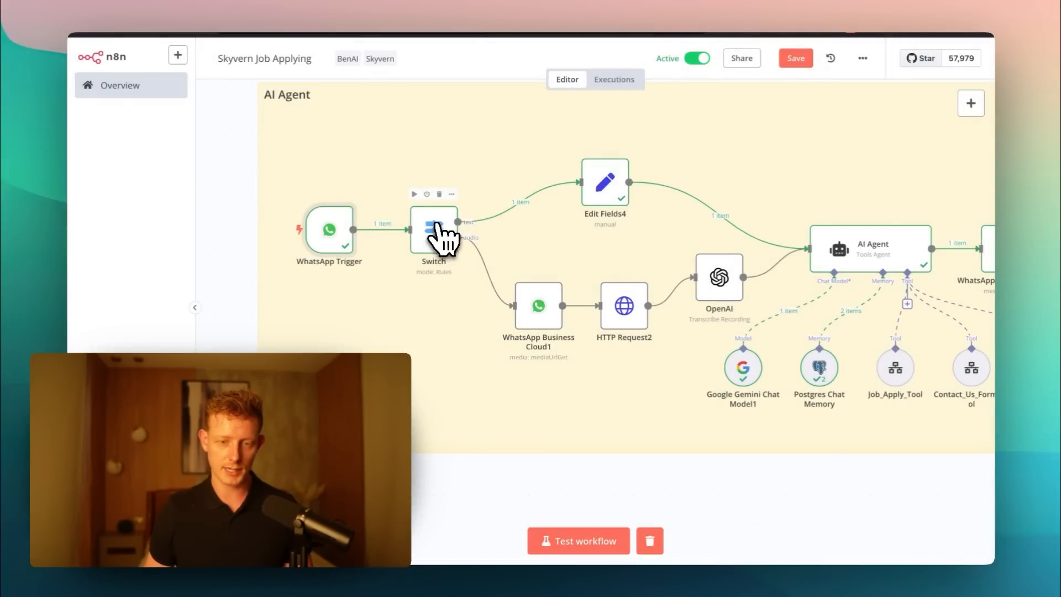
- Review the Switch node's routing rules for text and audio messages and close the node
scroll(438, 235, "up", 5)
double_click(442, 253)
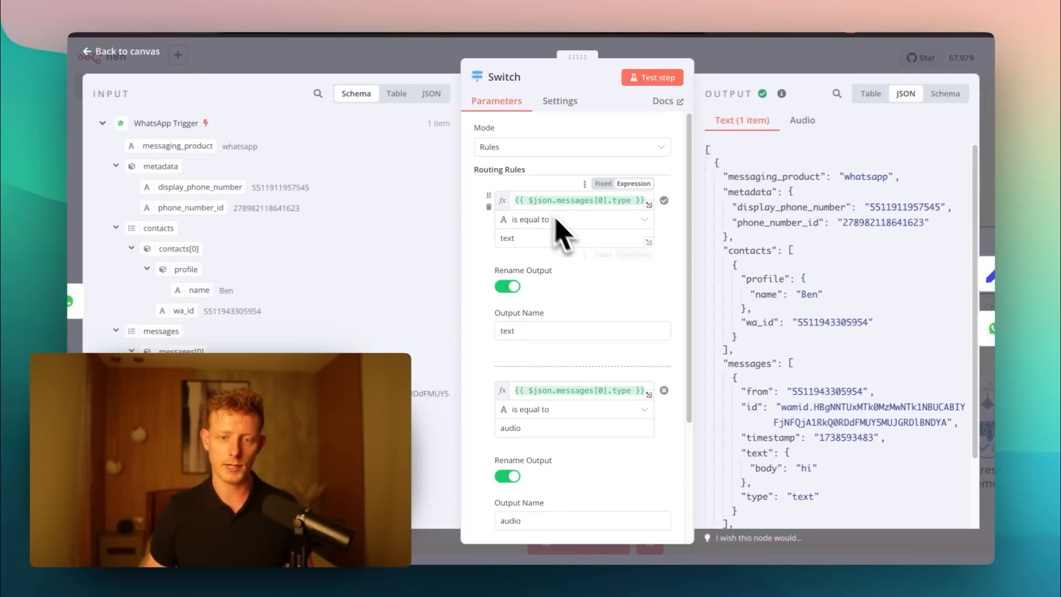
scroll(574, 254, "down", 1)
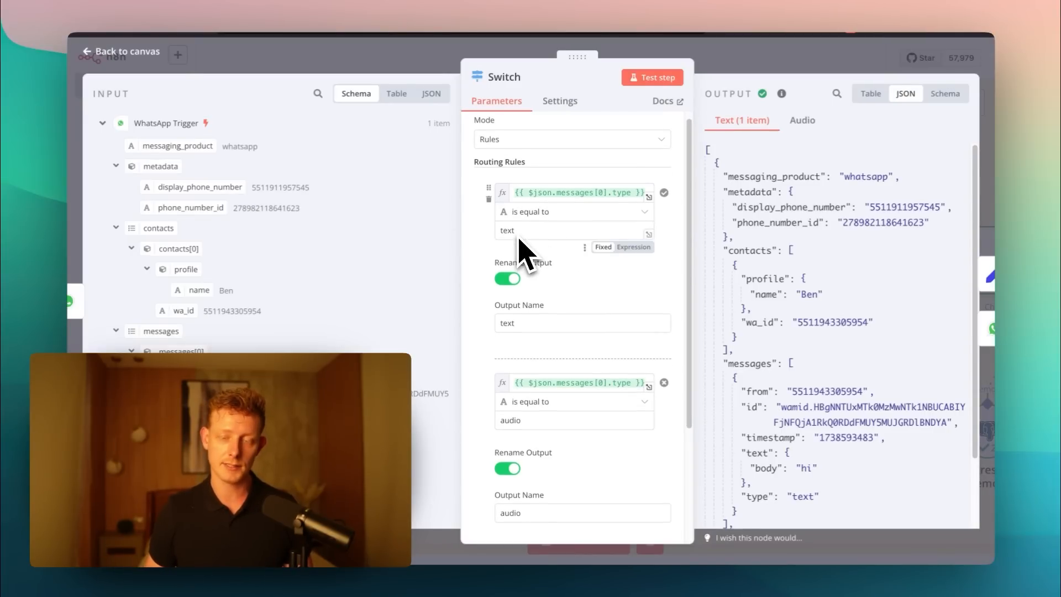
scroll(574, 348, "down", 3)
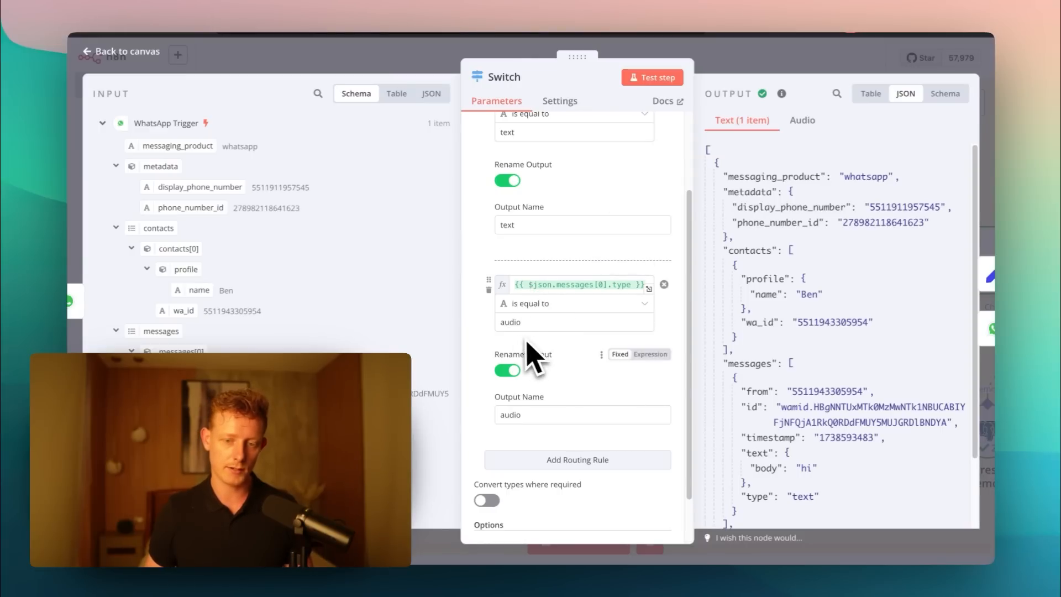
scroll(539, 375, "down", 2)
left_click(389, 52)
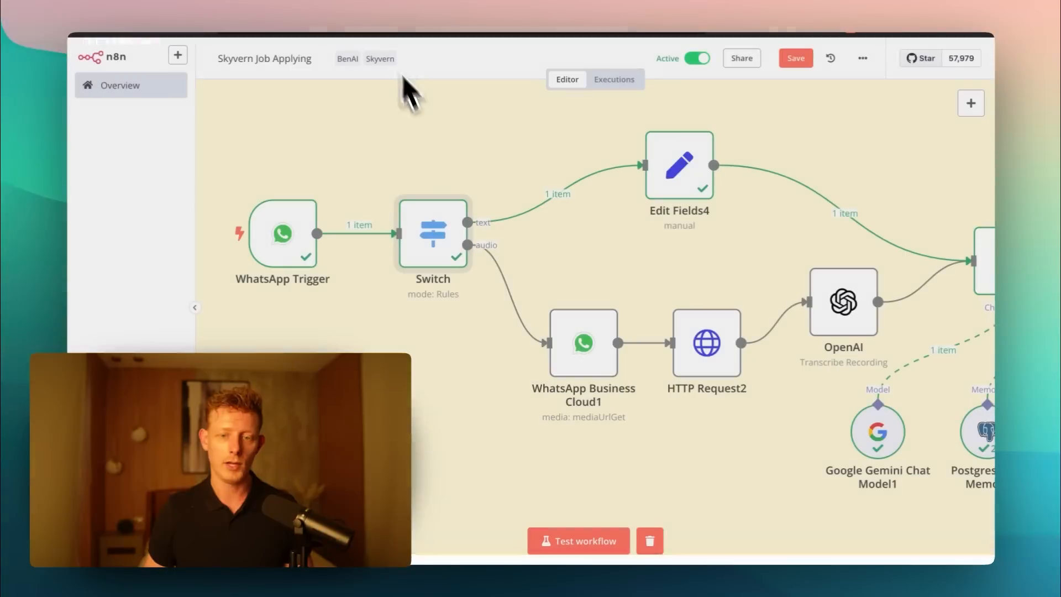
- Inspect the WhatsApp Business Cloud1 media download node and its credential's Access Token and Business Account ID fields, closing both
mouse_move(592, 359)
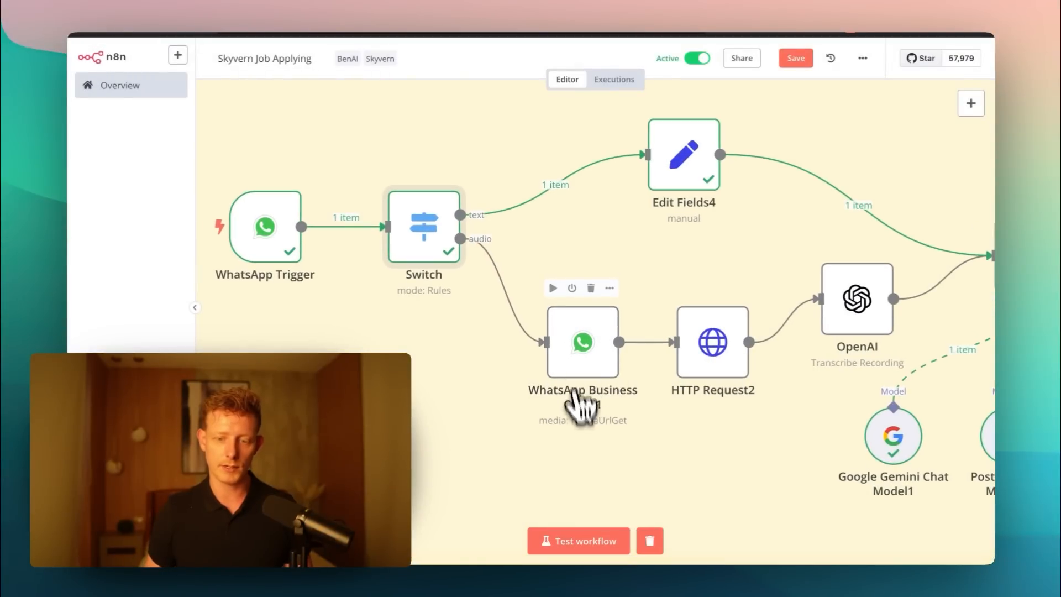
double_click(586, 367)
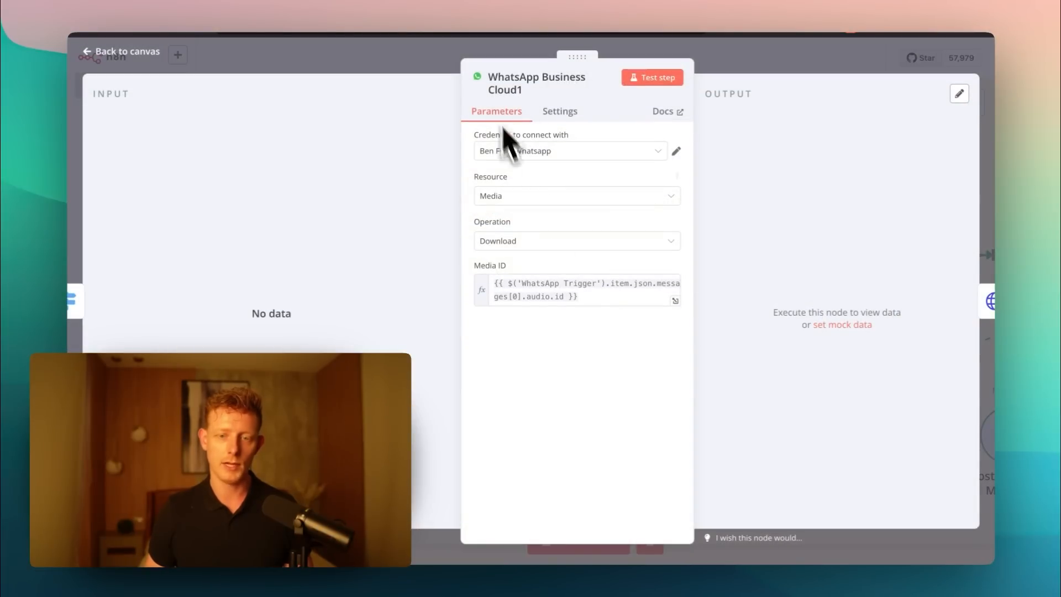
left_click(676, 152)
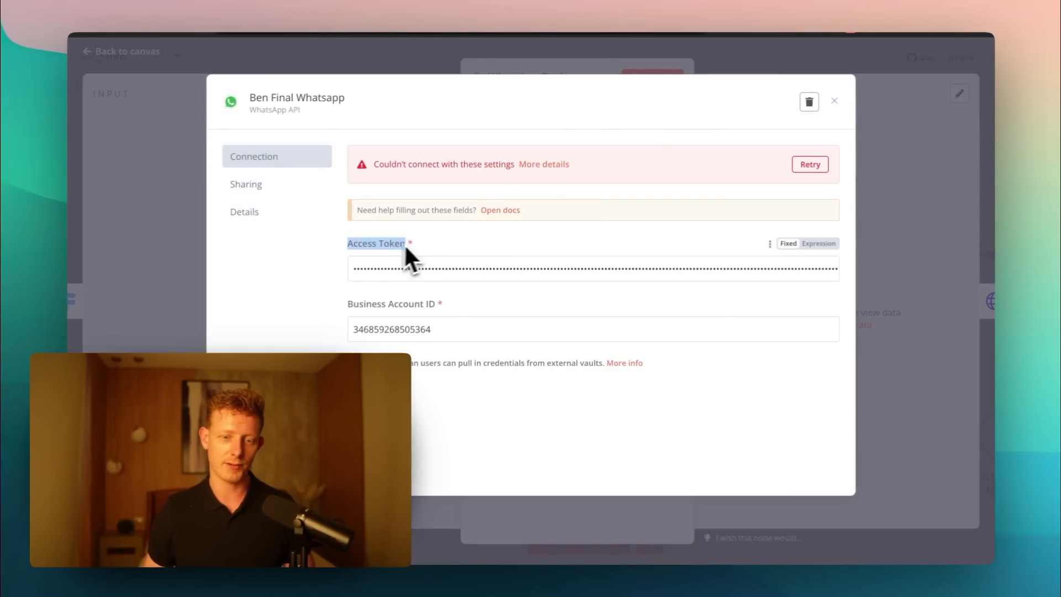
left_click(465, 311)
left_click(346, 308)
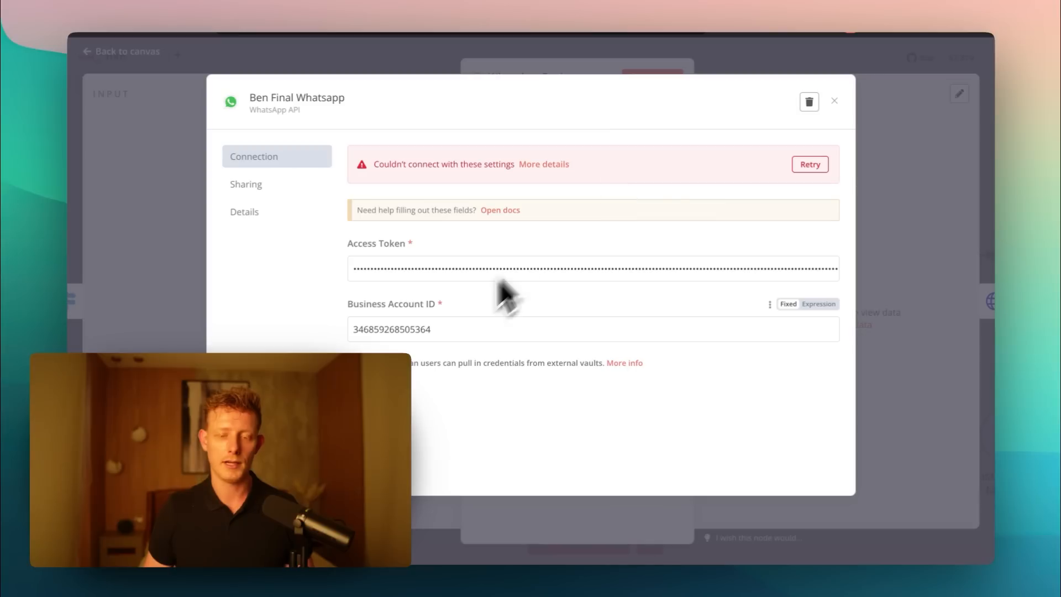
left_click_drag(504, 289, 348, 232)
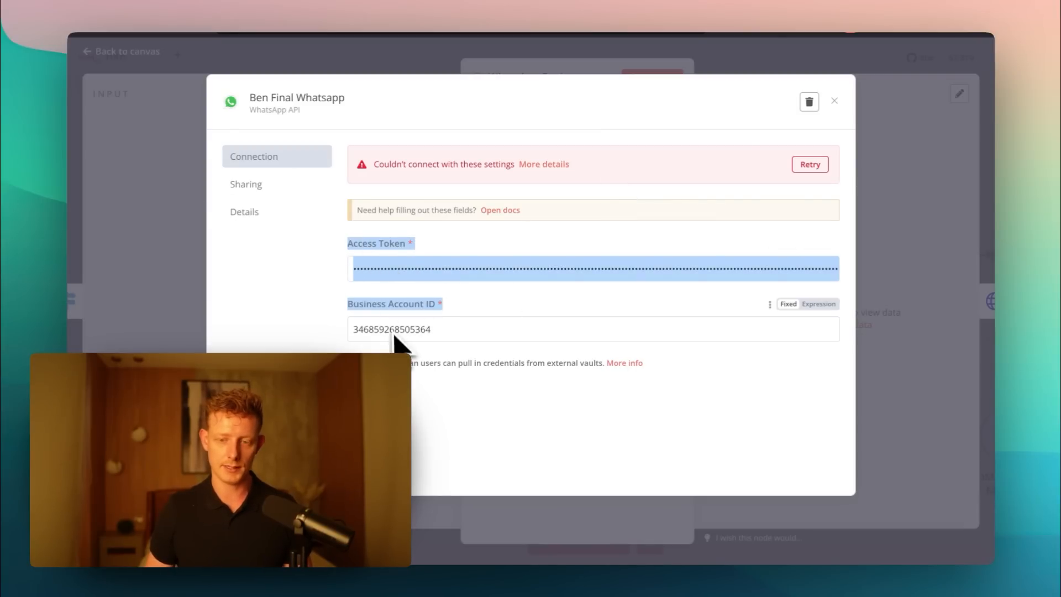
left_click(188, 235)
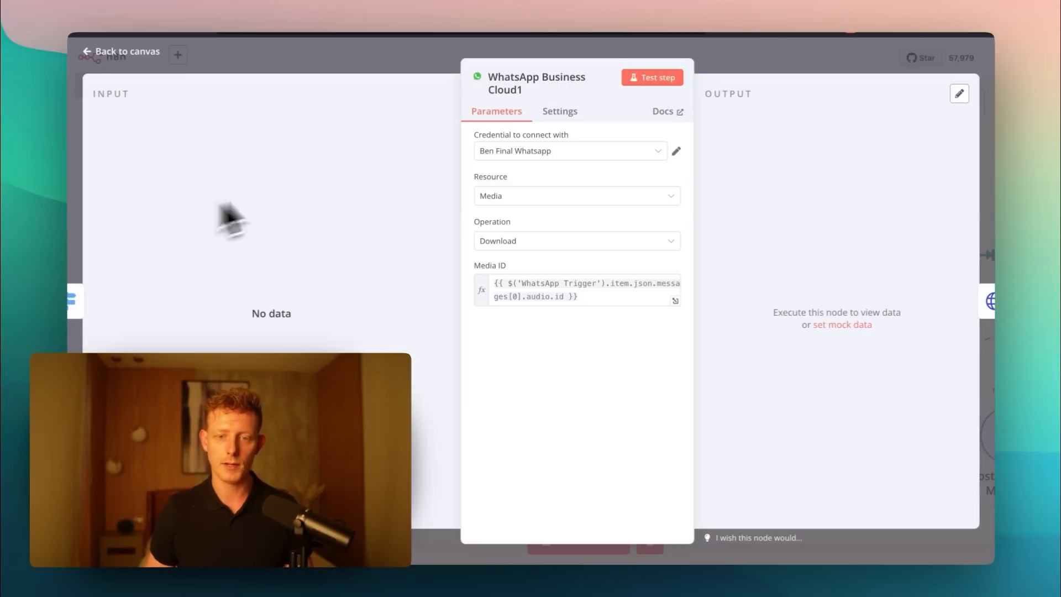
left_click(405, 54)
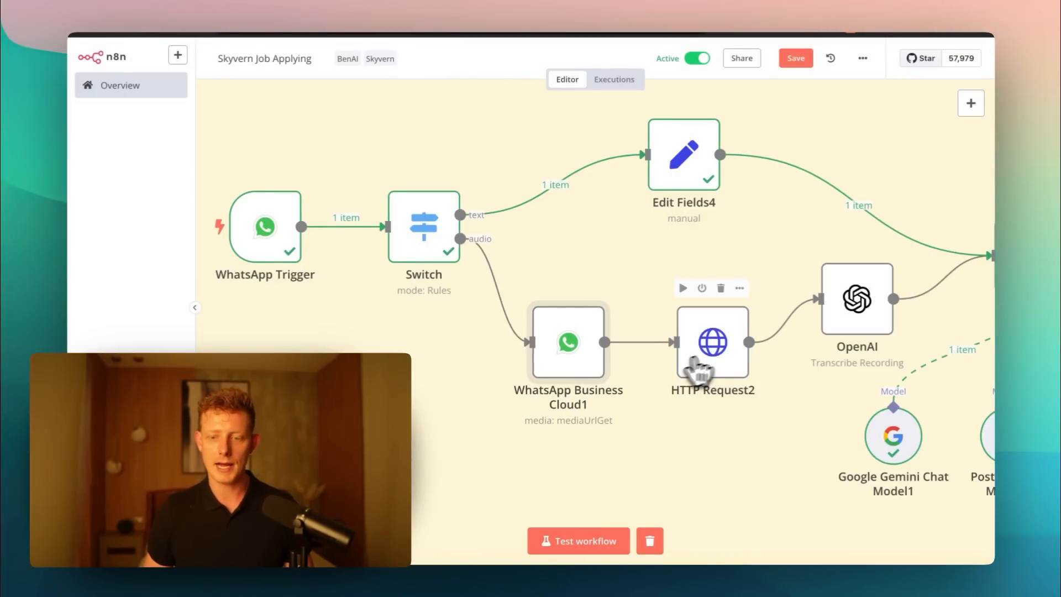
- Review the HTTP Request2 node's GET method, URL expression and WhatsApp API authentication, and return to the canvas
double_click(721, 365)
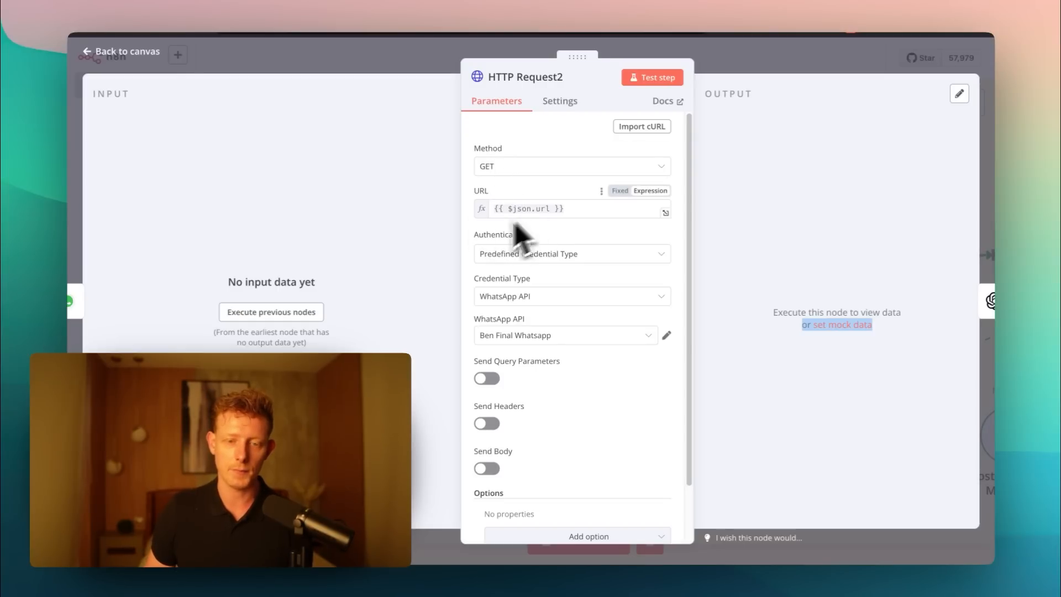
key("Escape")
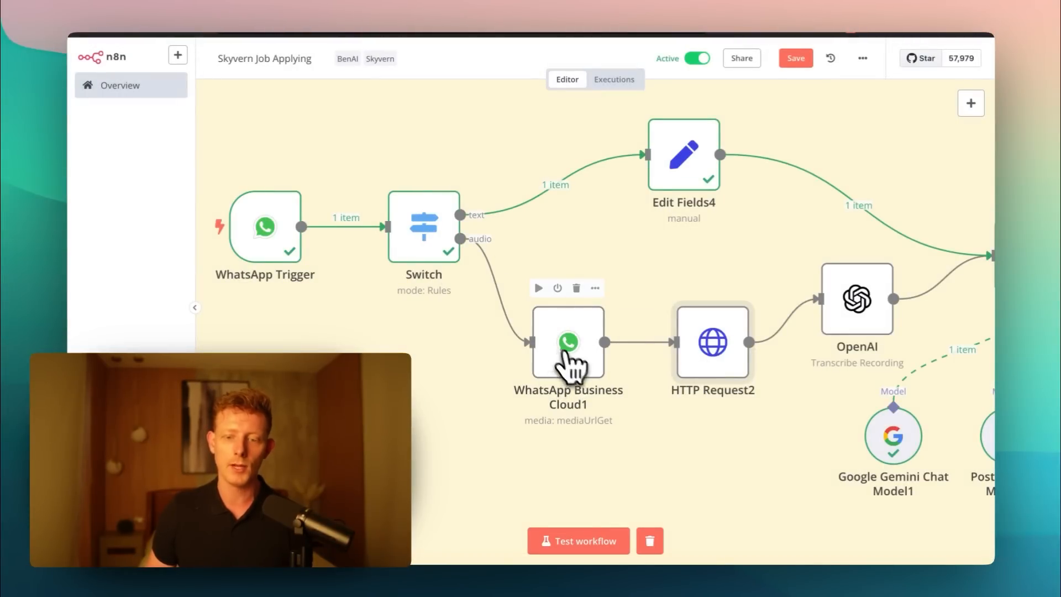
double_click(721, 349)
key("Escape")
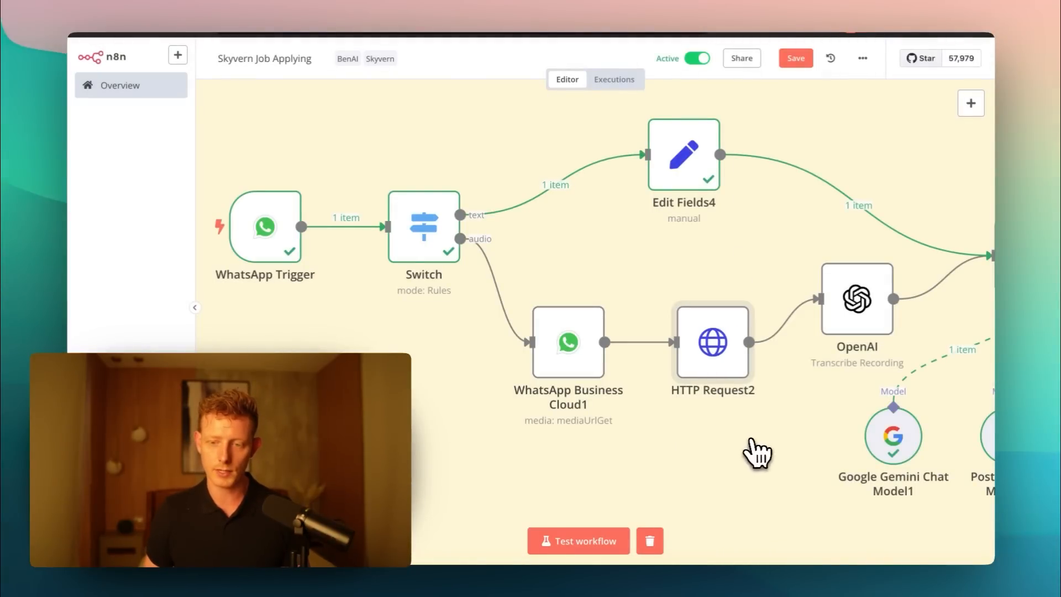
- Check the OpenAI node's Transcribe a Recording settings and close the node
double_click(857, 303)
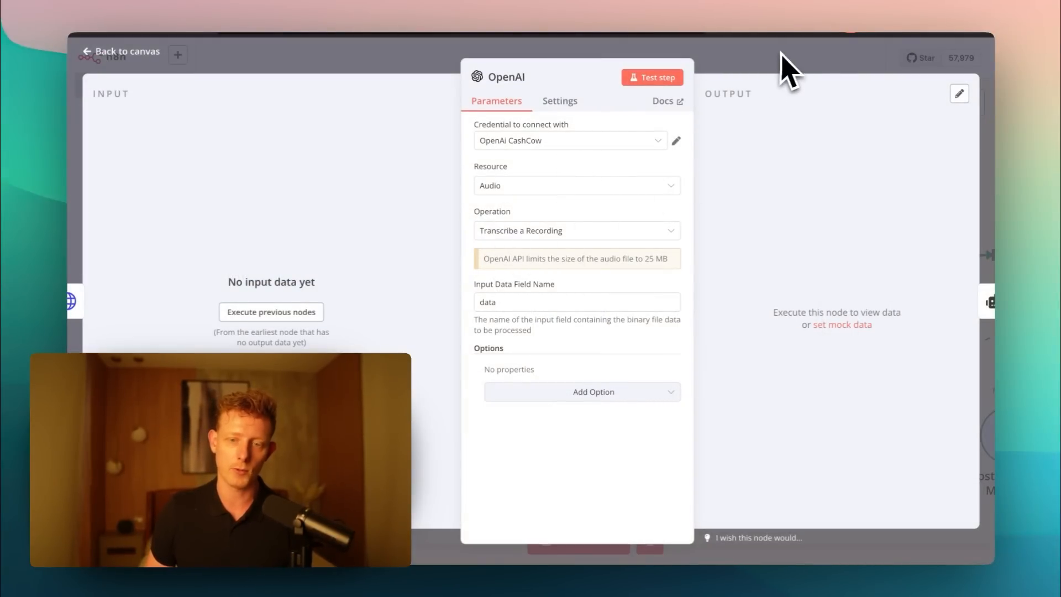
left_click(770, 68)
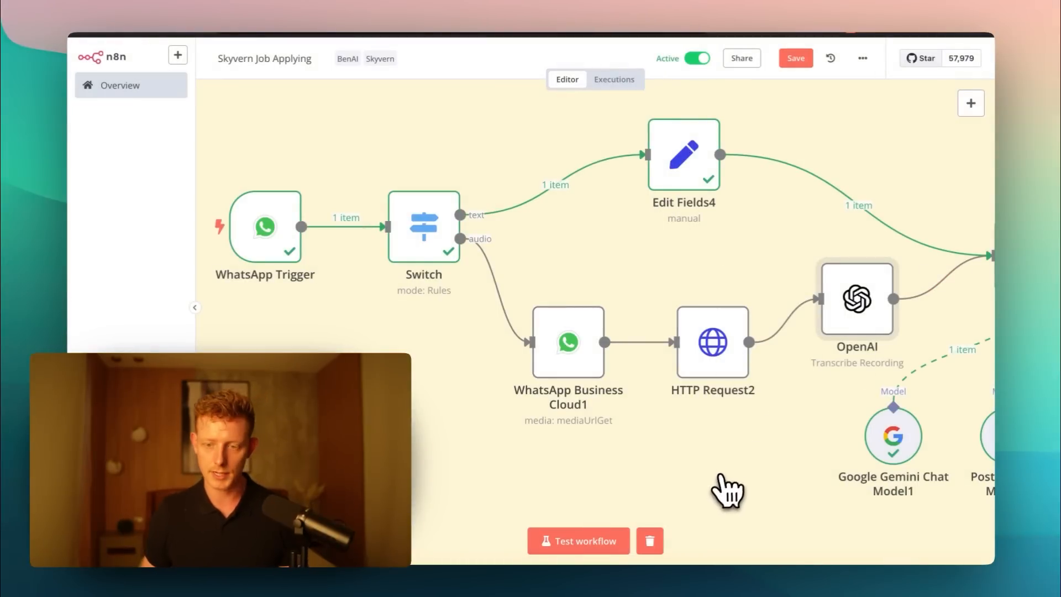
left_click_drag(721, 458, 752, 457)
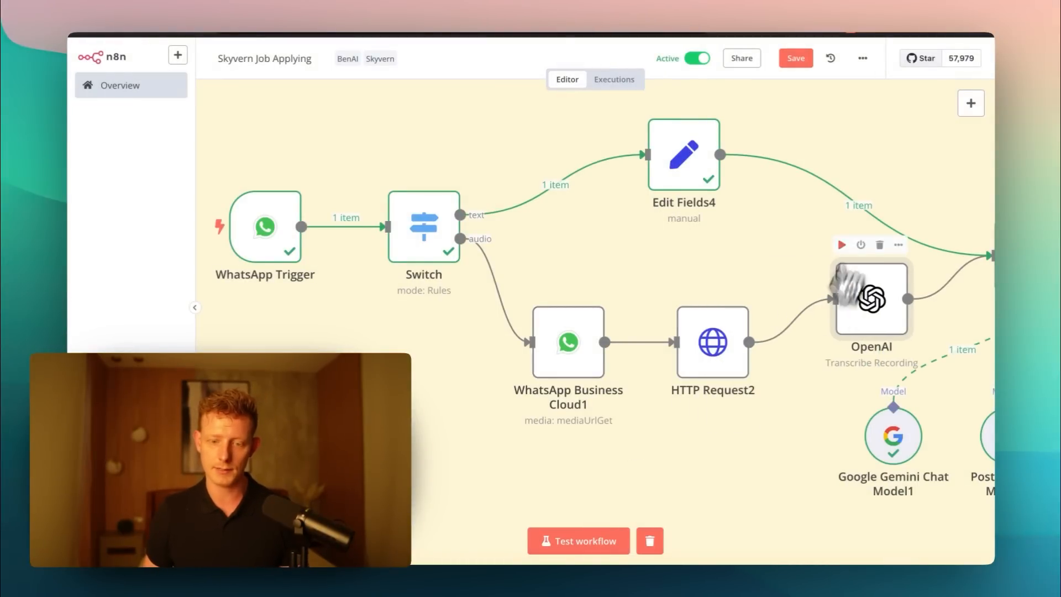
- Inspect the Edit Fields4 node's text field mapping from the WhatsApp Trigger message body and close the node
scroll(608, 276, "right", 5)
double_click(359, 110)
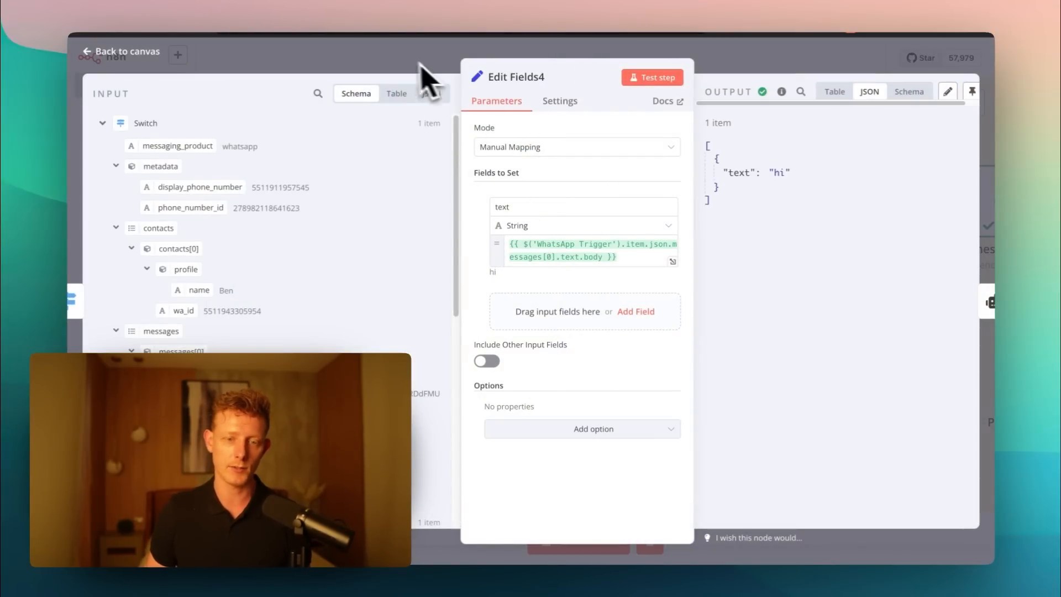
left_click(512, 206)
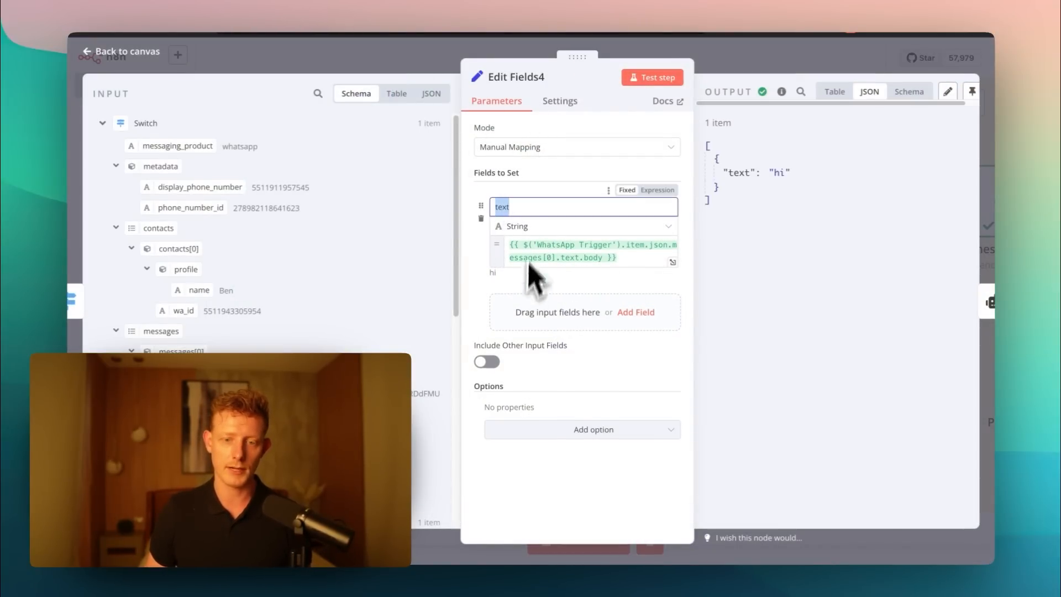
key("Escape")
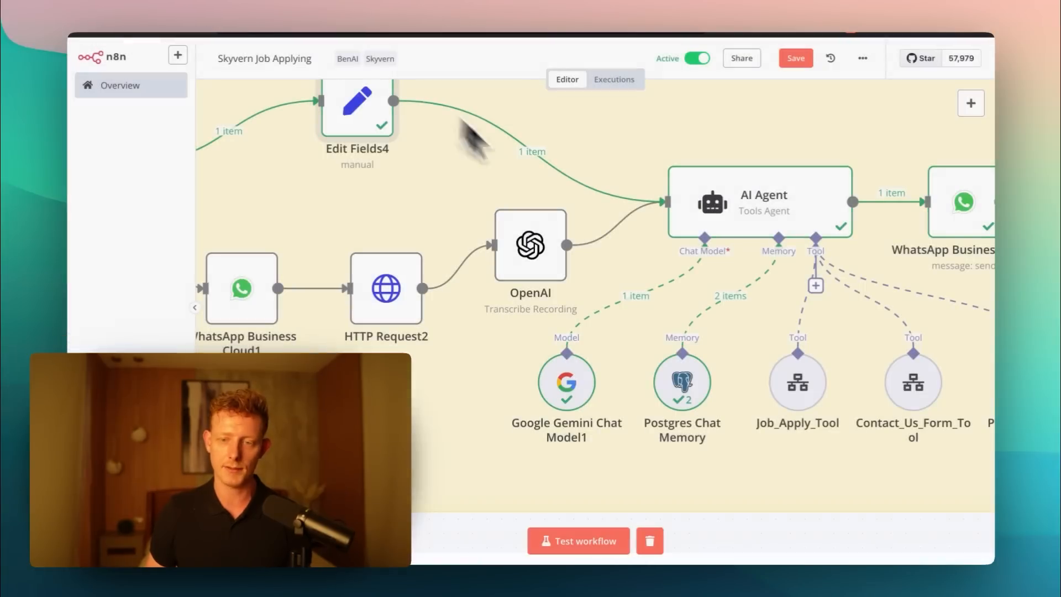
- Open the AI Agent node and inspect its agent type, prompt source and Text expression {{ $json.text }}
double_click(769, 218)
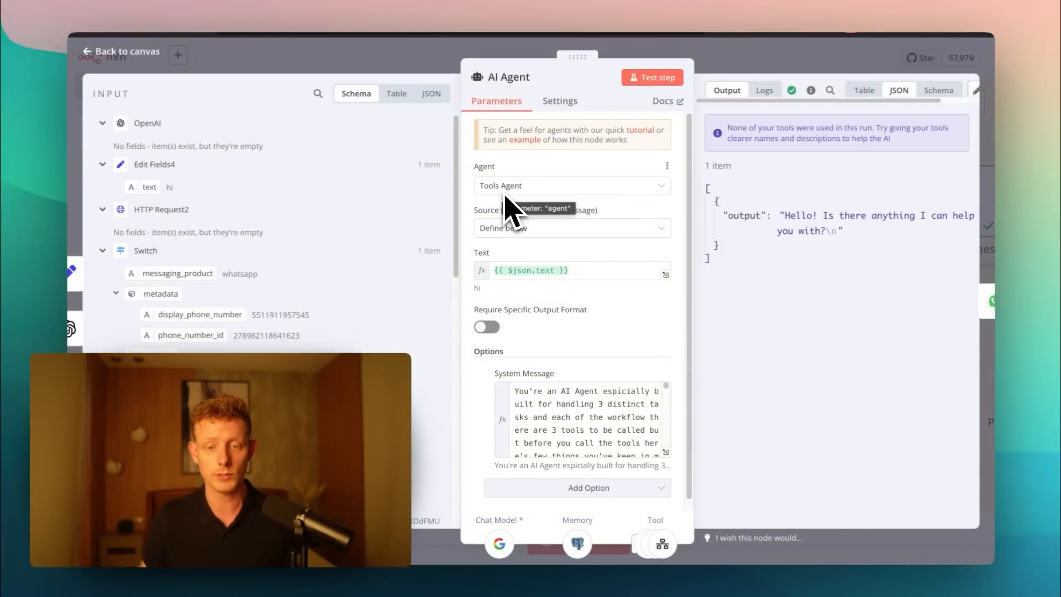
scroll(552, 338, "down", 1)
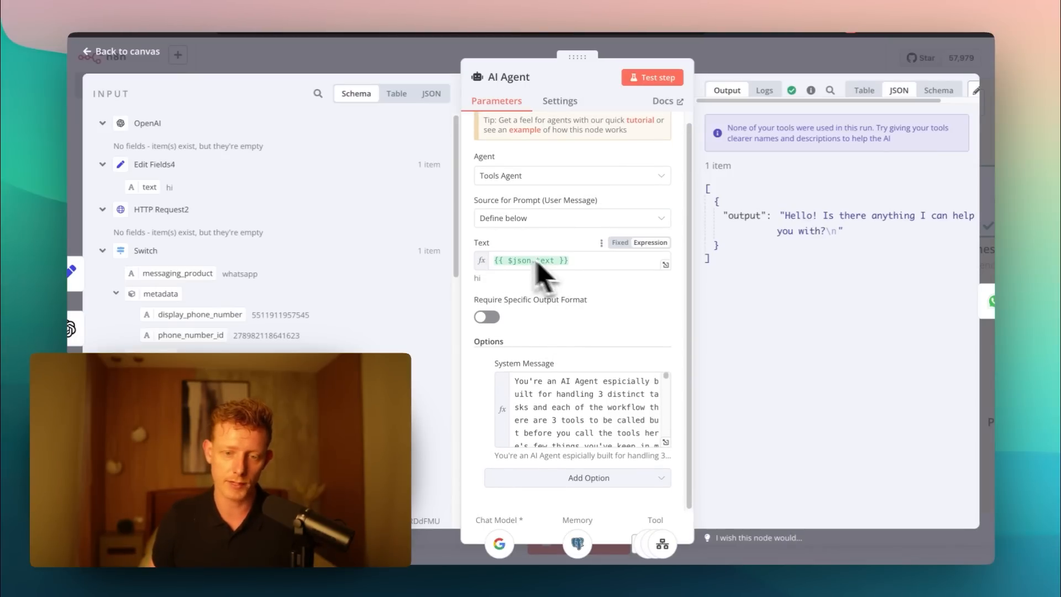
left_click_drag(568, 260, 539, 261)
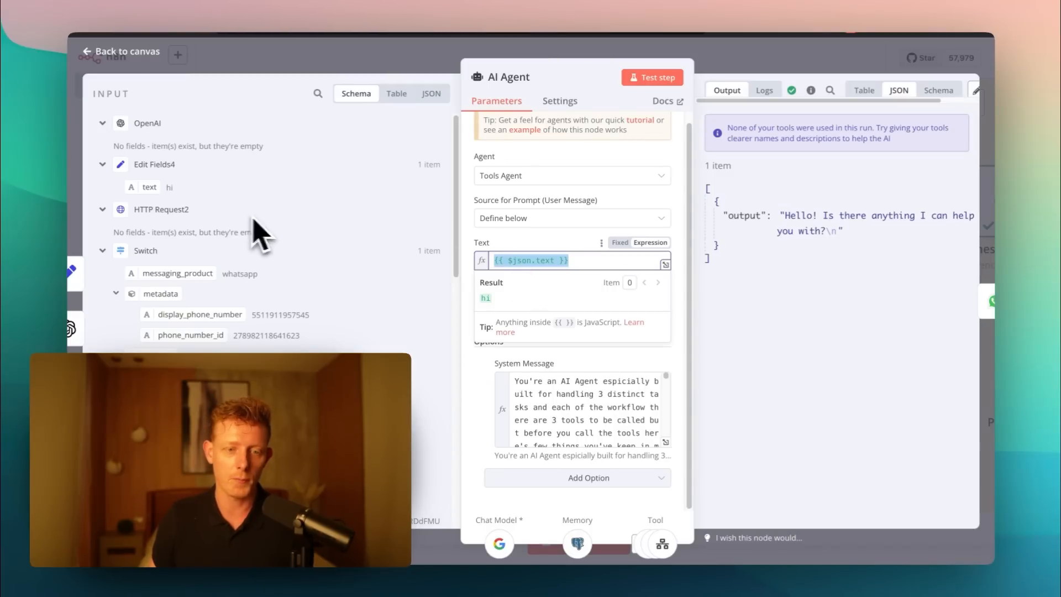
left_click(506, 236)
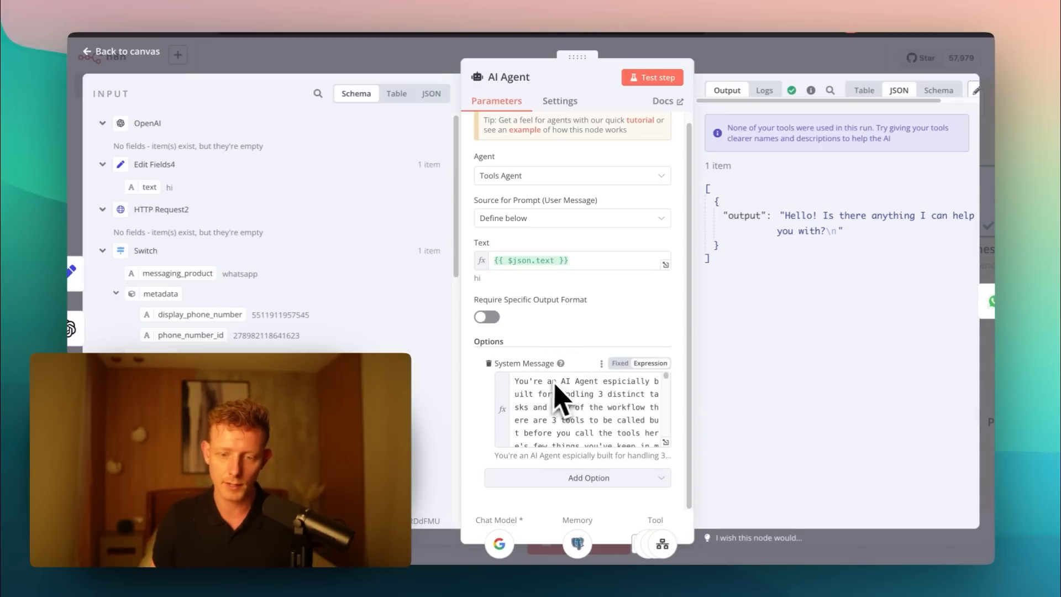
- Expand the AI Agent's System Message and read the Job_Apply_Tool section's resume URL requirement and additional candidate questions
left_click(666, 442)
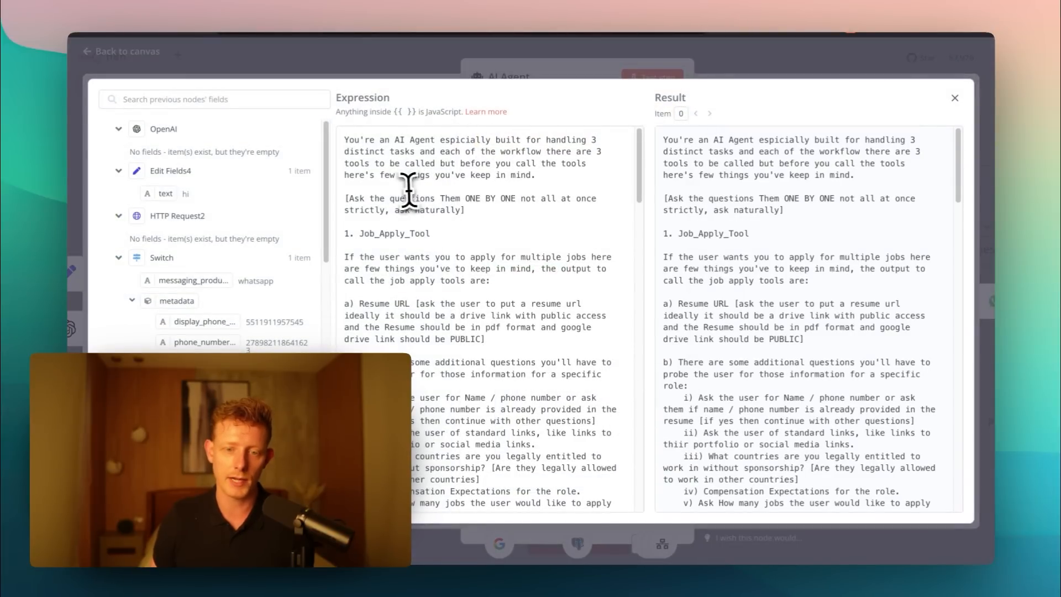
scroll(392, 177, "down", 1)
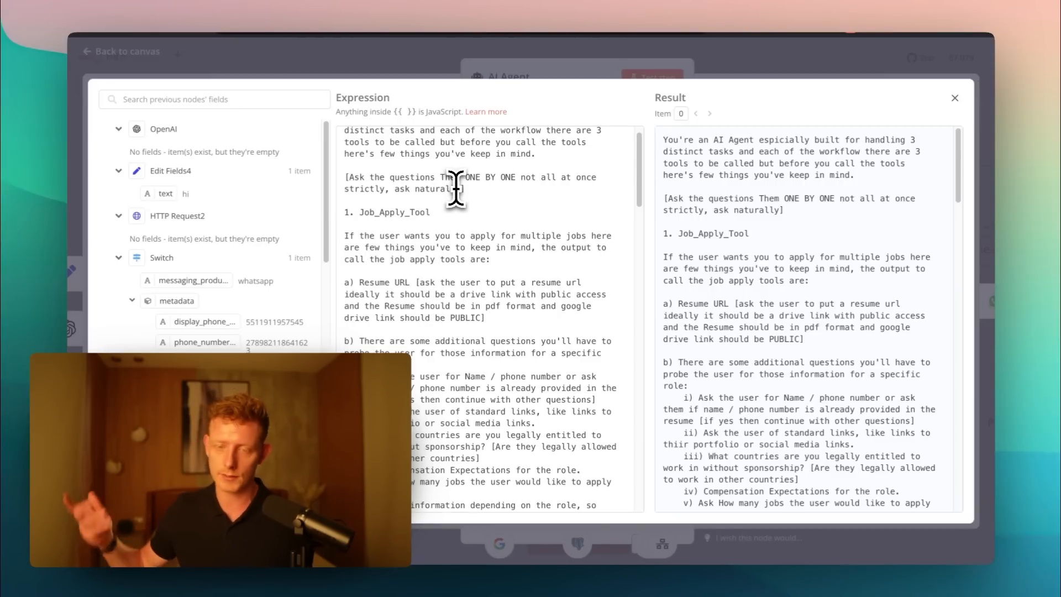
scroll(456, 225, "down", 2)
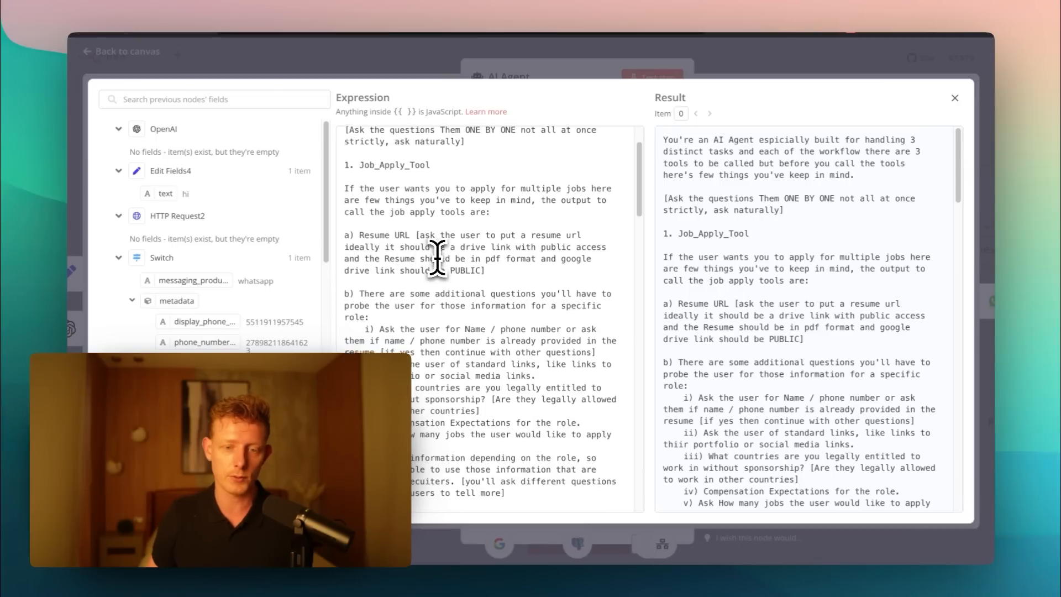
scroll(442, 261, "down", 1)
left_click_drag(485, 260, 354, 223)
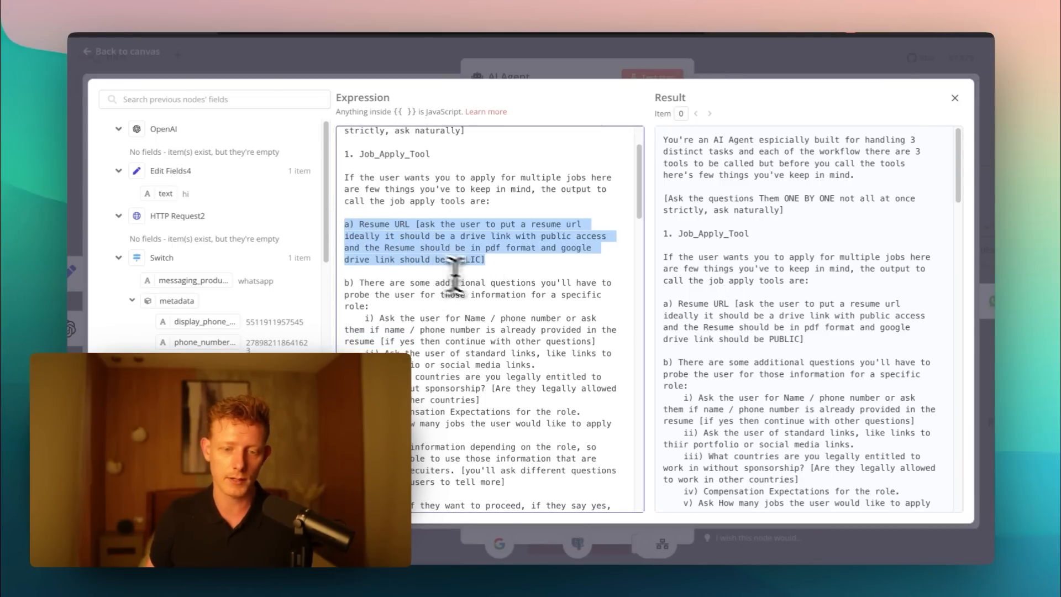
scroll(374, 229, "down", 4)
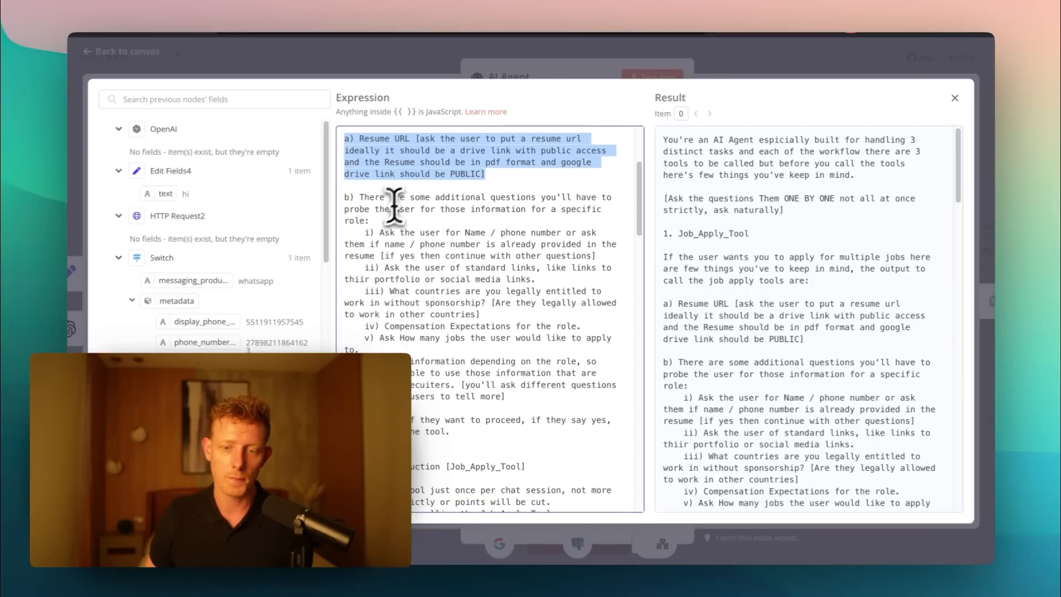
scroll(496, 232, "down", 1)
left_click_drag(564, 304, 355, 181)
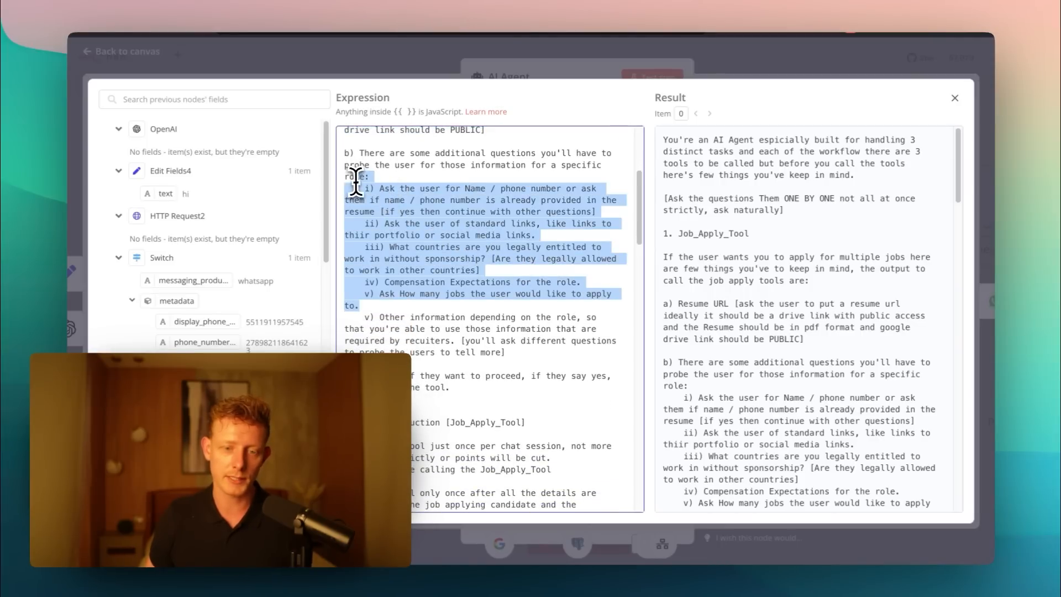
left_click(431, 270)
- Read the Job_Apply_Tool's tool instruction in the System Message, including its query, resumeLink and additional_information example
scroll(434, 288, "down", 5)
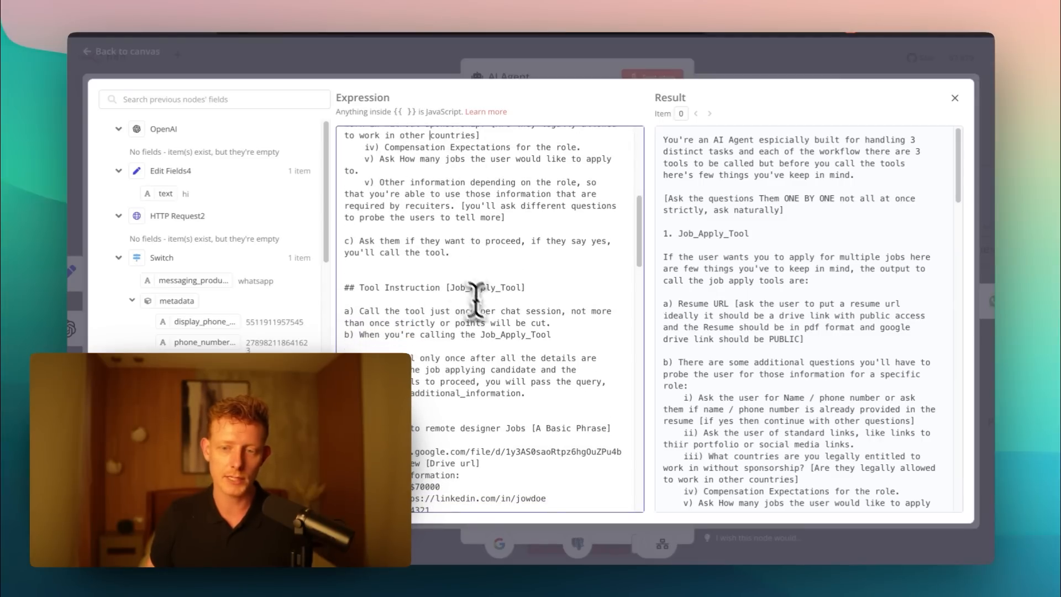
scroll(475, 337, "down", 1)
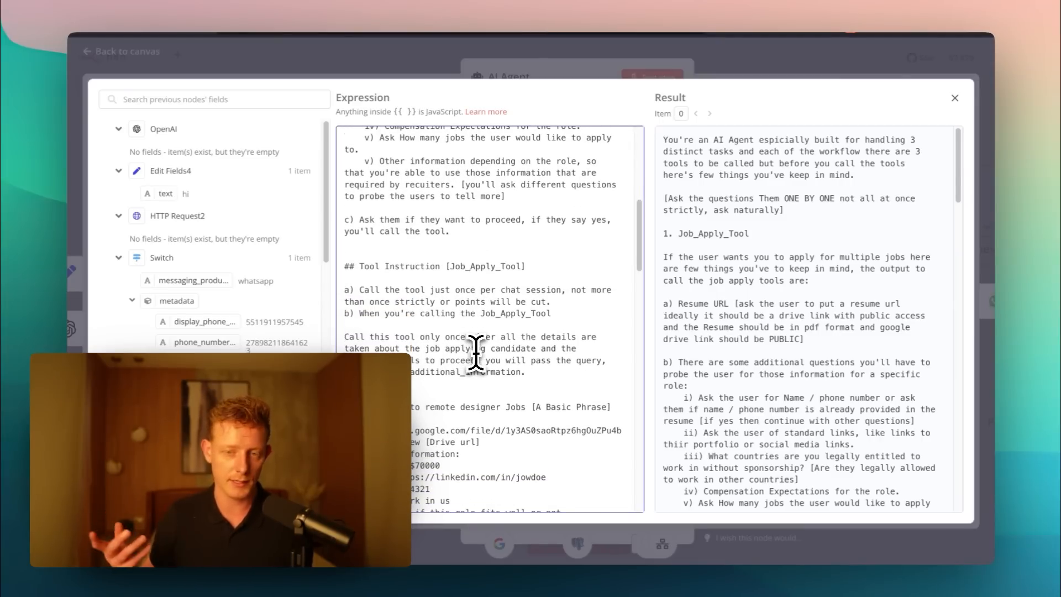
scroll(454, 234, "down", 1)
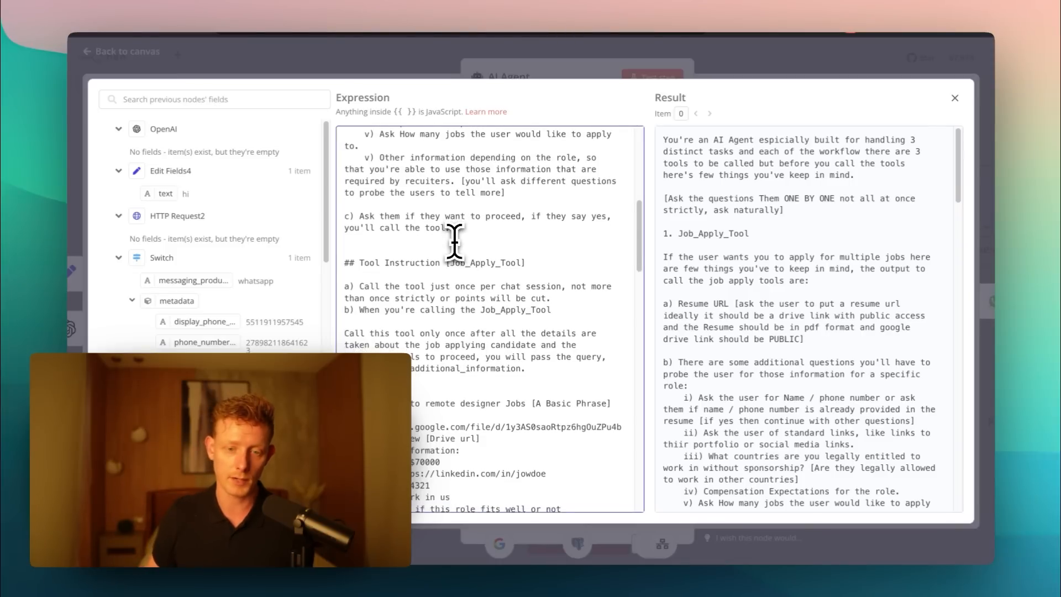
scroll(457, 258, "down", 5)
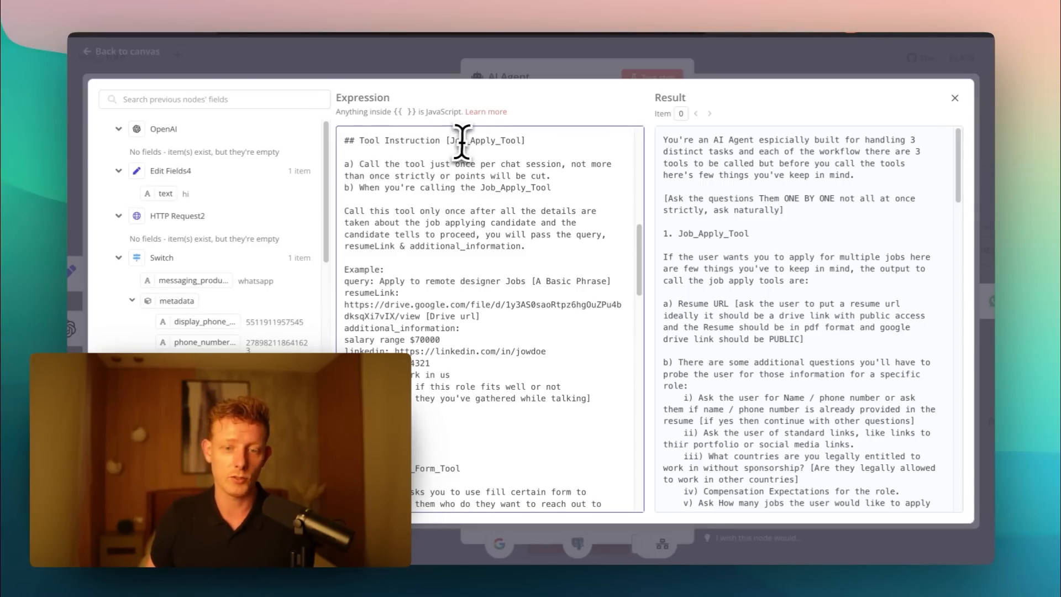
left_click_drag(592, 397, 353, 160)
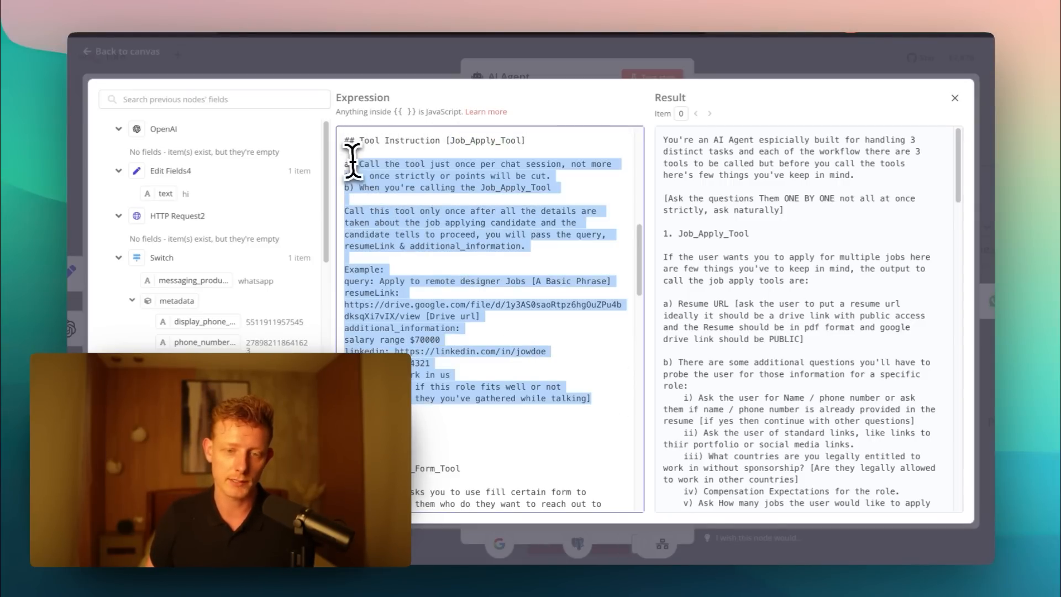
left_click(424, 227)
- Read the Contact_Us_Form_Tool and Product_Purchase_Tool sections of the System Message and close the expression editor
scroll(426, 238, "down", 4)
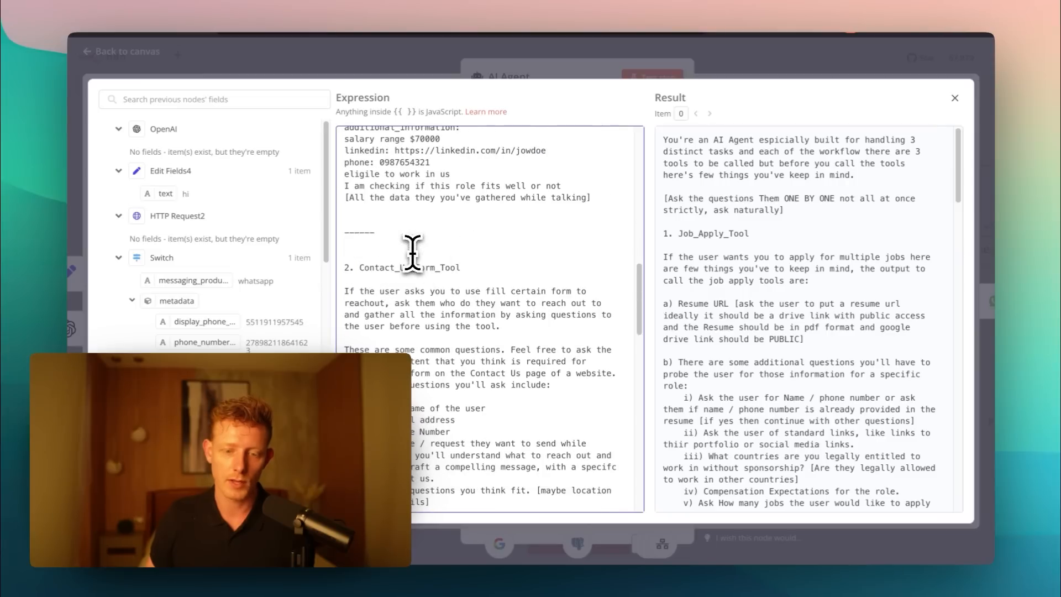
scroll(455, 265, "down", 5)
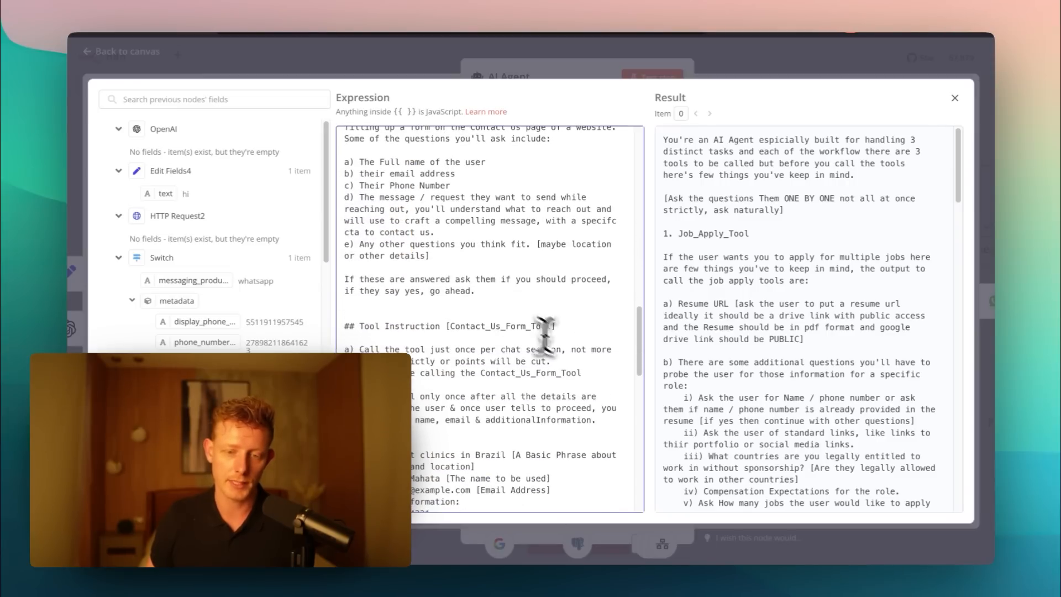
scroll(478, 284, "down", 3)
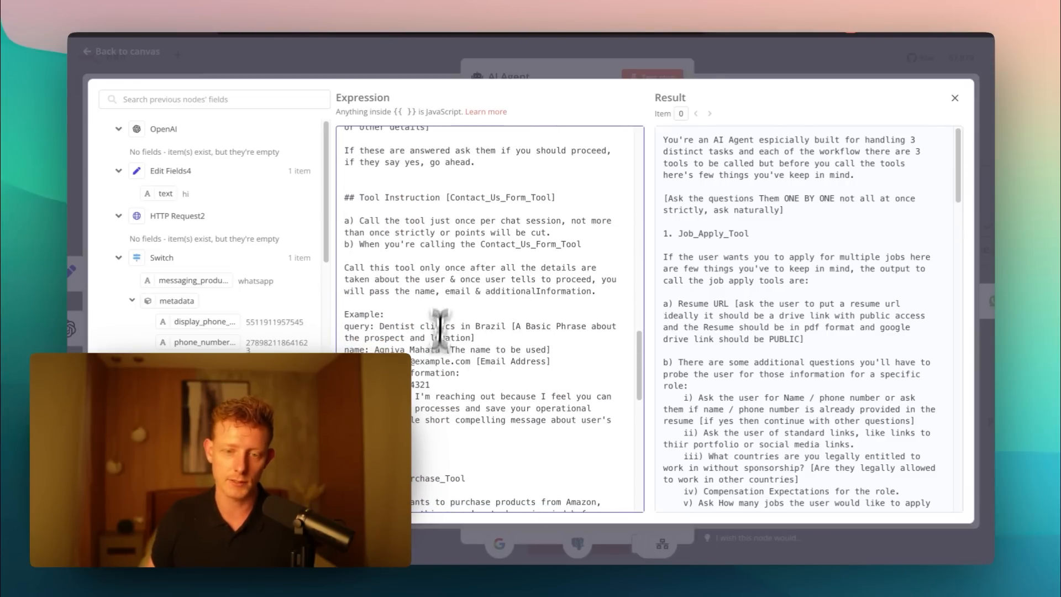
scroll(451, 260, "up", 1)
scroll(474, 315, "down", 10)
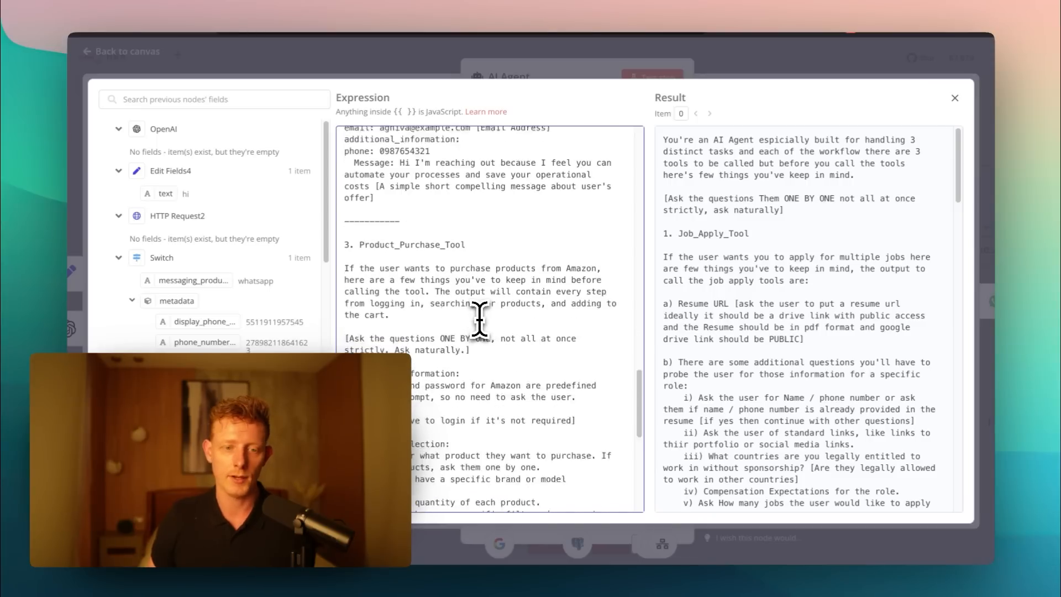
scroll(479, 321, "down", 3)
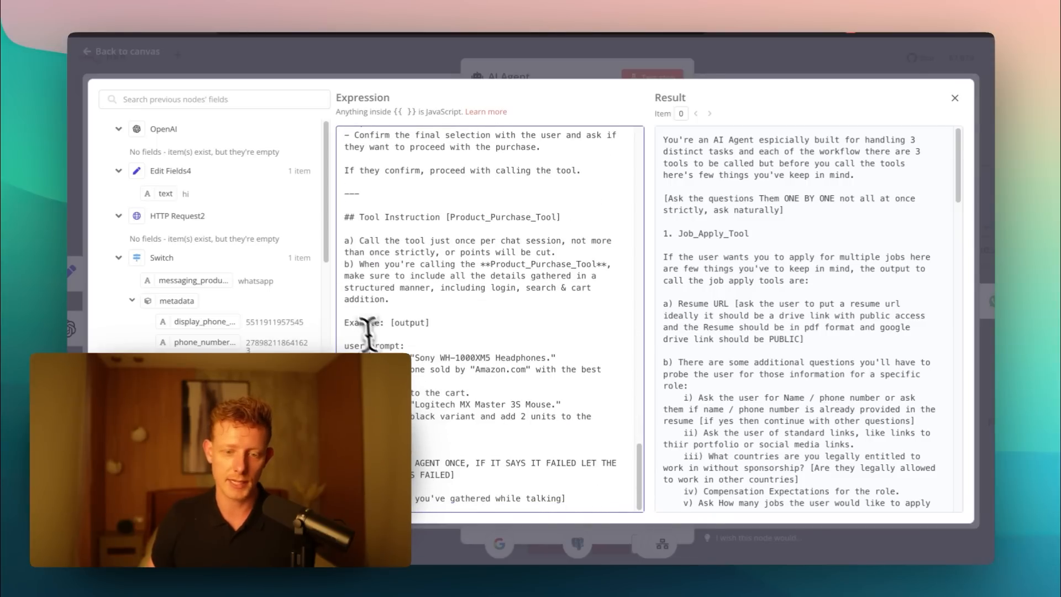
left_click(356, 72)
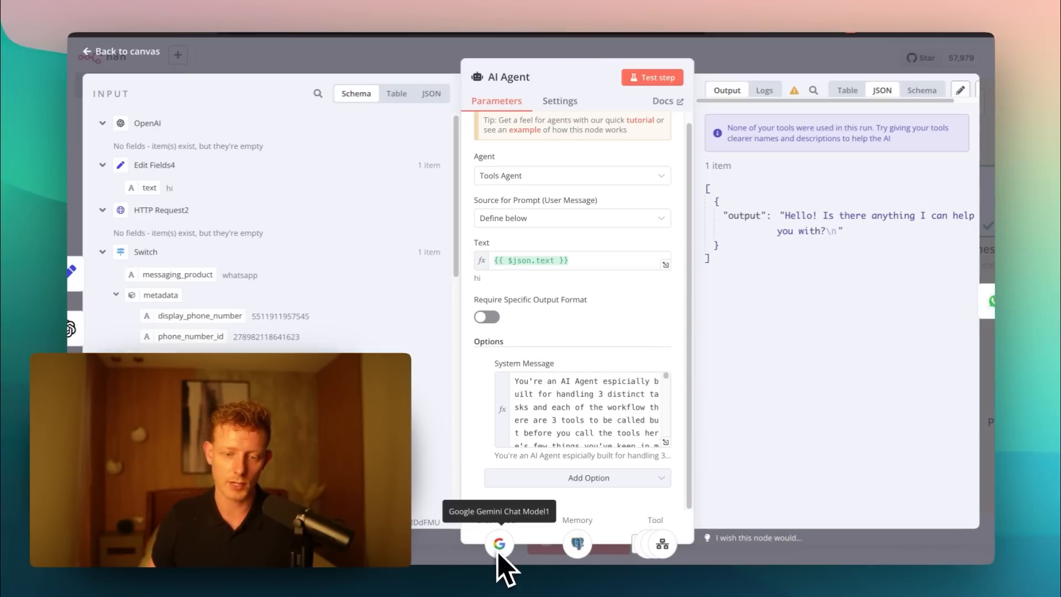
- Leave the AI Agent node and check the settings of the Google Gemini Chat Model1 and Postgres Chat Memory nodes, closing both
left_click(442, 58)
double_click(568, 379)
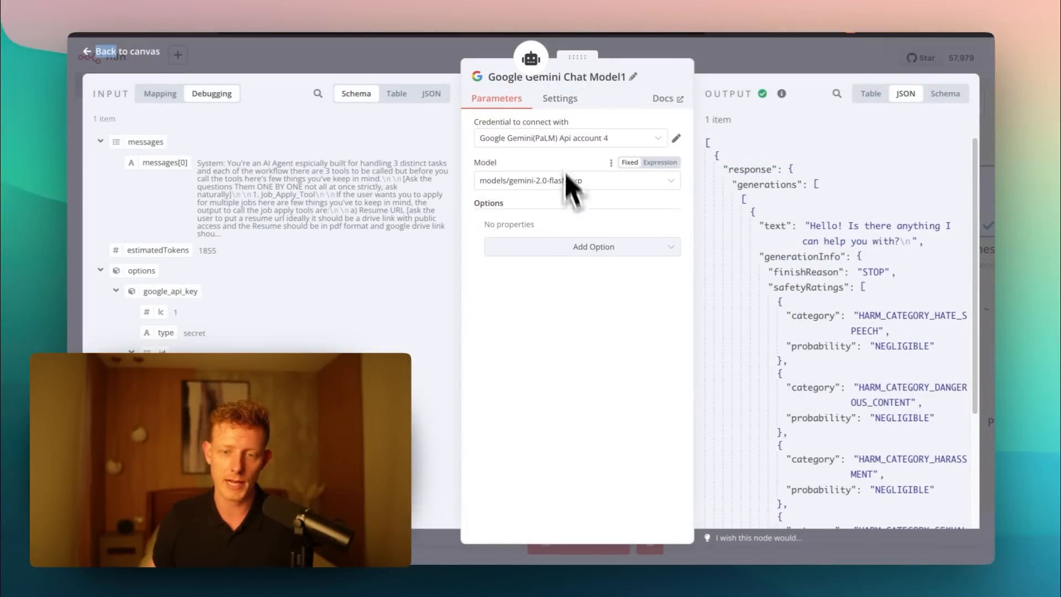
left_click(670, 58)
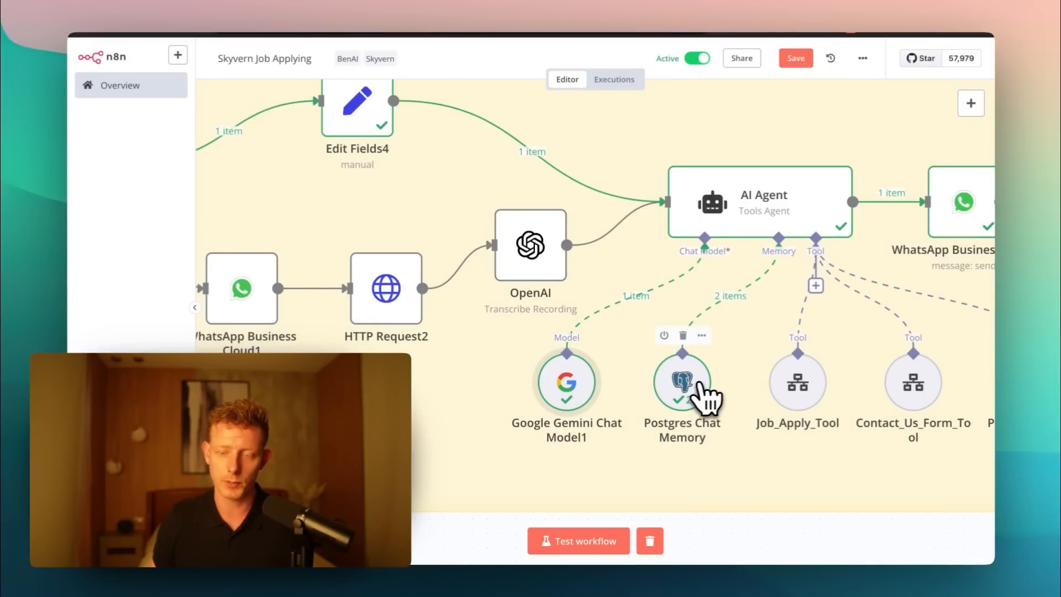
double_click(679, 395)
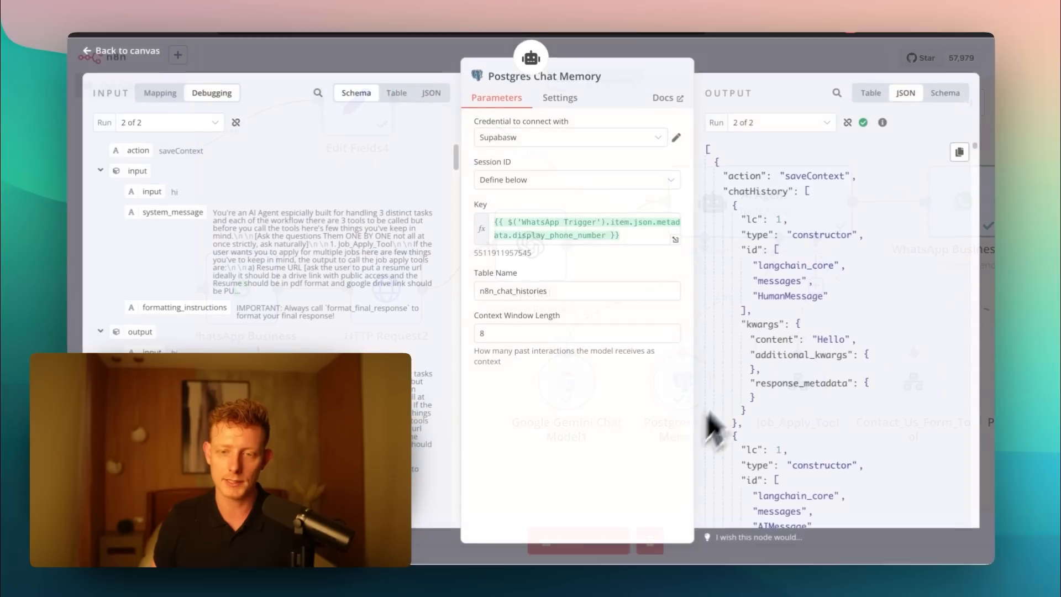
key("Escape")
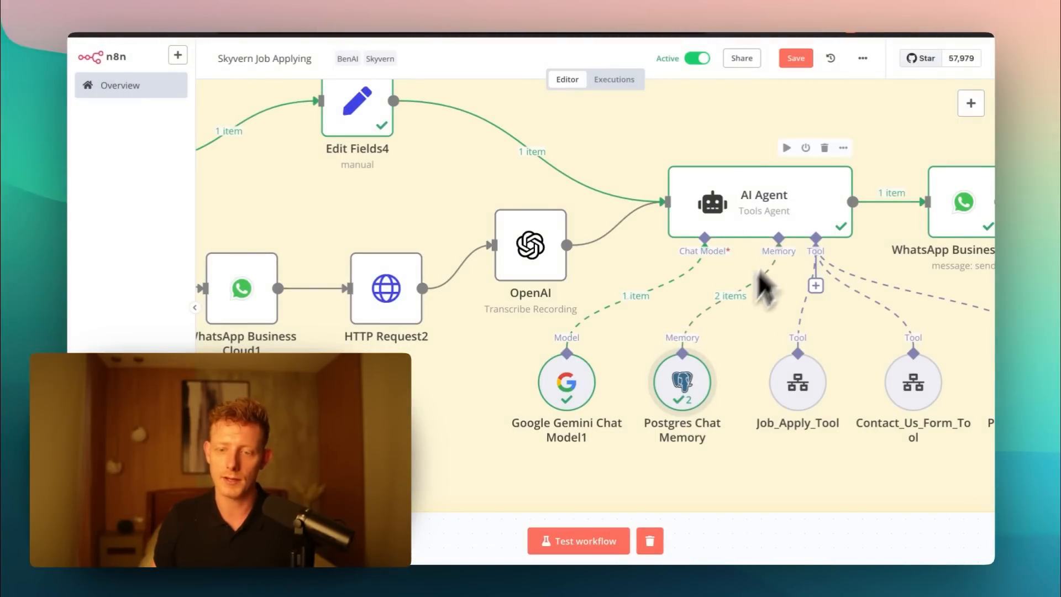
- Look over the agent's three tool nodes, open Job_Apply_Tool and check its Name field
left_click_drag(754, 544, 479, 480)
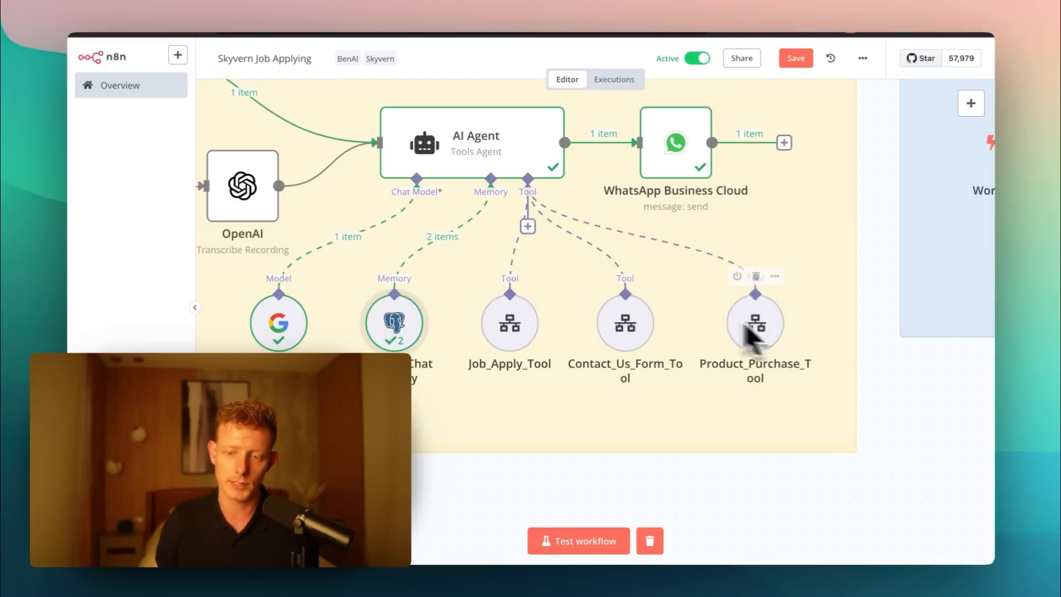
left_click_drag(622, 492, 516, 537)
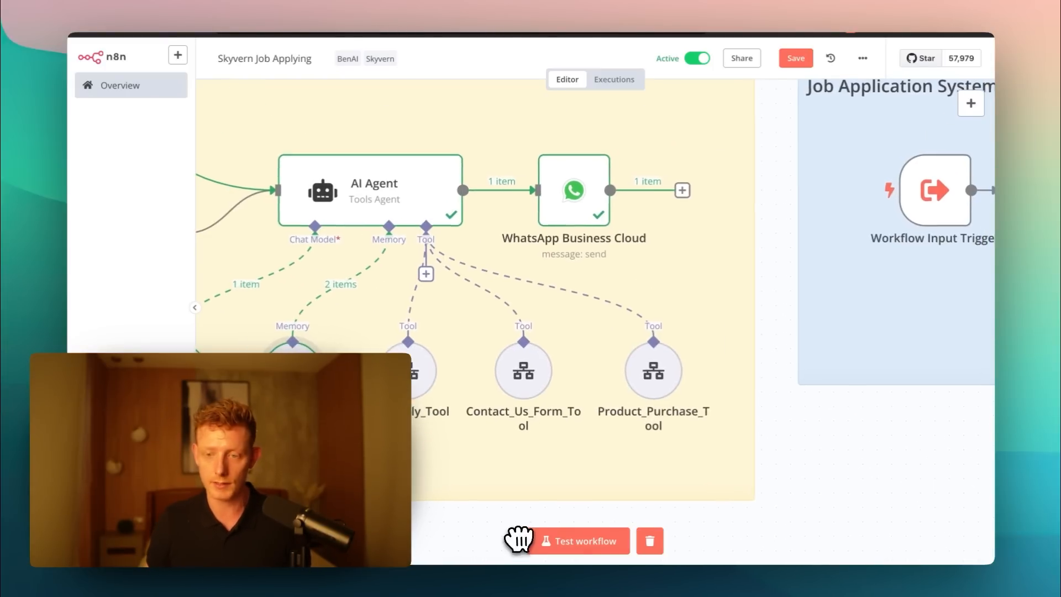
left_click_drag(824, 467, 897, 446)
left_click_drag(957, 419, 836, 426)
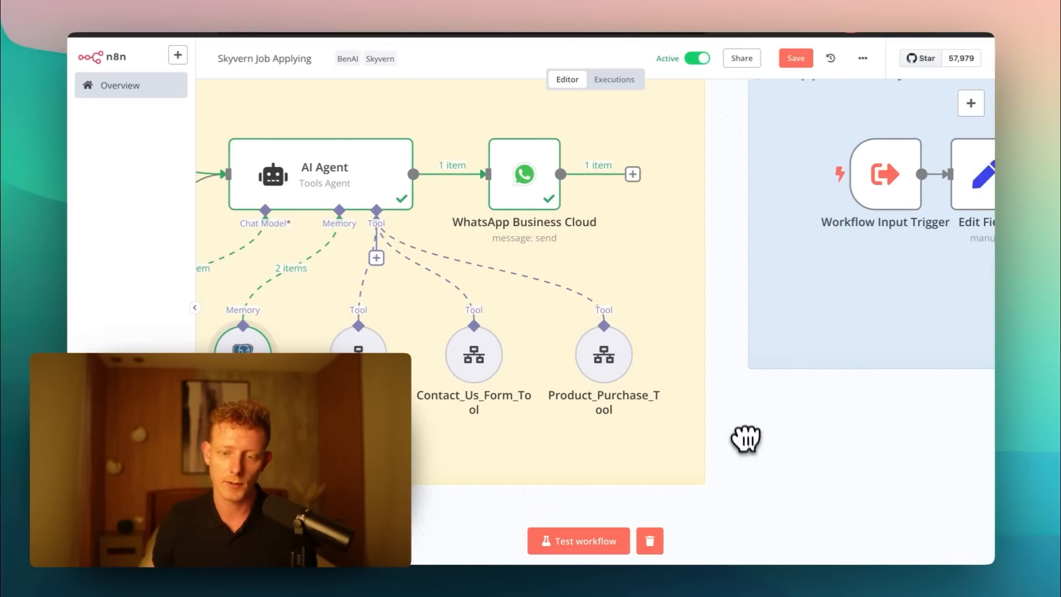
double_click(358, 339)
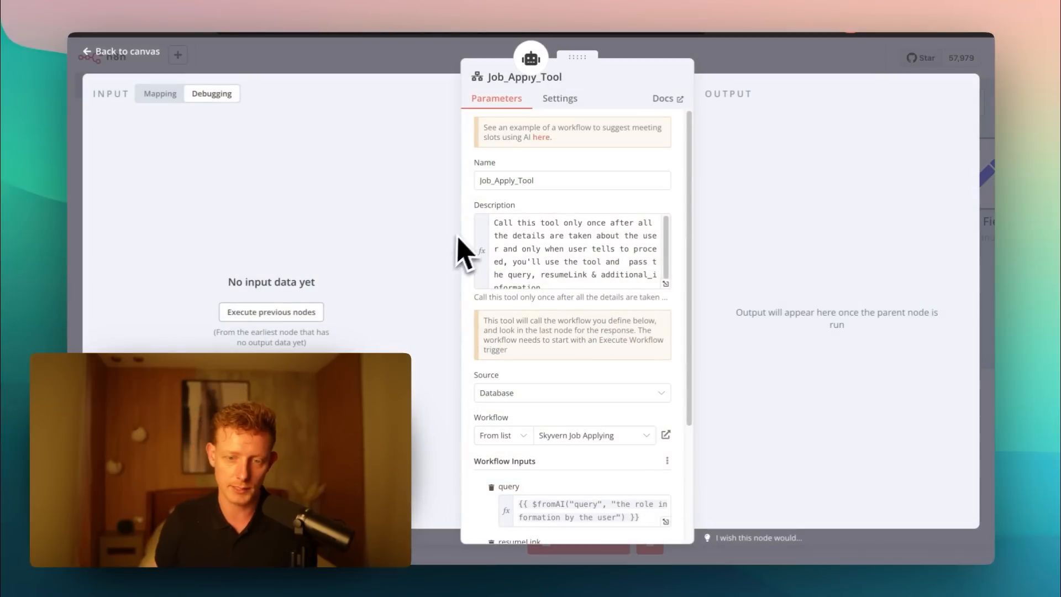
double_click(498, 182)
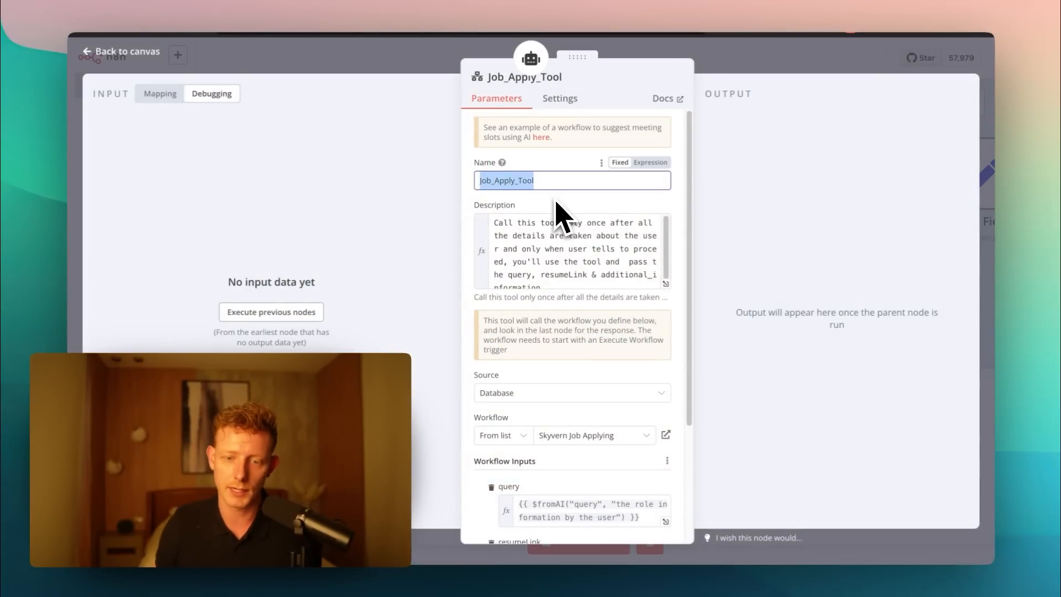
- Review the Job_Apply_Tool's Description expression, linked workflow and the query, resumeLink and additional_information workflow inputs
left_click_drag(495, 221, 620, 308)
left_click(594, 281)
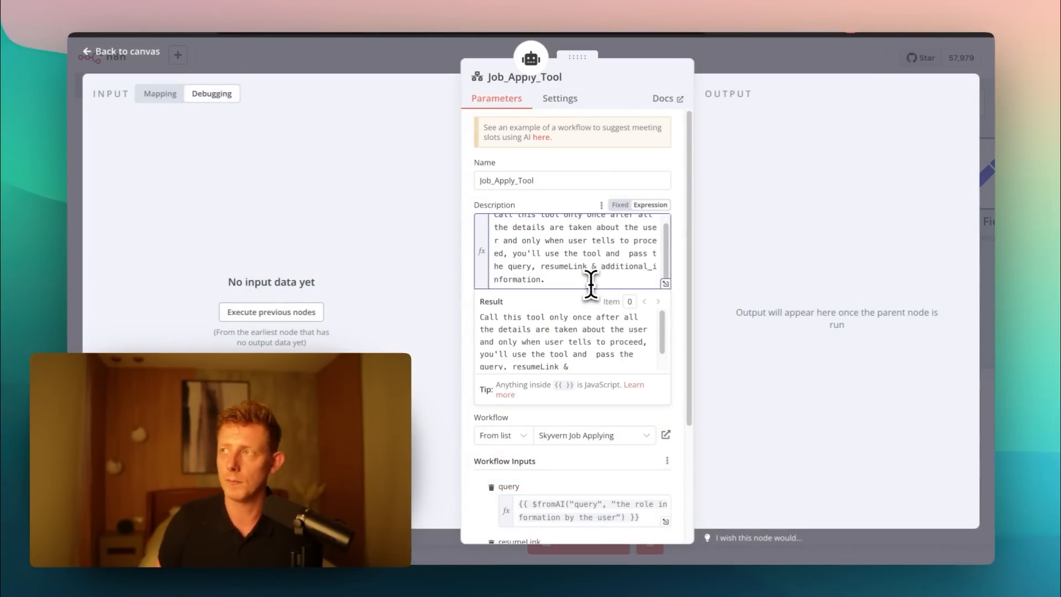
key("ctrl+a")
scroll(569, 265, "down", 1)
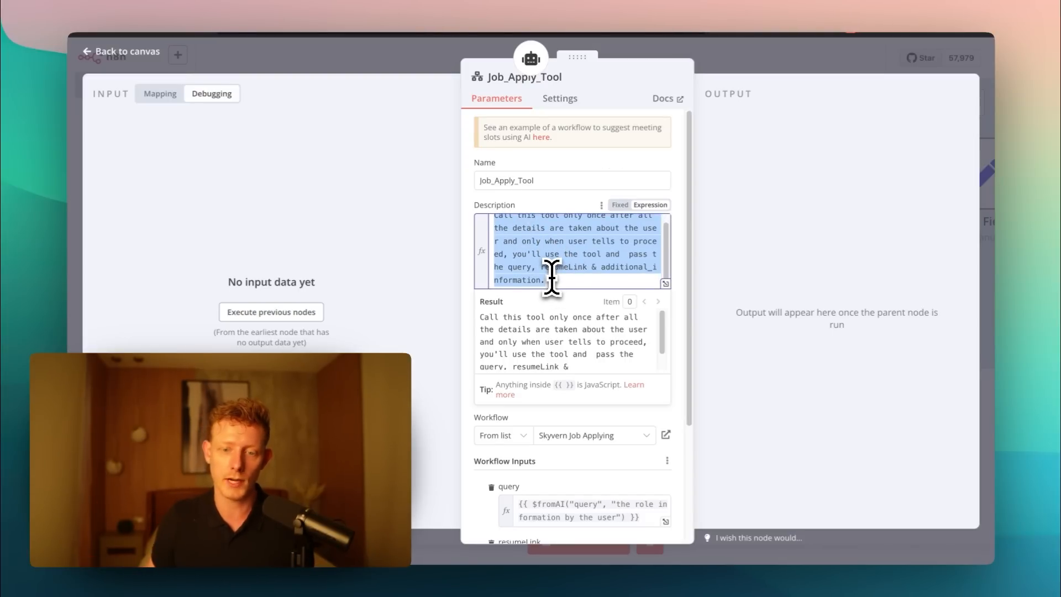
scroll(556, 270, "up", 1)
left_click(535, 243)
scroll(544, 249, "down", 1)
left_click_drag(568, 280, 493, 215)
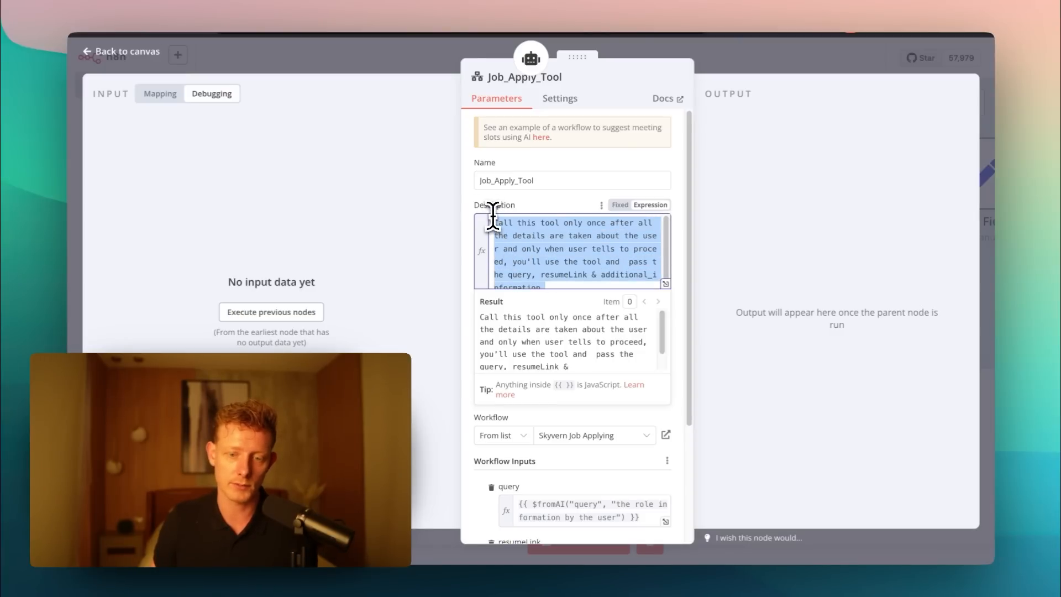
left_click(465, 323)
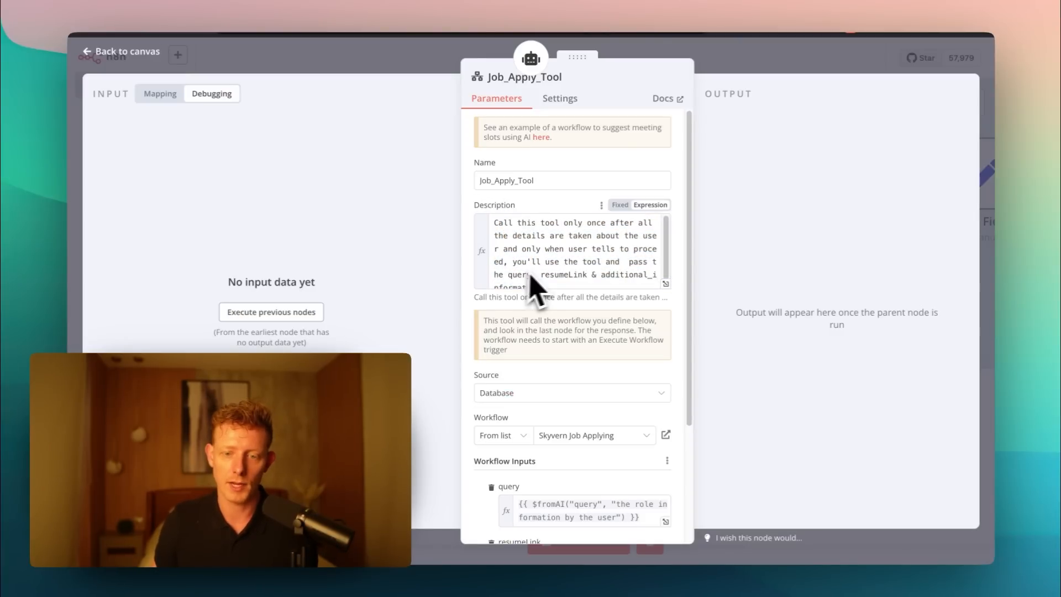
scroll(516, 339, "down", 4)
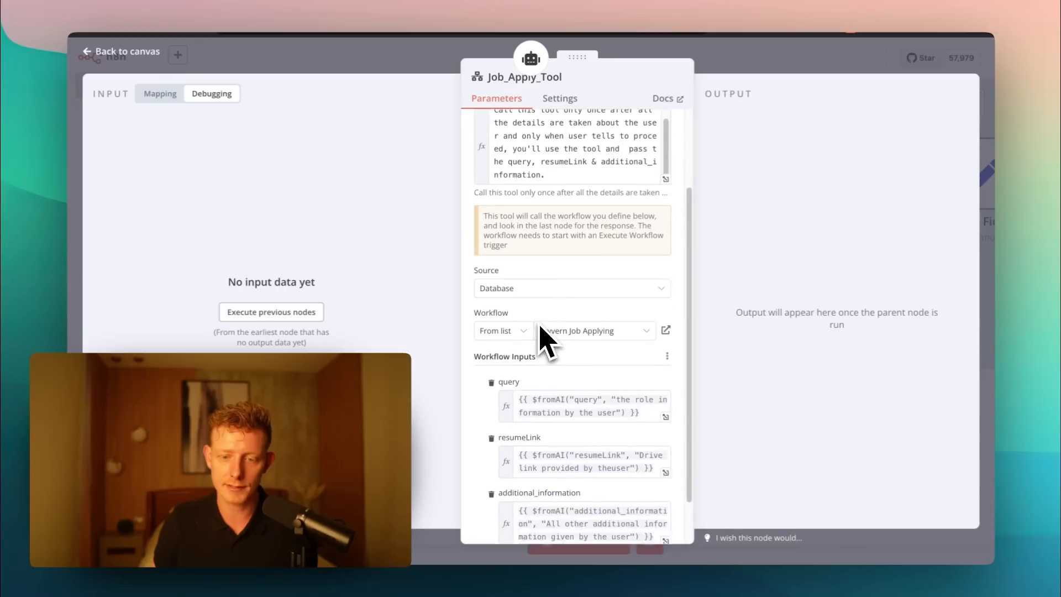
- Check the Job_Apply_Tool's Source options, keep Database, and look through the list of workflows it can call, leaving Skyvern Job Applying selected
scroll(493, 310, "down", 1)
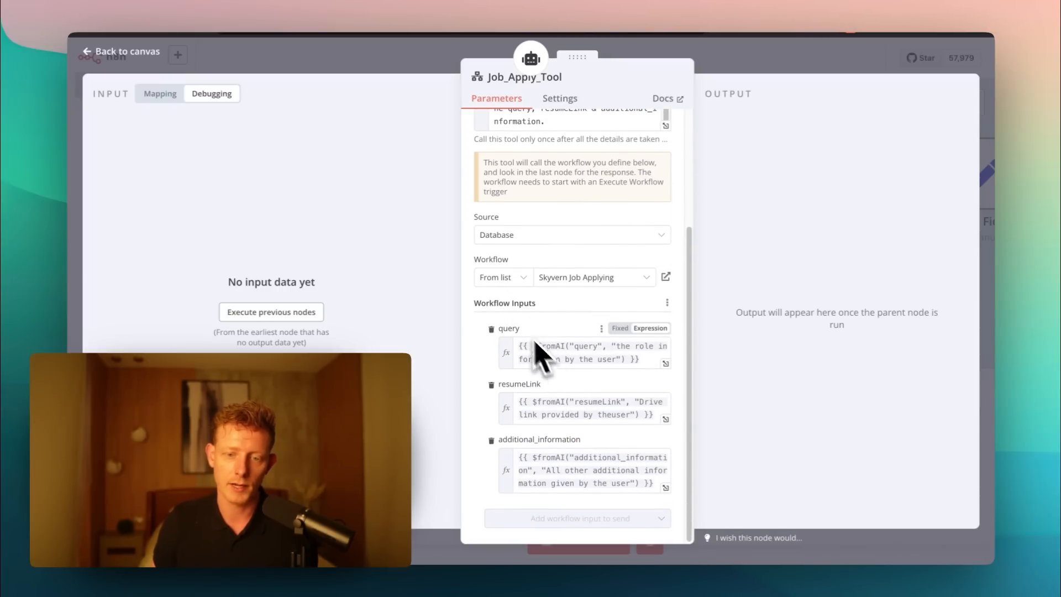
left_click(500, 235)
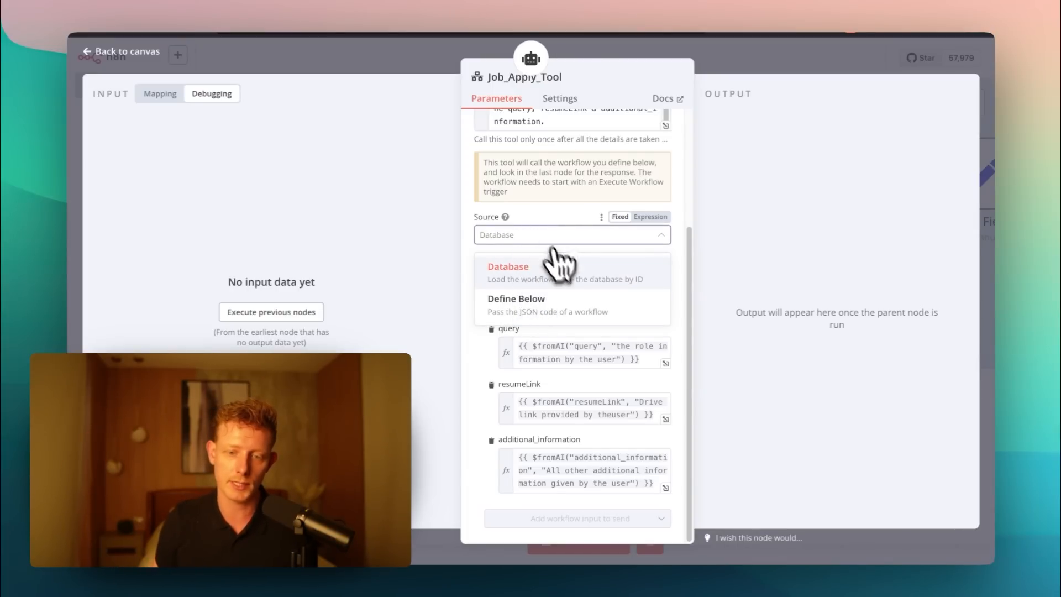
left_click(507, 276)
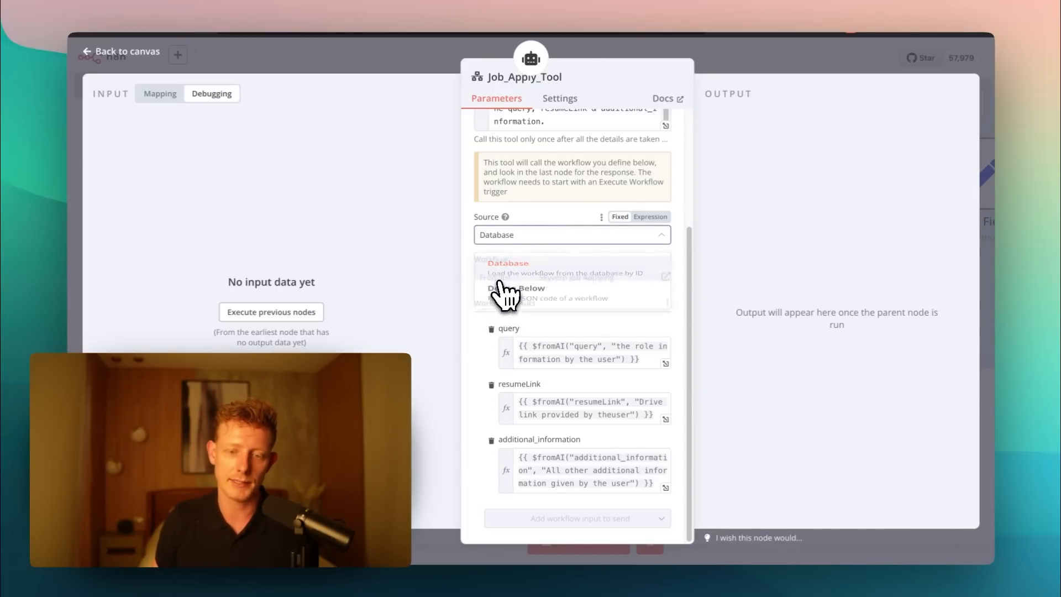
left_click(503, 278)
left_click(505, 313)
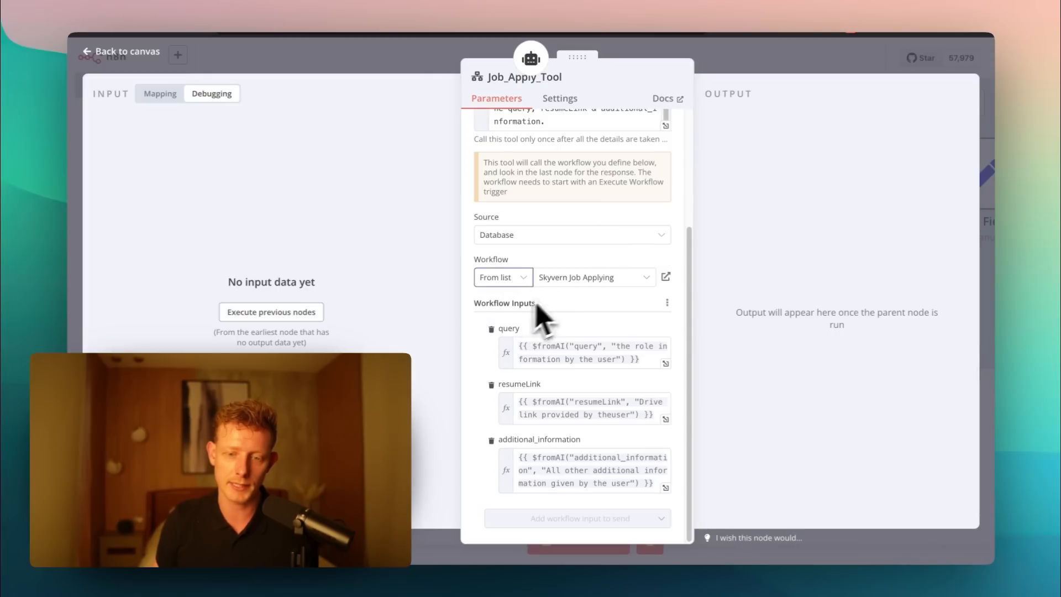
left_click(569, 279)
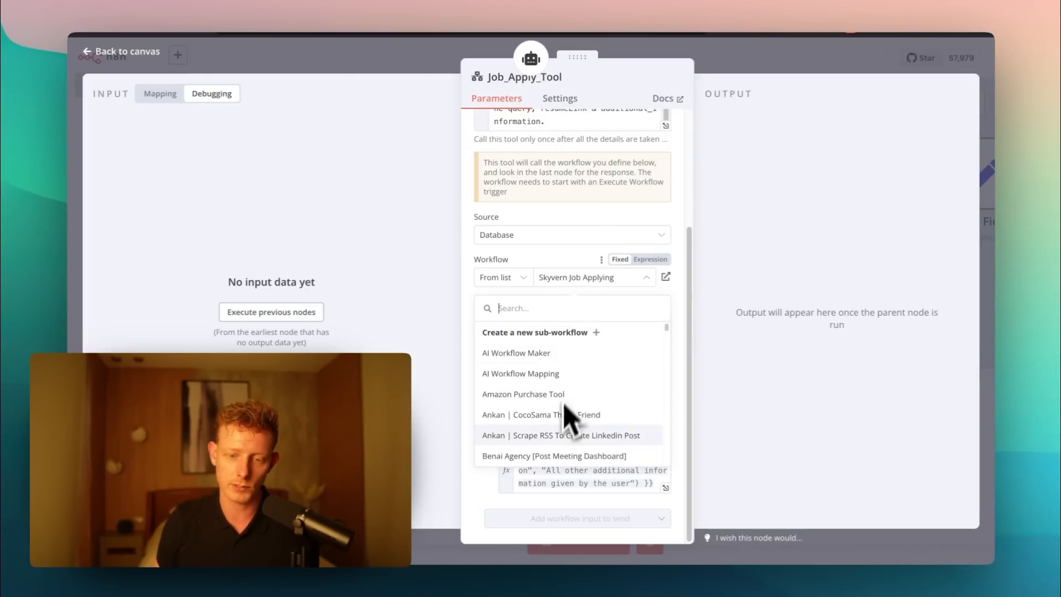
left_click(584, 276)
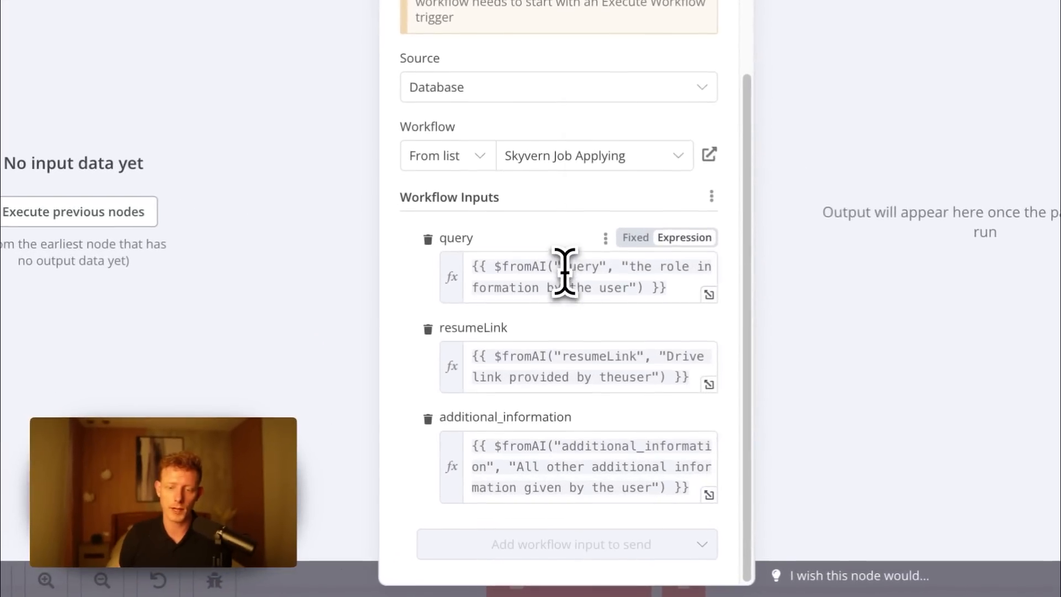
- Examine the key and description arguments in the $fromAI expressions of the query and resumeLink workflow inputs
double_click(564, 266)
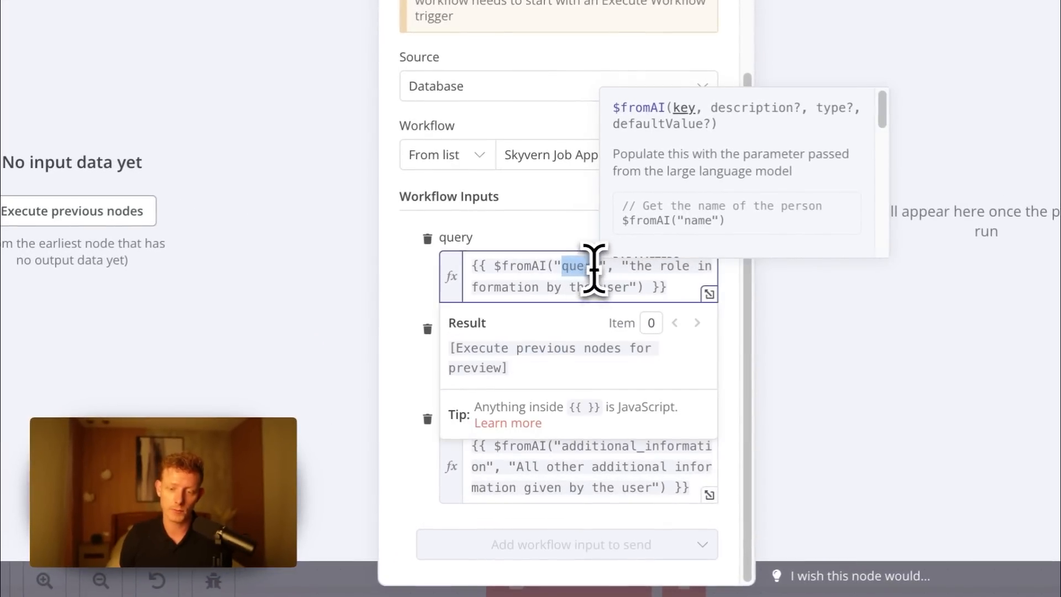
double_click(641, 265)
left_click_drag(631, 267, 688, 274)
left_click(570, 232)
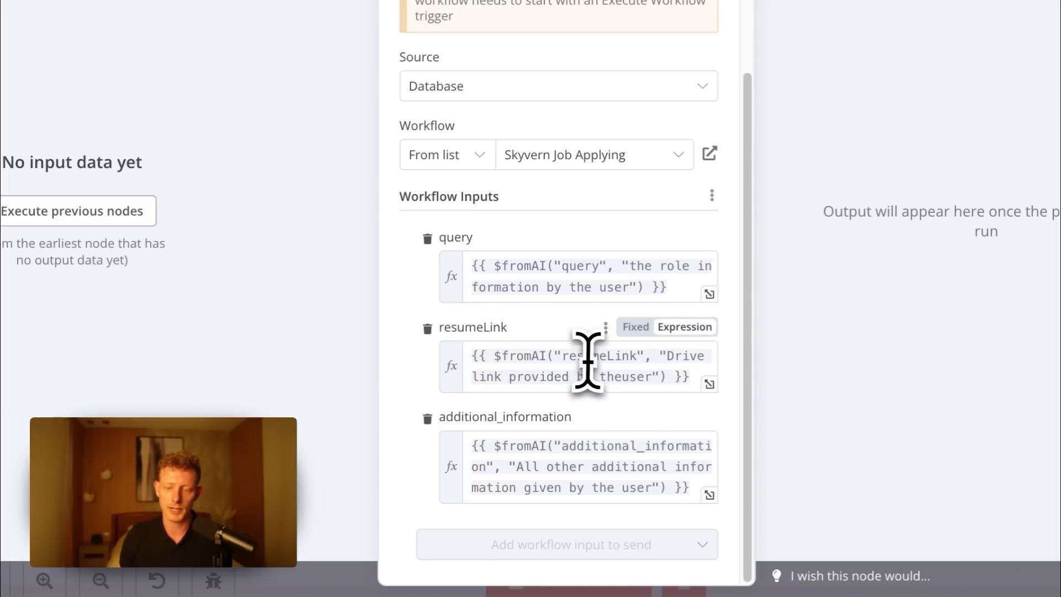
left_click_drag(563, 355, 638, 356)
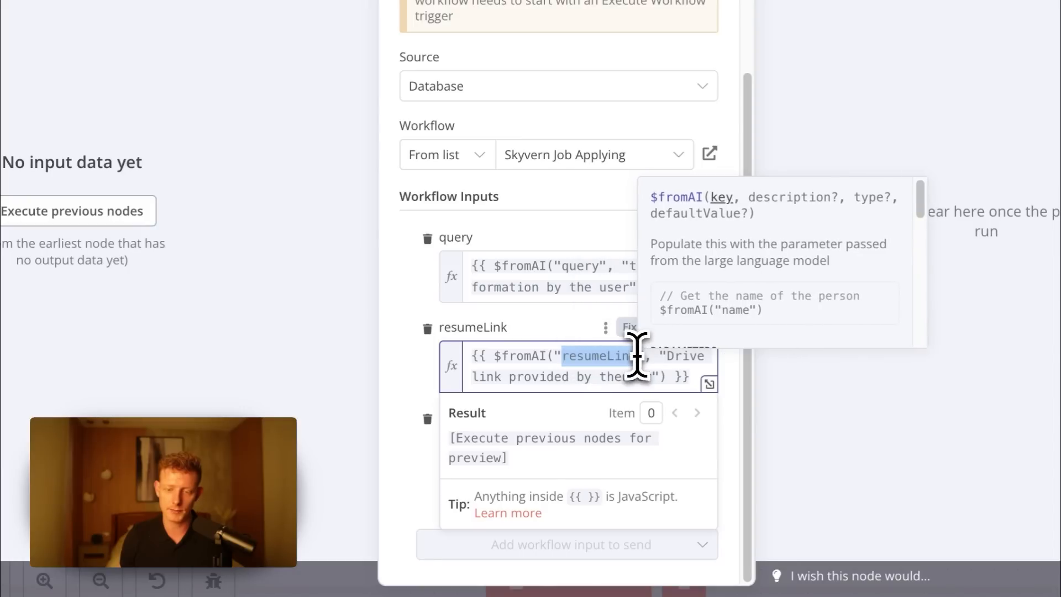
left_click(663, 357)
left_click_drag(663, 356, 652, 375)
left_click(407, 390)
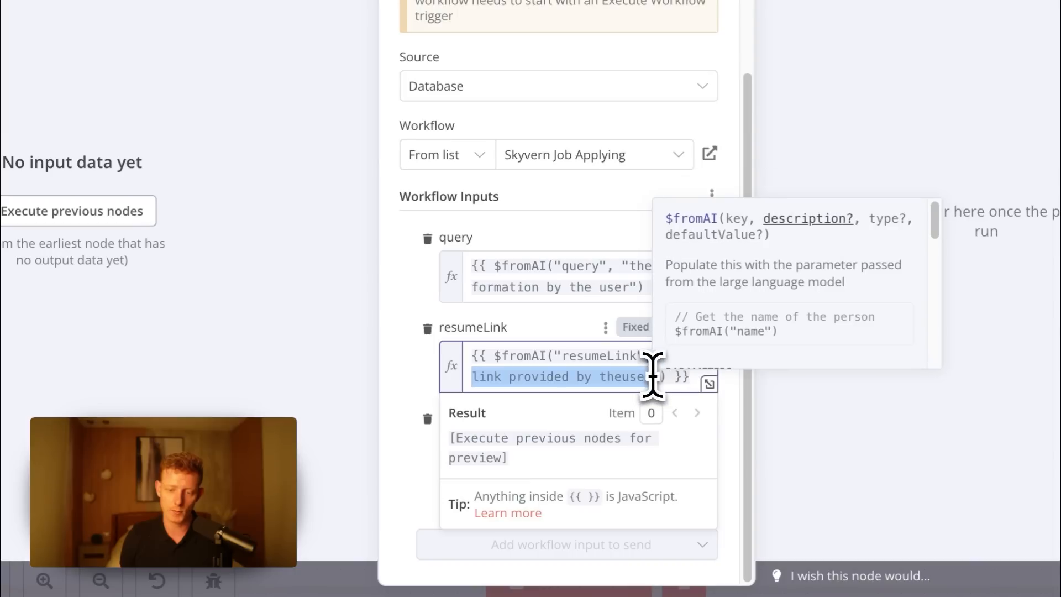
left_click(415, 442)
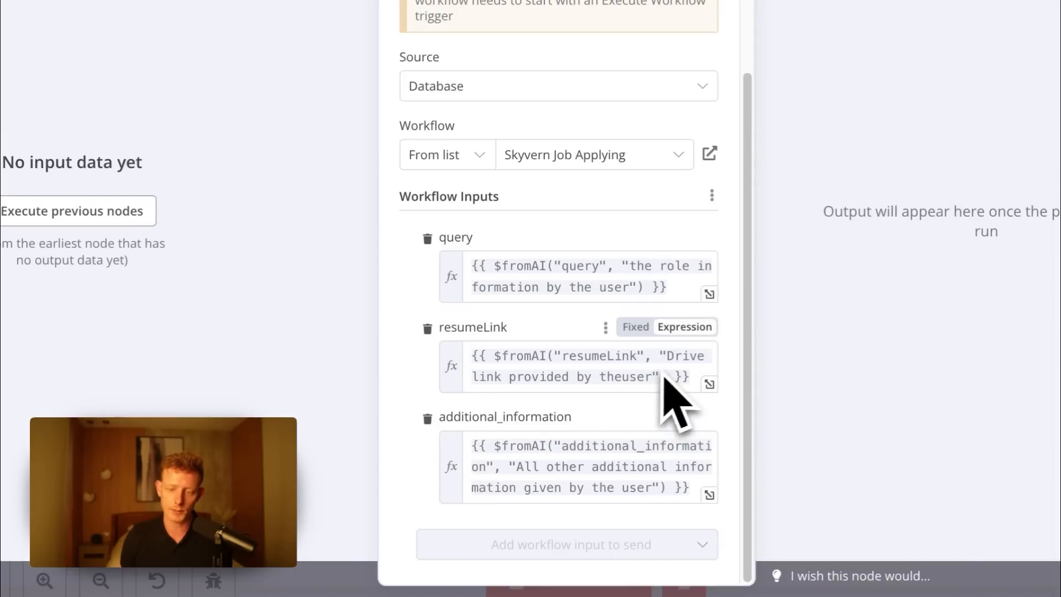
- Examine the additional_information input's $fromAI expression and close the Job_Apply_Tool node
left_click(561, 449)
left_click_drag(562, 453, 711, 449)
left_click(516, 481)
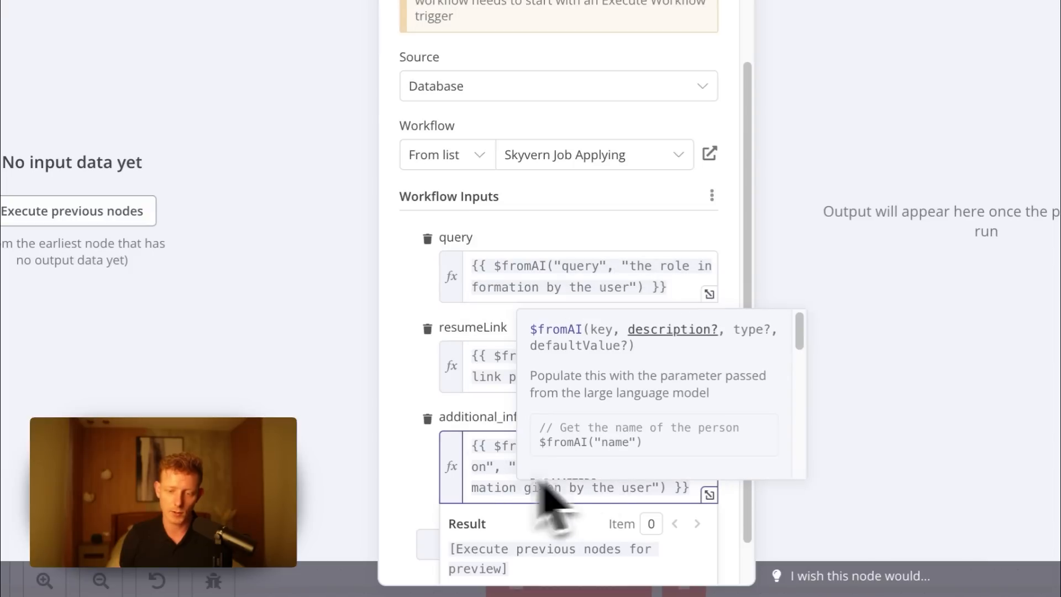
left_click(414, 502)
left_click(381, 18)
- Open Contact_Us_Form_Tool, review its linked workflow and the name, email, additionalInformation and query inputs, and close the node
double_click(401, 318)
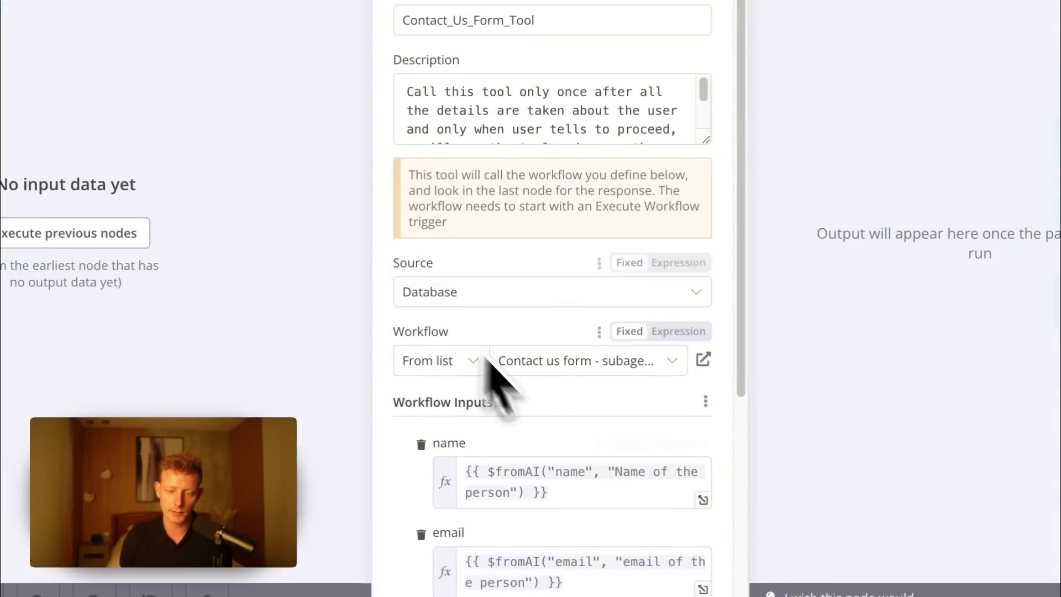
scroll(497, 386, "down", 5)
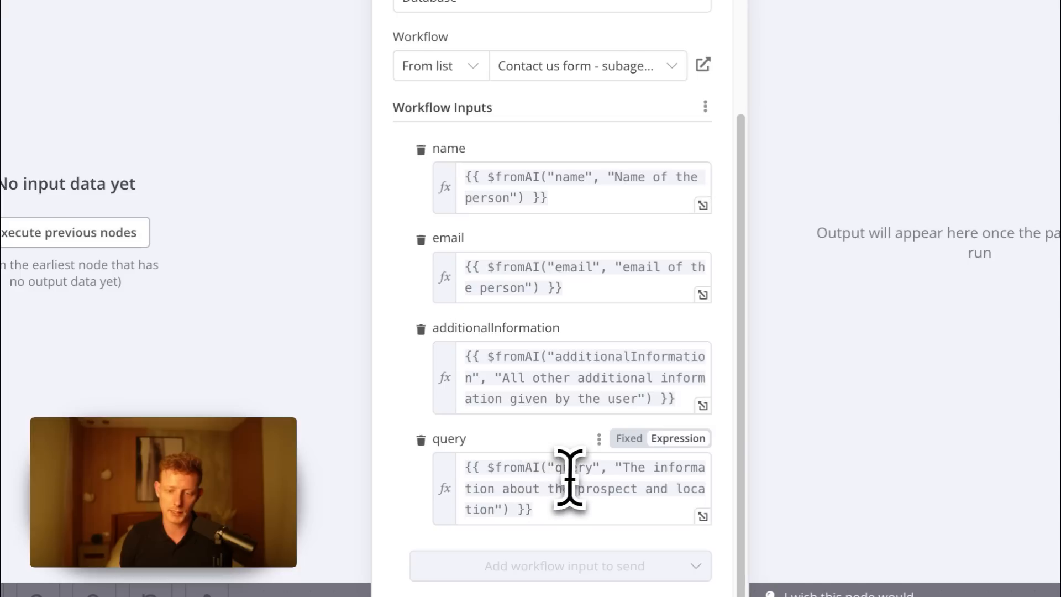
left_click_drag(642, 474, 600, 490)
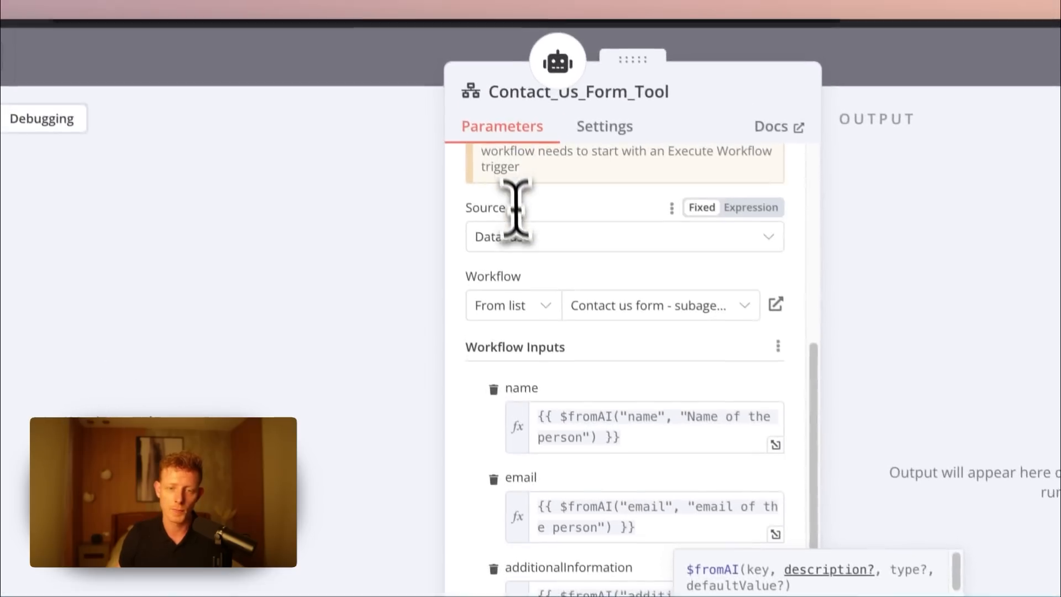
left_click(386, 66)
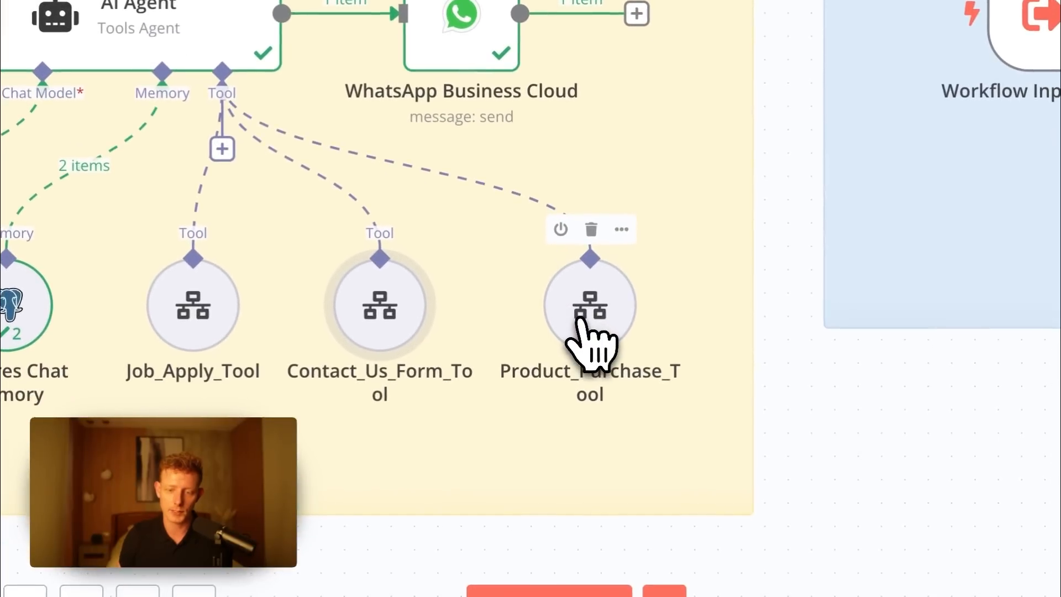
- Open Product_Purchase_Tool, review its description and linked workflow, and expand the user_prompt input in the expression editor
double_click(583, 332)
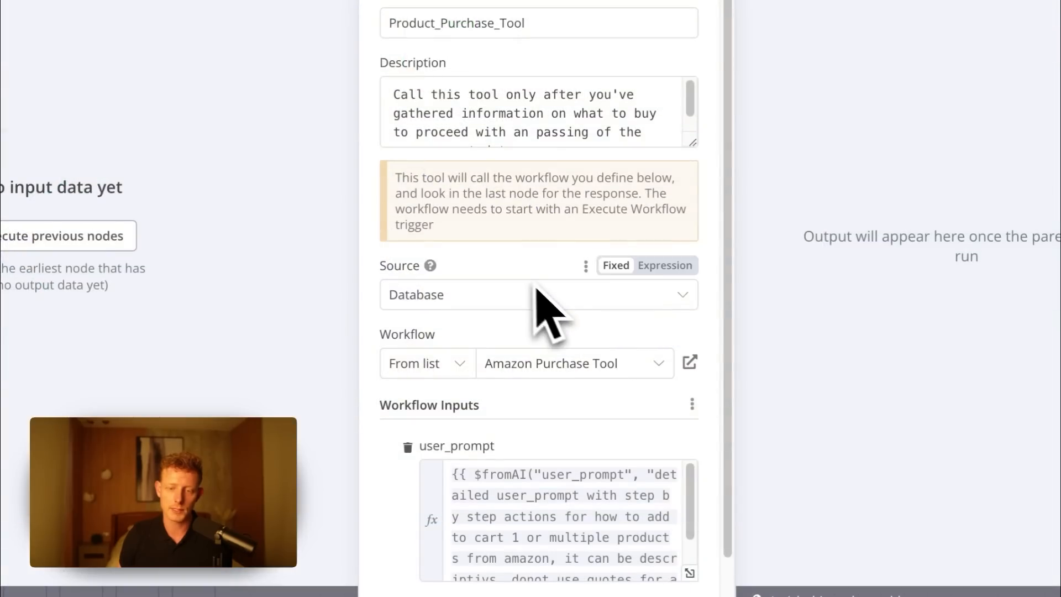
scroll(544, 295, "down", 2)
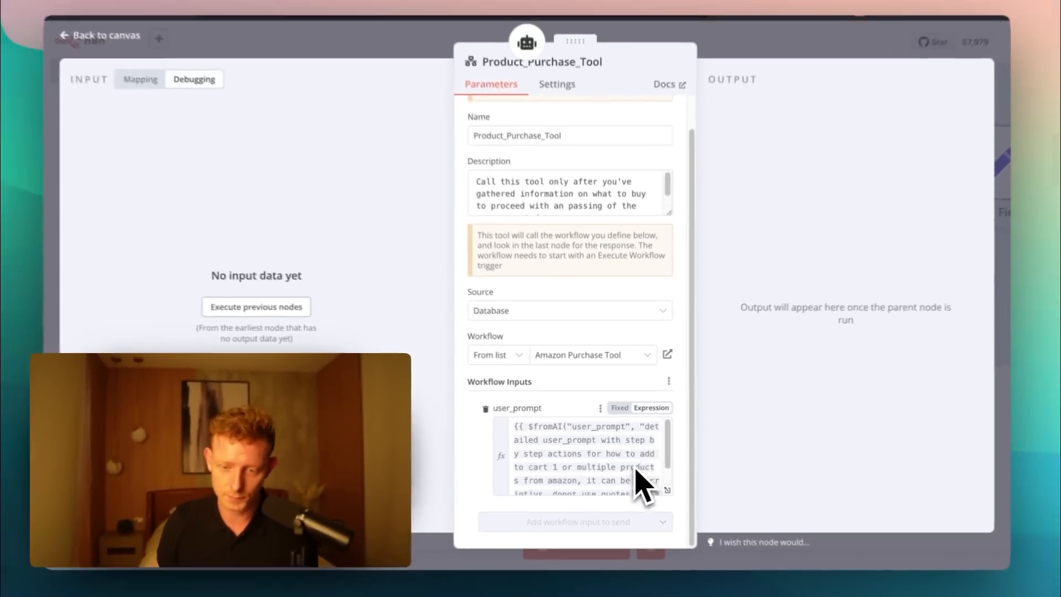
scroll(642, 481, "down", 2)
left_click(667, 490)
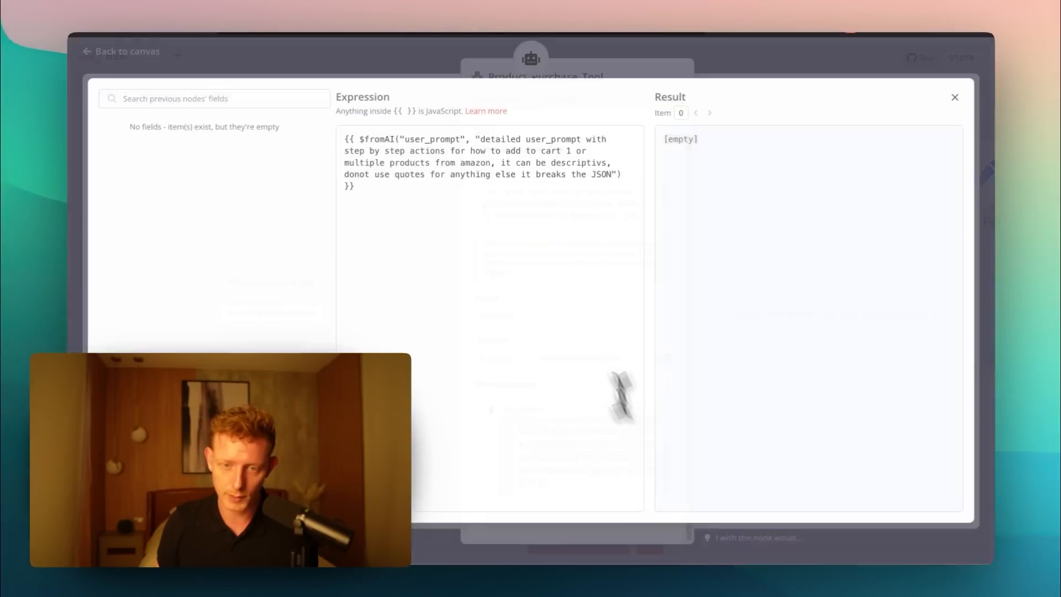
- Read the user_prompt expression's description of step-by-step Amazon cart actions, close the editor and return to the canvas
left_click_drag(406, 138, 542, 180)
left_click(452, 208)
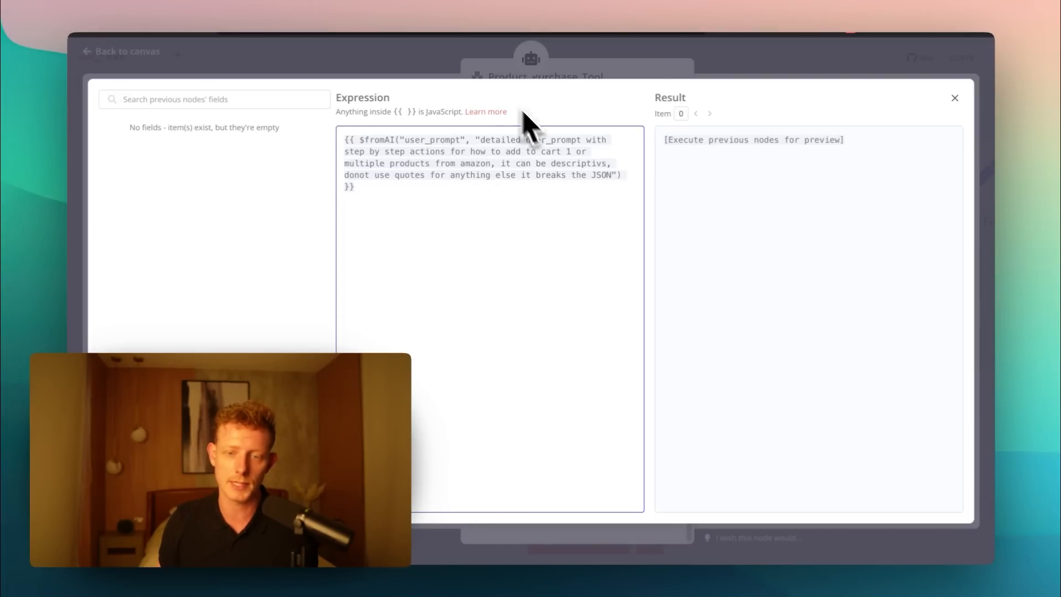
left_click_drag(482, 140, 526, 165)
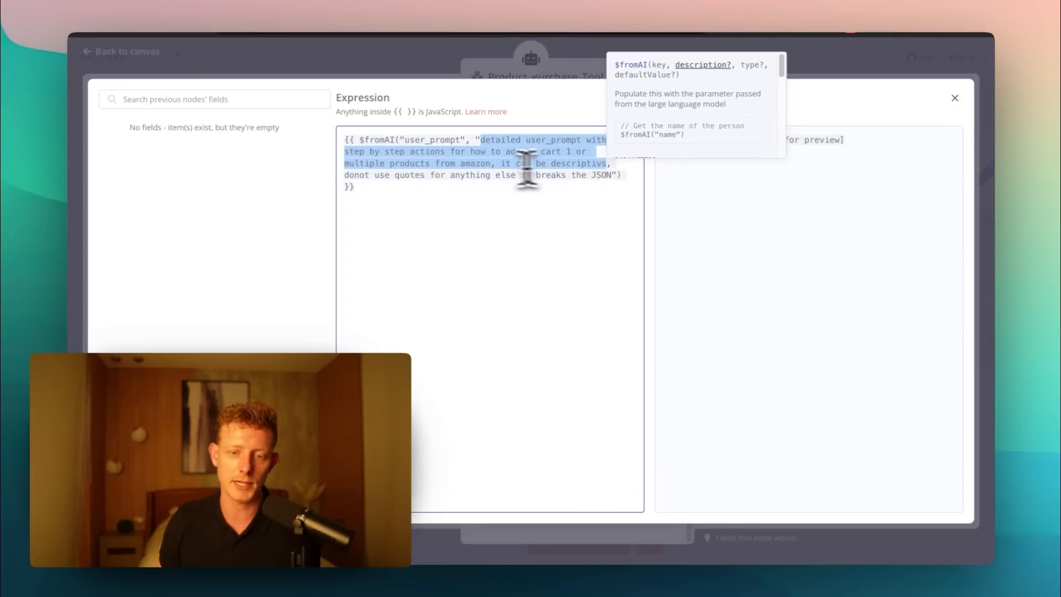
double_click(469, 163)
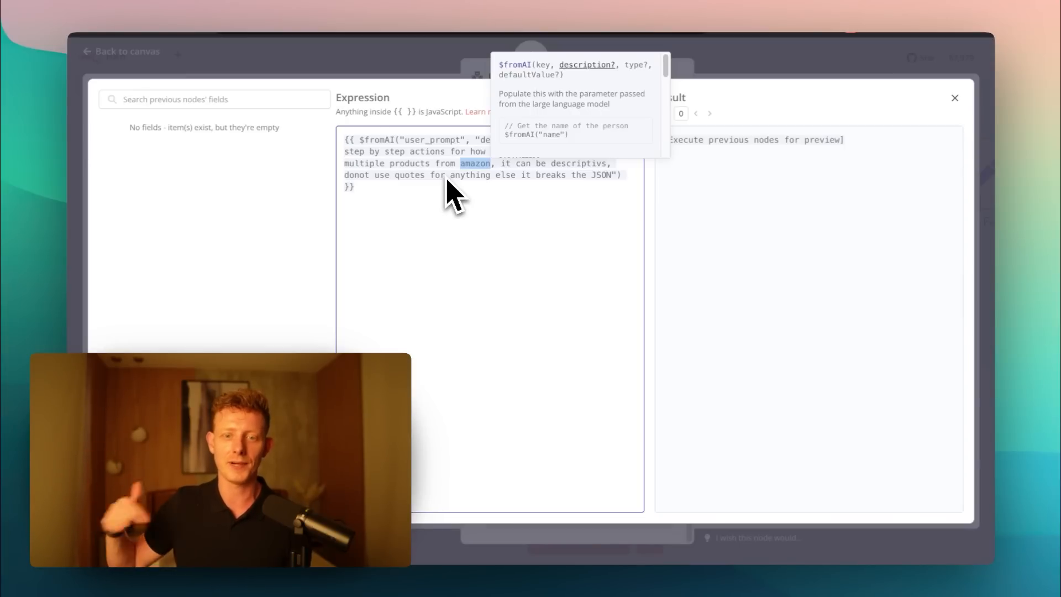
left_click(386, 62)
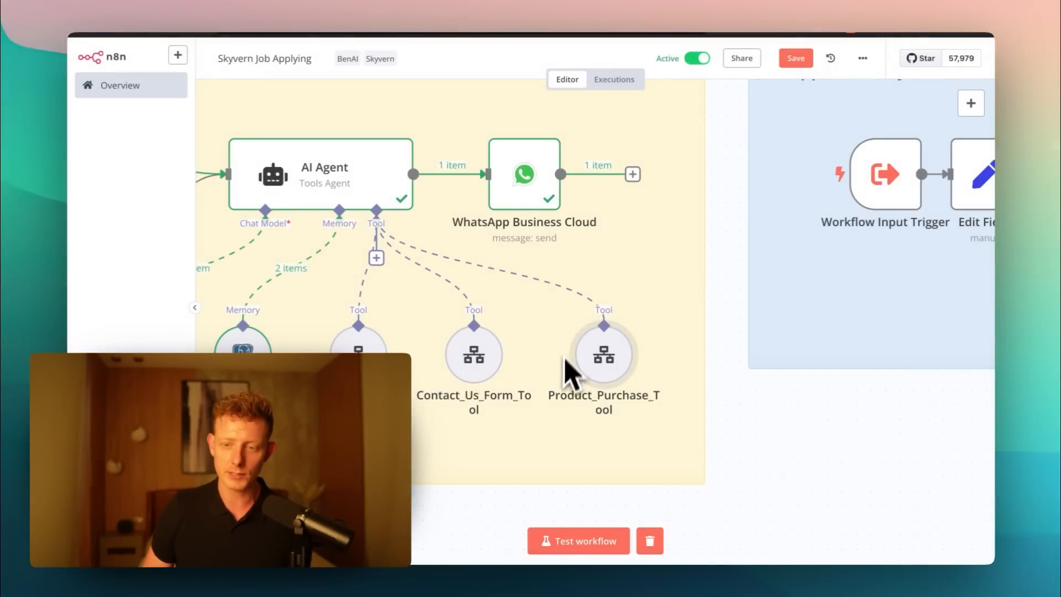
- Go to the Job Application System section and check the Workflow Input Trigger's input fields, closing the node again
left_click_drag(735, 457, 421, 531)
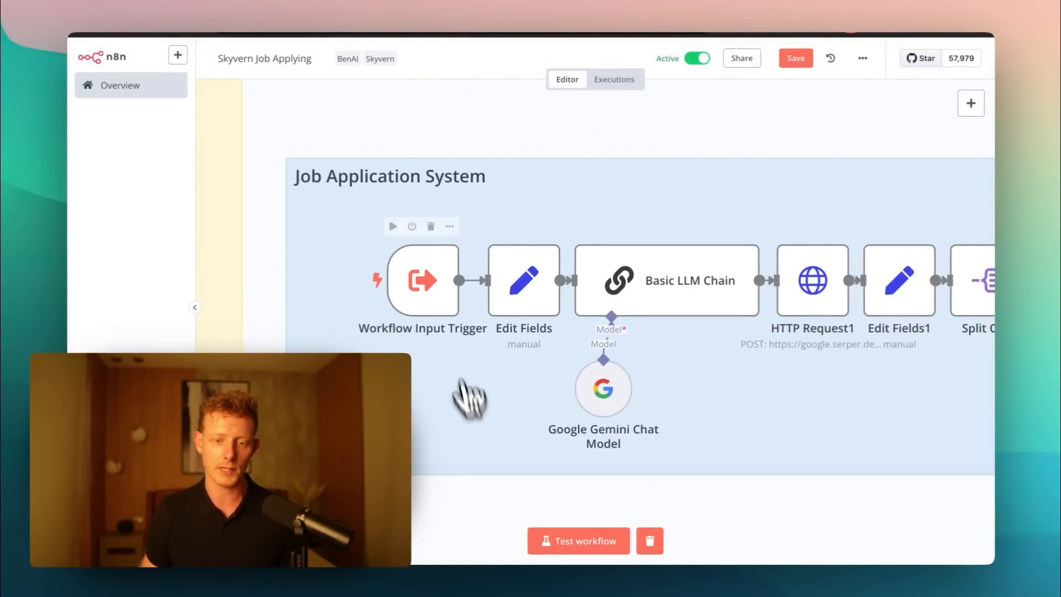
double_click(410, 288)
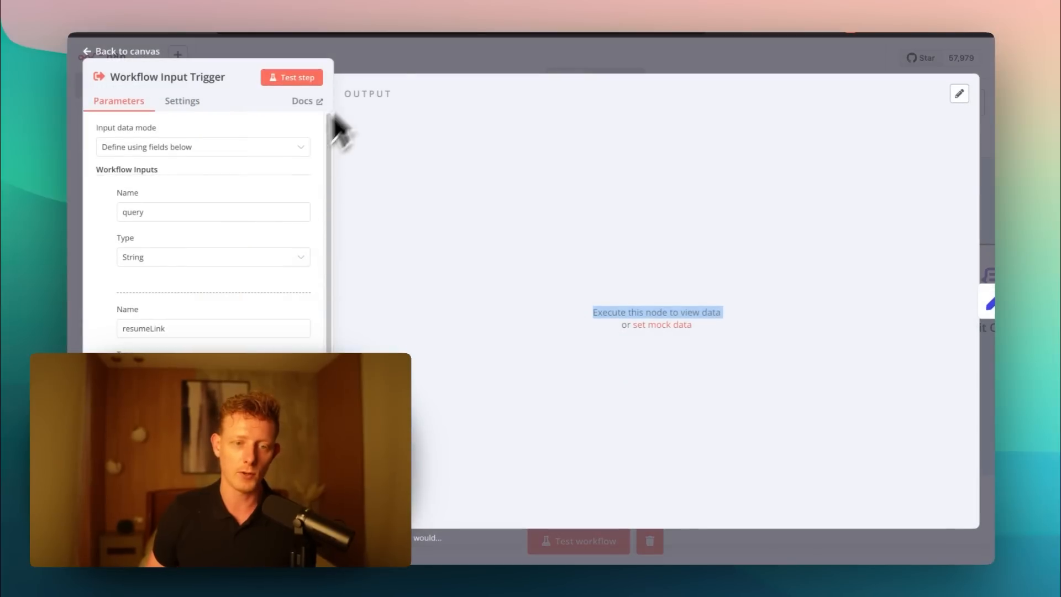
key("Escape")
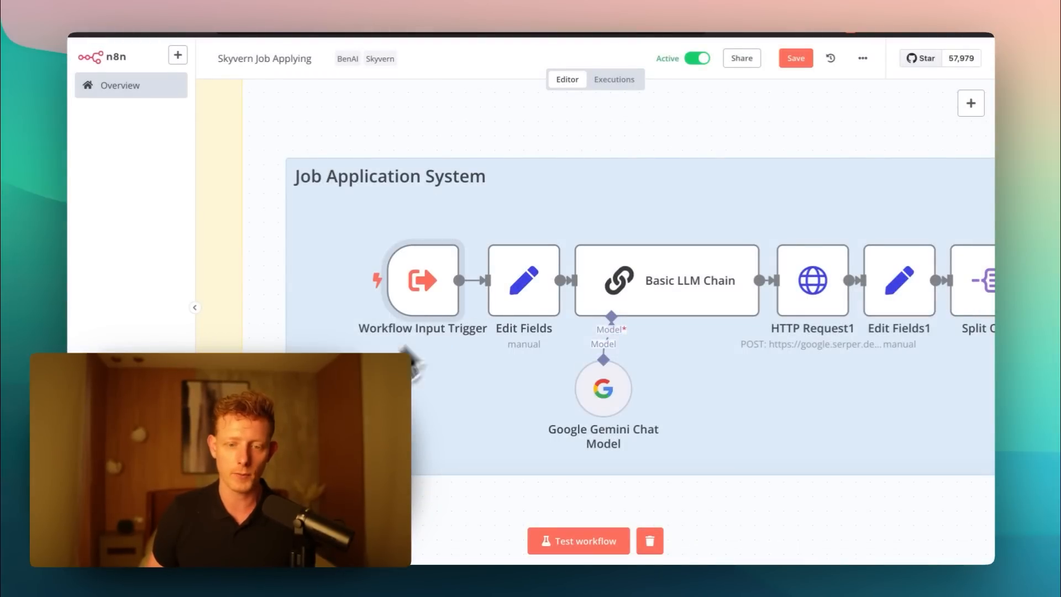
double_click(437, 305)
scroll(201, 229, "down", 1)
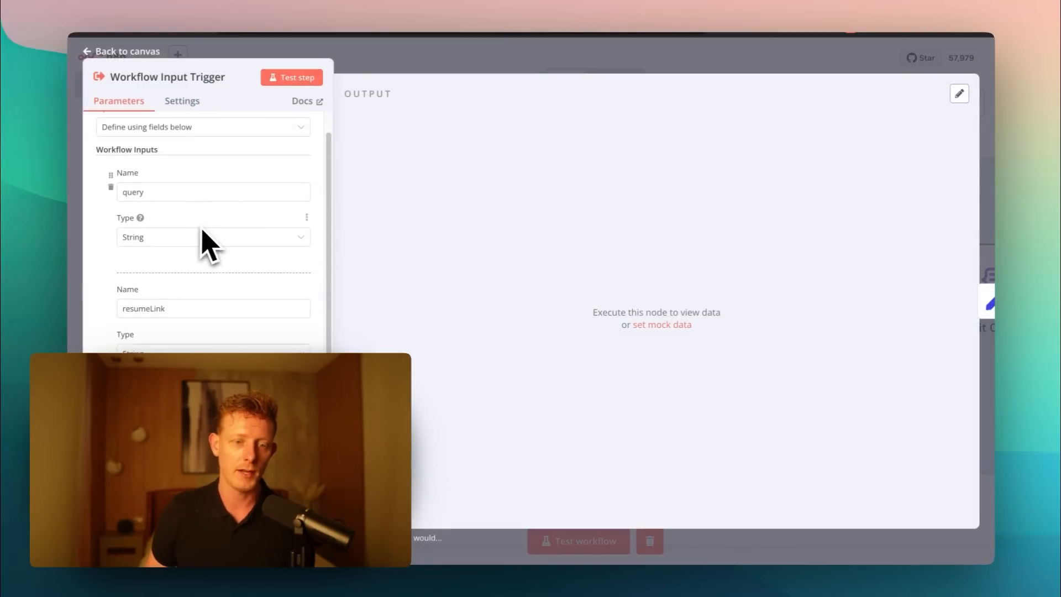
scroll(187, 275, "up", 1)
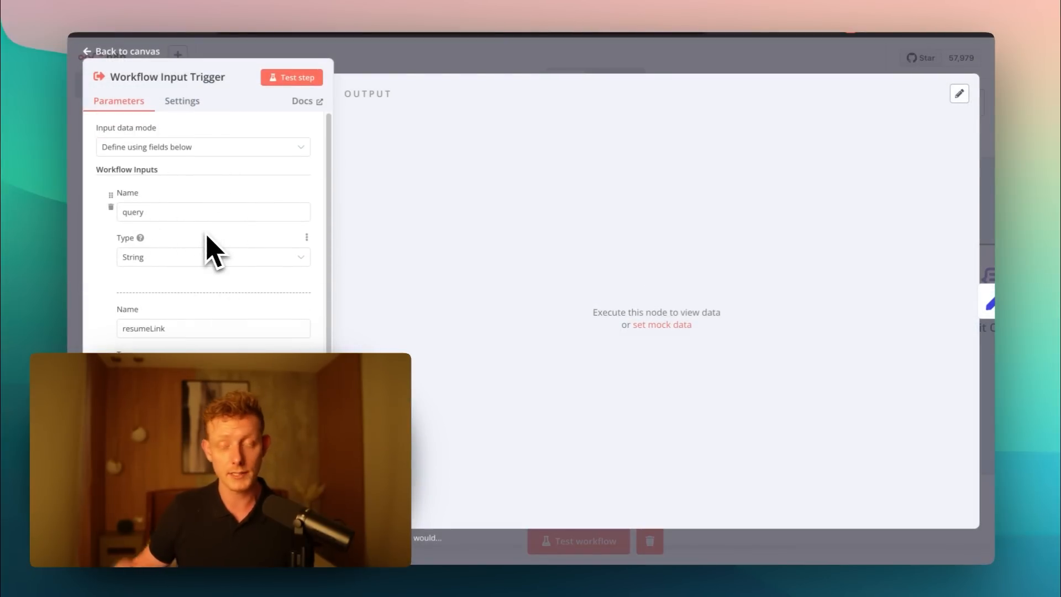
key("Escape")
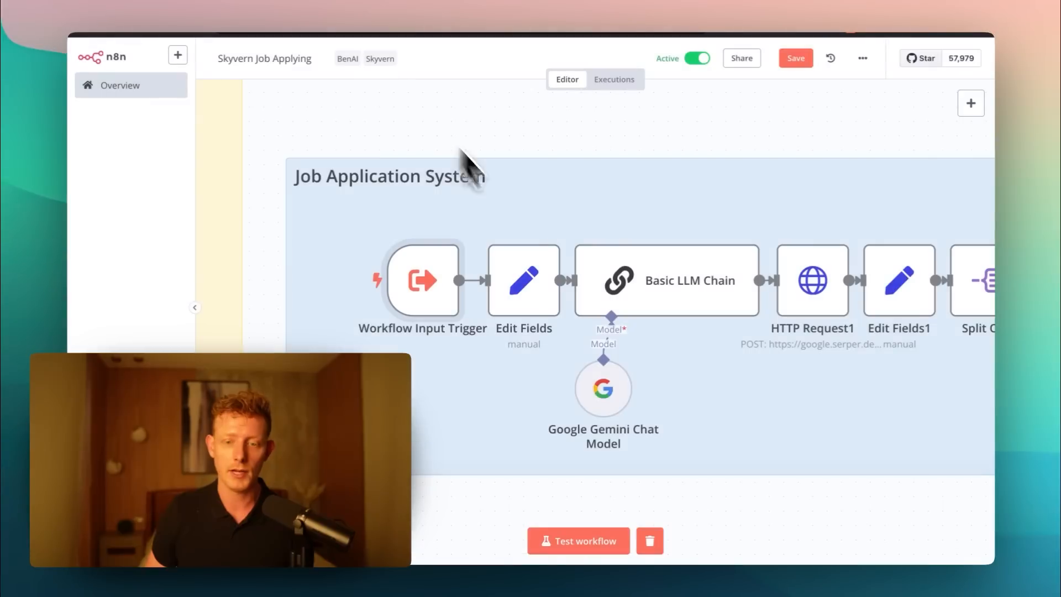
- Open the Edit Fields node, check its Query, resumeLink, additional_information and proxy_location fields, and close it
double_click(535, 278)
scroll(534, 282, "down", 1)
double_click(522, 166)
double_click(516, 236)
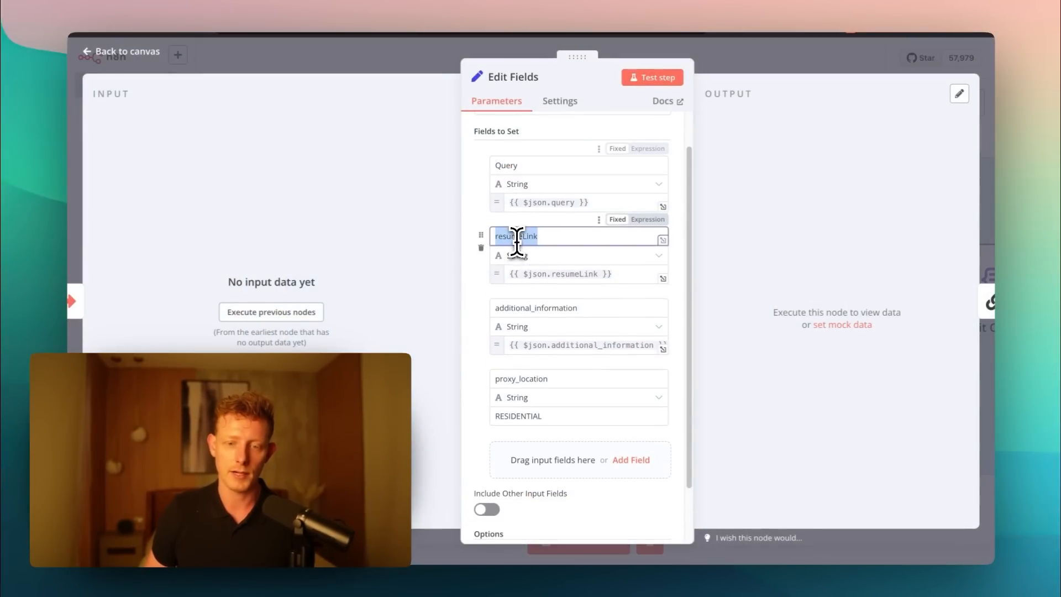
double_click(516, 307)
double_click(521, 379)
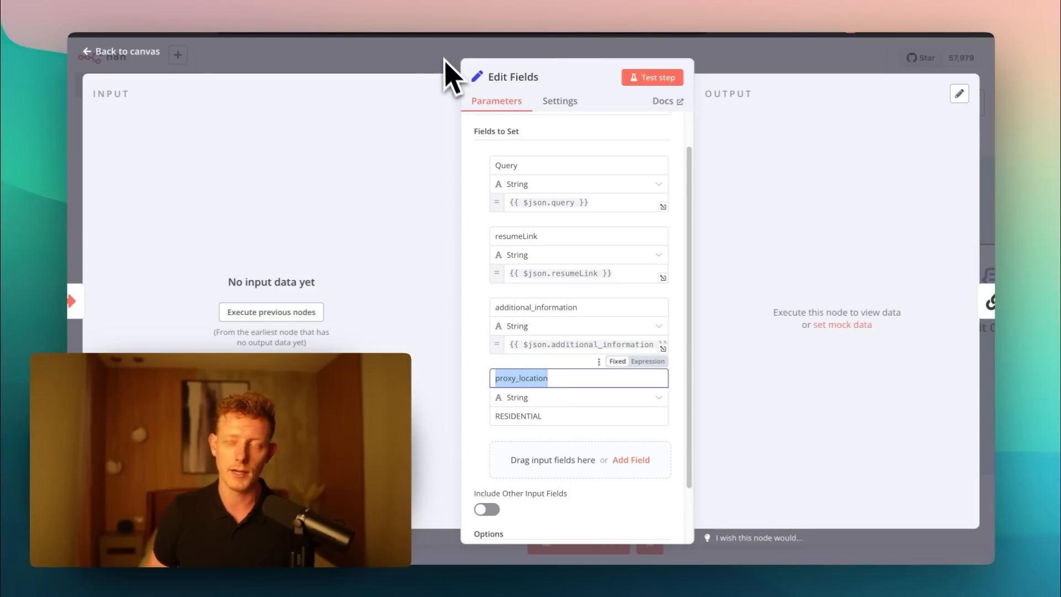
left_click(419, 64)
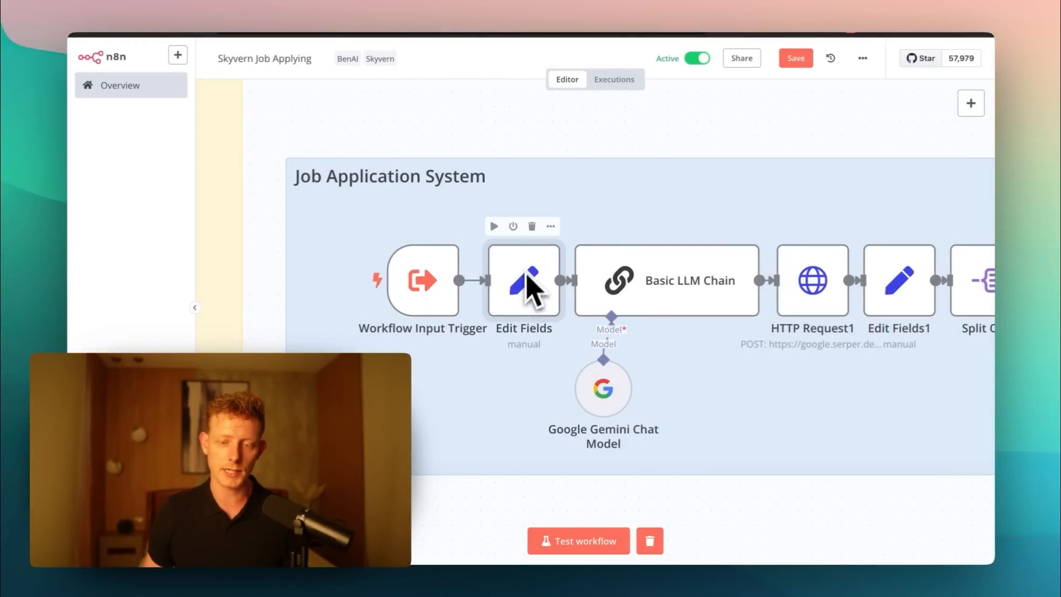
- Open the Basic LLM Chain node and read its system message, including the job portal sites and search query examples
left_click_drag(678, 502, 629, 501)
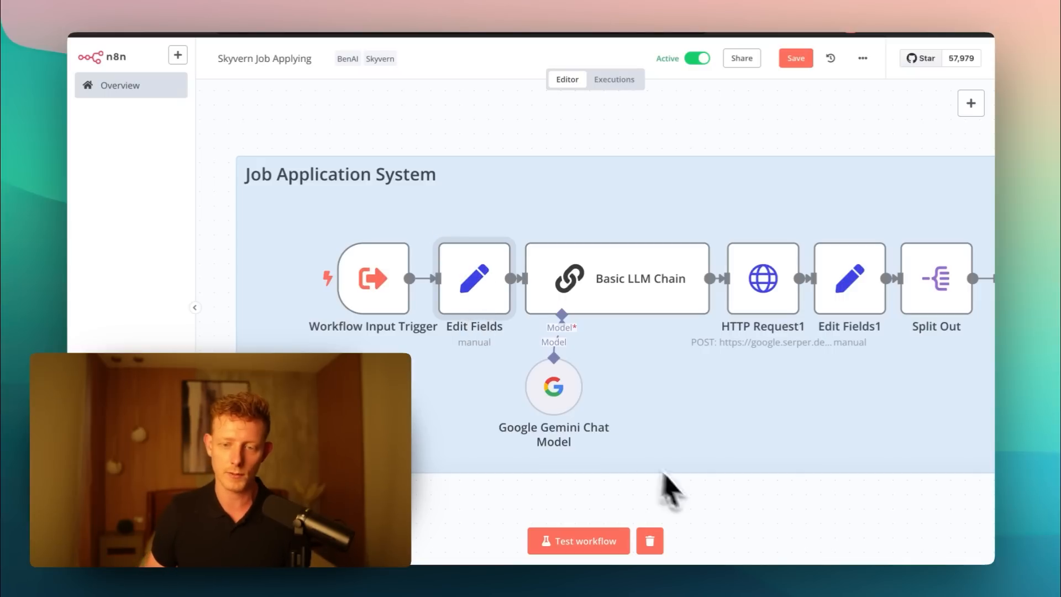
double_click(607, 290)
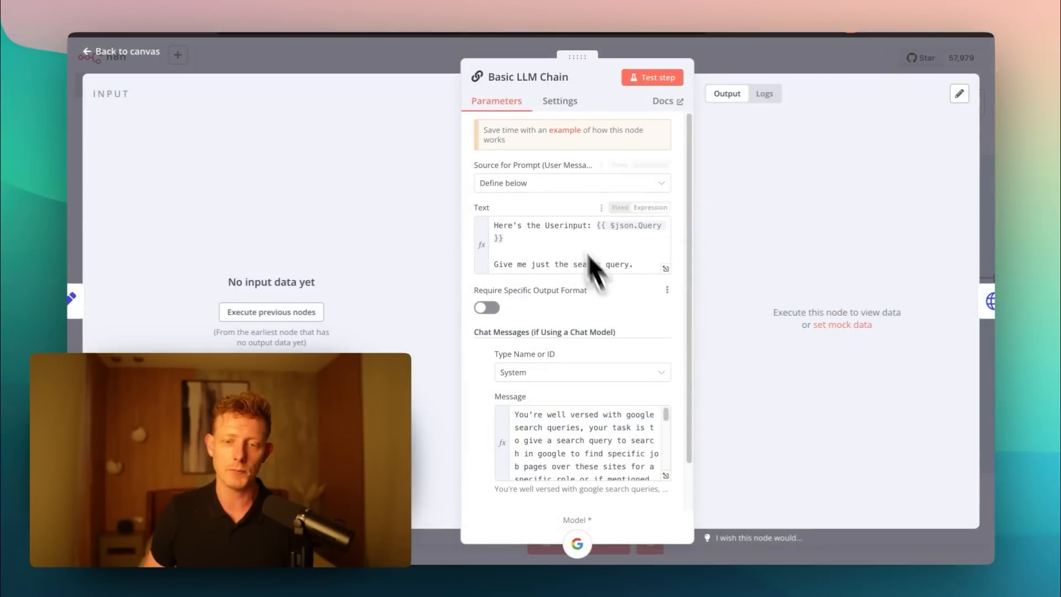
scroll(572, 268, "down", 1)
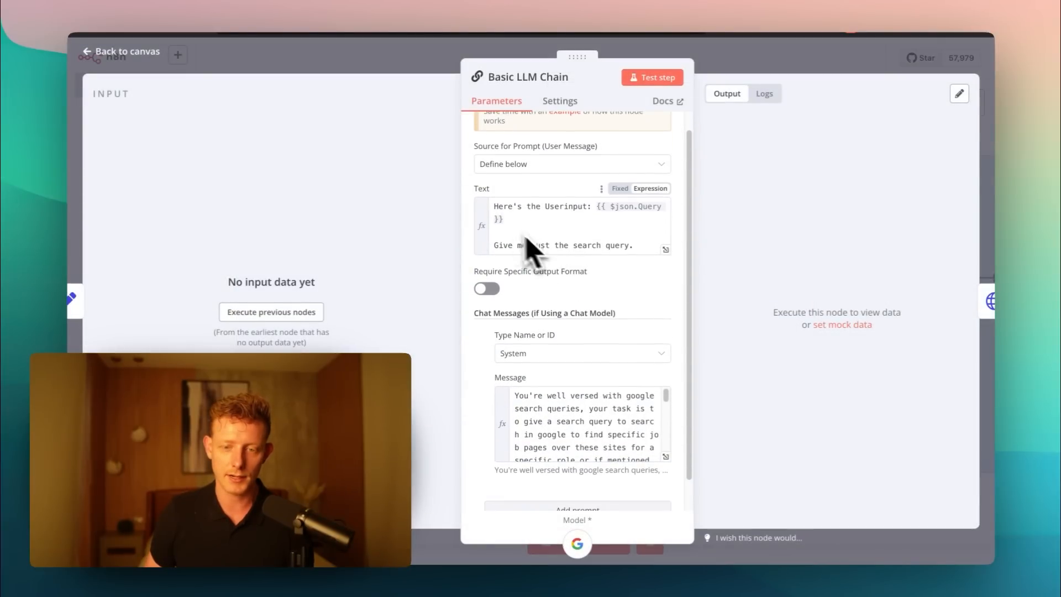
scroll(576, 381, "down", 2)
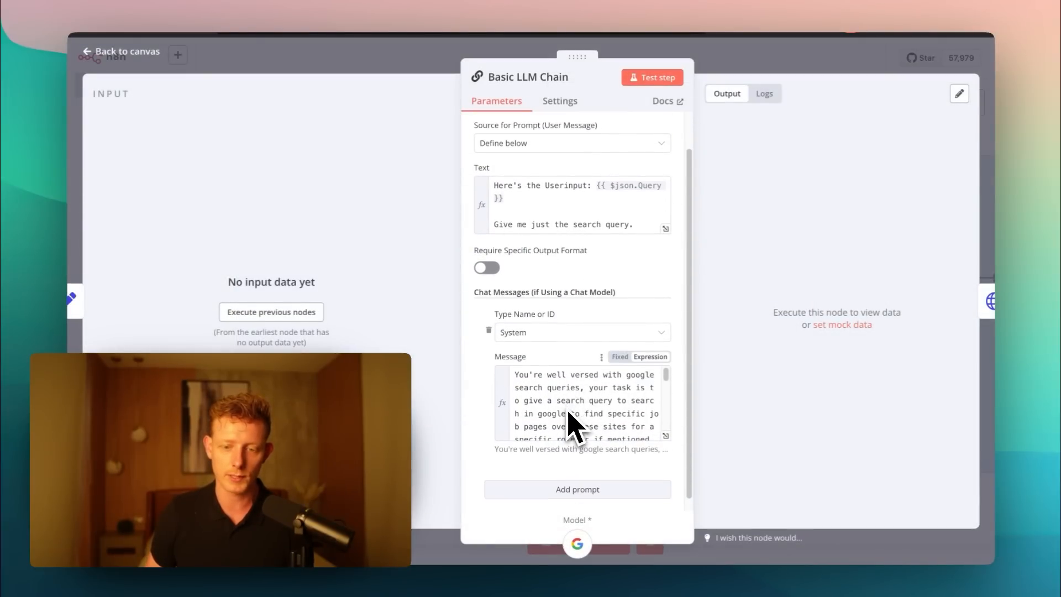
scroll(569, 425, "down", 1)
scroll(574, 412, "down", 1)
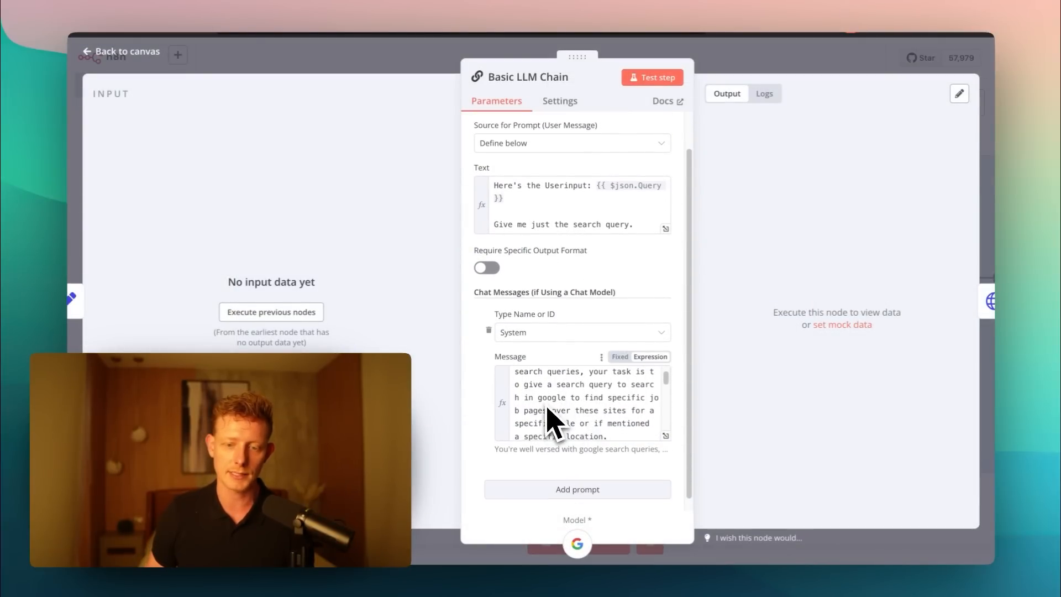
scroll(559, 421, "down", 1)
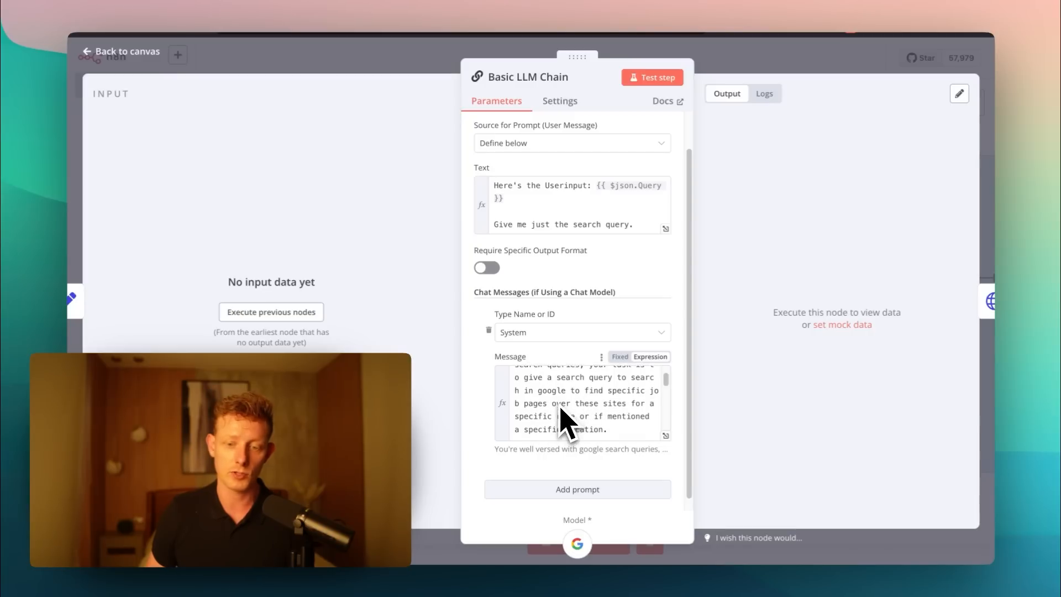
scroll(575, 428, "down", 2)
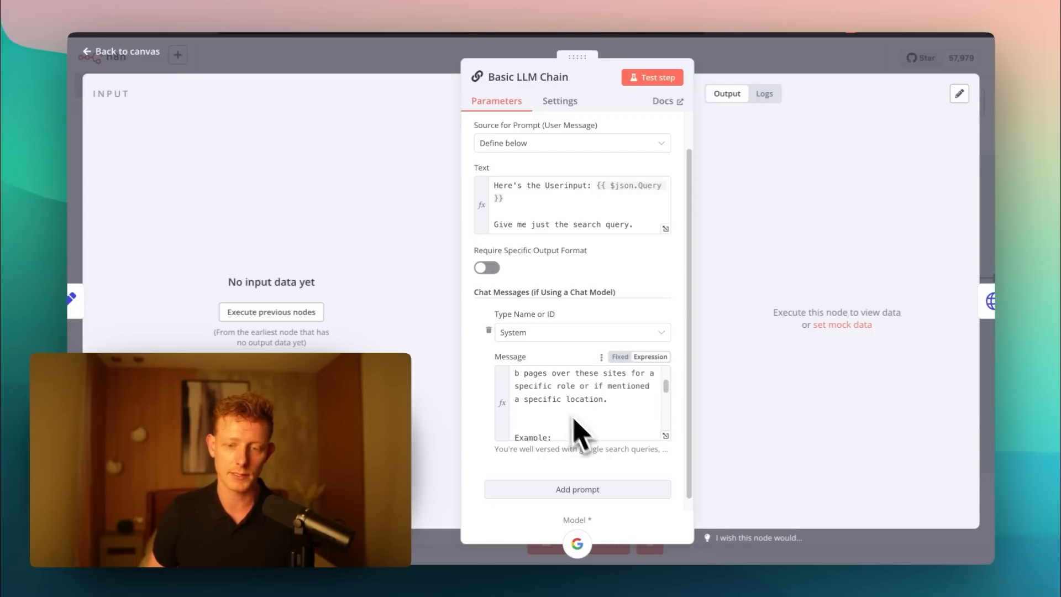
scroll(573, 418, "down", 10)
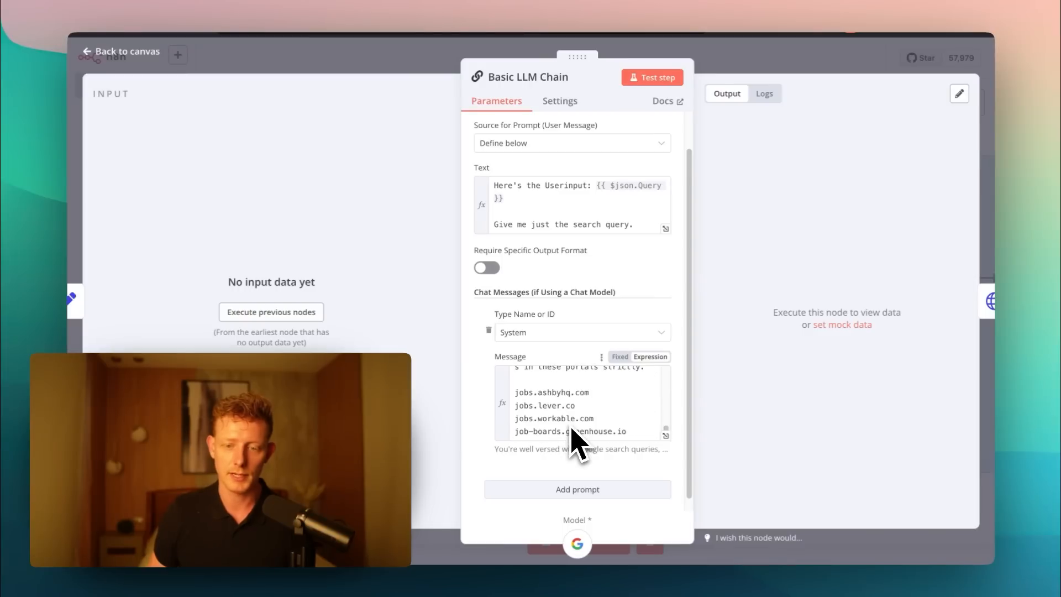
scroll(594, 426, "down", 5)
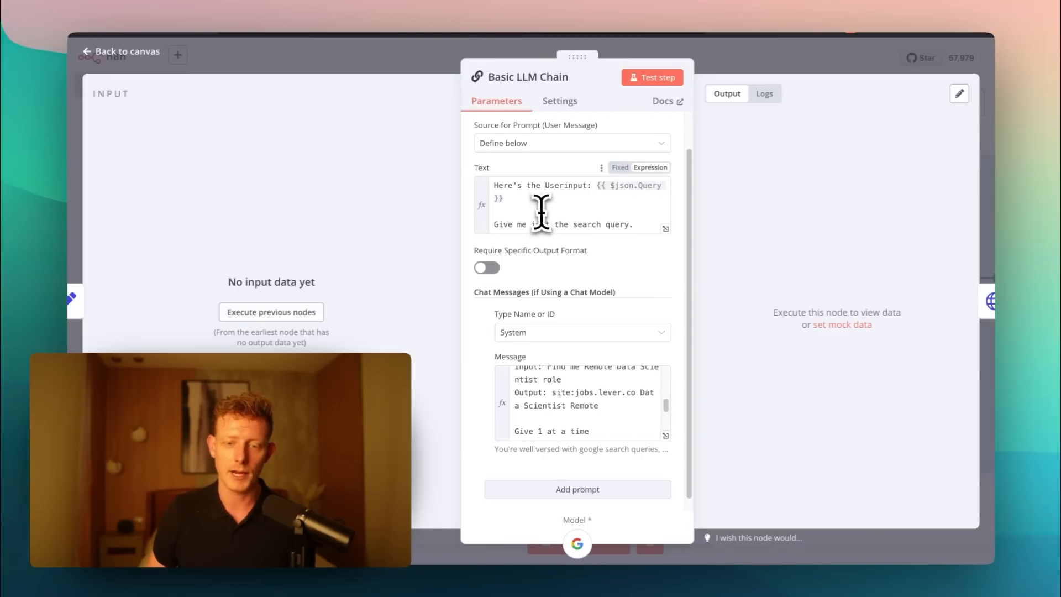
- Check the {{ $json.Query }} expression in the Basic LLM Chain's Text prompt and return to the canvas
scroll(540, 208, "down", 1)
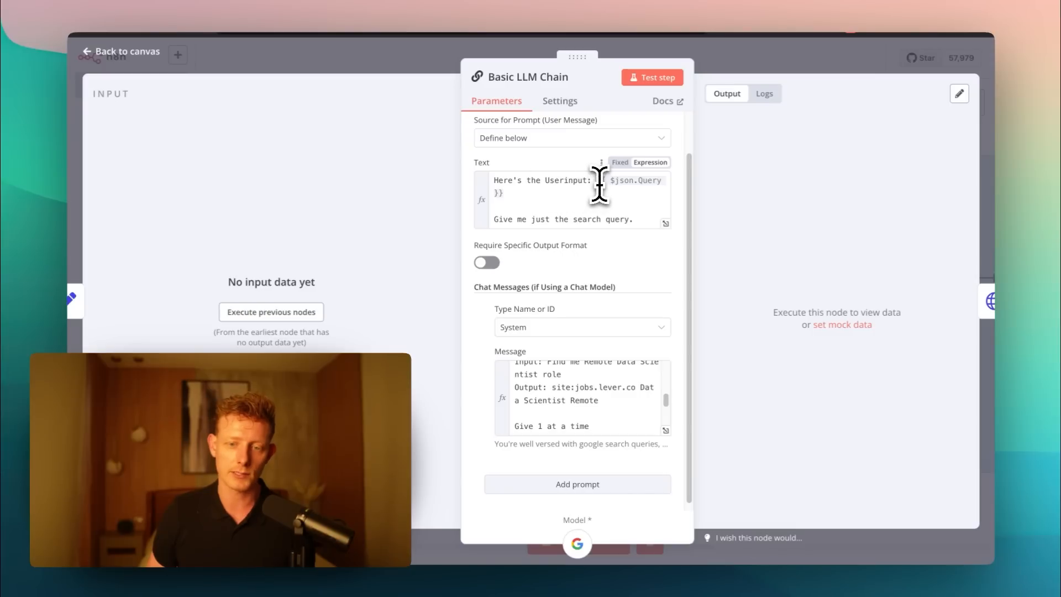
left_click(531, 196)
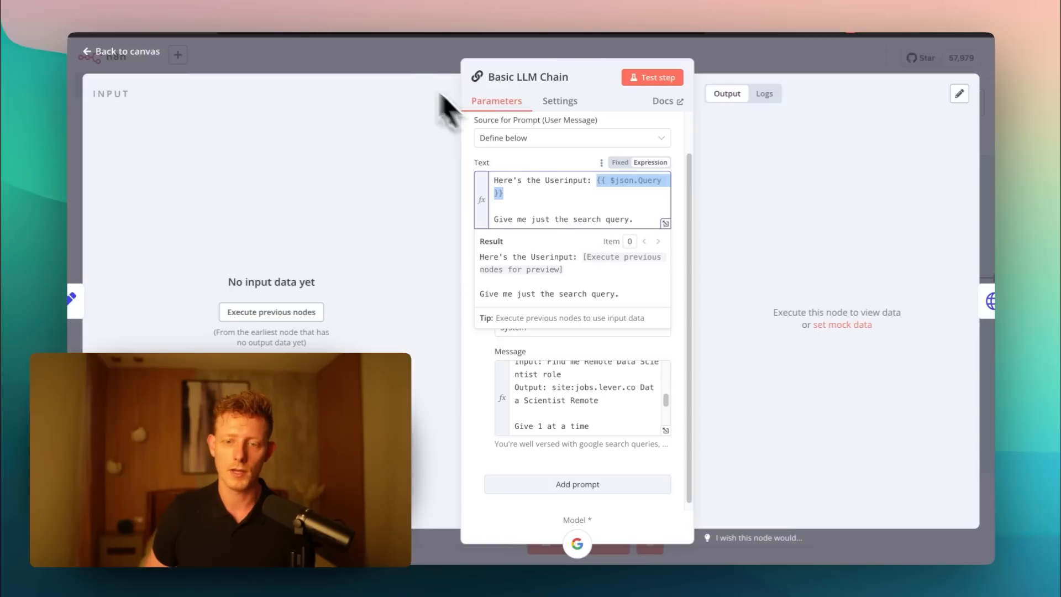
left_click(400, 62)
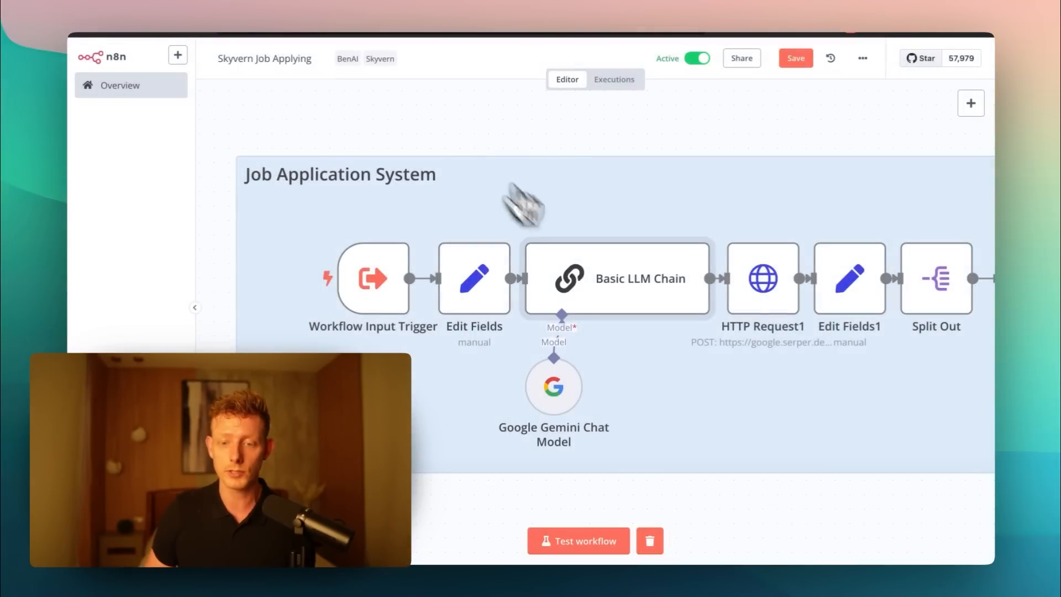
- Open the HTTP Request1 node to view its search request, and switch to the browser to load the SerpApi dashboard
double_click(765, 312)
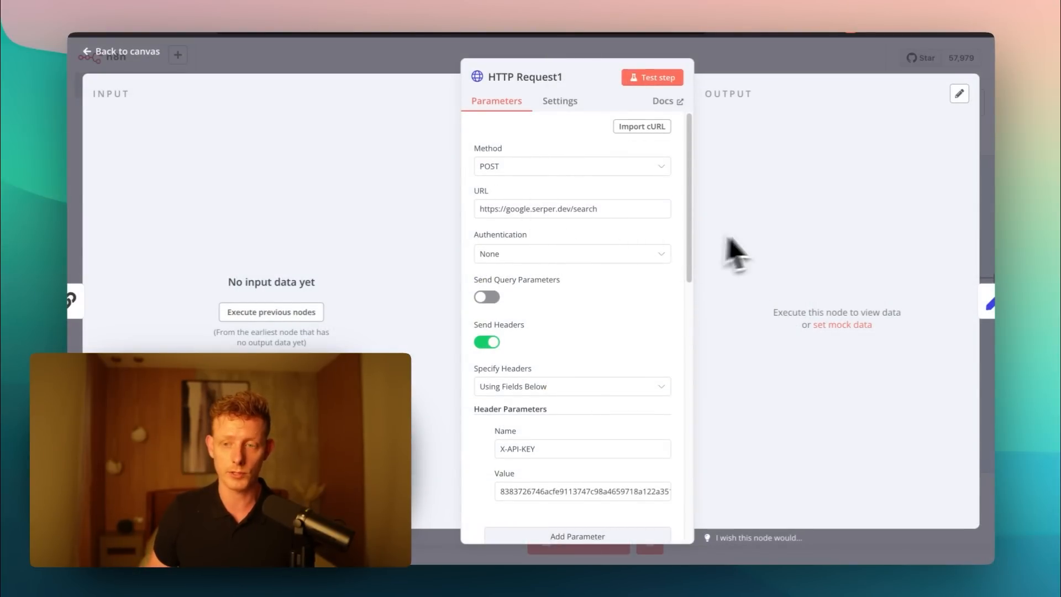
left_click(870, 21)
left_click(344, 19)
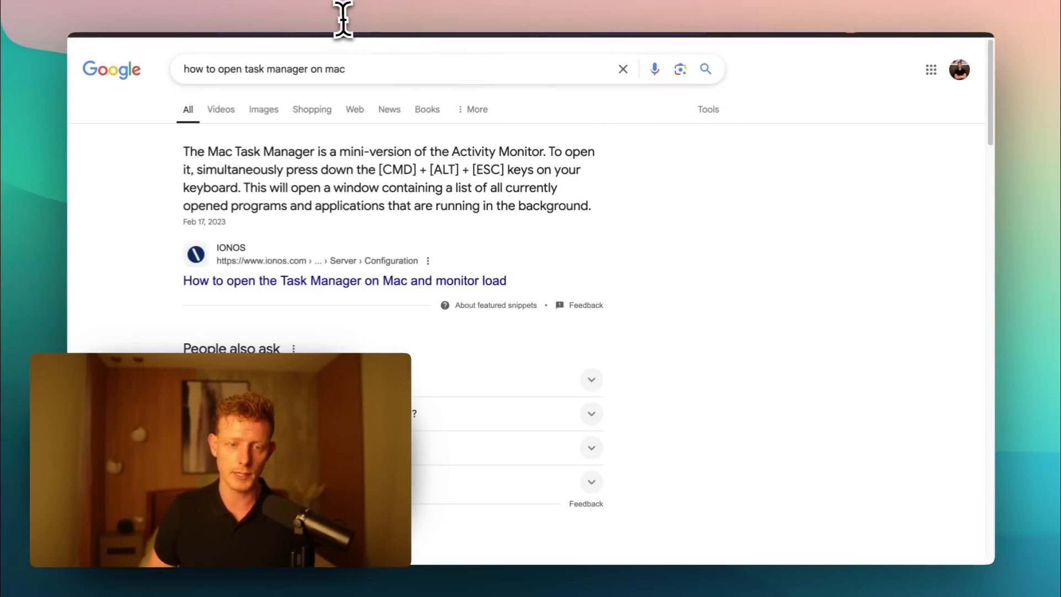
type("ser")
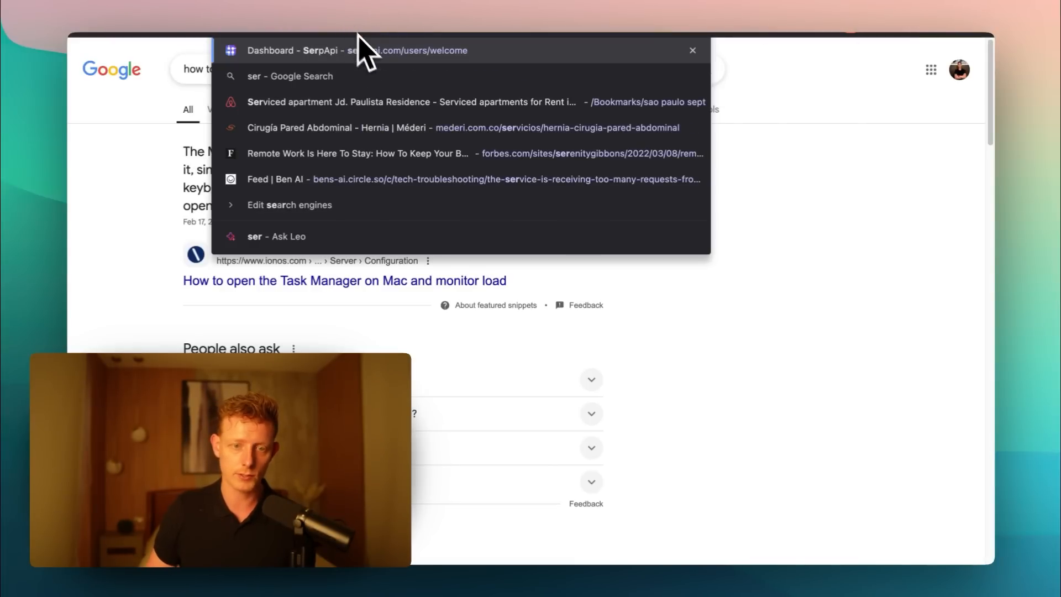
key("Return")
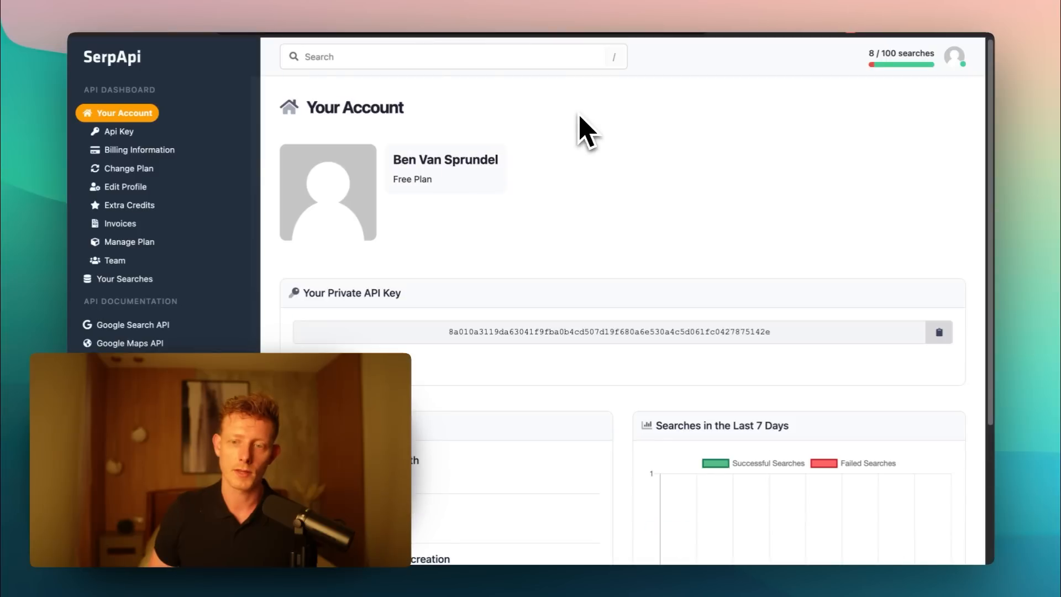
- View SerpApi's Google Search API documentation and go back to the account page showing the private API key
scroll(165, 309, "down", 3)
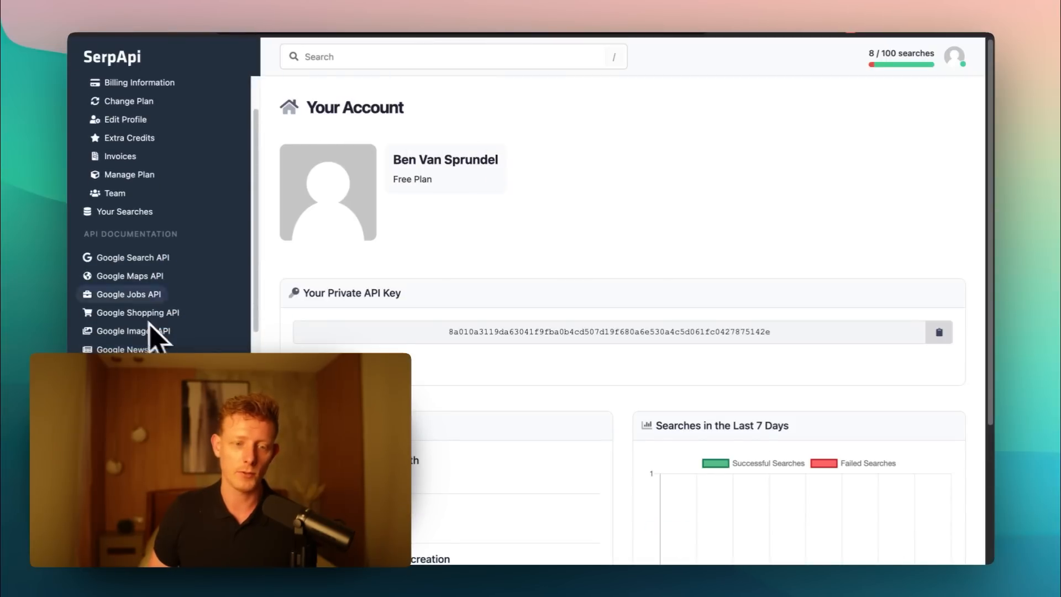
scroll(153, 312, "down", 1)
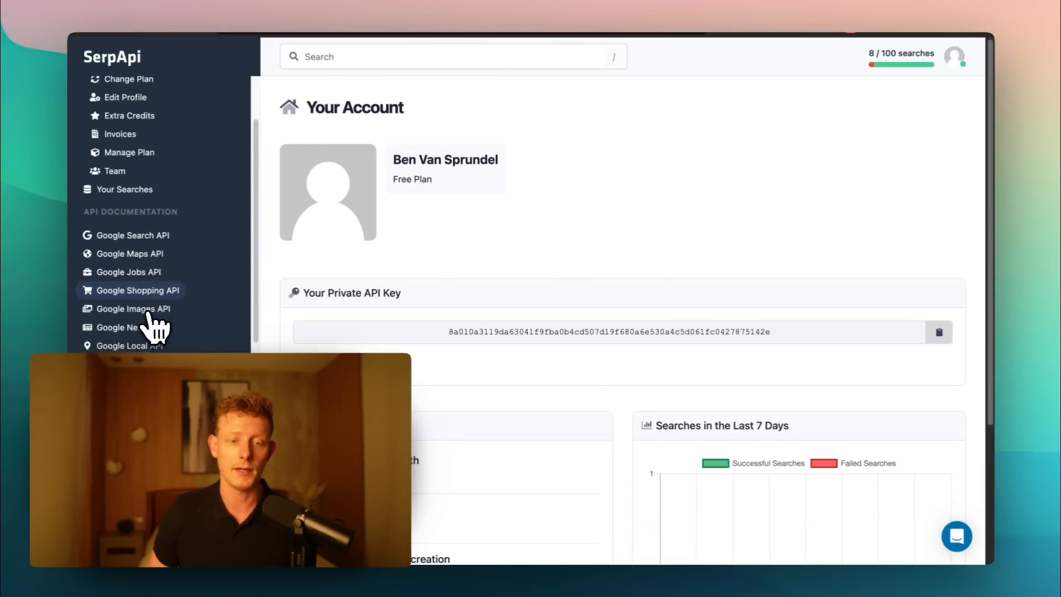
left_click(143, 233)
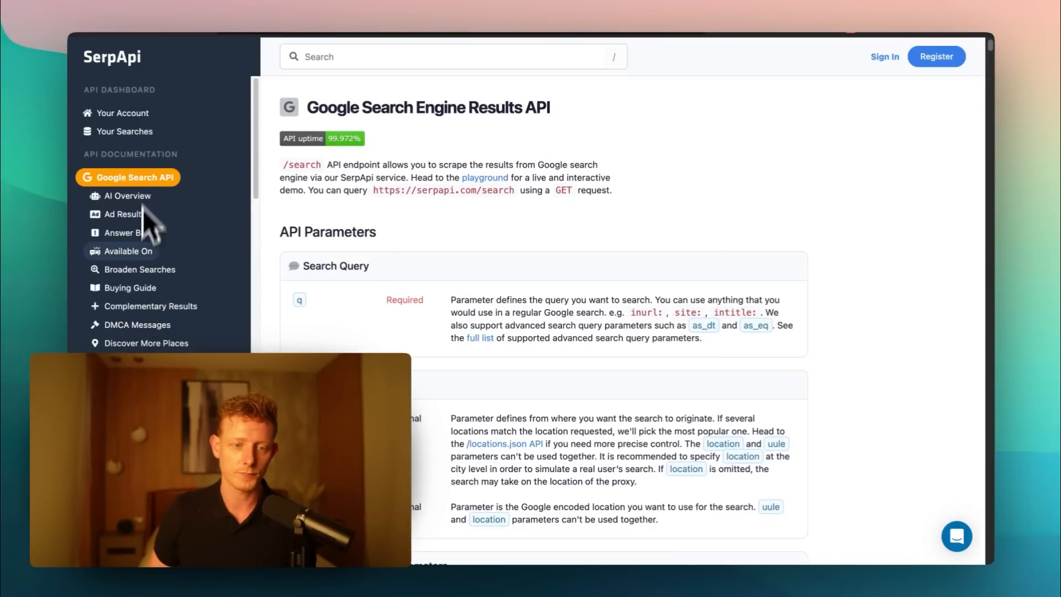
scroll(144, 232, "down", 3)
scroll(135, 221, "up", 3)
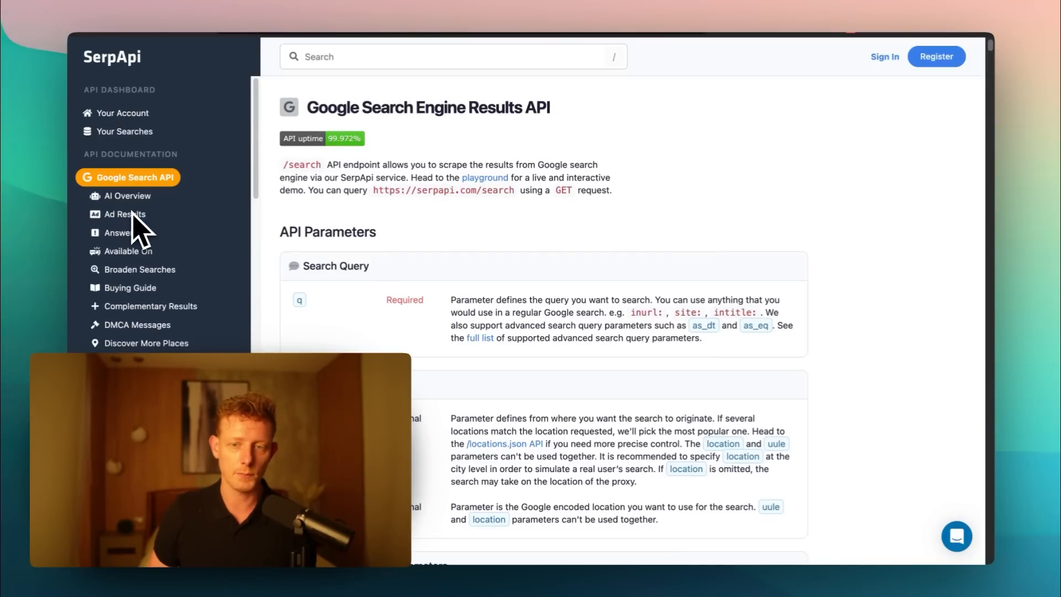
left_click(138, 112)
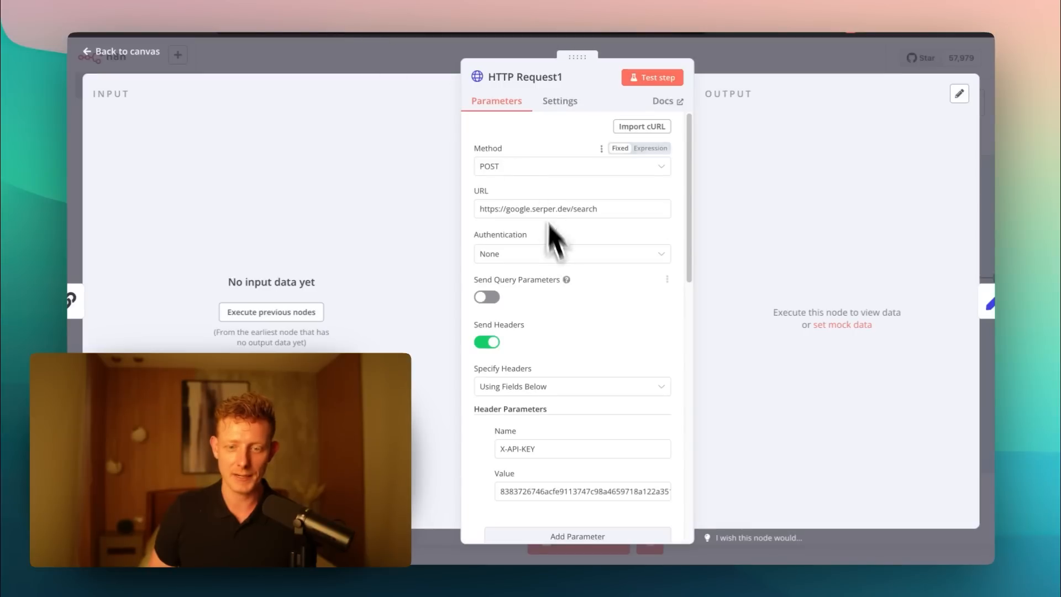
- Back in n8n, review the q and tbs body parameters of HTTP Request1 and close the node
scroll(580, 343, "down", 5)
scroll(580, 381, "down", 4)
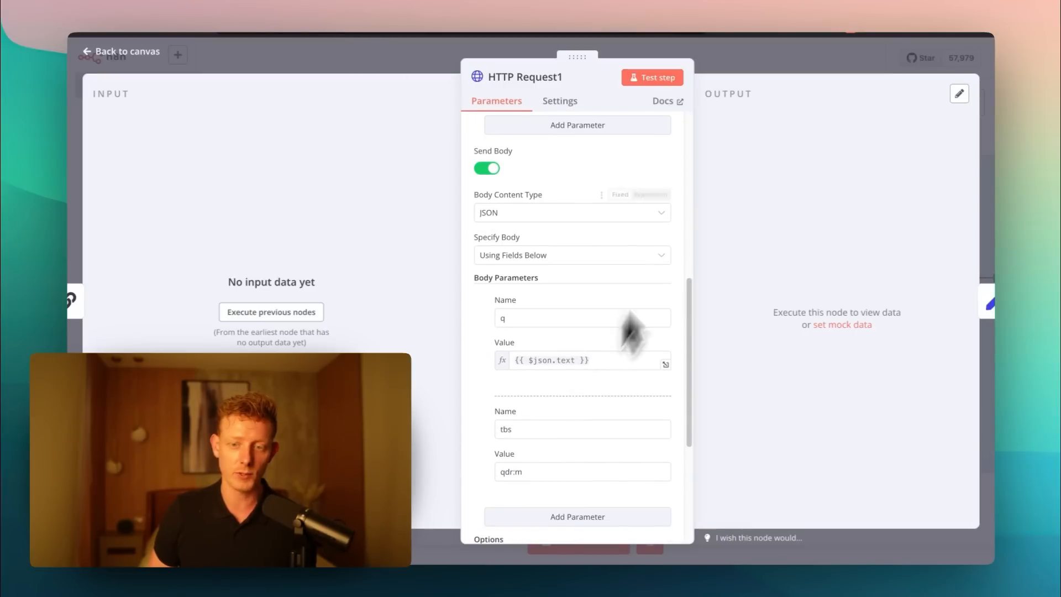
left_click(731, 63)
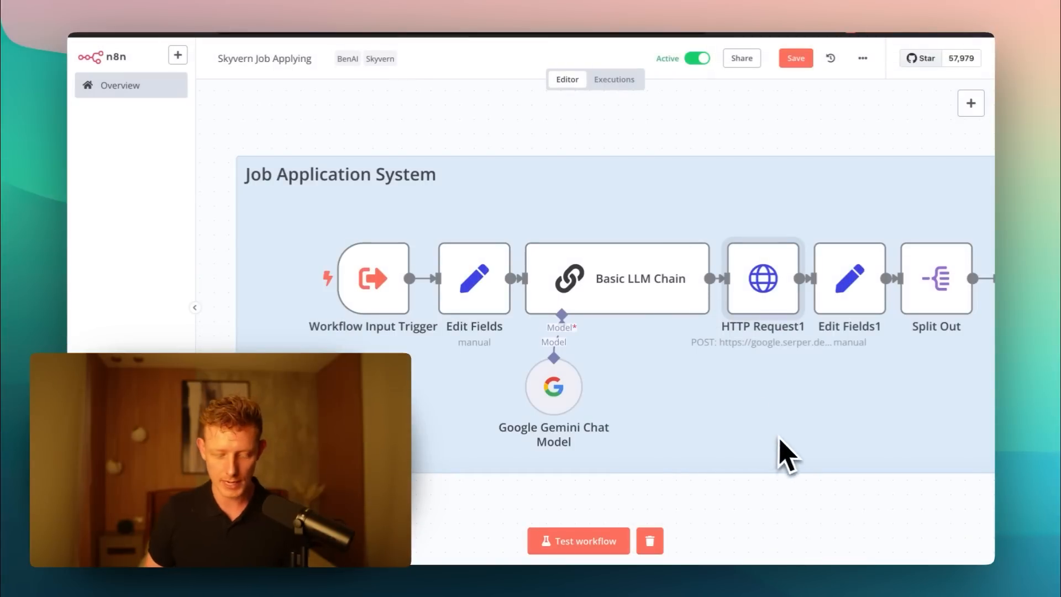
- Inspect the Organic array mapping in Edit Fields1 and the field setting in Split Out, closing each node
scroll(800, 506, "right", 6)
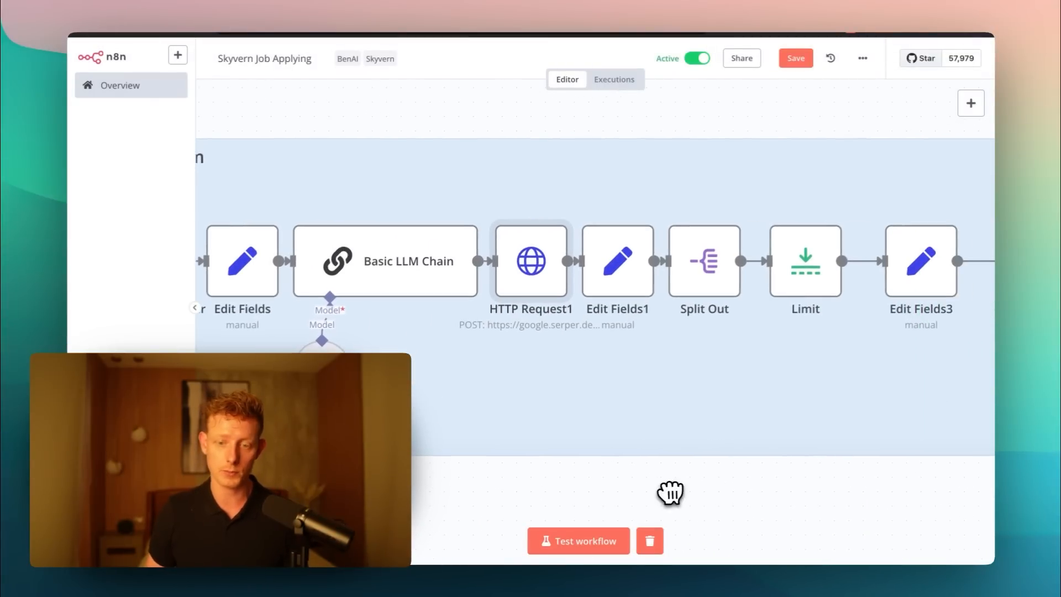
double_click(613, 280)
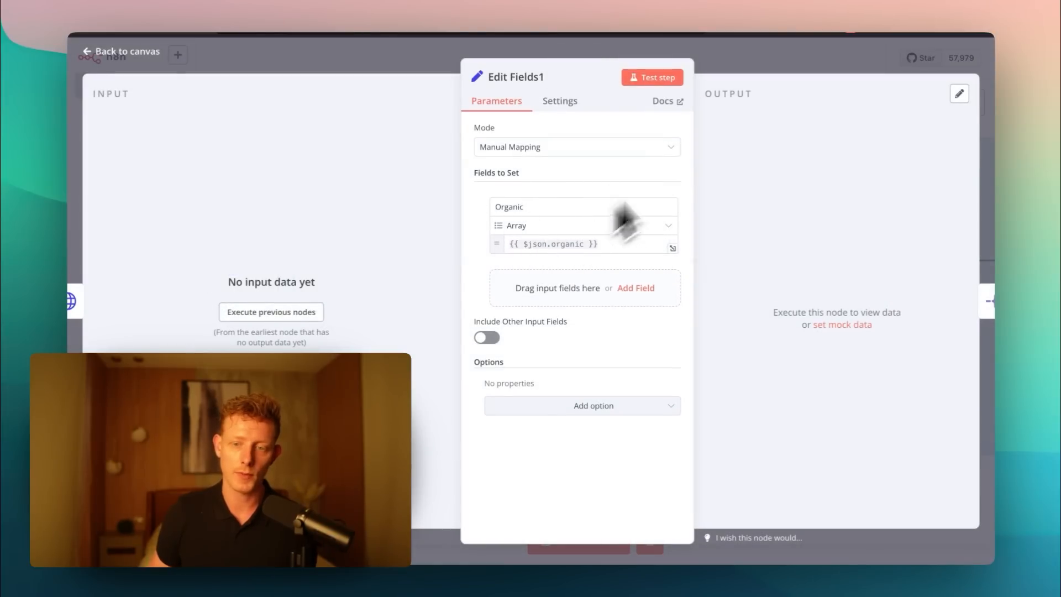
left_click(734, 68)
double_click(704, 278)
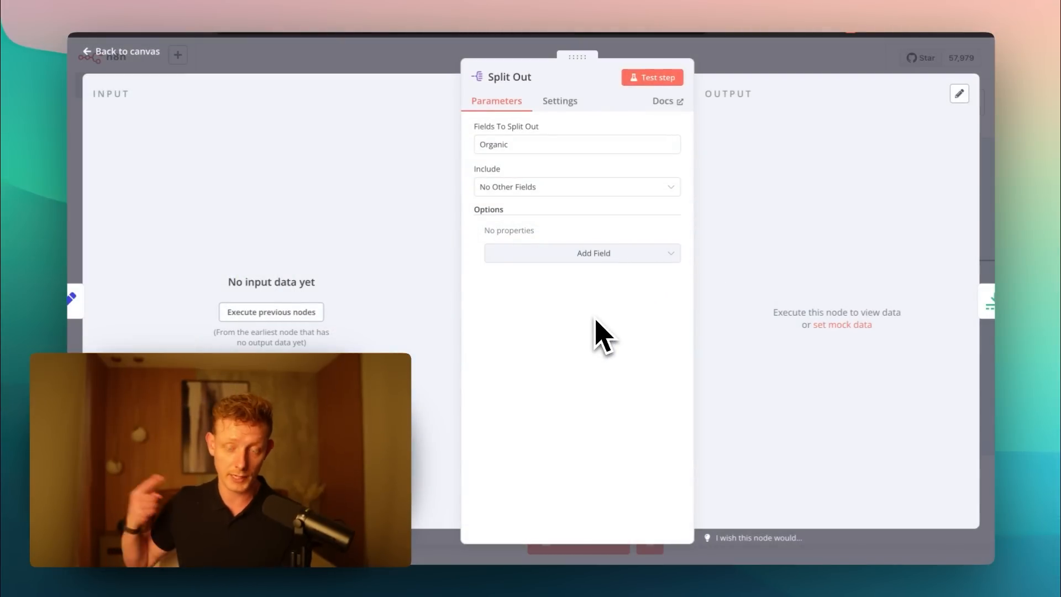
left_click(732, 62)
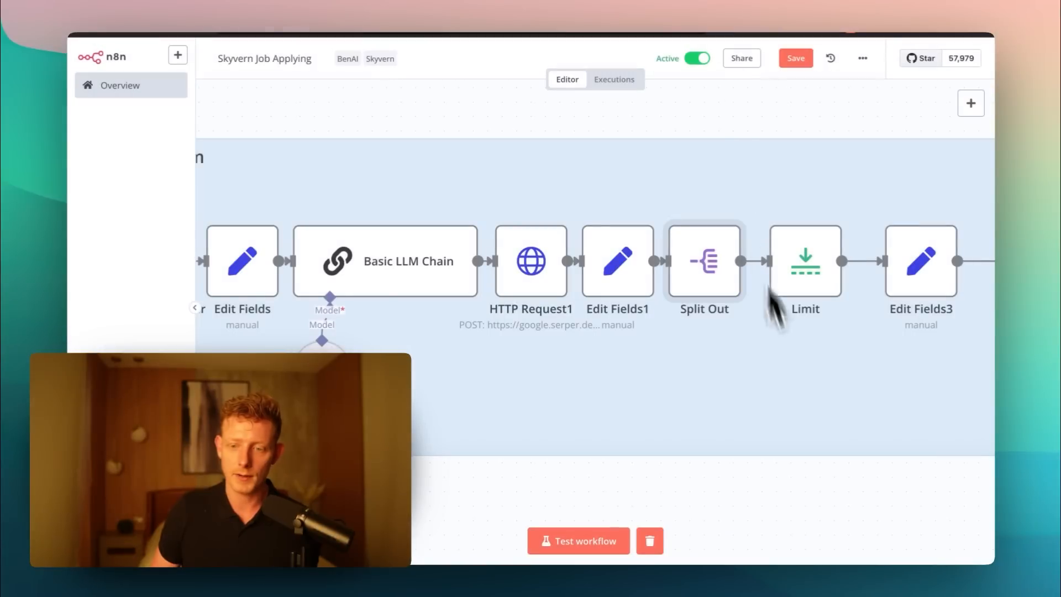
- Open the Limit node to check its Max Items and Keep settings, close it and look over the surrounding node chain
scroll(774, 539, "right", 5)
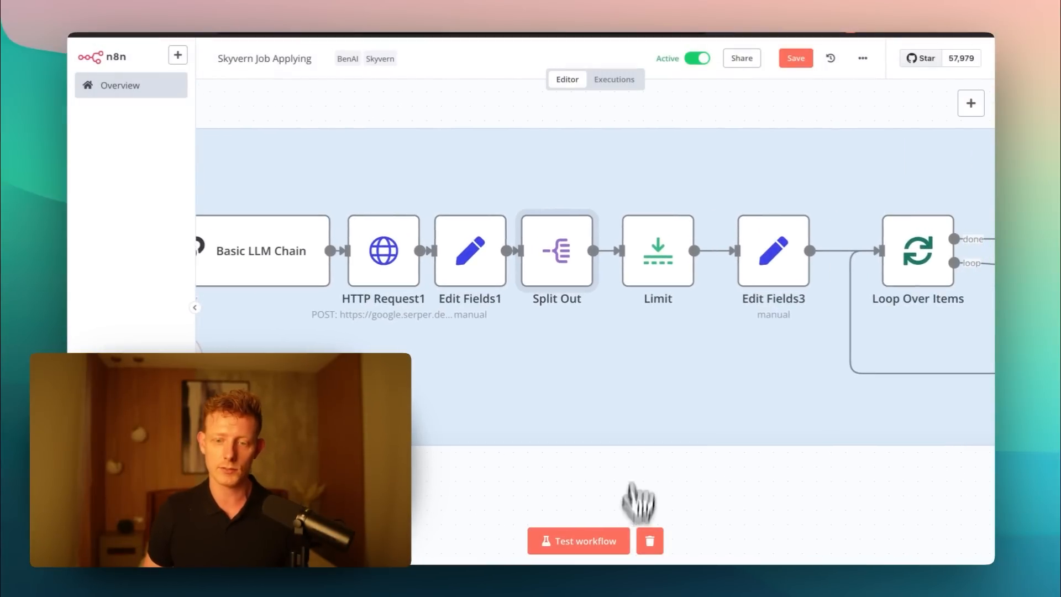
double_click(665, 262)
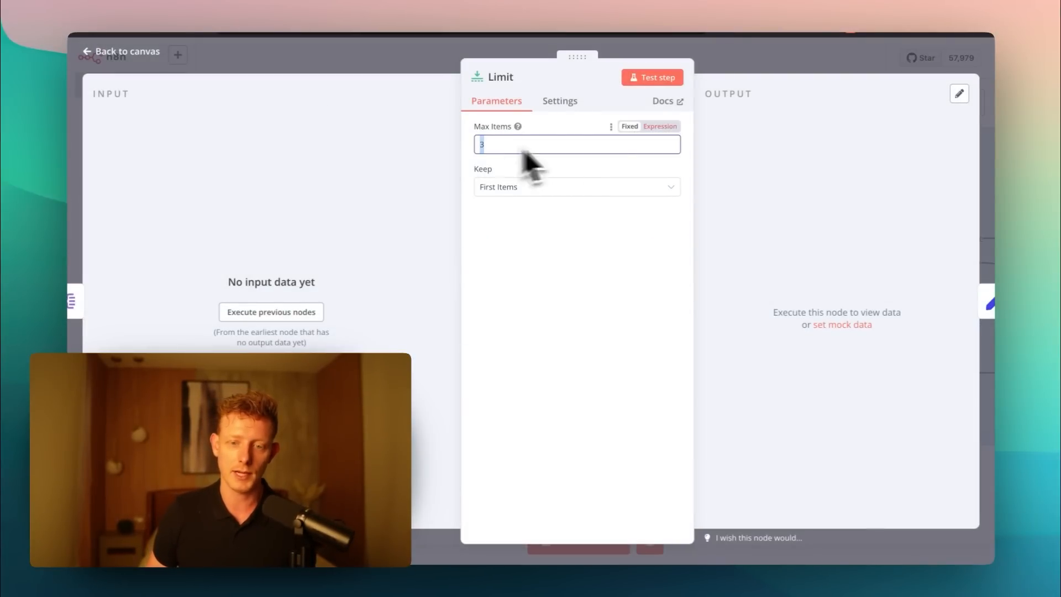
left_click(742, 72)
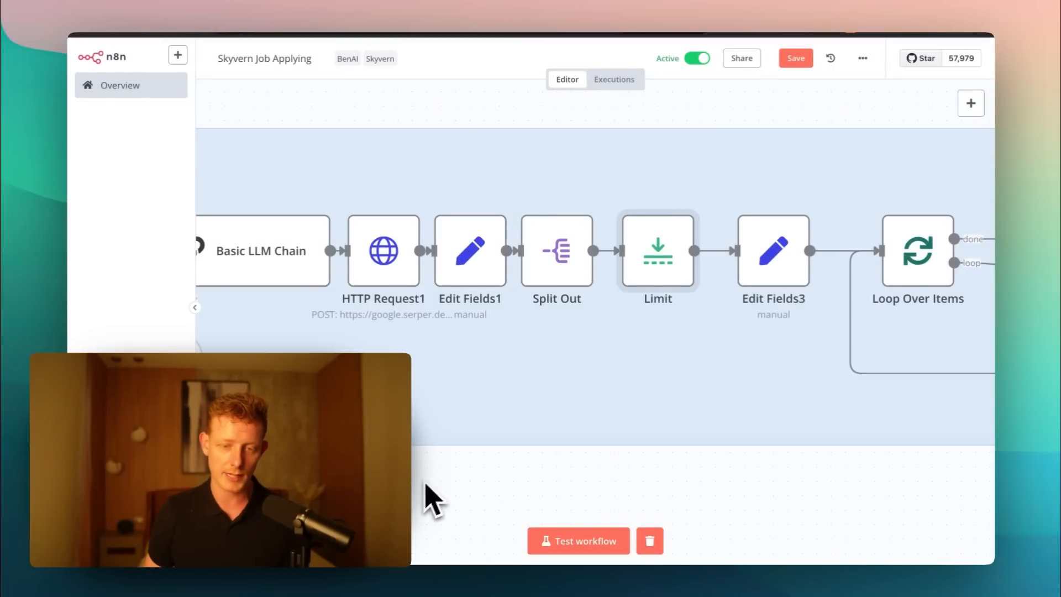
scroll(442, 489, "left", 7)
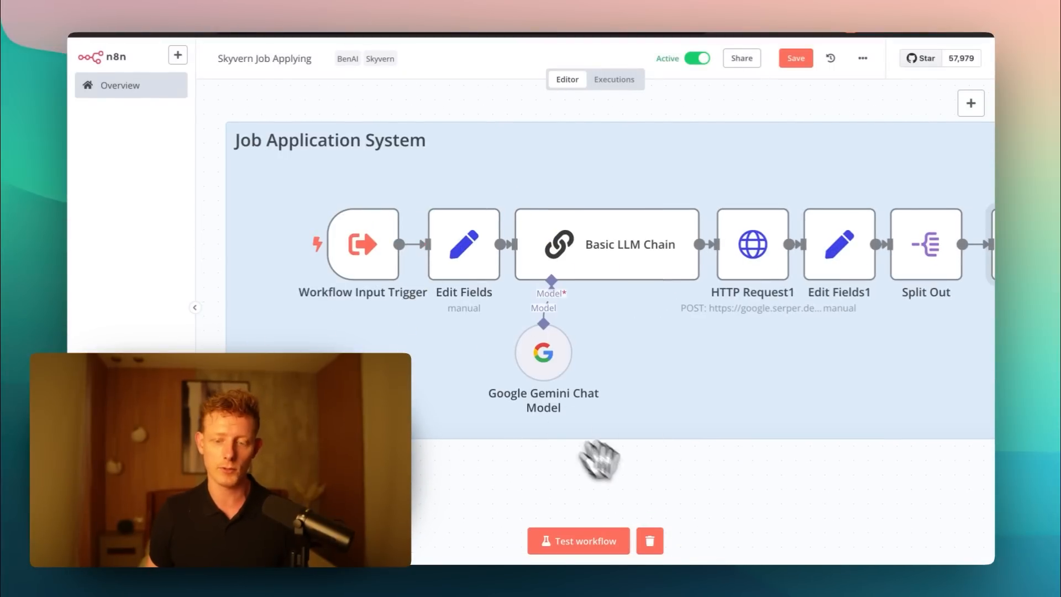
scroll(599, 459, "right", 8)
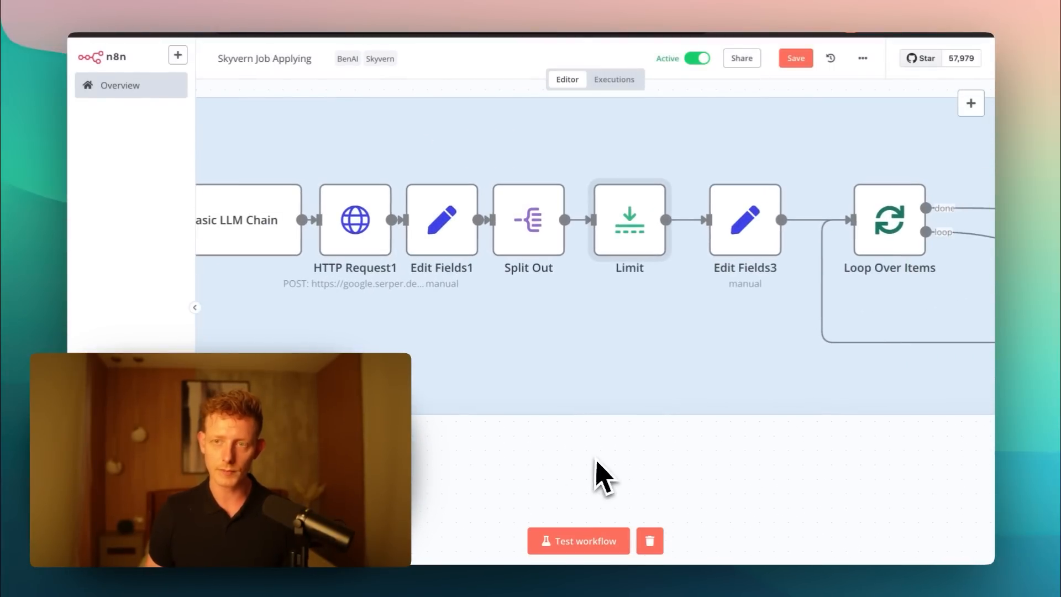
mouse_move(628, 249)
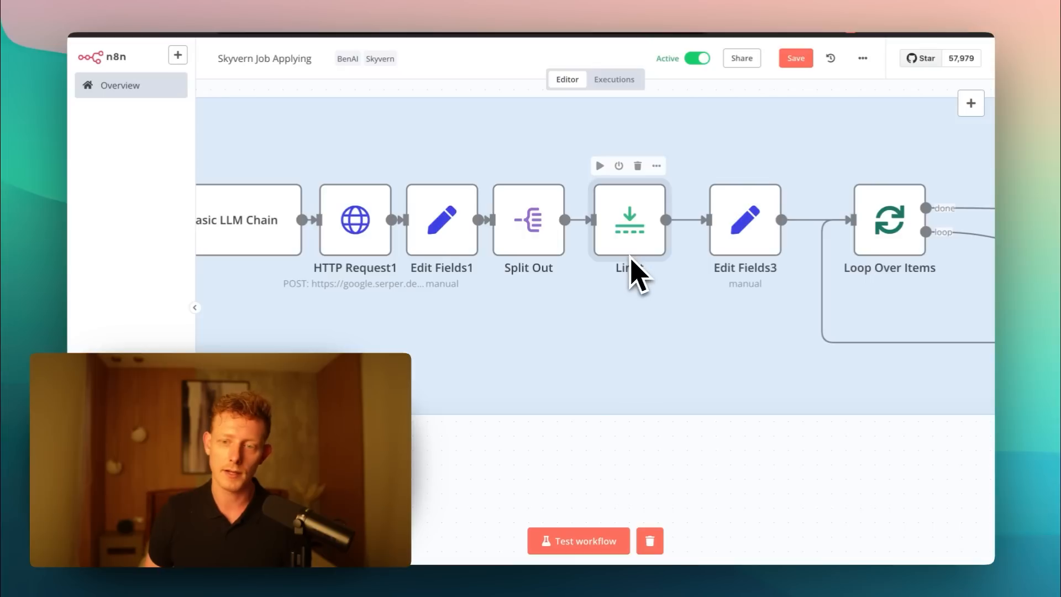
- Open the Edit Fields3 node and review its joblink, resumeLink and additional_information mappings
left_click_drag(737, 472, 656, 466)
double_click(655, 231)
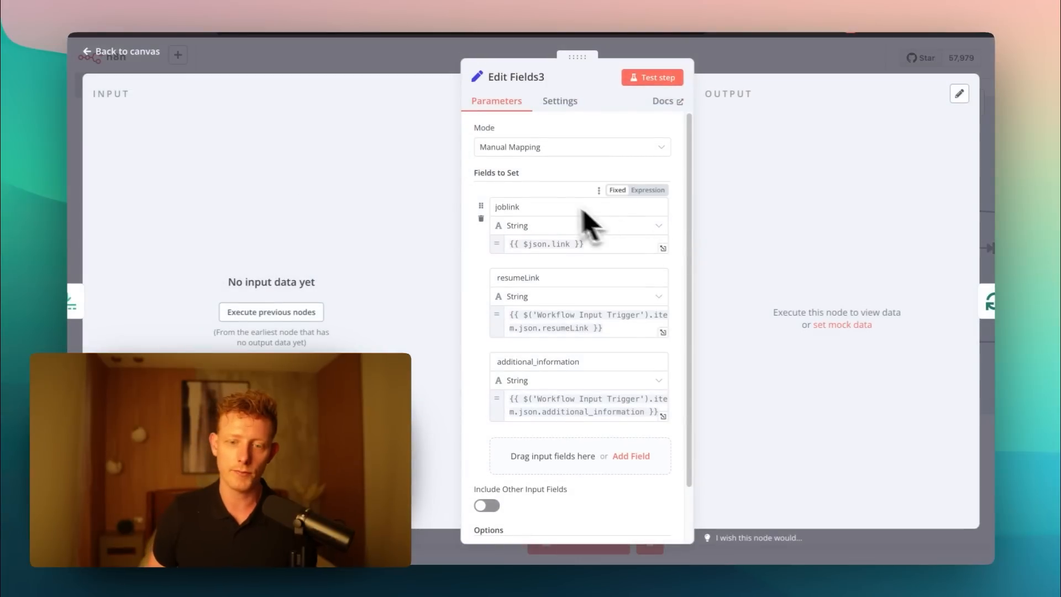
scroll(542, 232, "down", 1)
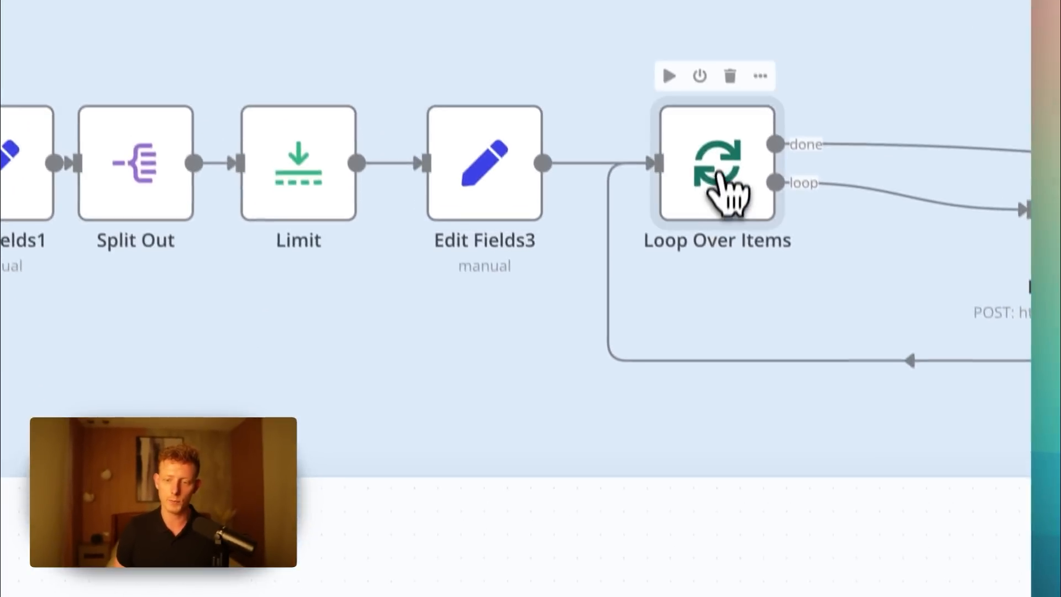
- Check the Batch Size setting of the Loop Over Items node, close it and look over the following nodes
double_click(714, 193)
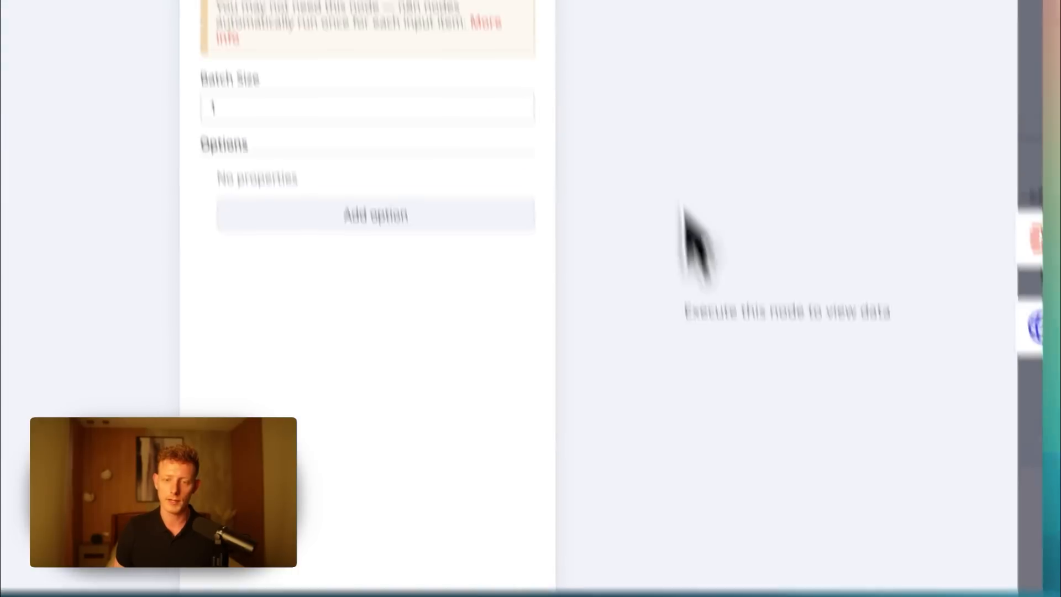
left_click(668, 63)
left_click_drag(715, 475, 371, 388)
- Open the HTTP Request node and examine the Skyvern workflow run endpoint in its URL, highlighting the workflow ID
left_click(799, 201)
double_click(798, 204)
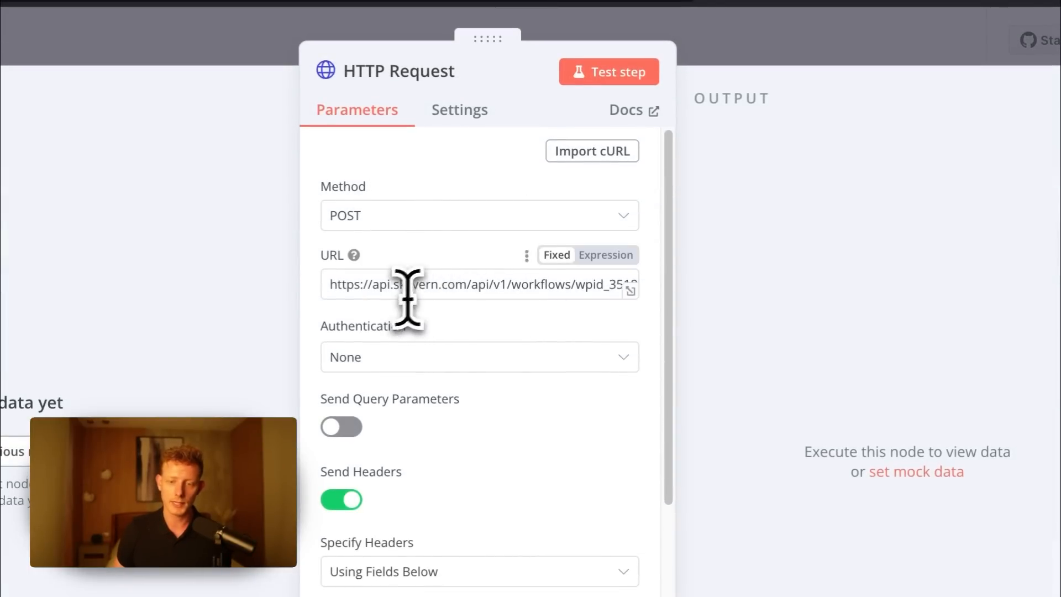
left_click(495, 285)
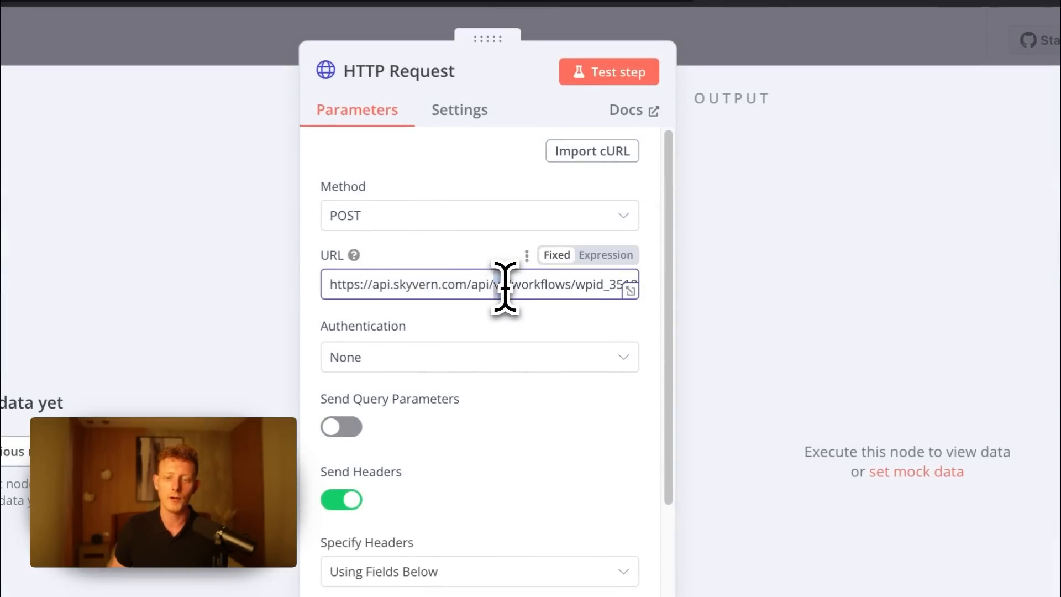
left_click_drag(537, 296, 649, 305)
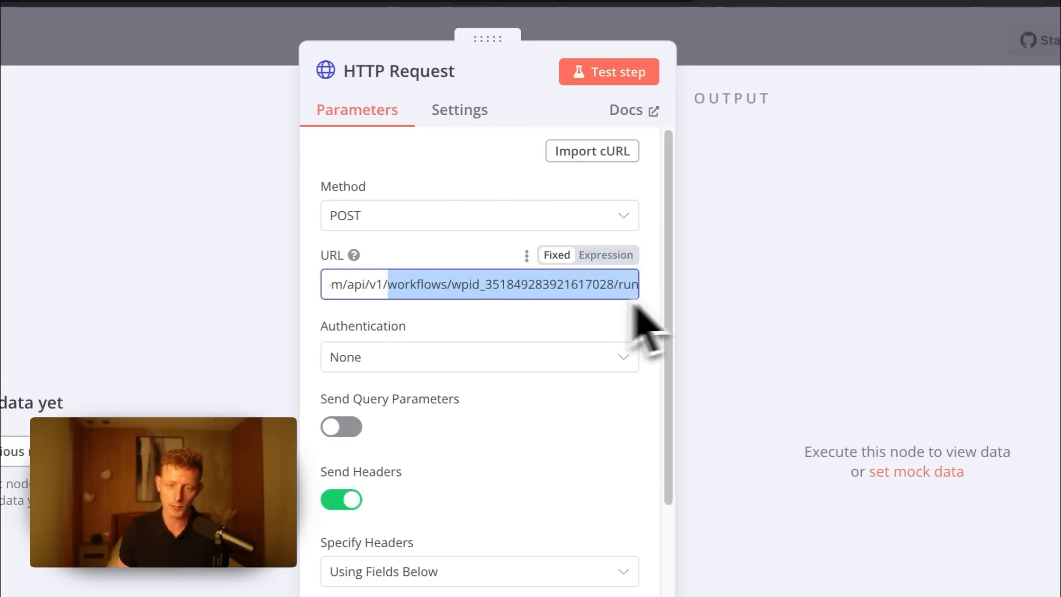
left_click_drag(452, 285, 628, 289)
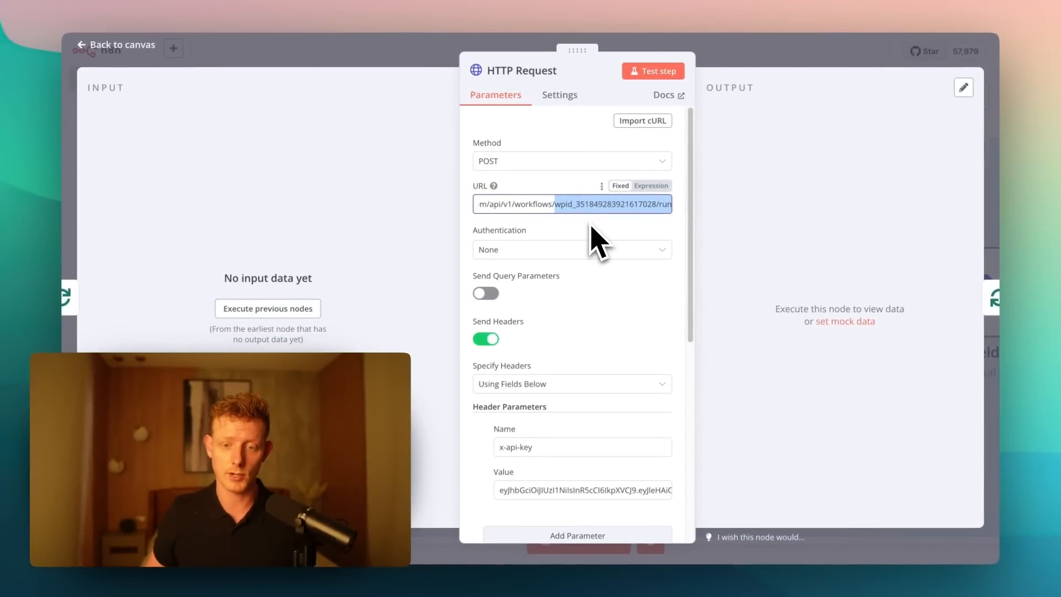
left_click(557, 206)
left_click_drag(565, 204, 675, 210)
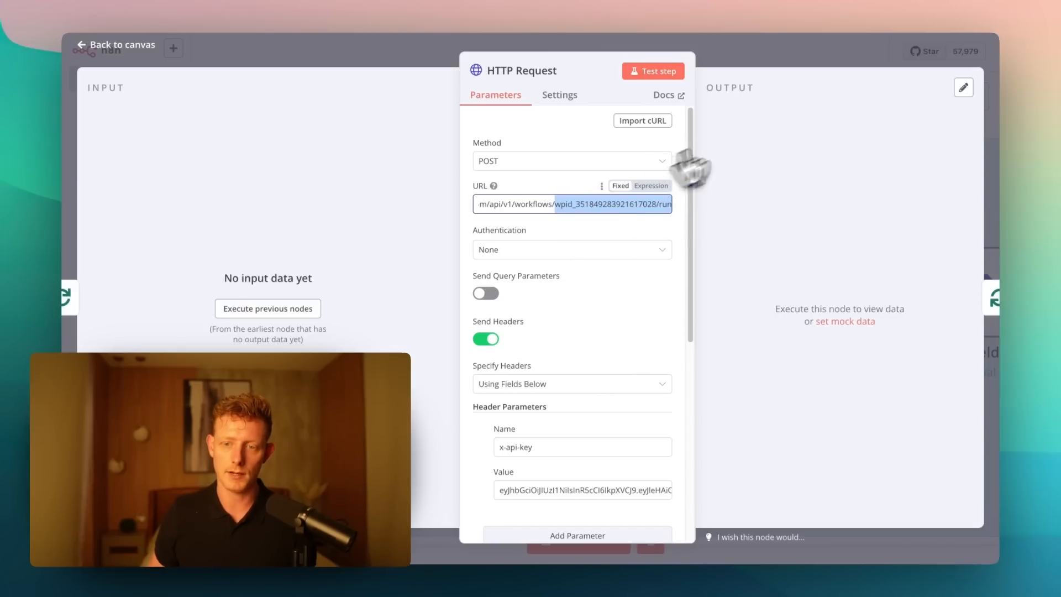
- Switch to Skyvern and open the account settings to view the Organization and API Keys sections
left_click(800, 12)
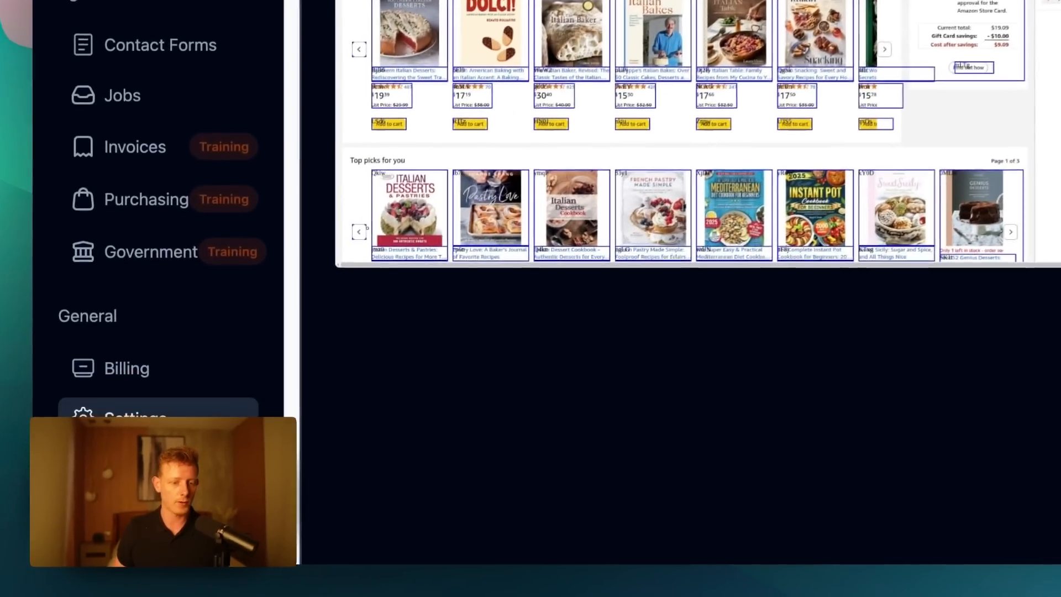
left_click(125, 473)
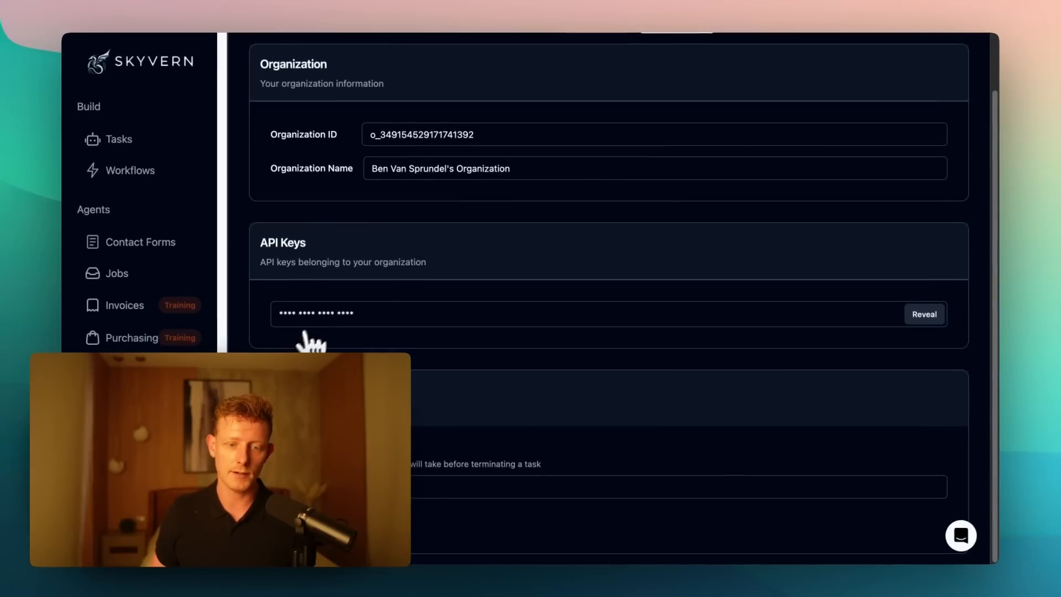
scroll(490, 235, "up", 3)
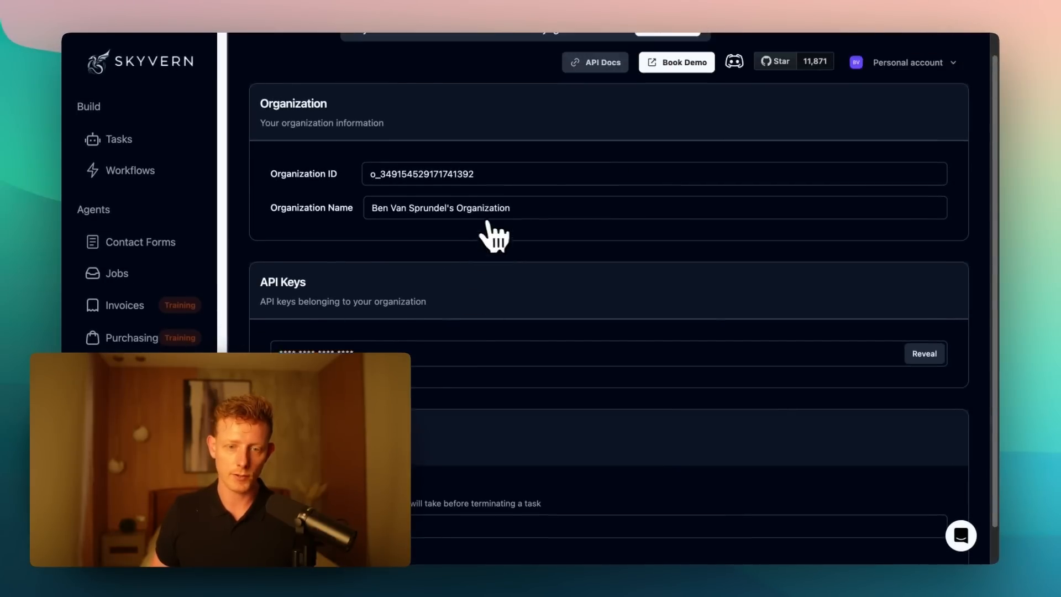
- Open Skyvern's API documentation and view the Running Workflows page with its POST run endpoint
left_click(612, 93)
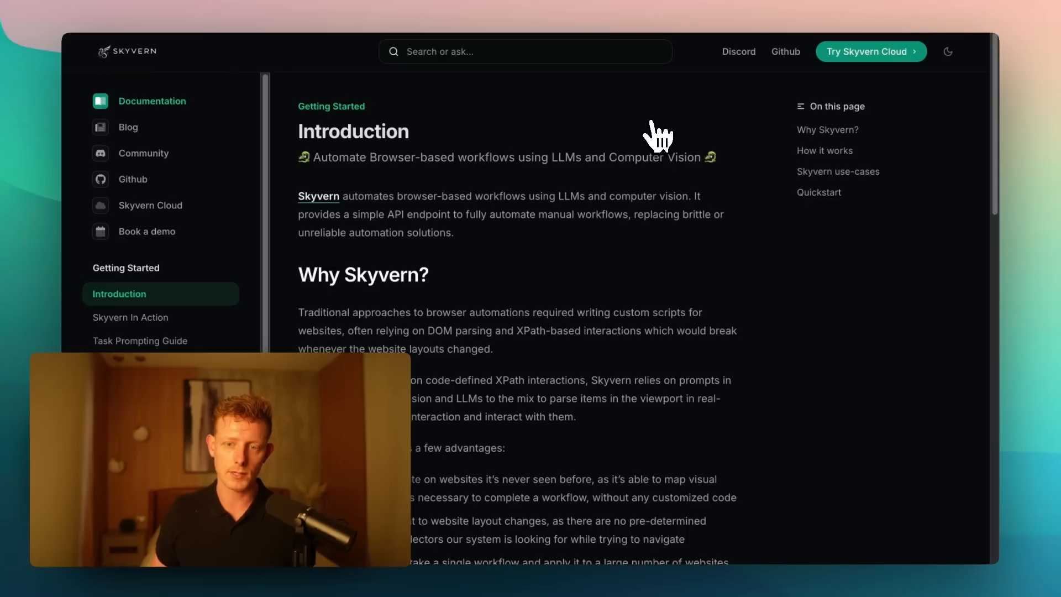
scroll(166, 221, "down", 6)
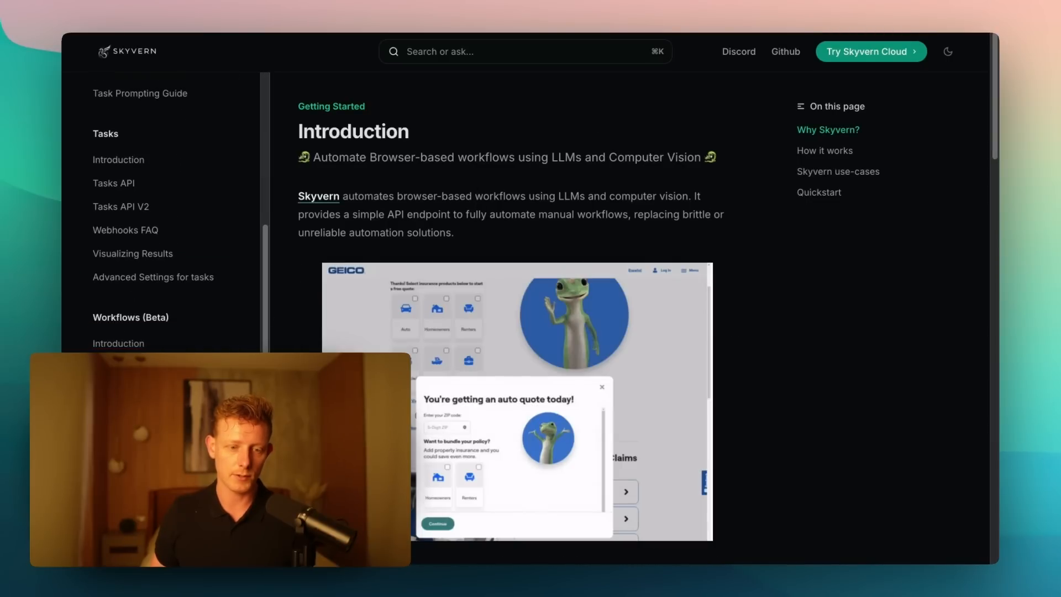
left_click(147, 343)
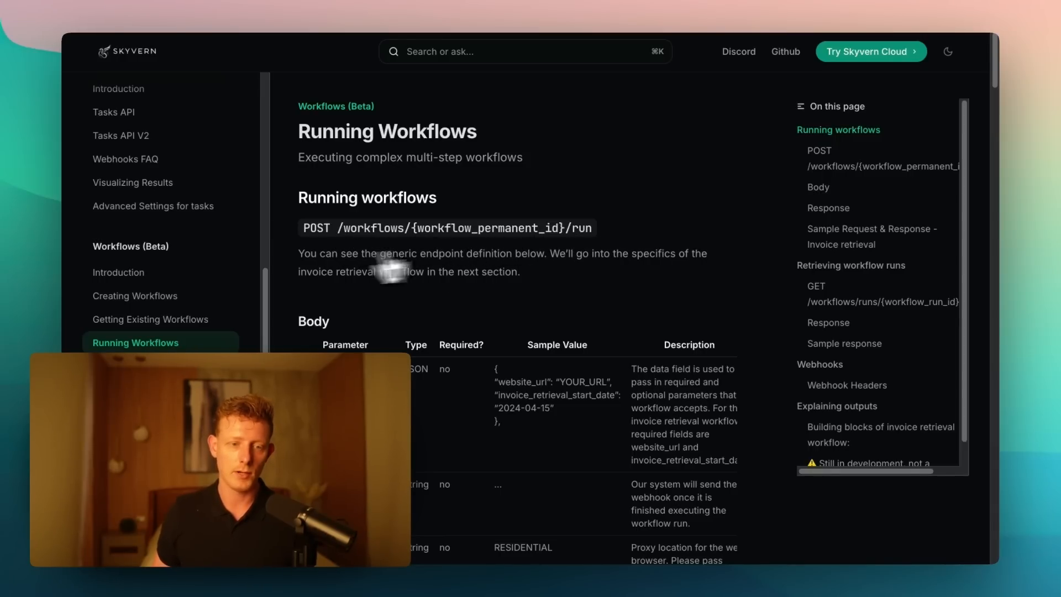
scroll(154, 296, "up", 10)
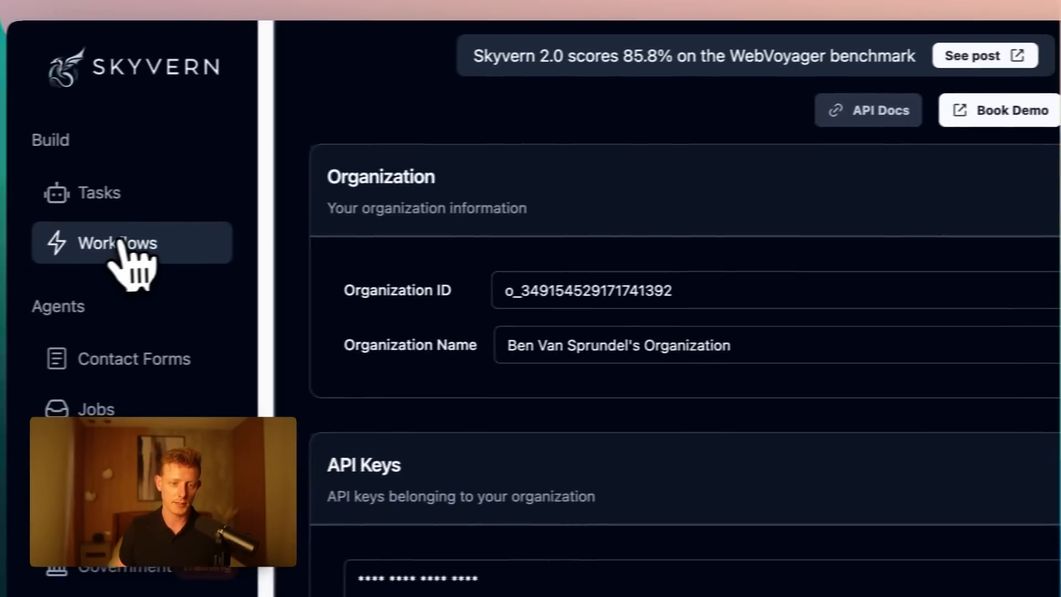
- Return to Skyvern's workflow list, locate the Job Application Workflow's ID and open that workflow's past runs
left_click(130, 244)
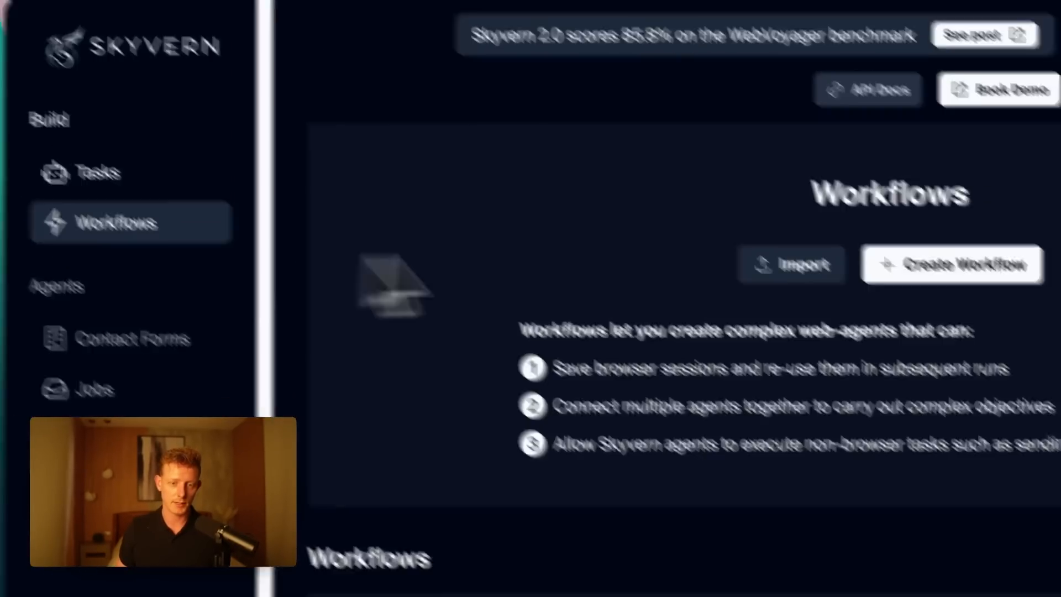
scroll(768, 497, "down", 8)
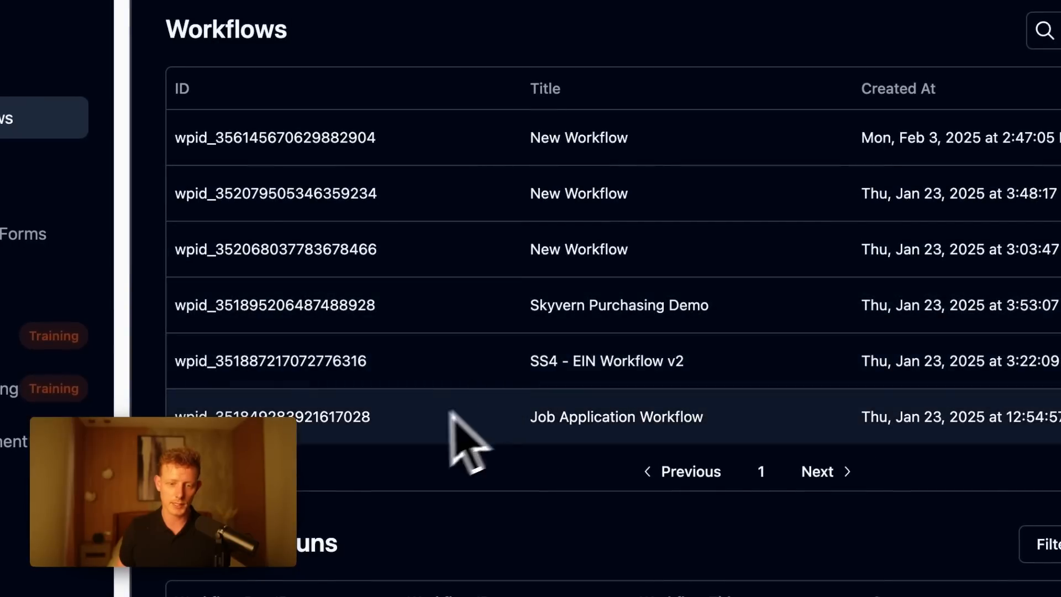
scroll(429, 433, "down", 1)
left_click_drag(382, 383, 178, 381)
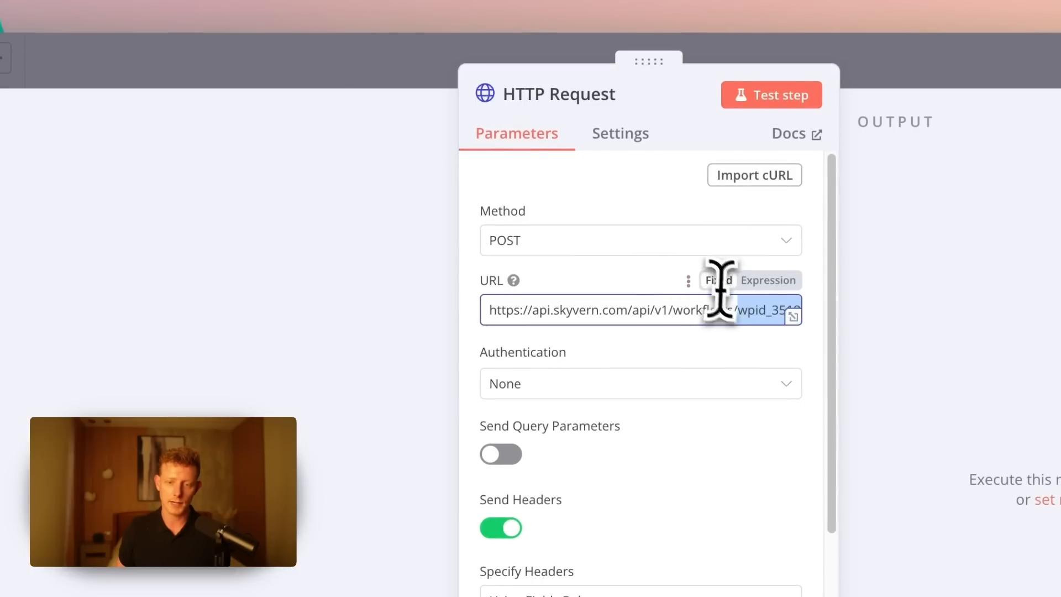
- Back in n8n, highlight the workflow ID in the HTTP Request URL and review the x-api-key header parameter
left_click_drag(731, 308, 822, 325)
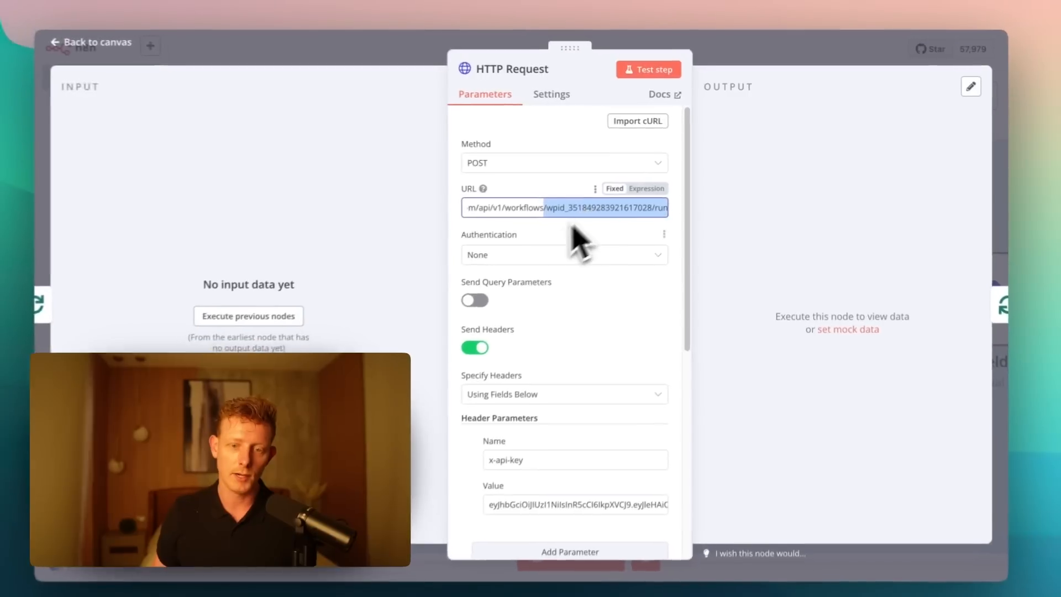
scroll(574, 240, "down", 3)
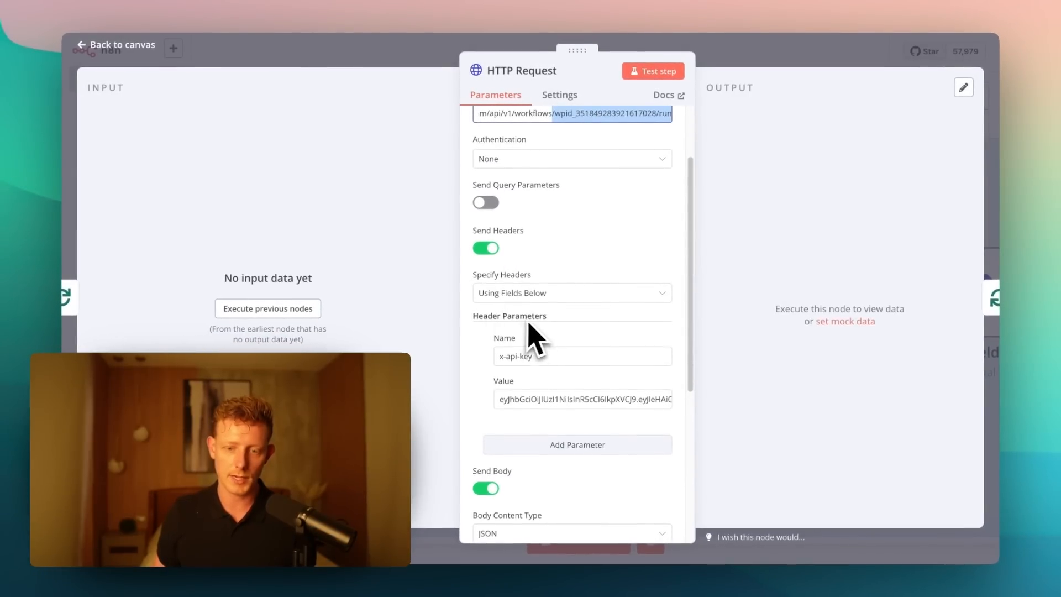
scroll(519, 334, "down", 1)
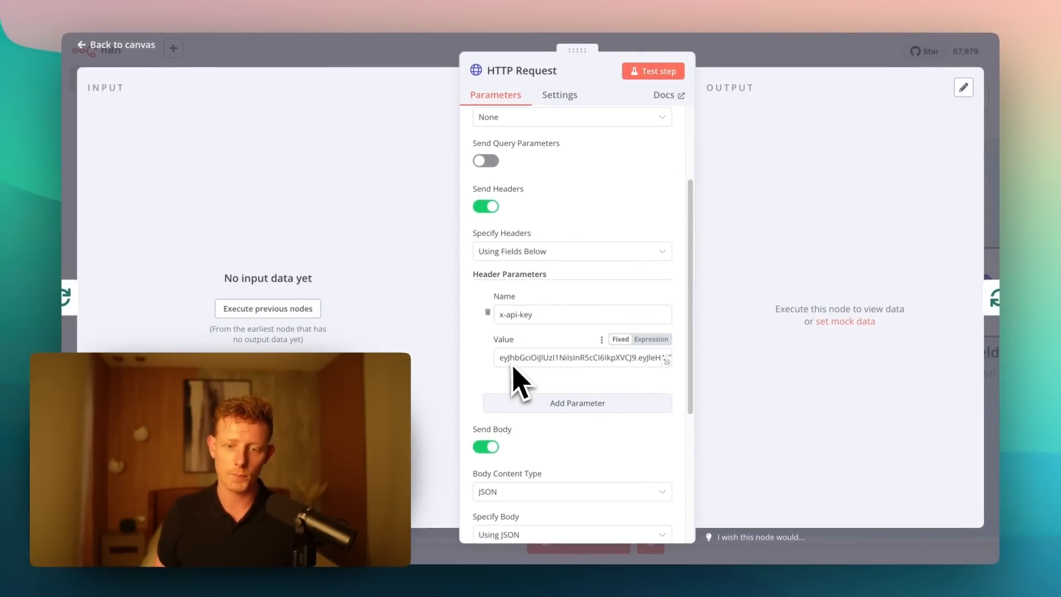
scroll(549, 293, "down", 4)
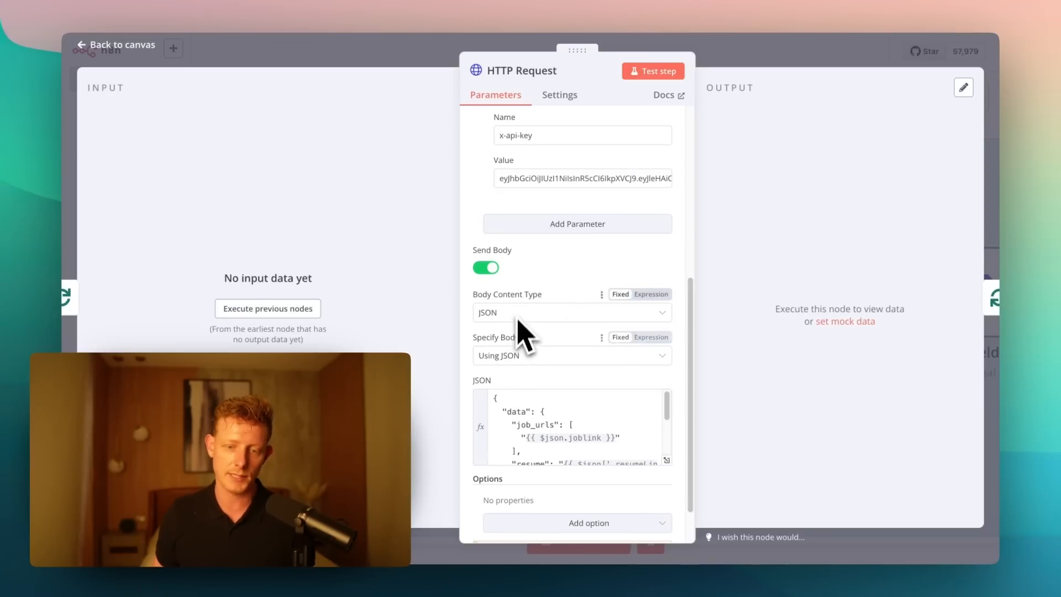
scroll(581, 350, "up", 7)
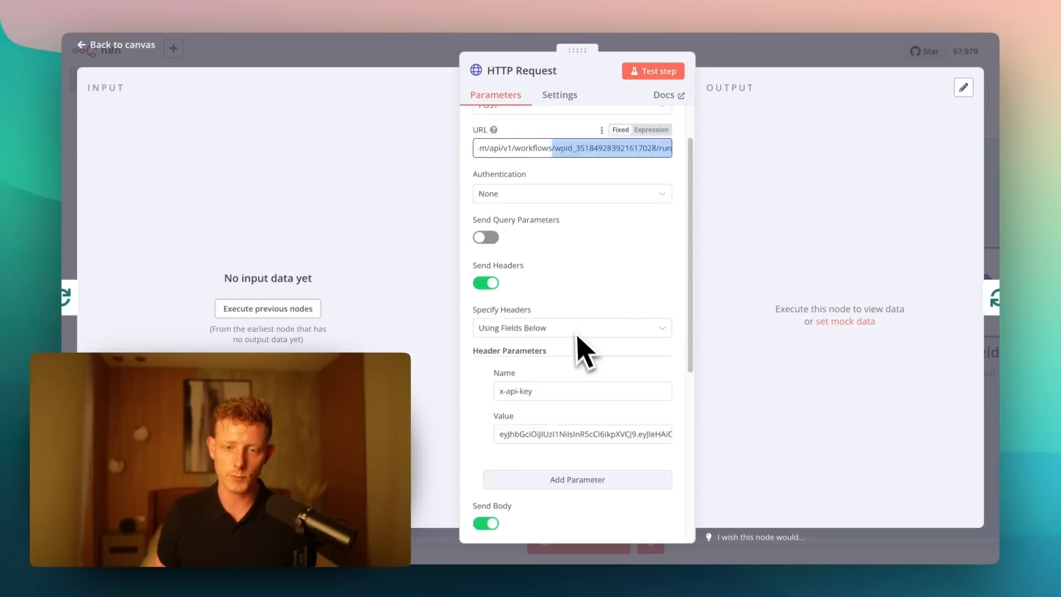
left_click_drag(507, 204, 512, 205)
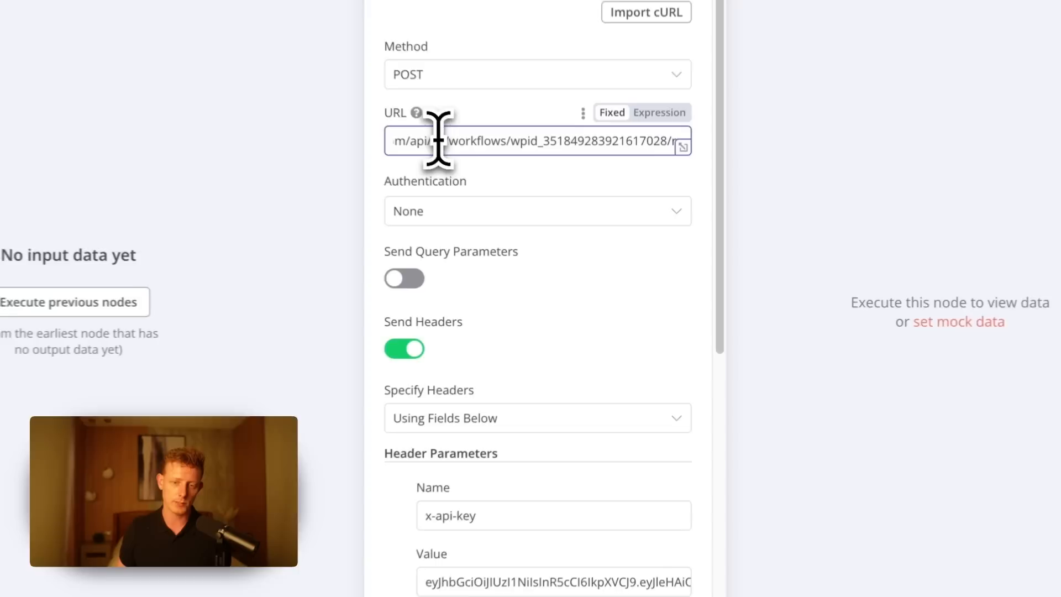
- Expand the HTTP Request's JSON body in the expression editor and review its data, job_urls, resume, additional_information and proxy_location entries
scroll(632, 337, "down", 5)
scroll(628, 345, "down", 6)
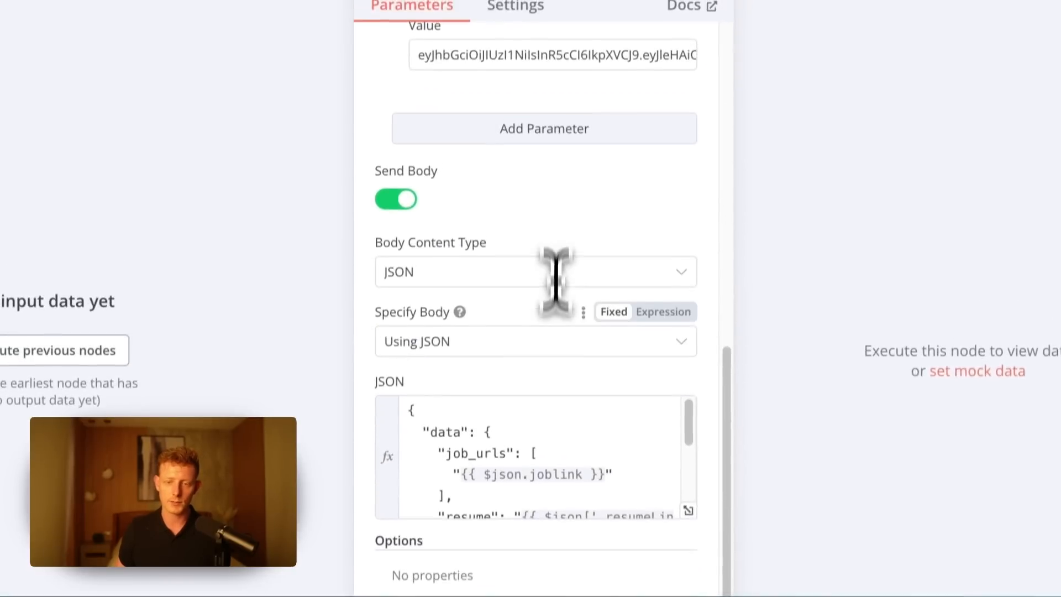
scroll(536, 402, "down", 5)
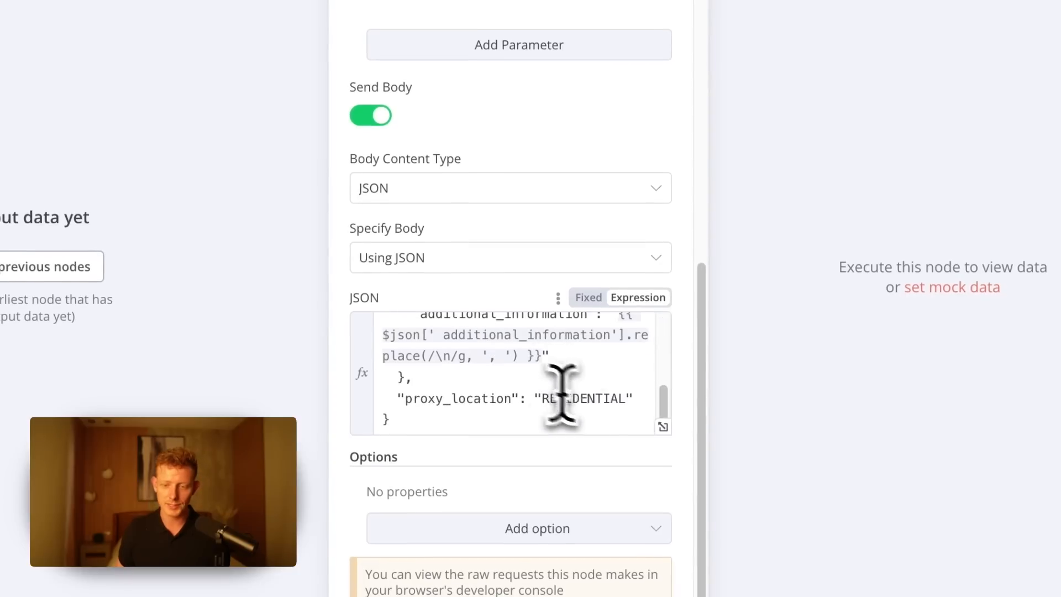
left_click(664, 430)
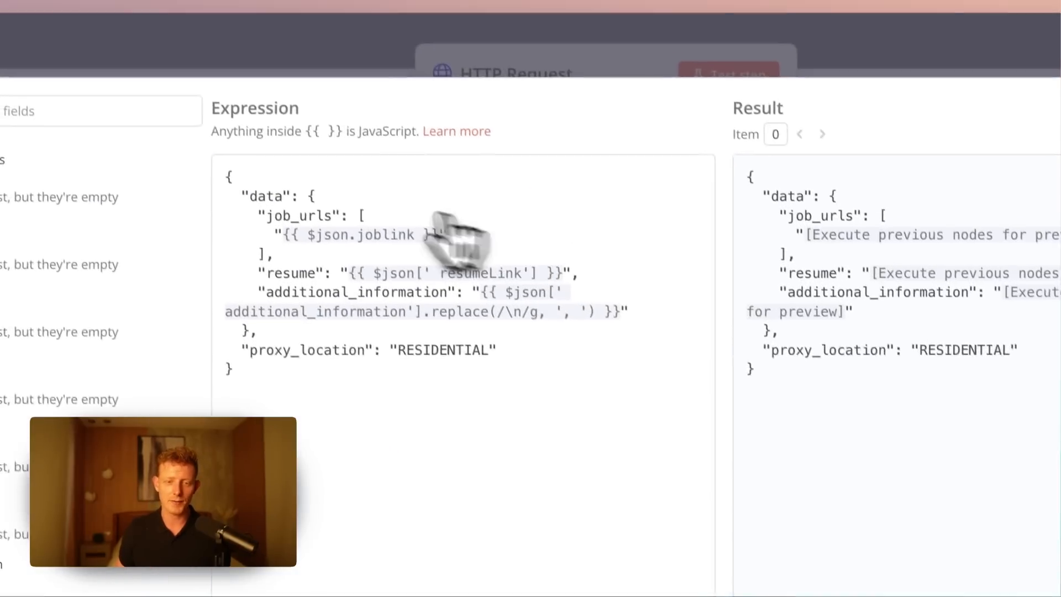
left_click_drag(440, 373, 310, 268)
left_click(276, 199)
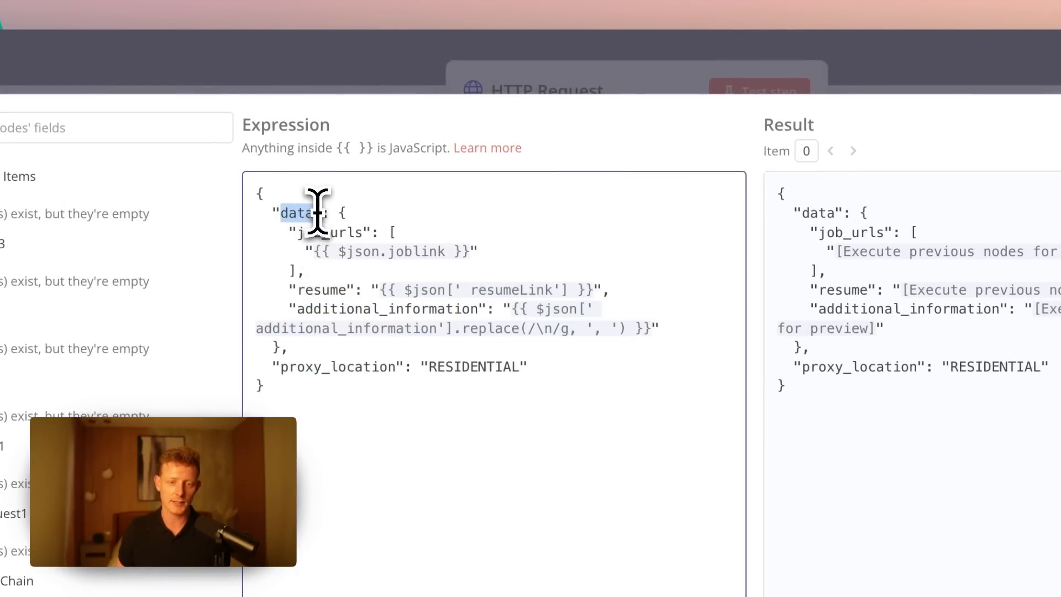
left_click(452, 382)
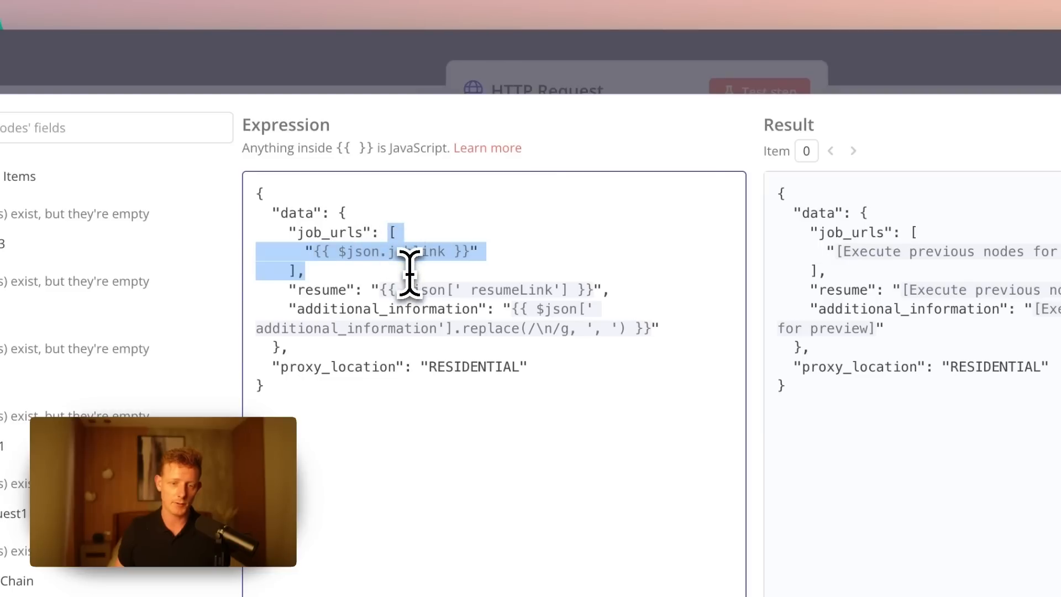
left_click_drag(306, 237, 540, 362)
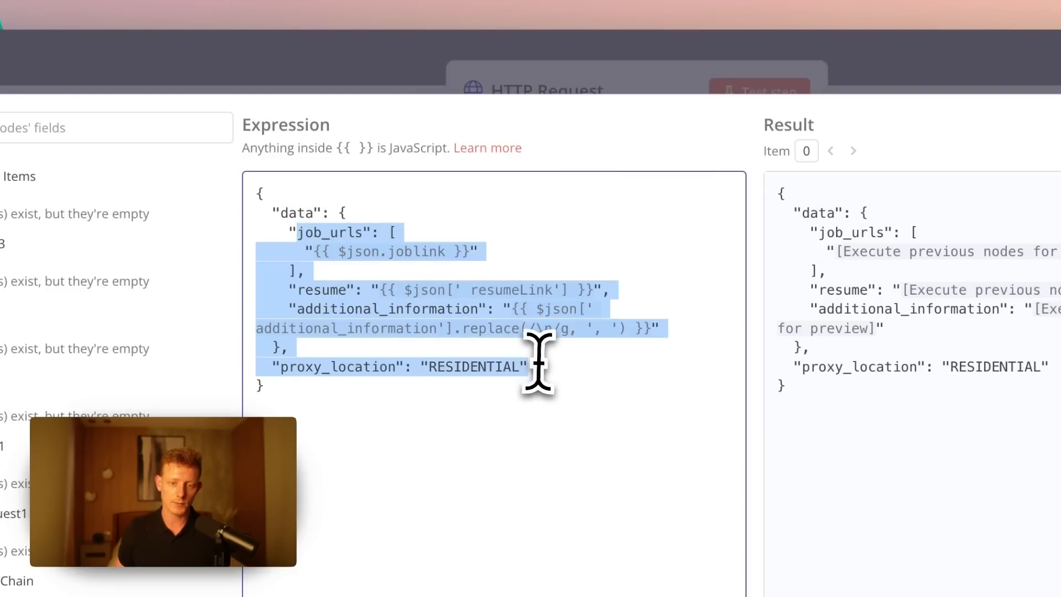
- Switch to Skyvern, open the Job Application Workflow for editing and inspect the resume and job_urls parameters in the parsed_resume and for_each_job blocks
left_click(768, 0)
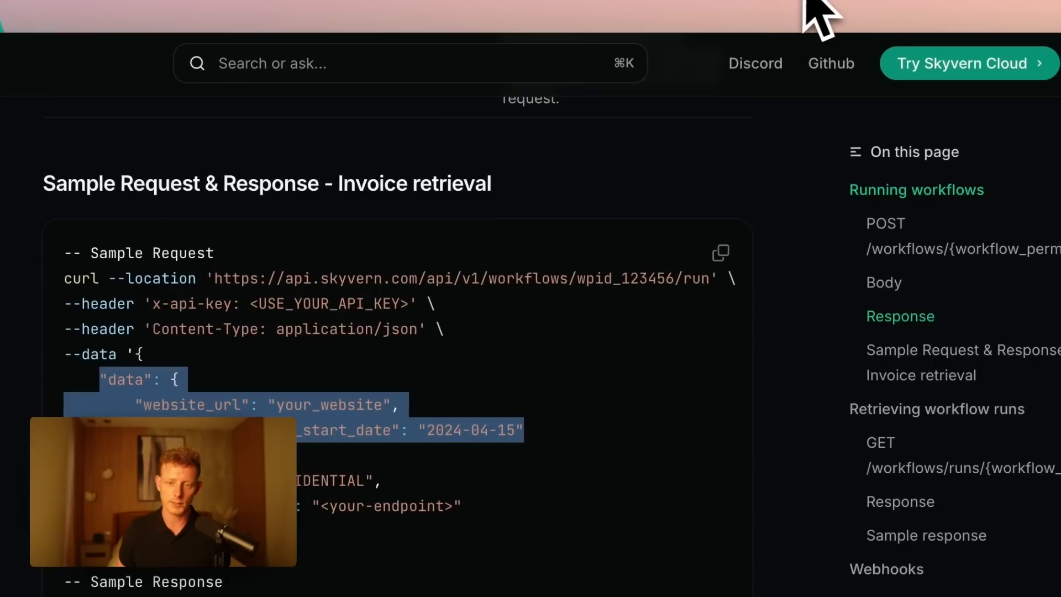
left_click(812, 0)
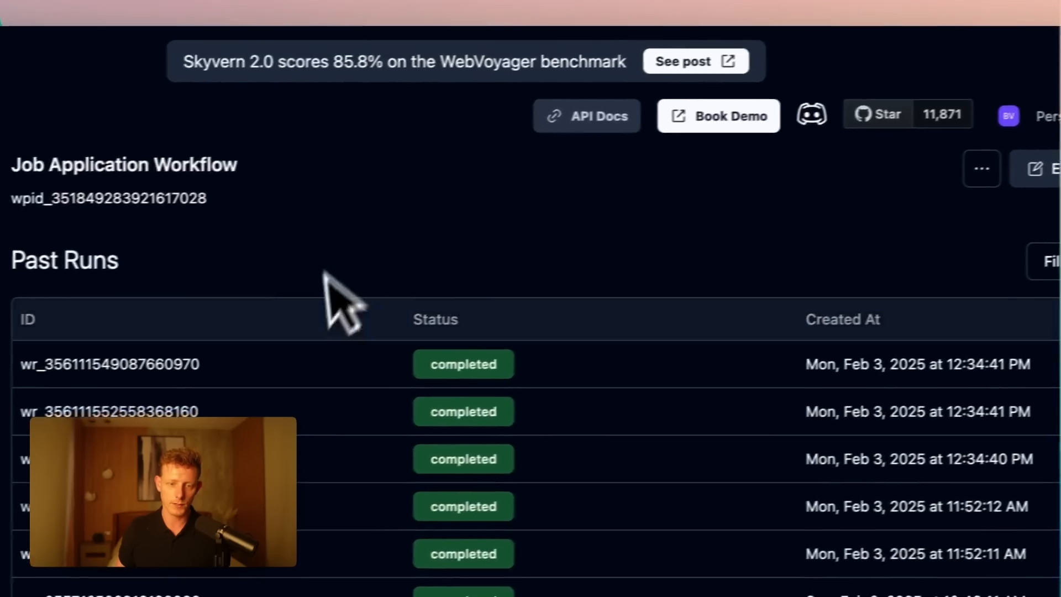
left_click(1004, 175)
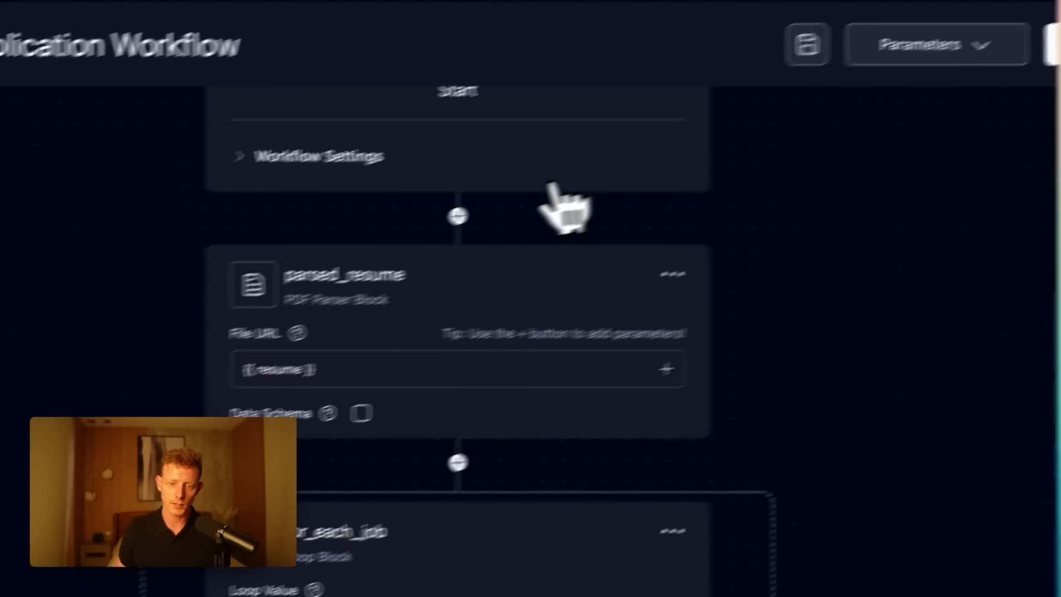
left_click_drag(315, 369, 251, 386)
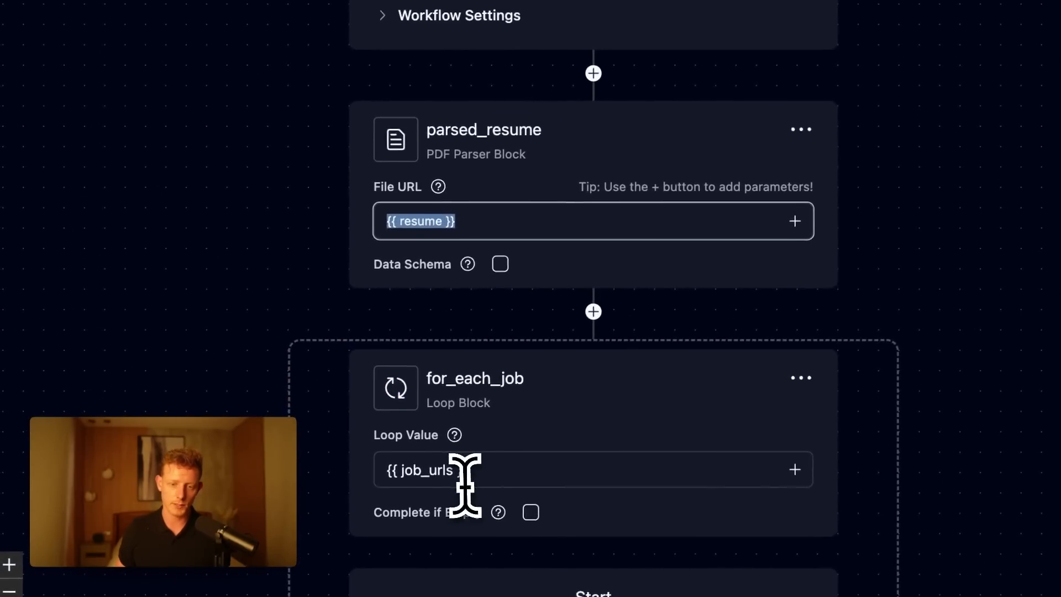
left_click(461, 491)
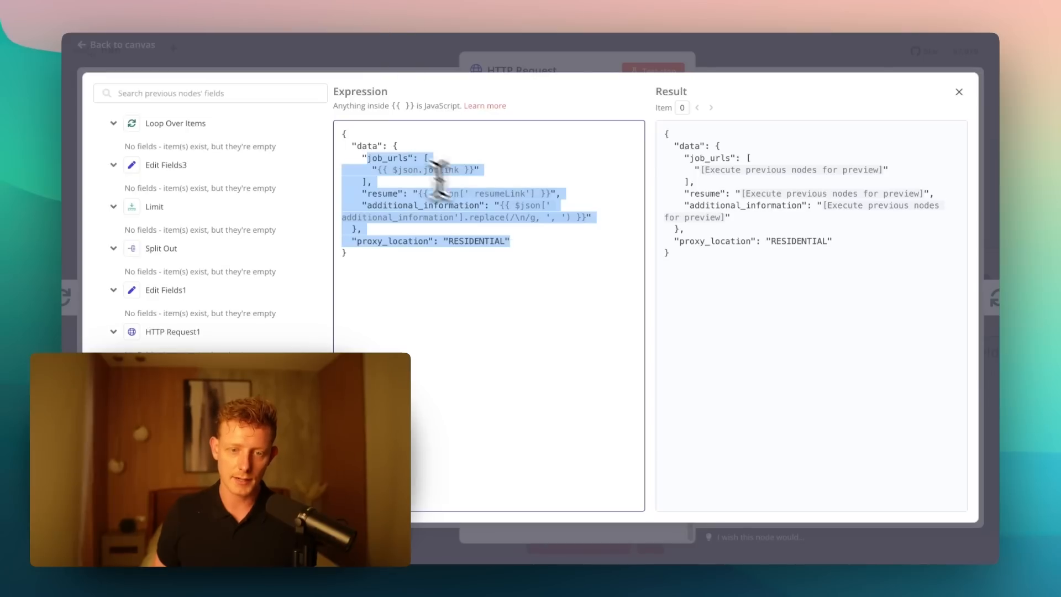
- Compare the JSON body's data object with the invoice retrieval sample request in Skyvern's Running Workflows documentation
left_click_drag(352, 146, 366, 146)
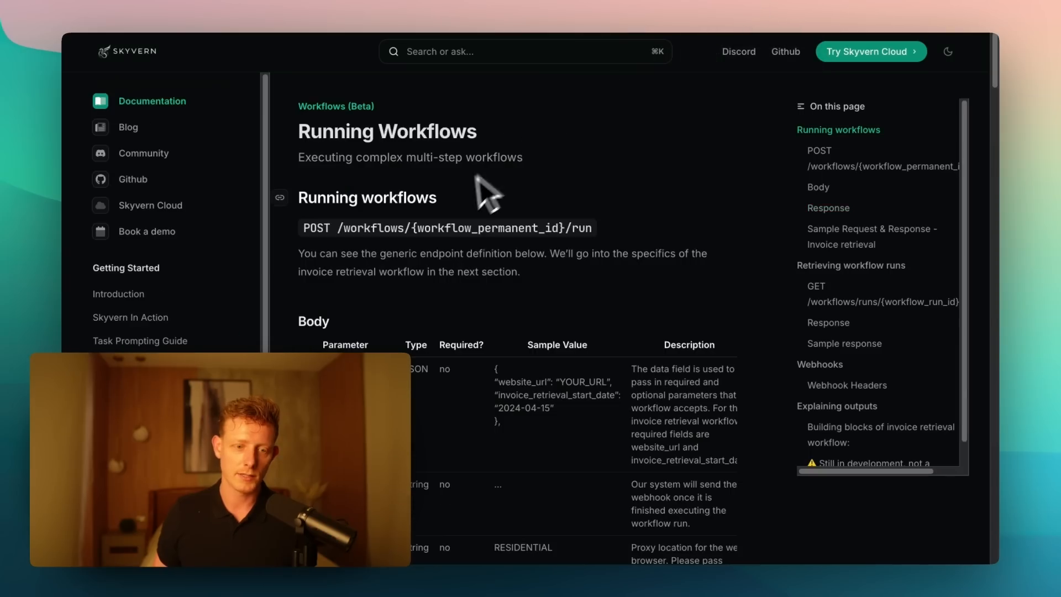
scroll(166, 331, "down", 10)
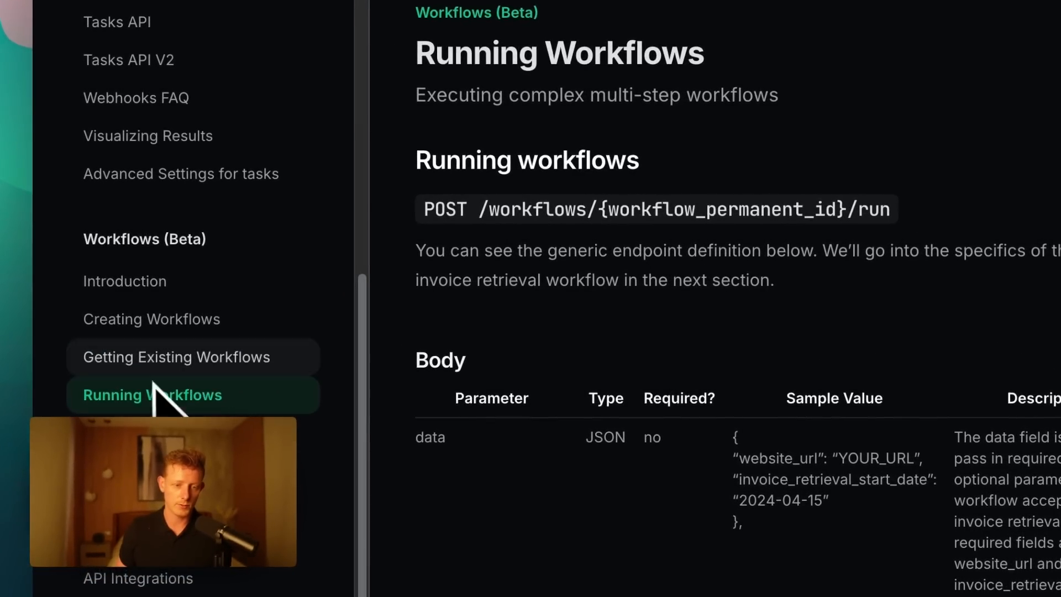
scroll(592, 284, "down", 20)
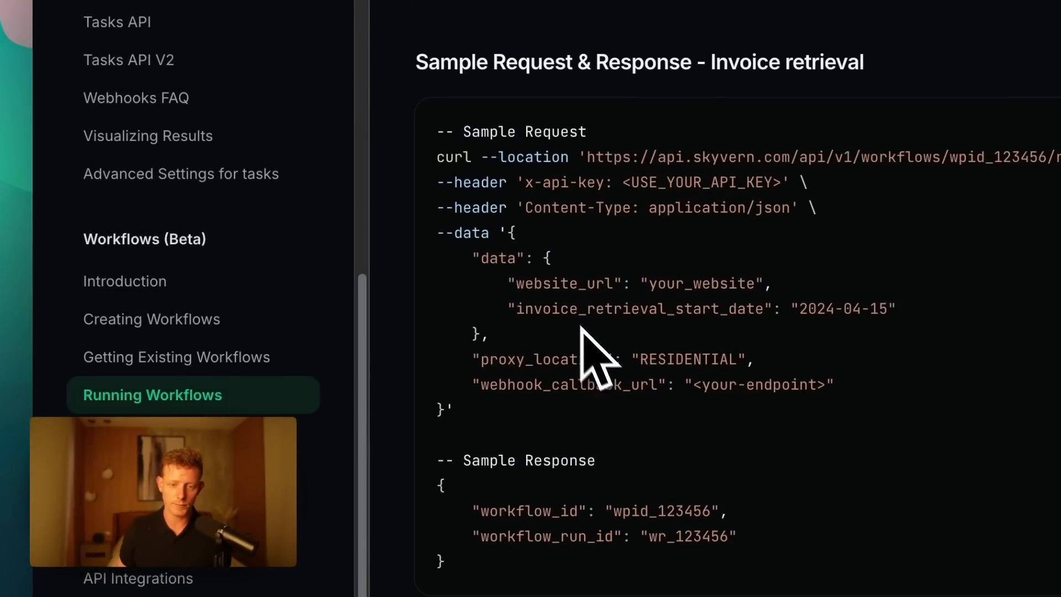
left_click_drag(453, 233, 523, 258)
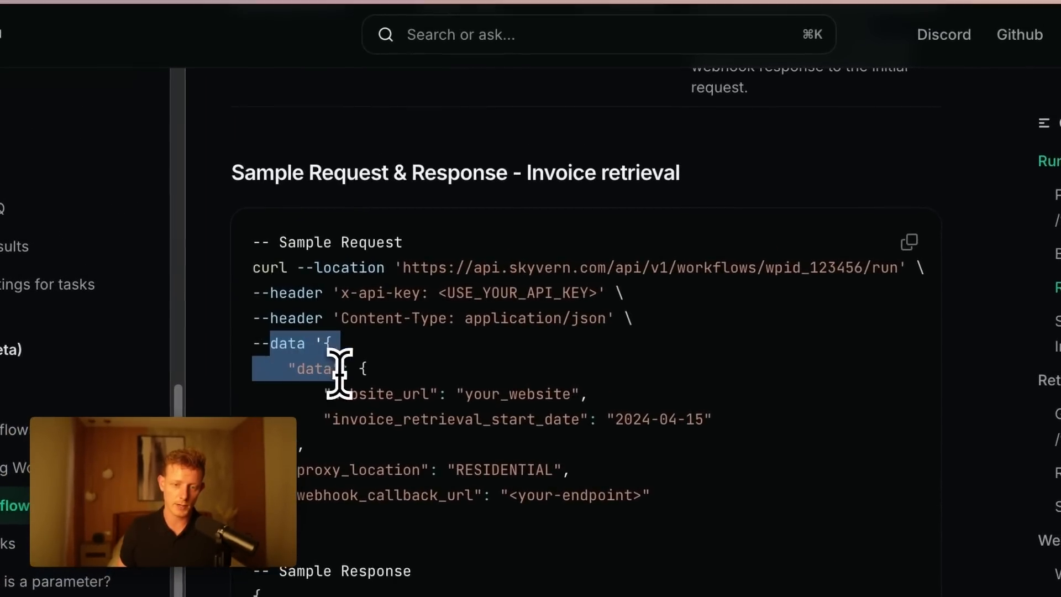
left_click_drag(325, 393, 284, 361)
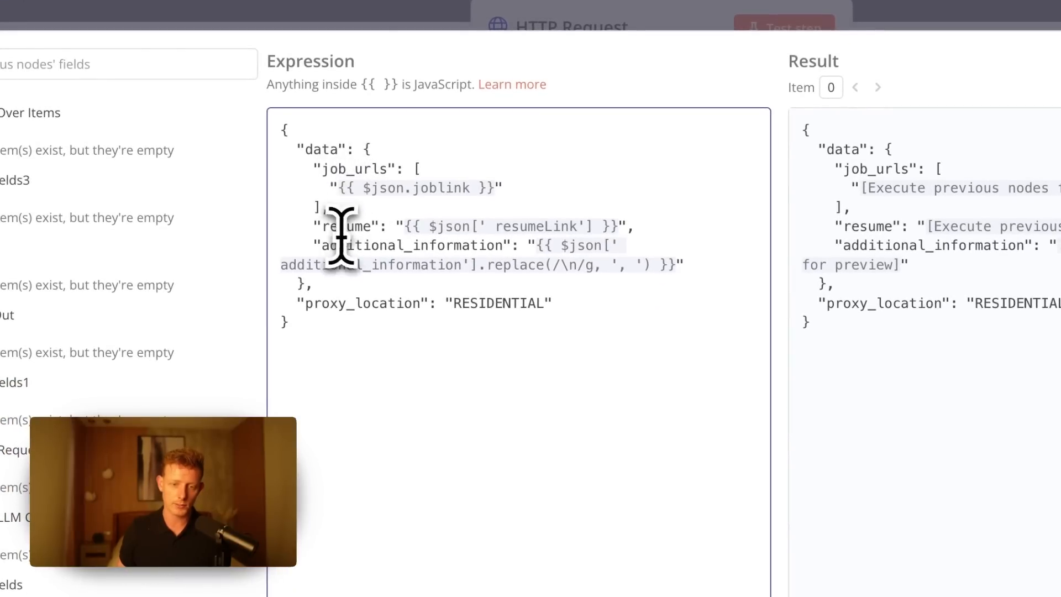
- Highlight the additional_information and proxy_location entries in the HTTP Request's JSON body, then close the expression editor and the node
left_click_drag(321, 246, 471, 244)
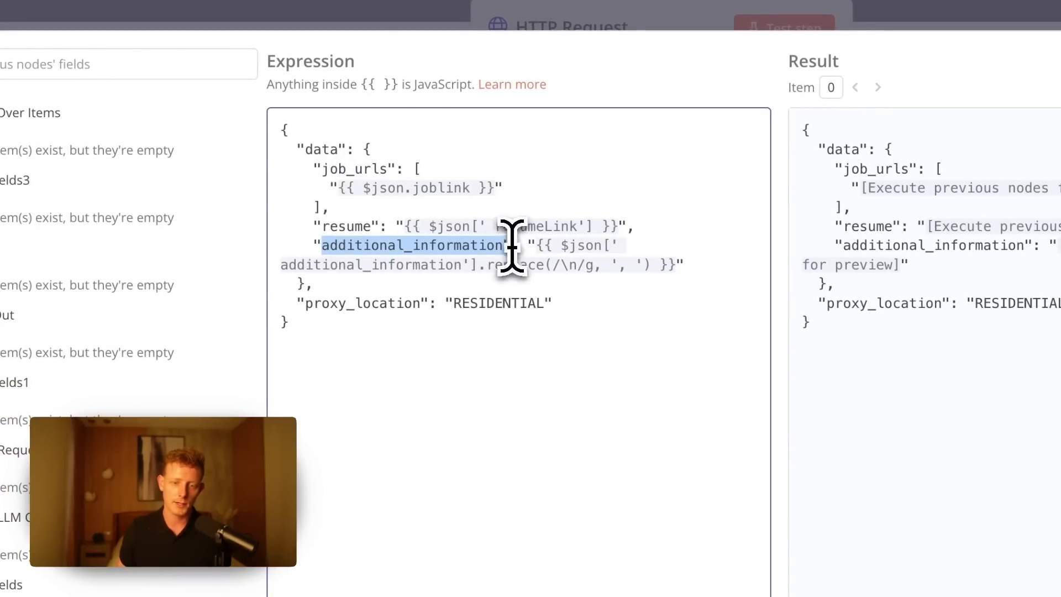
left_click_drag(297, 302, 327, 304)
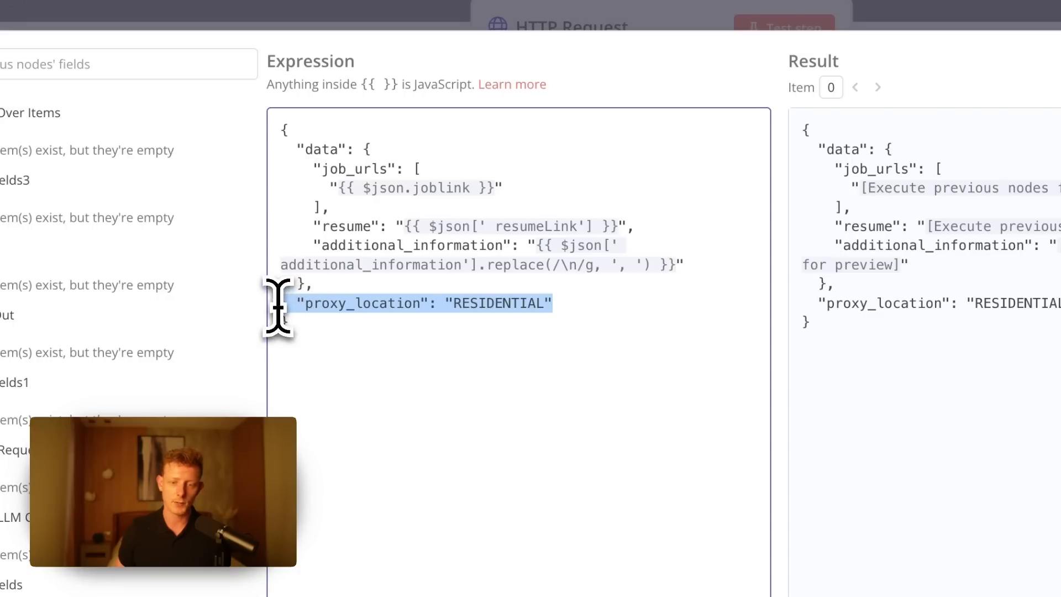
left_click_drag(580, 305, 285, 305)
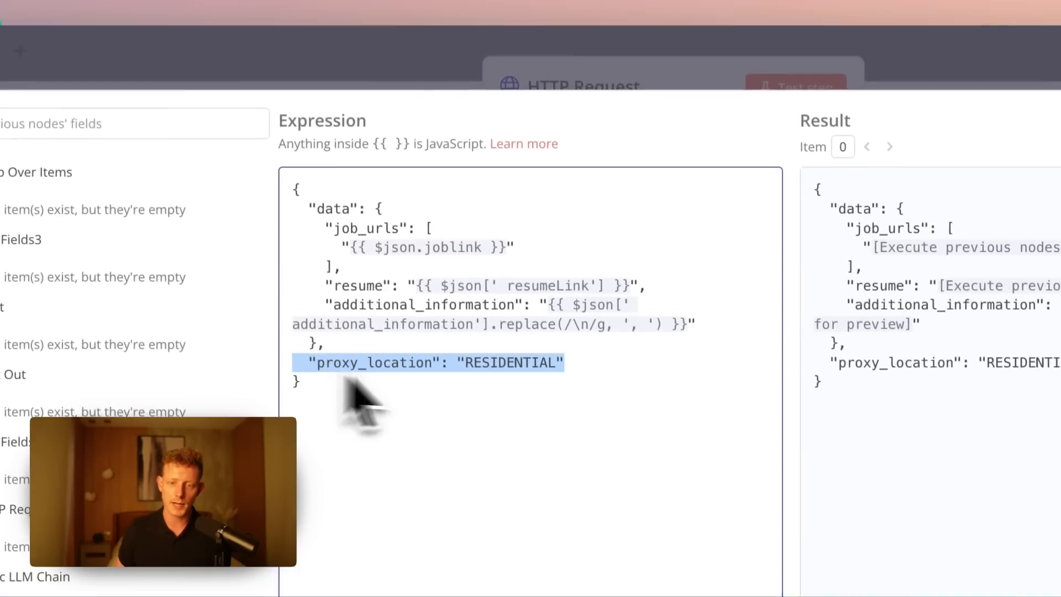
left_click(503, 88)
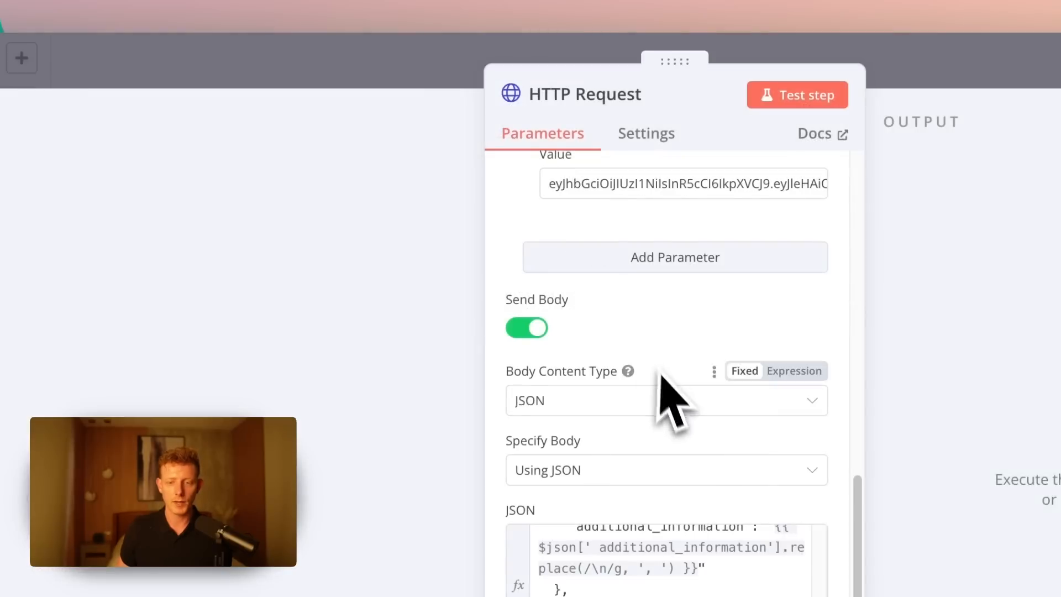
left_click(935, 73)
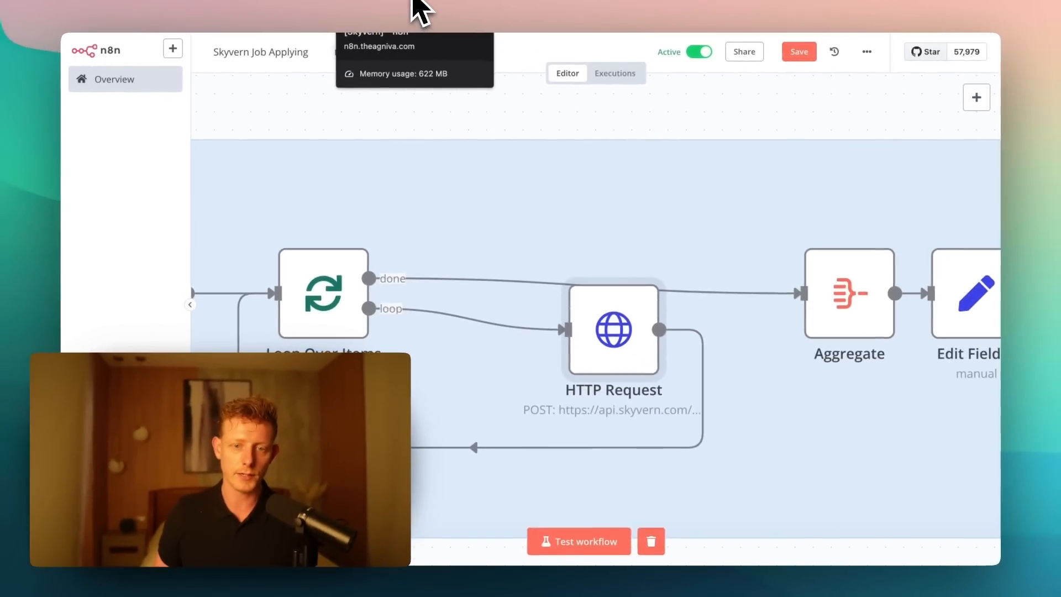
- Switch to the Contact us form - subagent [Skyvern] workflow and review the name, email and additionalInformation inputs of its Workflow Input Trigger
left_click(413, 1)
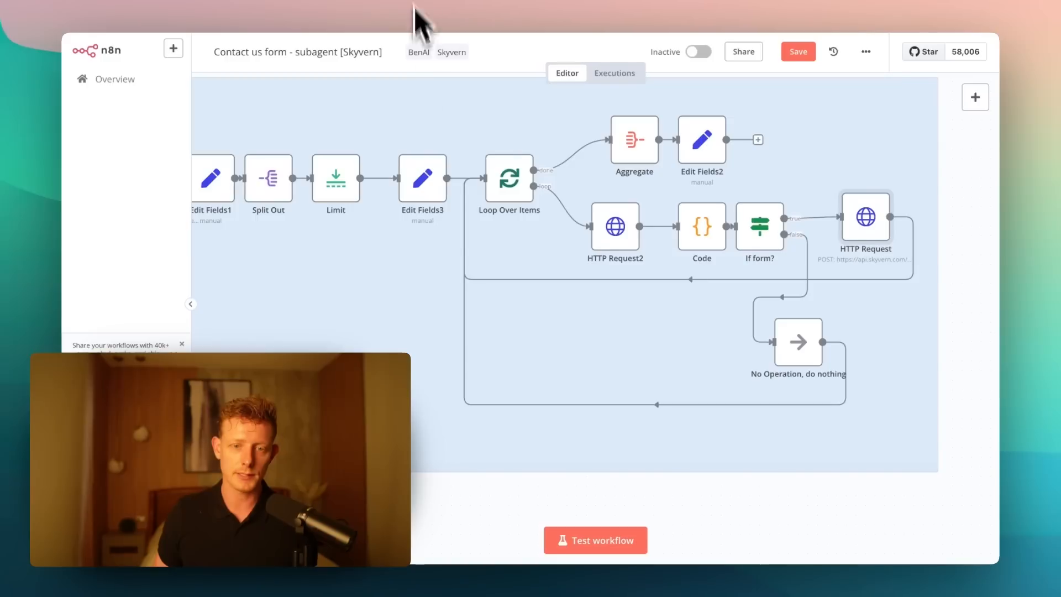
scroll(480, 476, "down", 5)
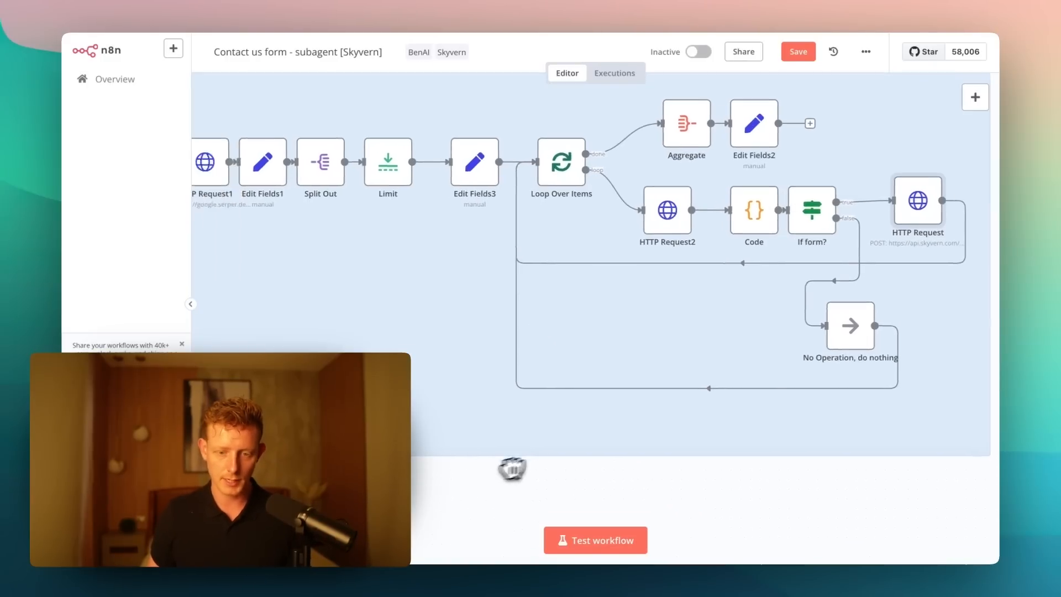
left_click_drag(440, 474, 558, 468)
scroll(369, 278, "up", 5)
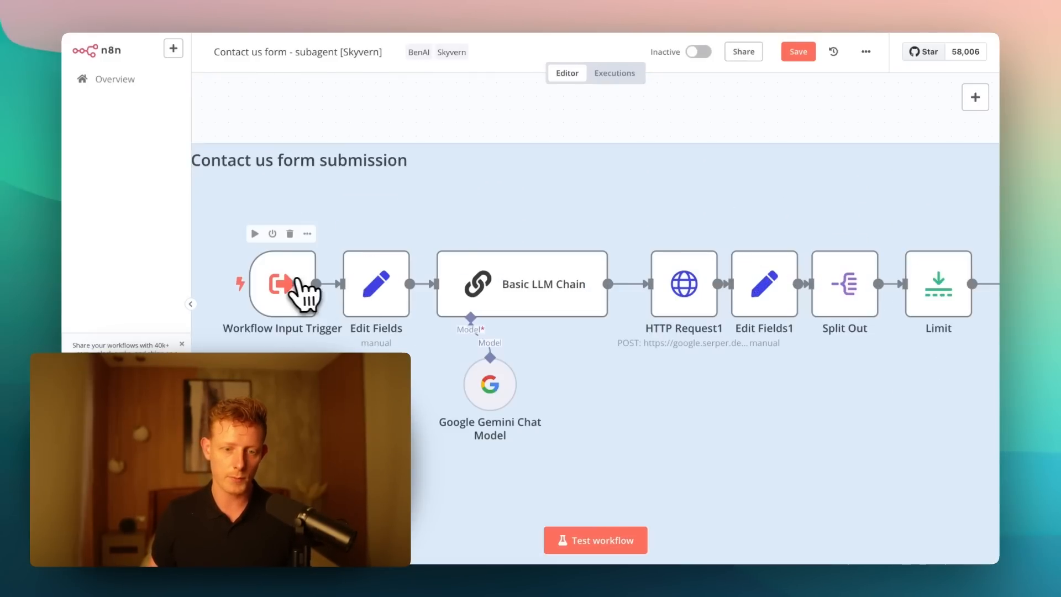
double_click(297, 291)
scroll(213, 275, "down", 3)
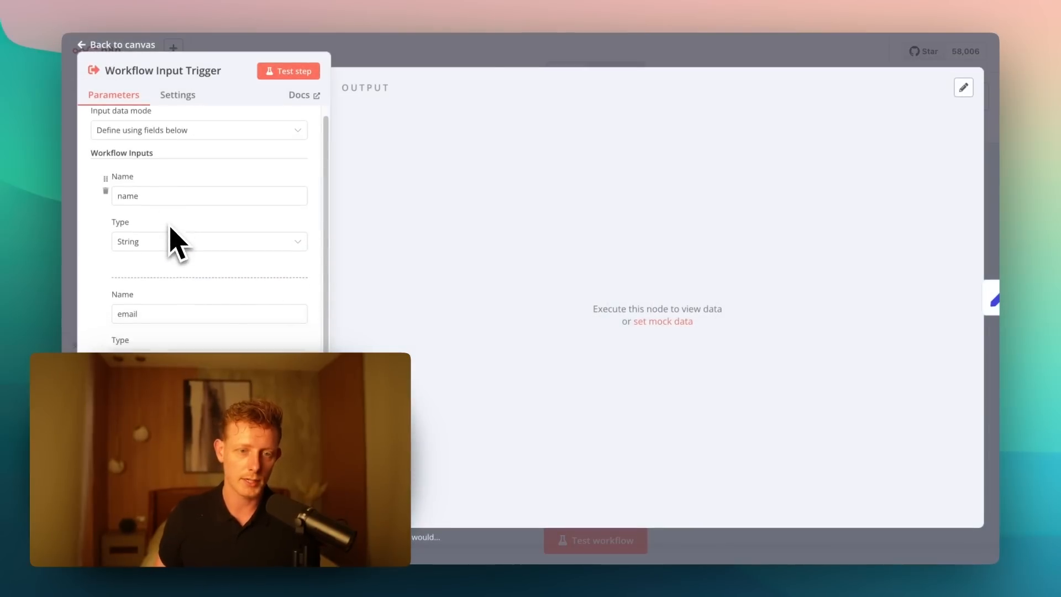
scroll(193, 293, "down", 2)
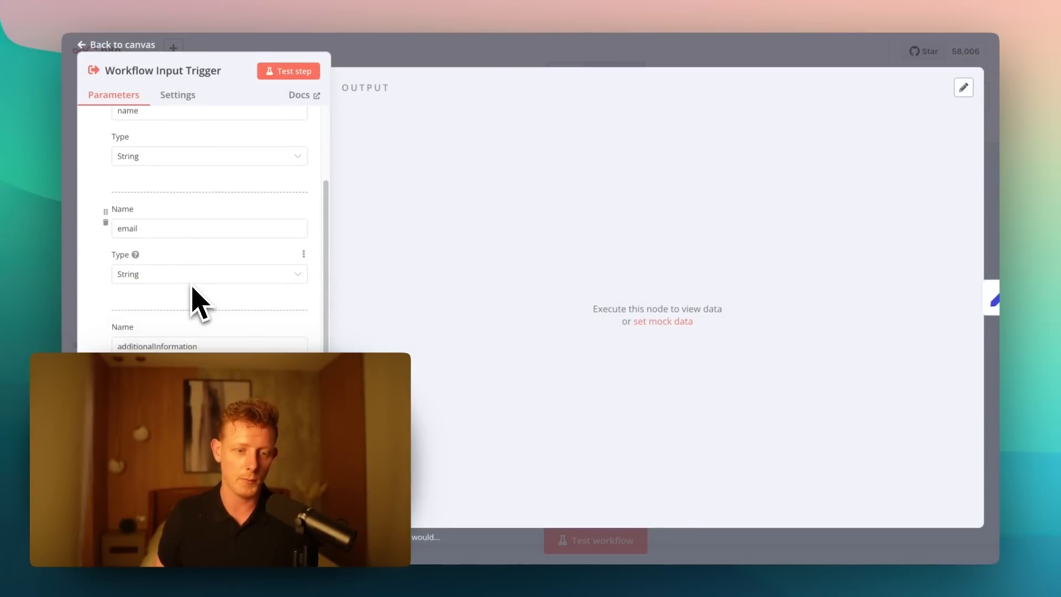
key("Escape")
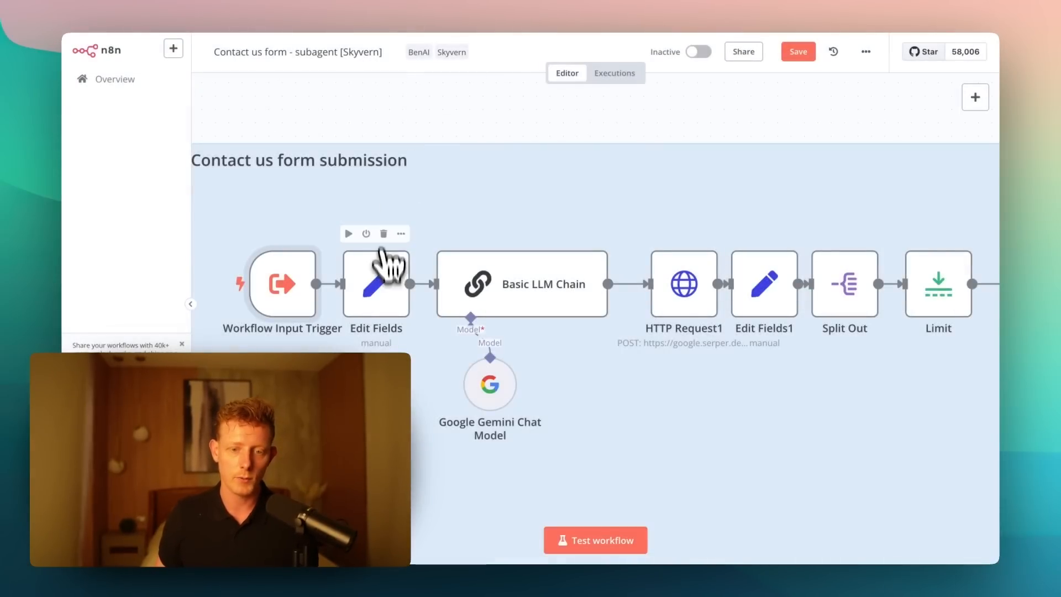
- Review the field mappings in the Edit Fields node and the search query prompt in the Basic LLM Chain node
double_click(383, 290)
scroll(489, 376, "down", 3)
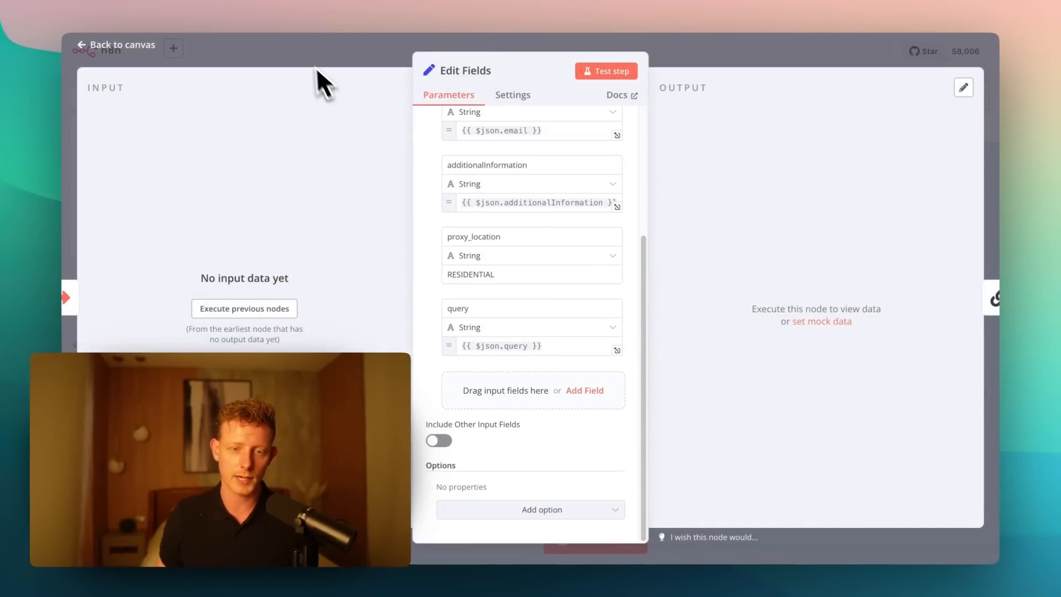
key("Escape")
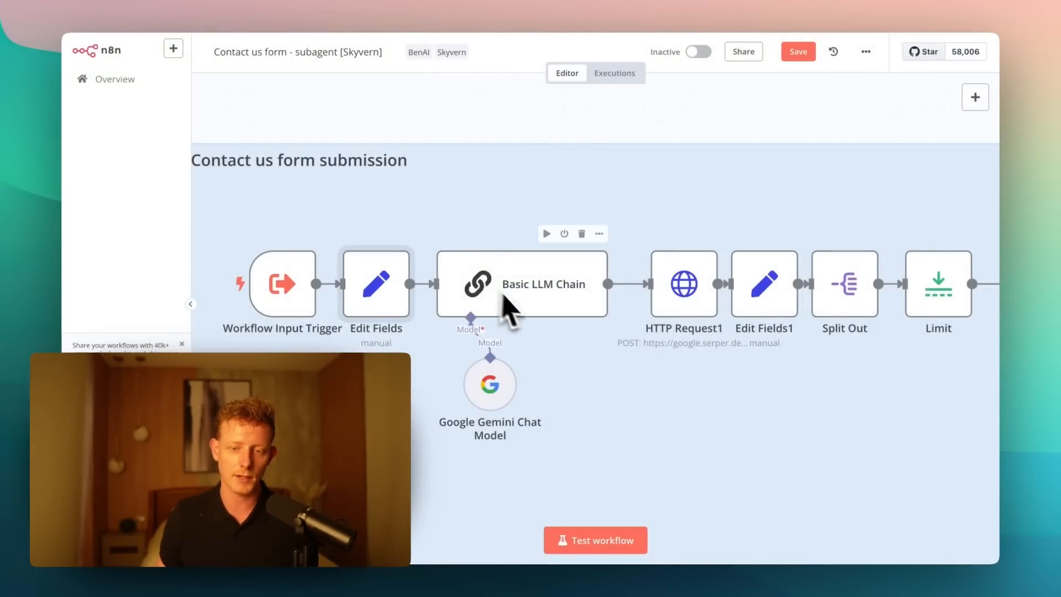
double_click(513, 293)
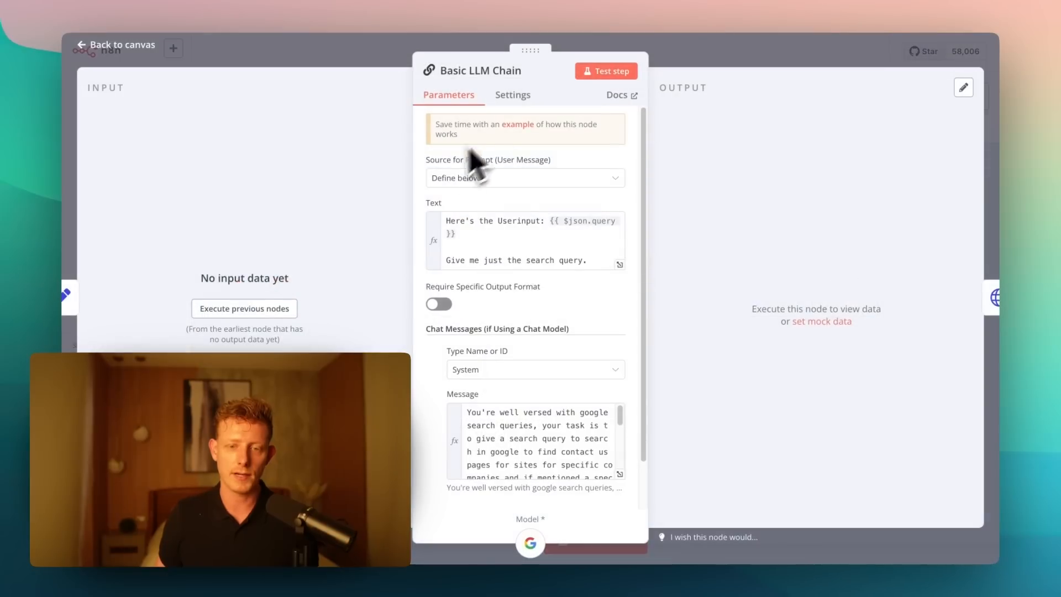
scroll(486, 270, "down", 2)
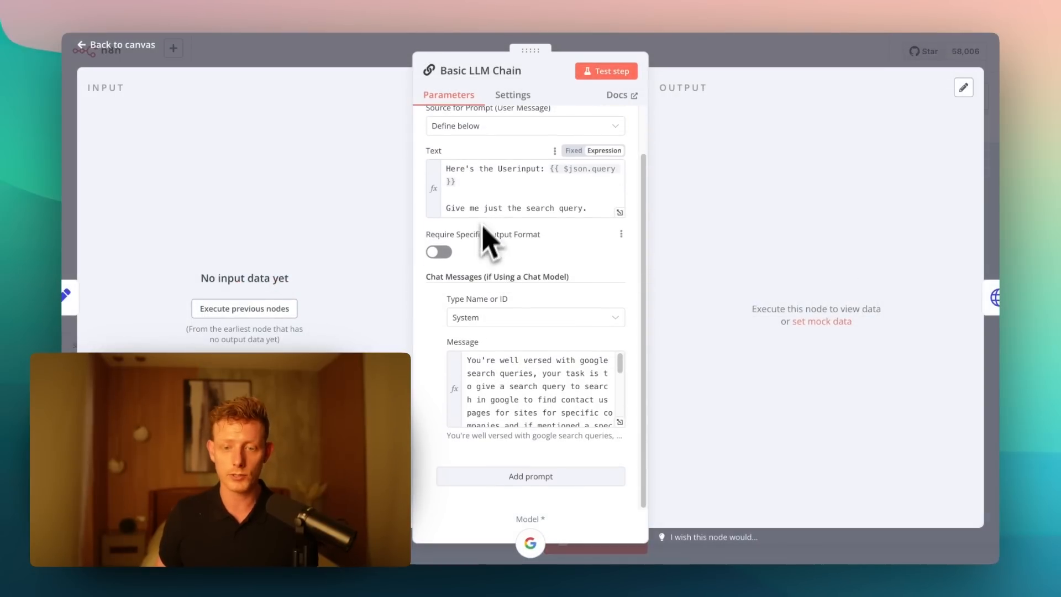
left_click(345, 91)
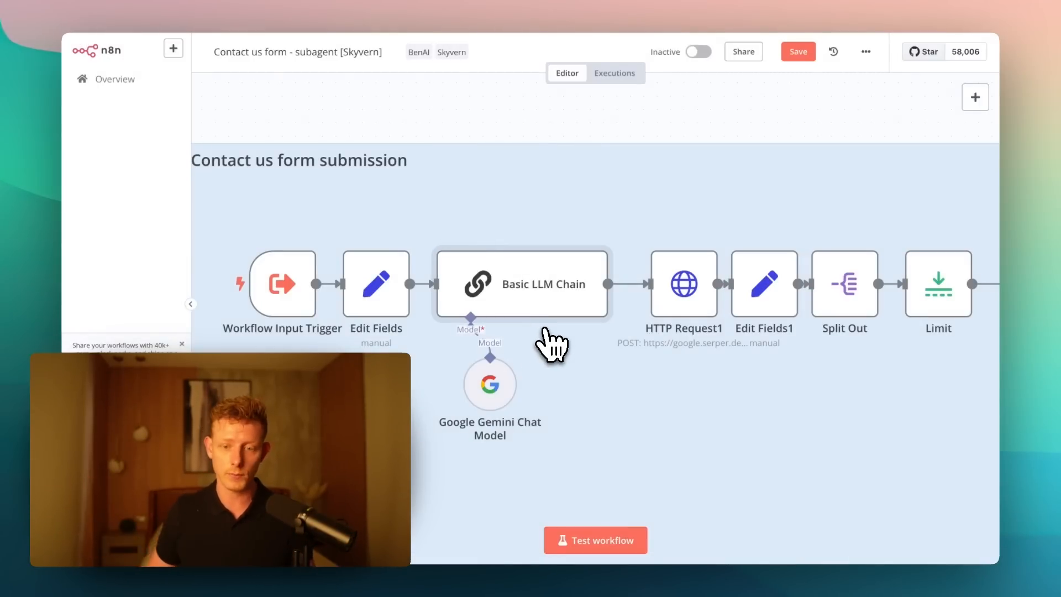
- Open HTTP Request1 briefly, then inspect the Organic array mapping in the Edit Fields1 node
left_click_drag(680, 310, 670, 312)
double_click(672, 310)
left_click(702, 74)
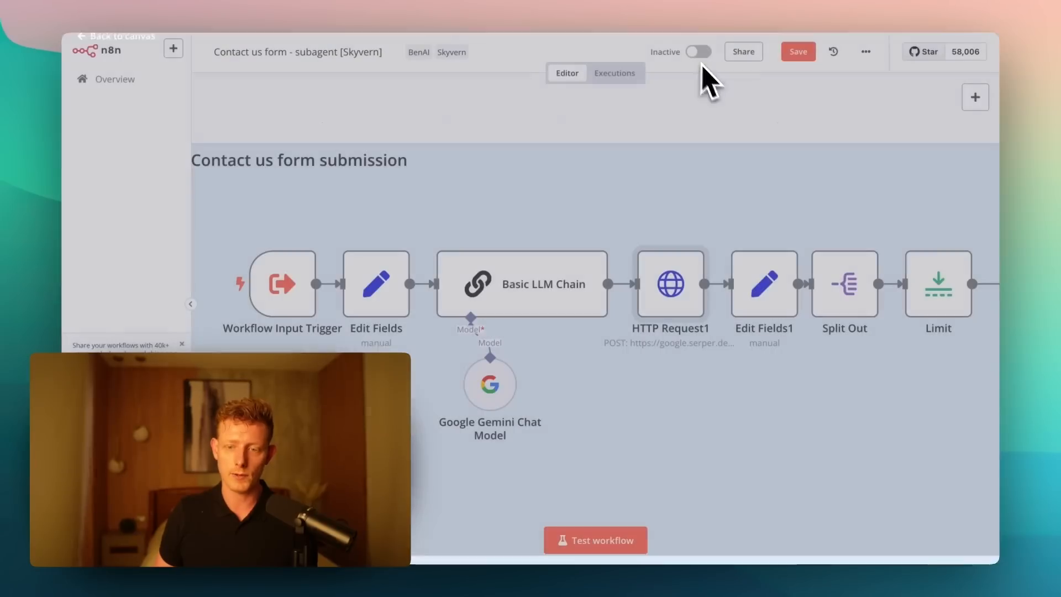
double_click(765, 310)
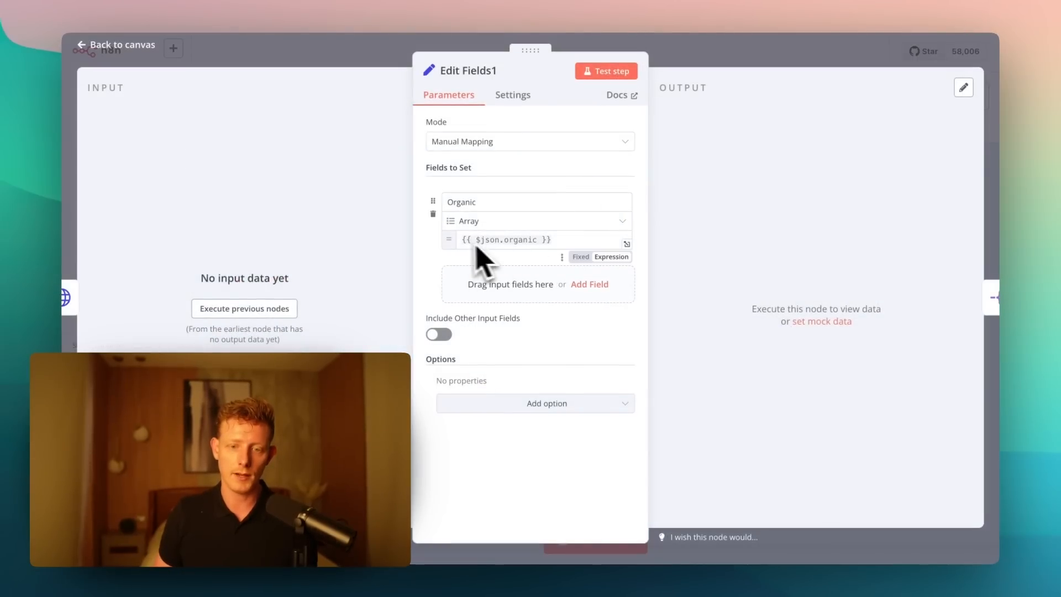
key("Escape")
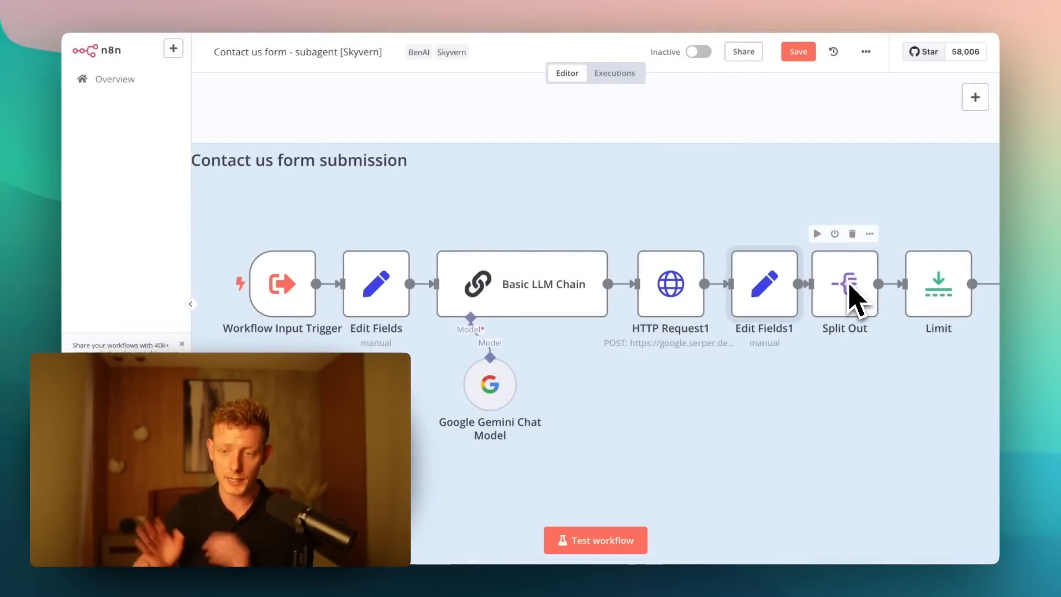
- Trace the contact form flow from Split Out through Limit and Edit Fields3 to the Loop Over Items branches
left_click_drag(790, 120, 480, 123)
mouse_move(681, 132)
left_mouse_down()
mouse_move(616, 130)
mouse_move(695, 131)
mouse_move(663, 131)
mouse_move(687, 124)
left_mouse_up()
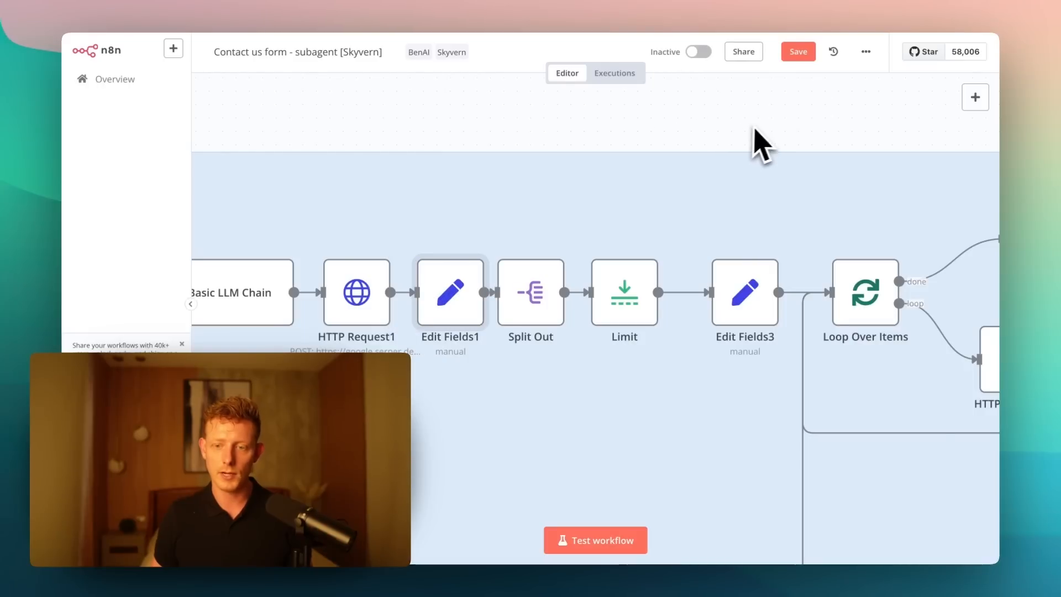
left_click_drag(769, 105, 577, 100)
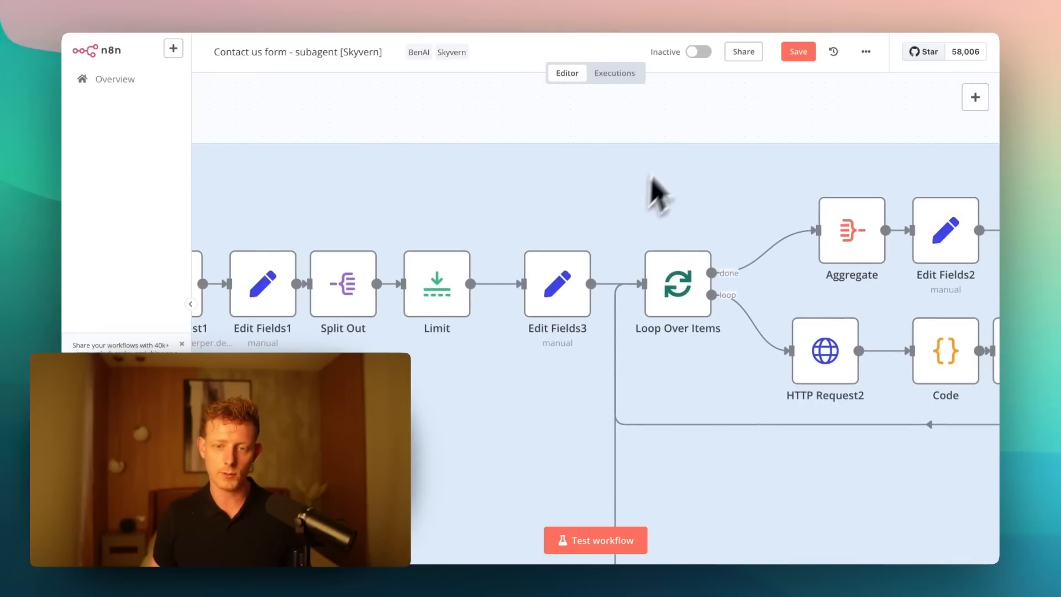
left_click_drag(687, 108, 559, 109)
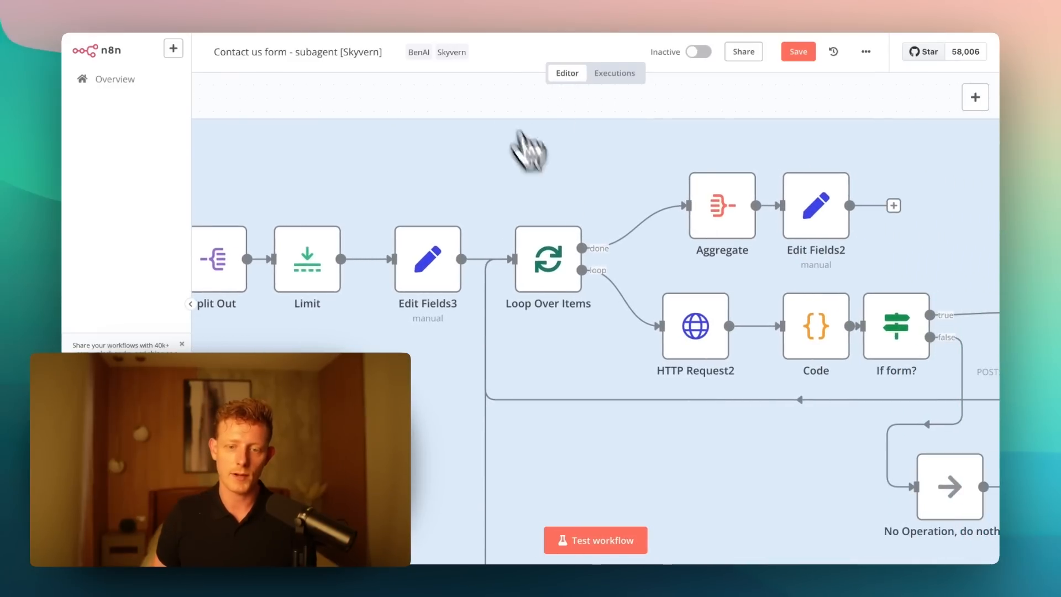
mouse_move(561, 274)
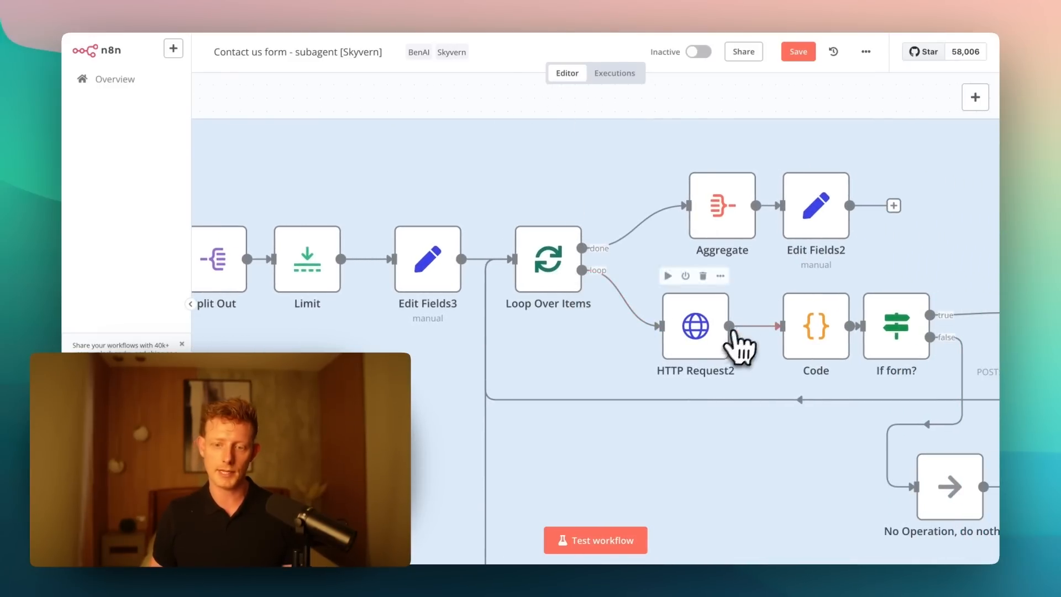
- Open HTTP Request2 and examine its GET request, highlighting the {{ $json.contactlink }} expression used as the URL
left_click(811, 331)
left_click_drag(815, 340, 802, 340)
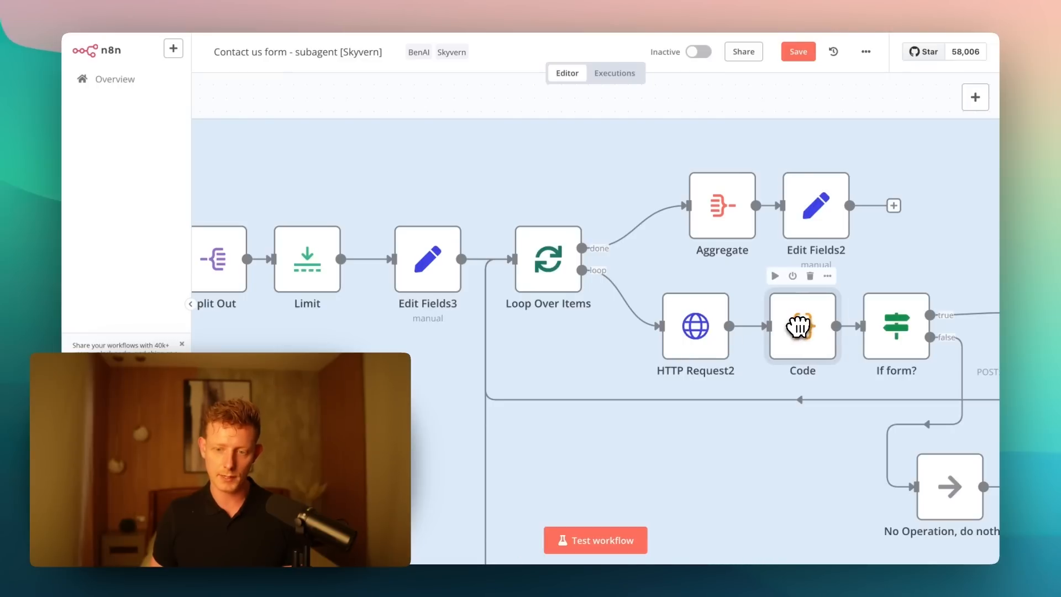
double_click(706, 331)
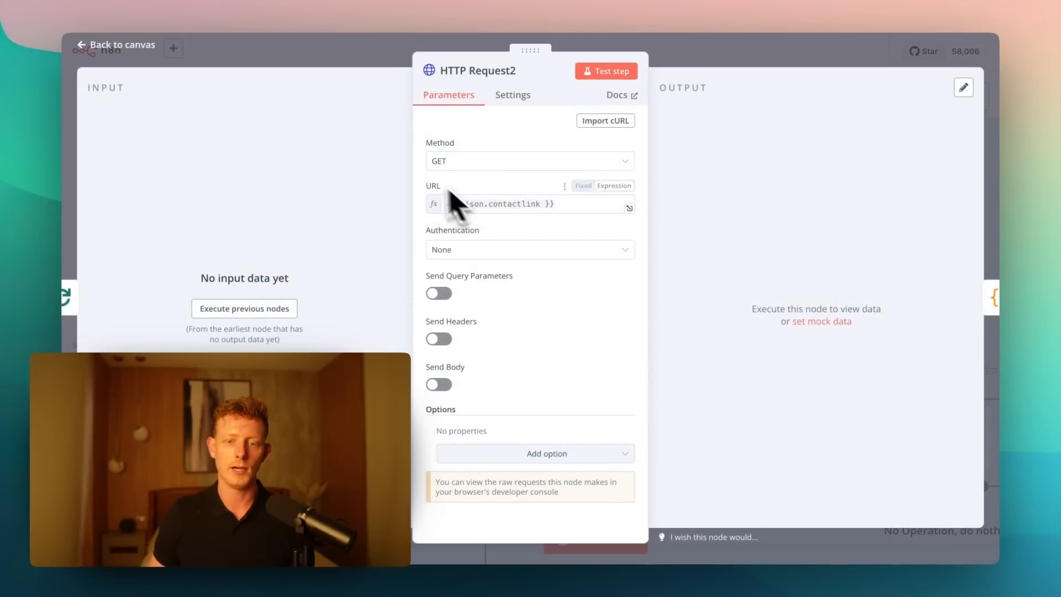
left_click_drag(512, 204, 548, 203)
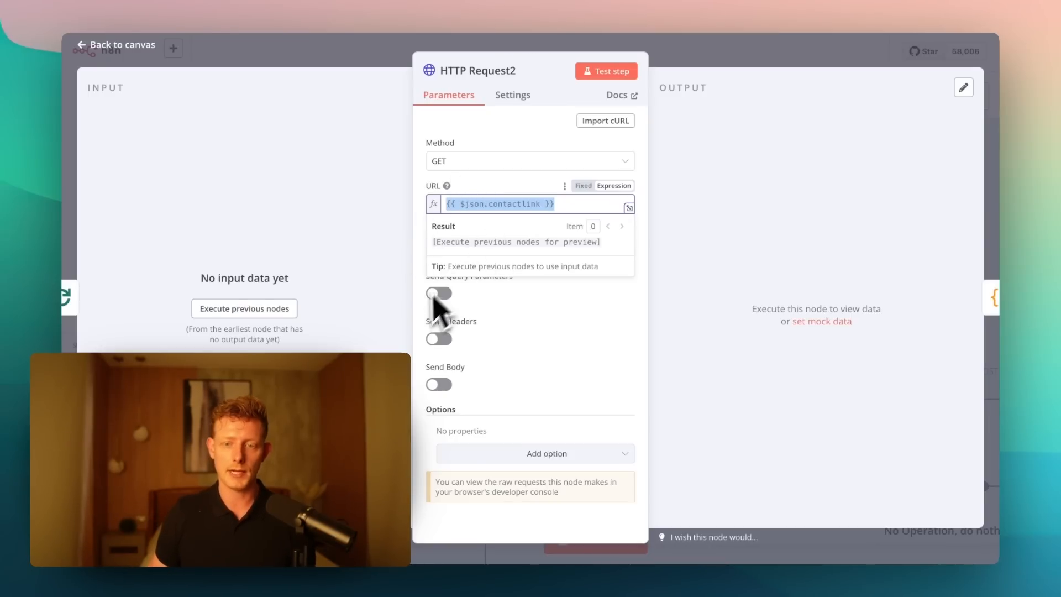
left_click(628, 298)
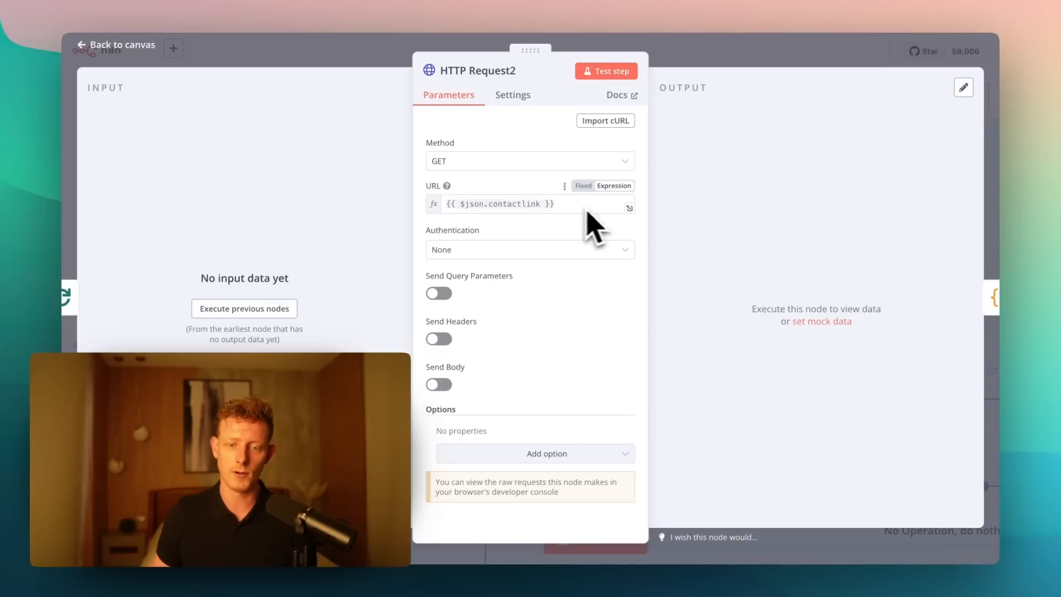
left_click_drag(560, 204, 443, 202)
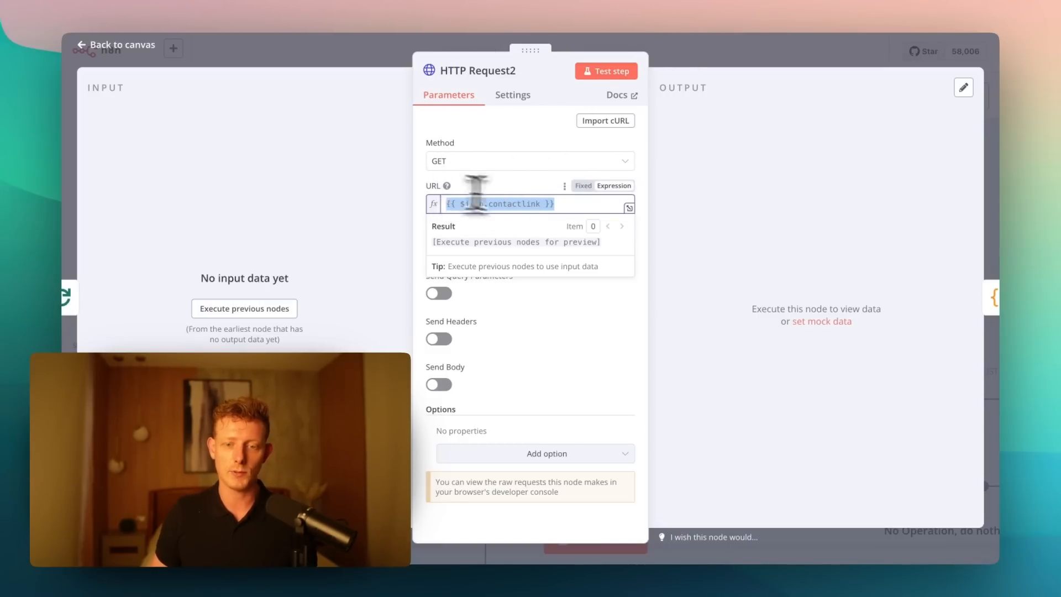
left_click(731, 55)
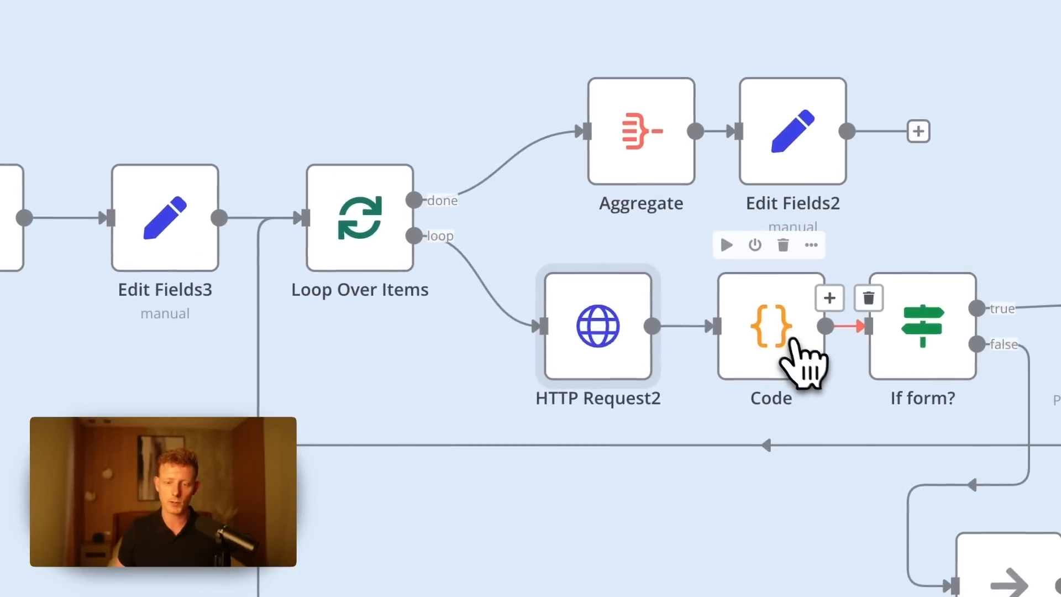
- Open the Code node and review its JavaScript, highlighting the regex that checks the HTML for input or textarea elements
double_click(794, 345)
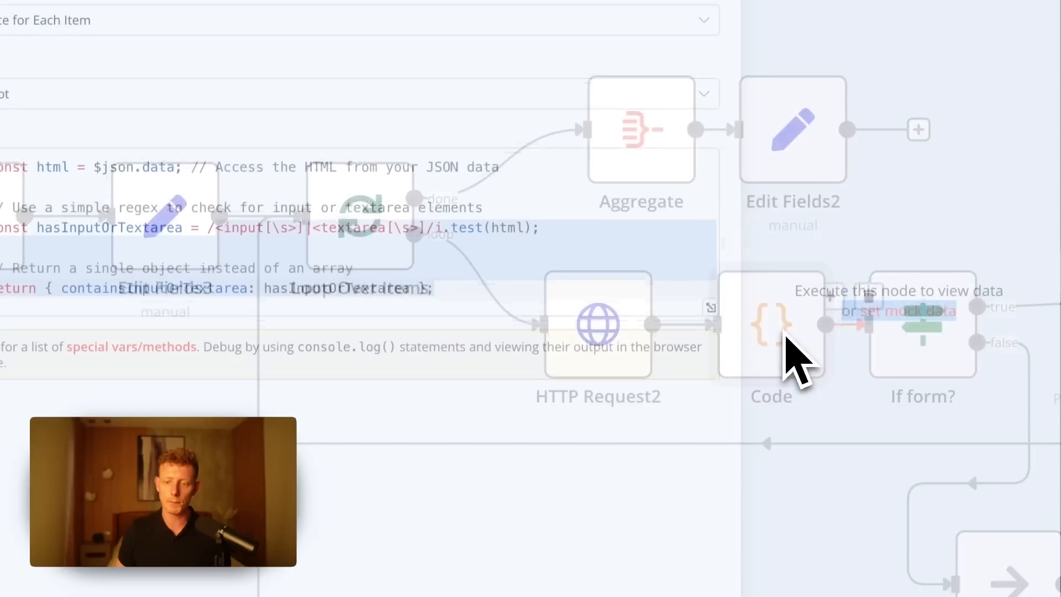
left_click(464, 277)
left_click_drag(447, 307, 294, 244)
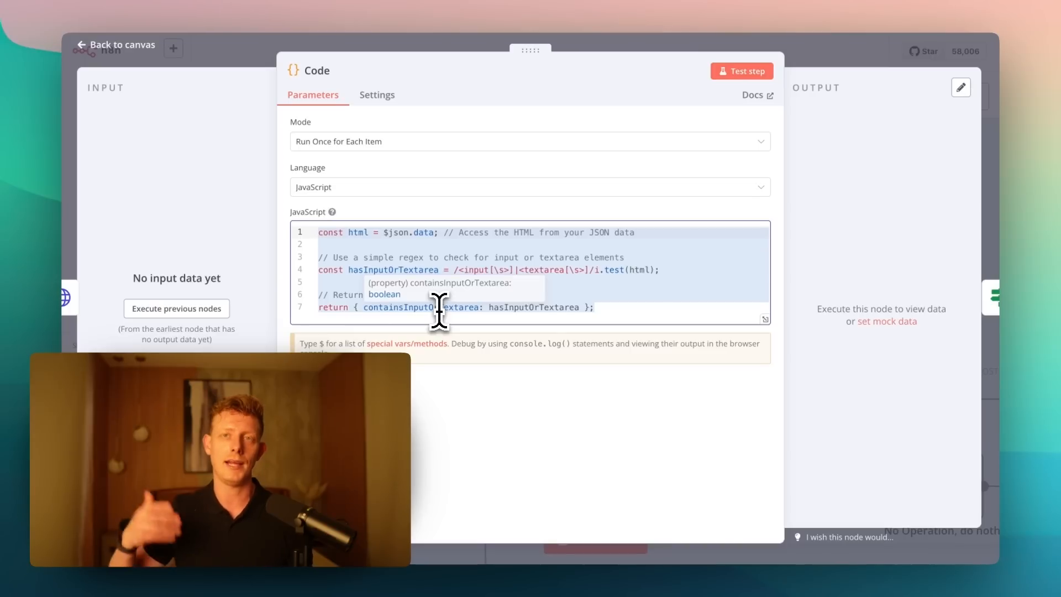
left_click(641, 306)
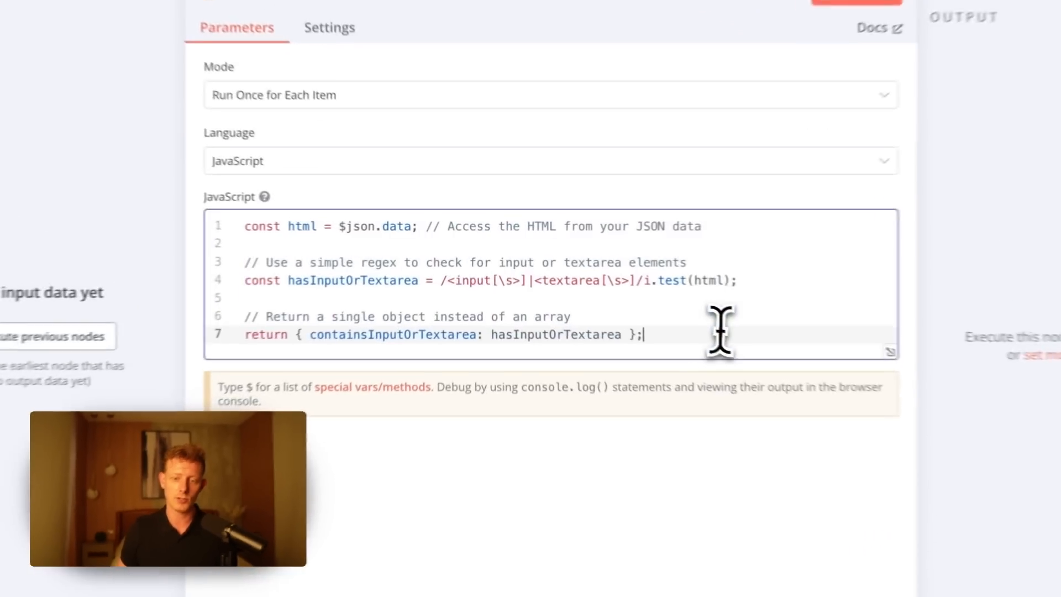
key("shift+Home")
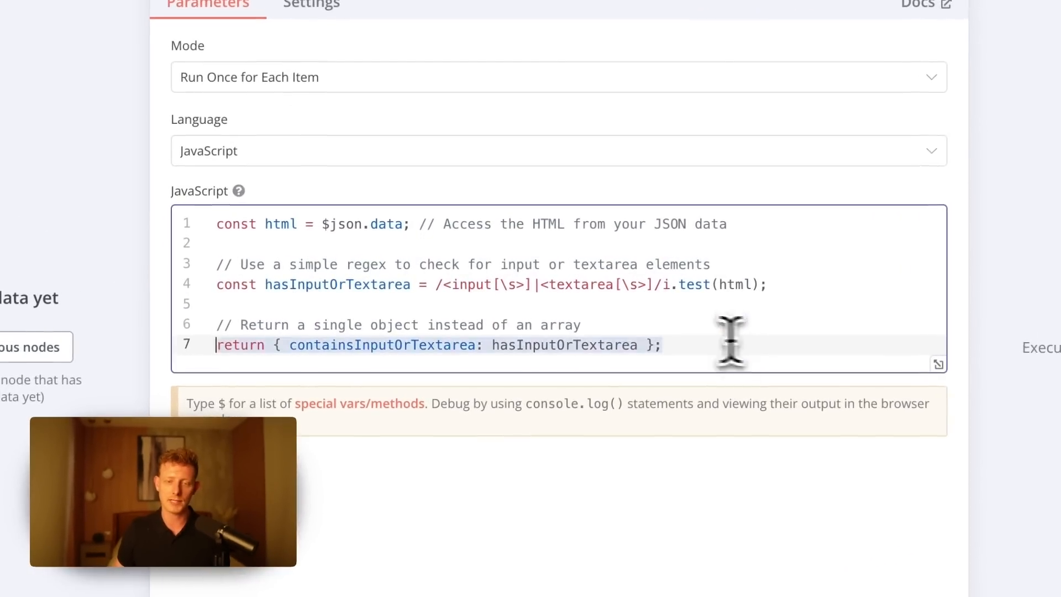
left_click_drag(730, 340, 219, 221)
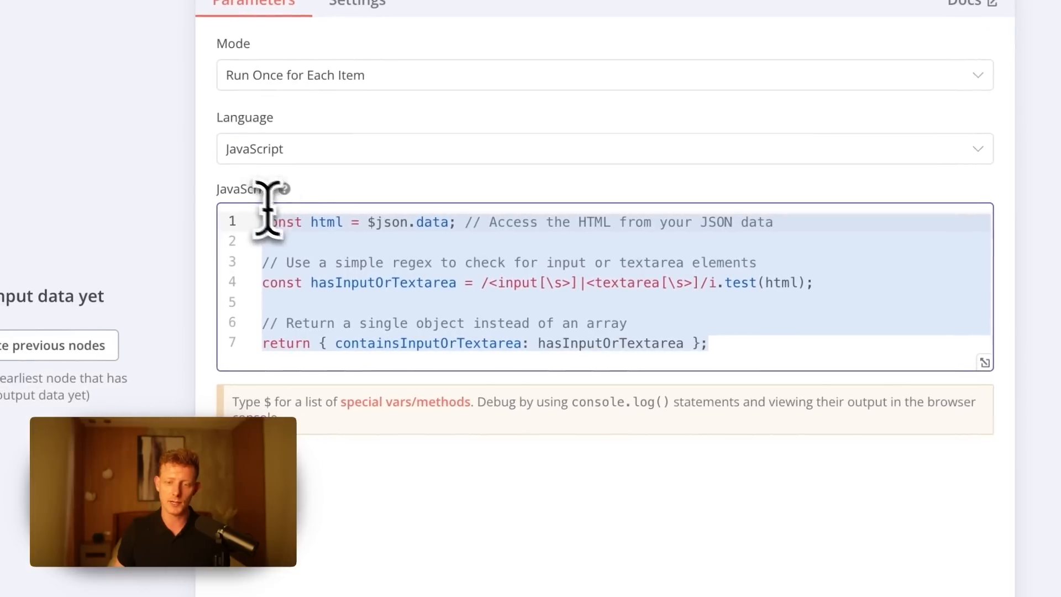
left_click(520, 304)
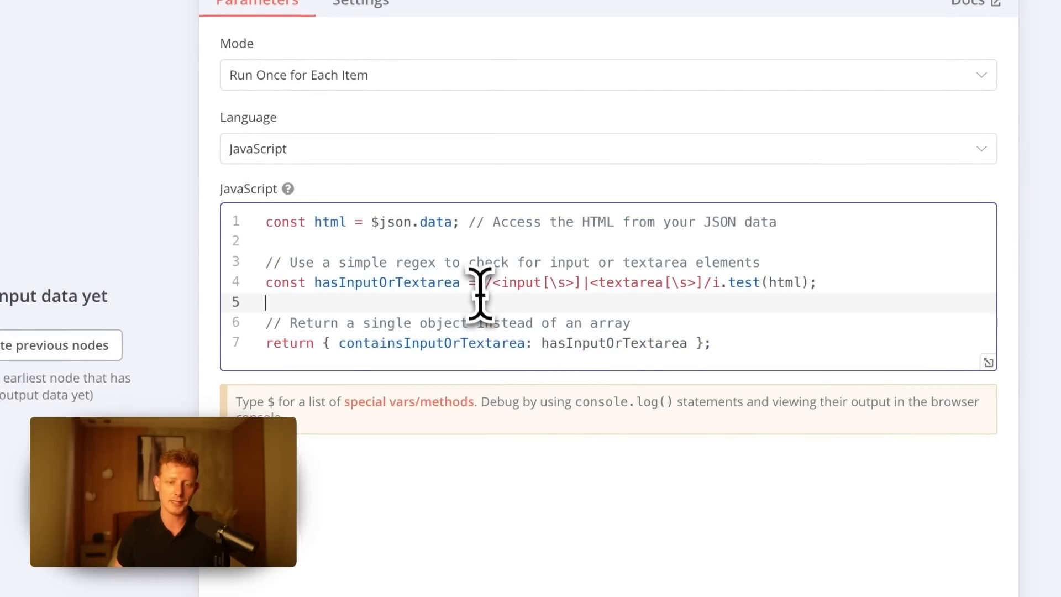
left_click_drag(478, 285, 555, 284)
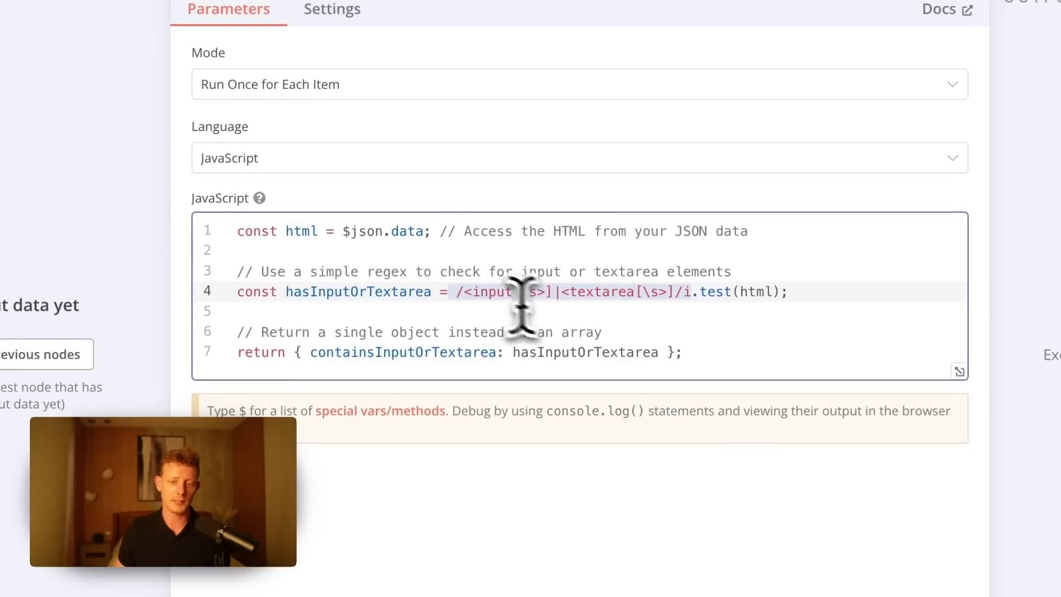
- Inspect the If form? node, then open the HTTP Request node on its true branch and highlight v1/tasks/ in its POST URL
left_click(622, 333)
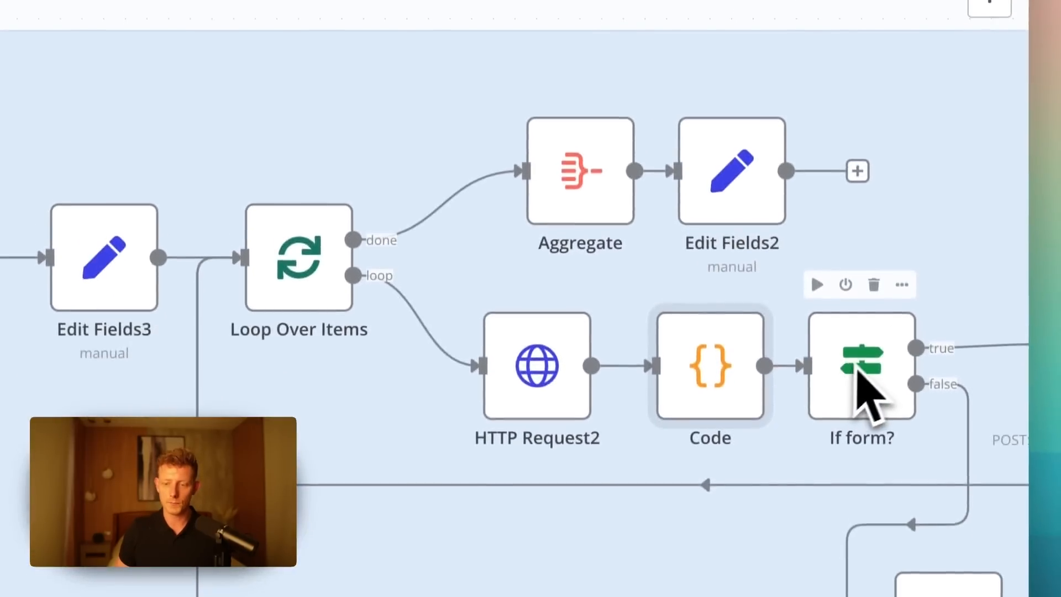
double_click(891, 448)
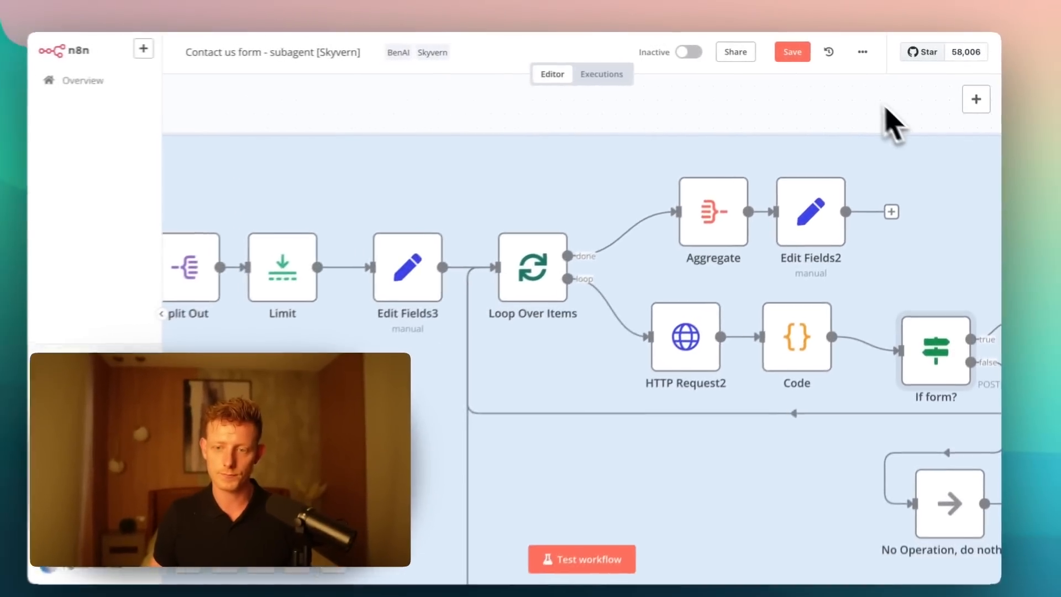
left_click_drag(887, 118, 542, 93)
left_click_drag(634, 345, 597, 318)
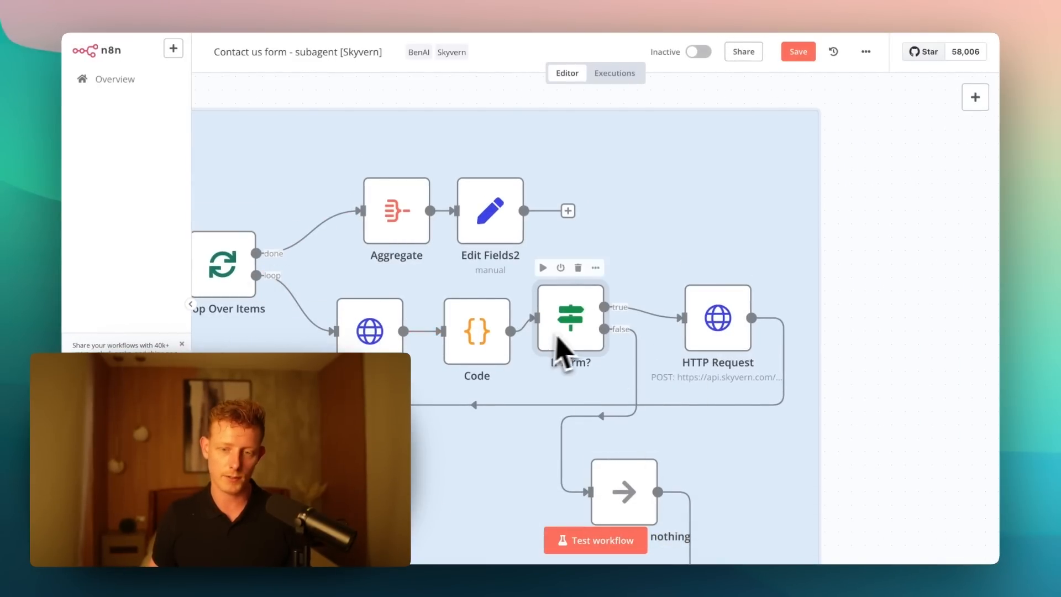
double_click(717, 321)
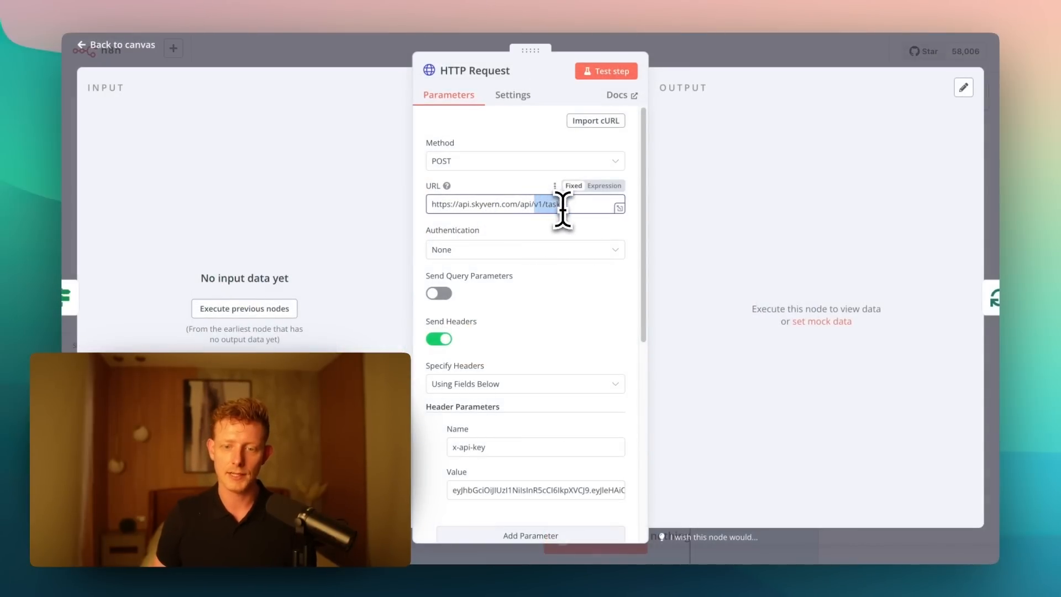
scroll(558, 287, "down", 1)
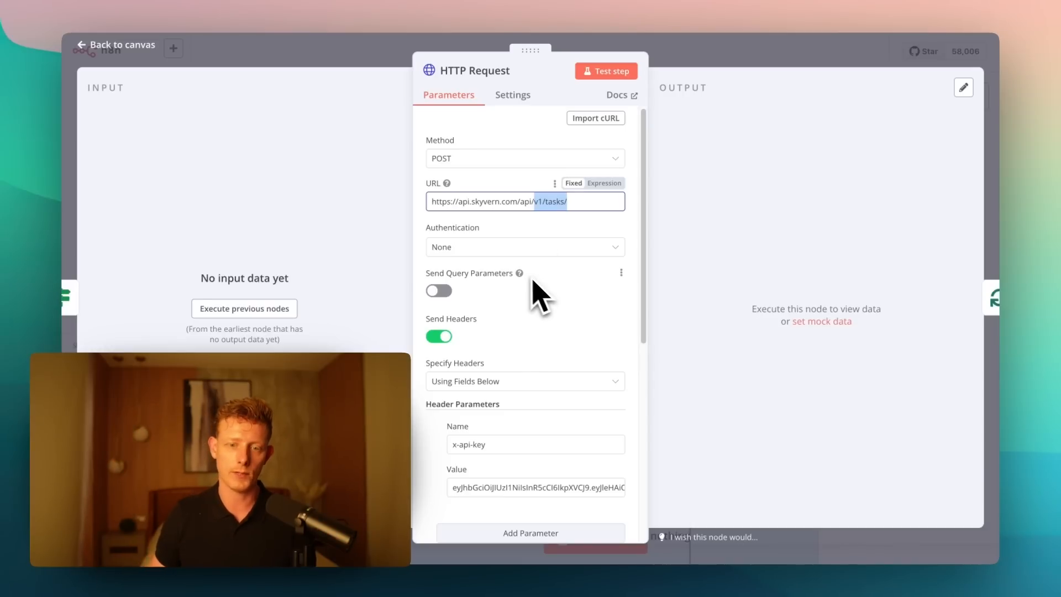
- Switch to the Skyvern documentation, open the Tasks API page and find the Example Request (Apply for a job)
left_click(773, 5)
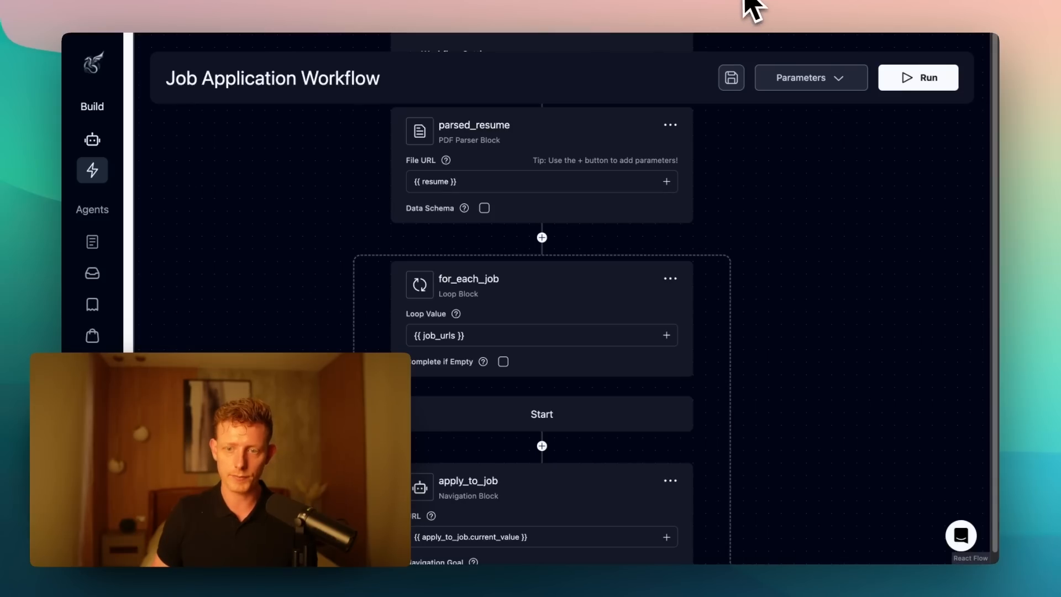
left_click(745, 1)
scroll(143, 246, "up", 3)
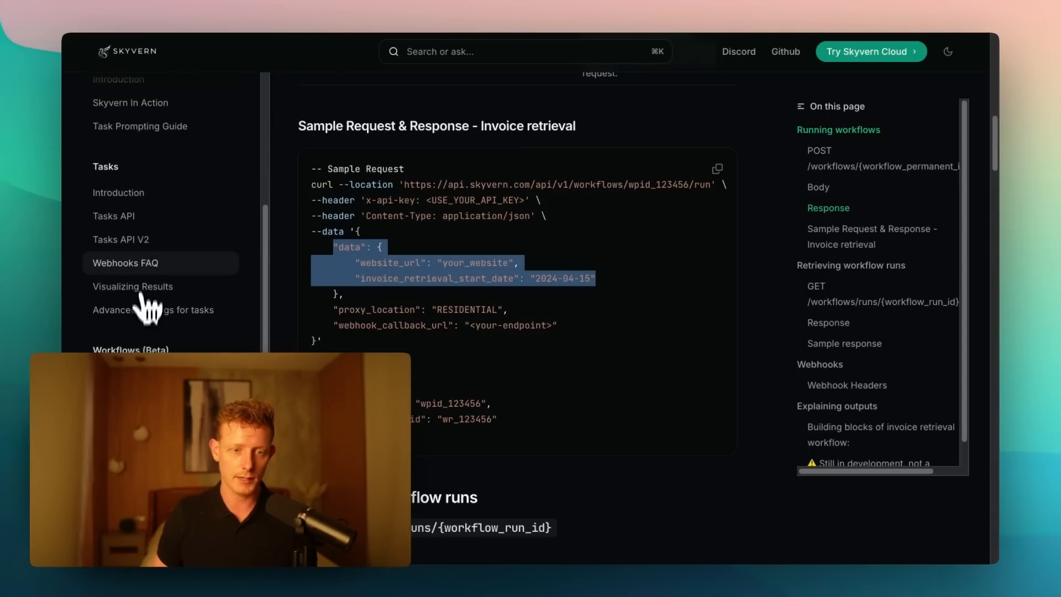
left_click(116, 221)
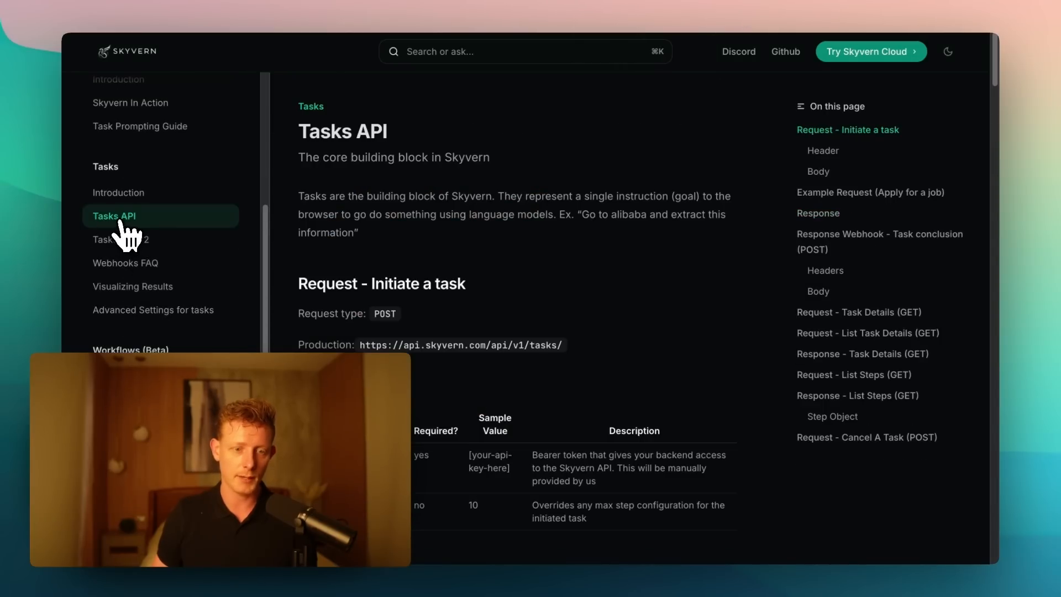
scroll(481, 267, "down", 15)
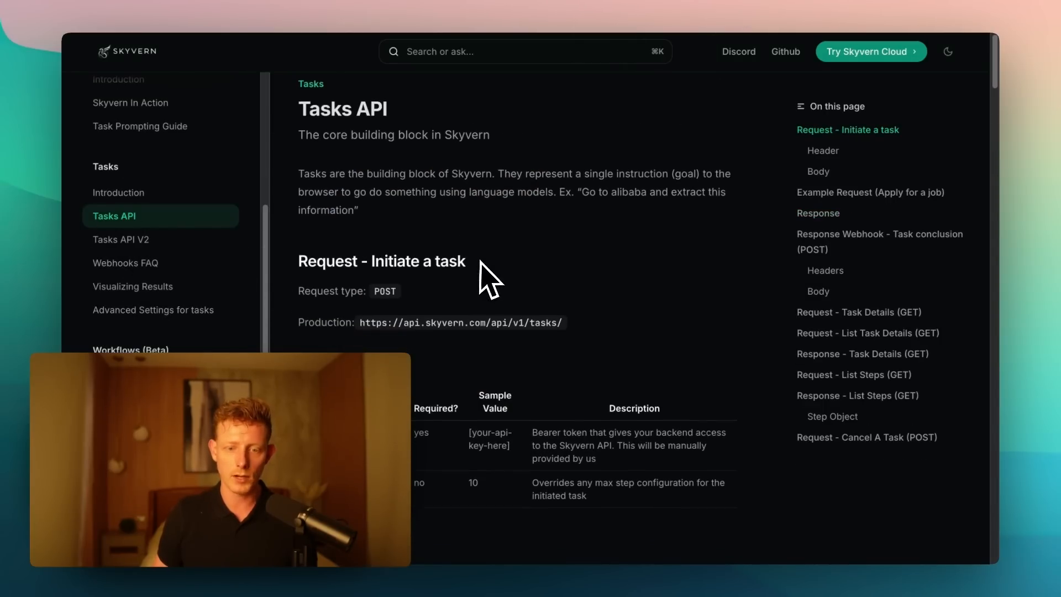
scroll(489, 279, "down", 5)
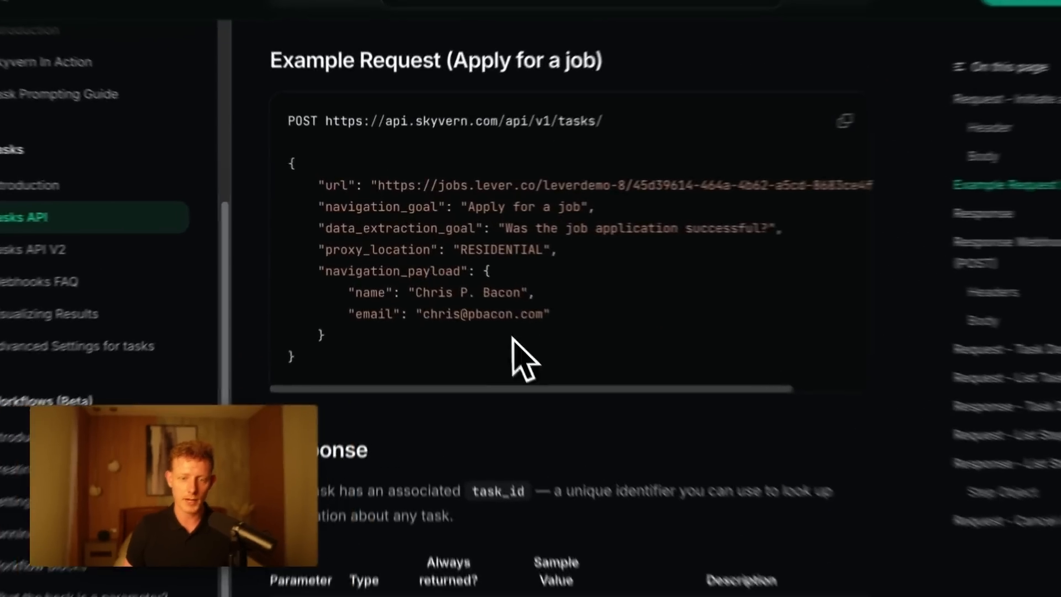
- Examine the example request's JSON body, highlighting the url, data_extraction_goal and proxy_location entries
left_click_drag(489, 313, 272, 165)
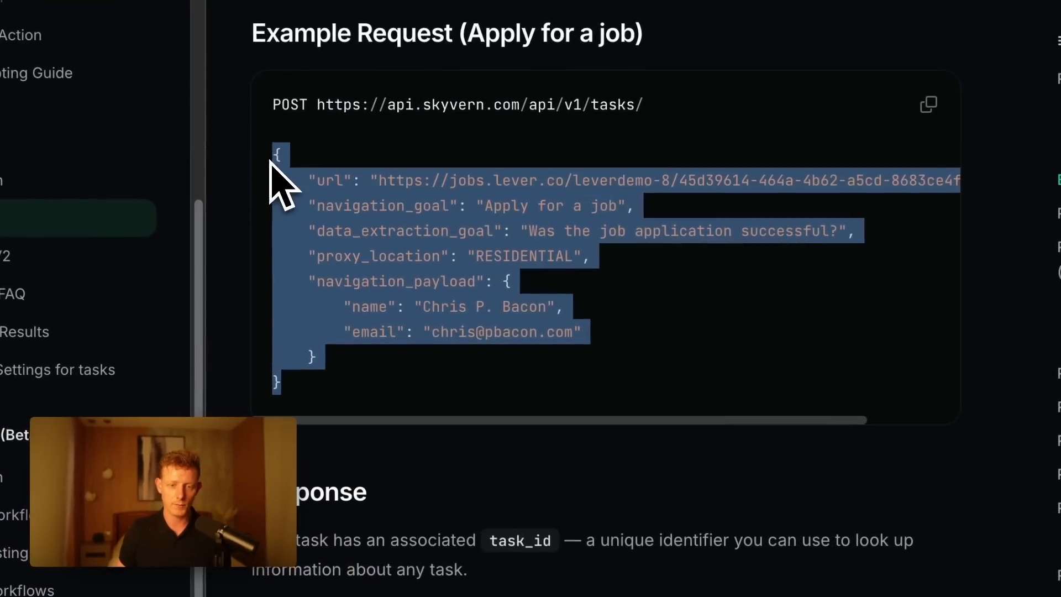
left_click_drag(426, 403, 260, 177)
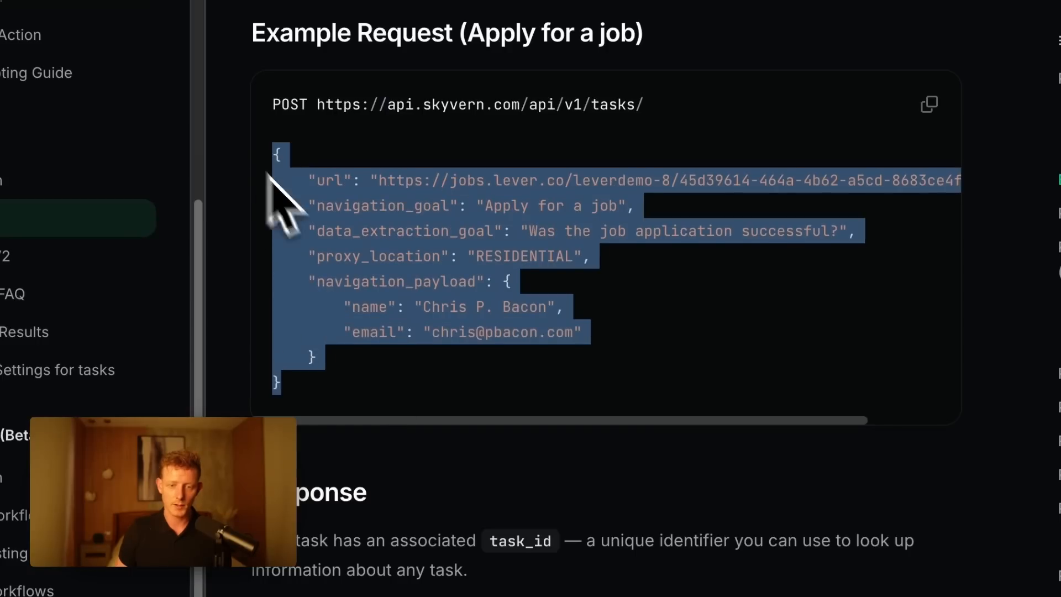
left_click(263, 180)
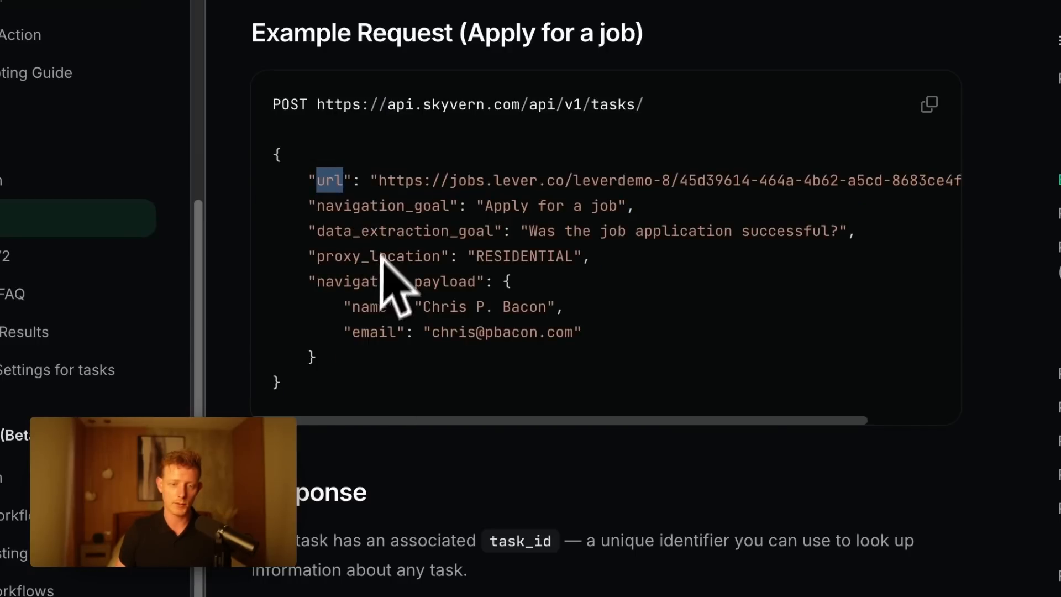
double_click(401, 180)
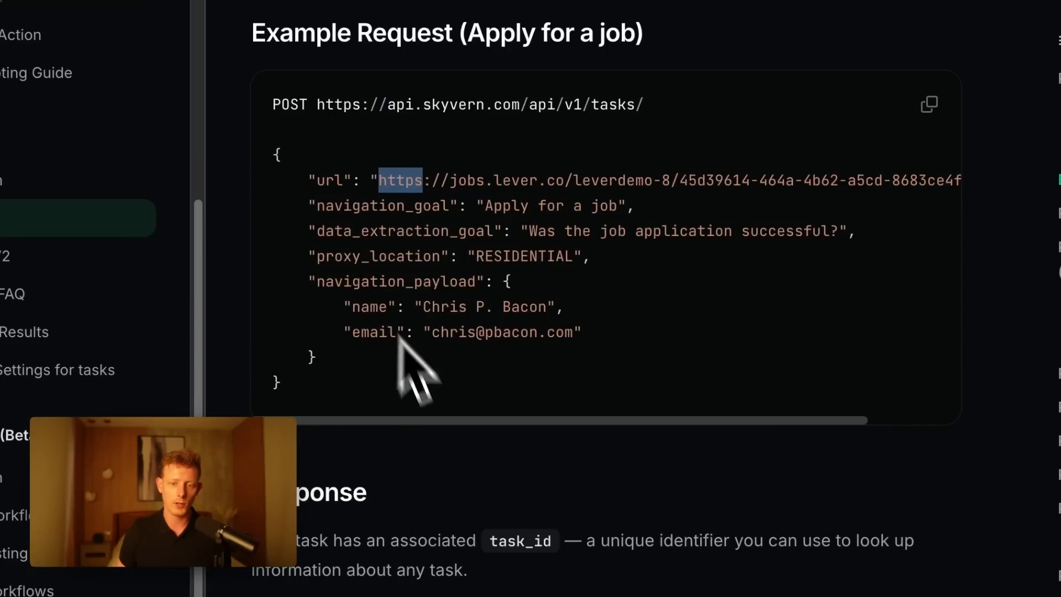
left_click_drag(308, 230, 840, 233)
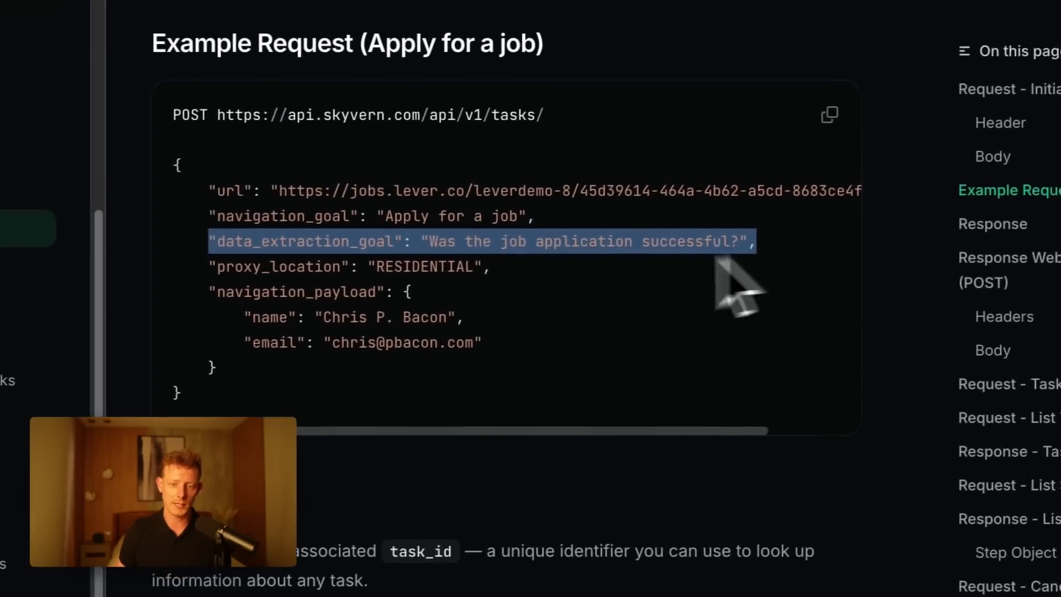
left_click_drag(271, 260, 699, 256)
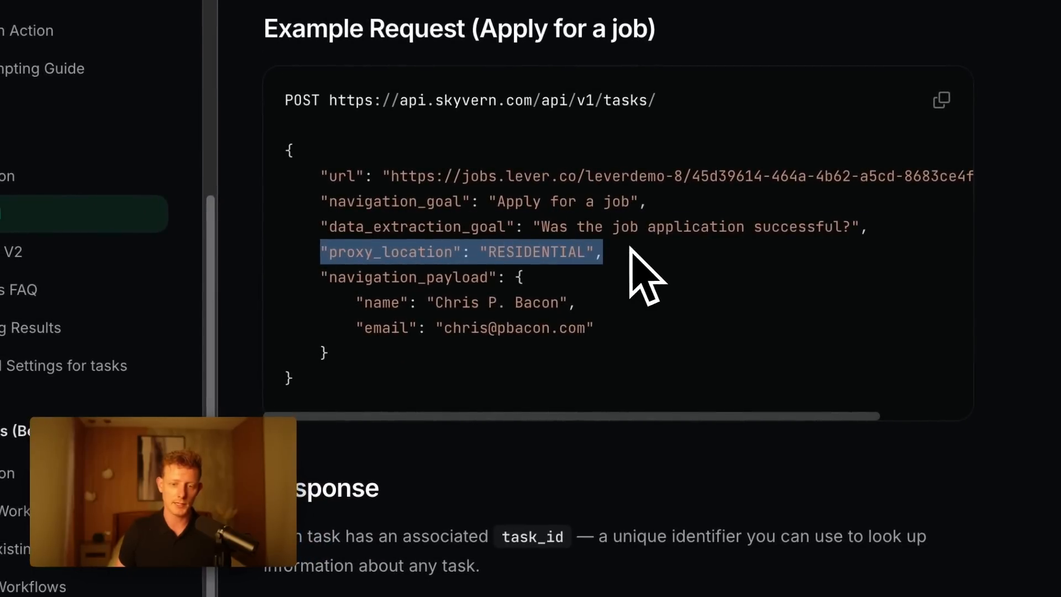
- Check the Body parameter table for required fields, highlighting the Required? heading and the url row
left_click(493, 290)
scroll(691, 277, "up", 10)
scroll(572, 241, "up", 15)
left_click_drag(561, 150, 639, 154)
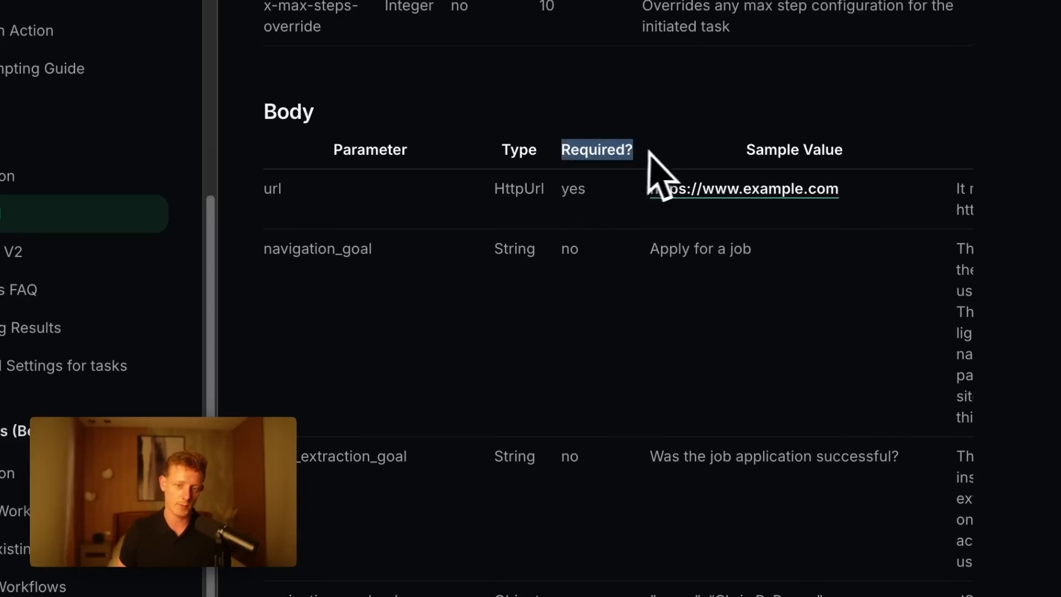
double_click(273, 194)
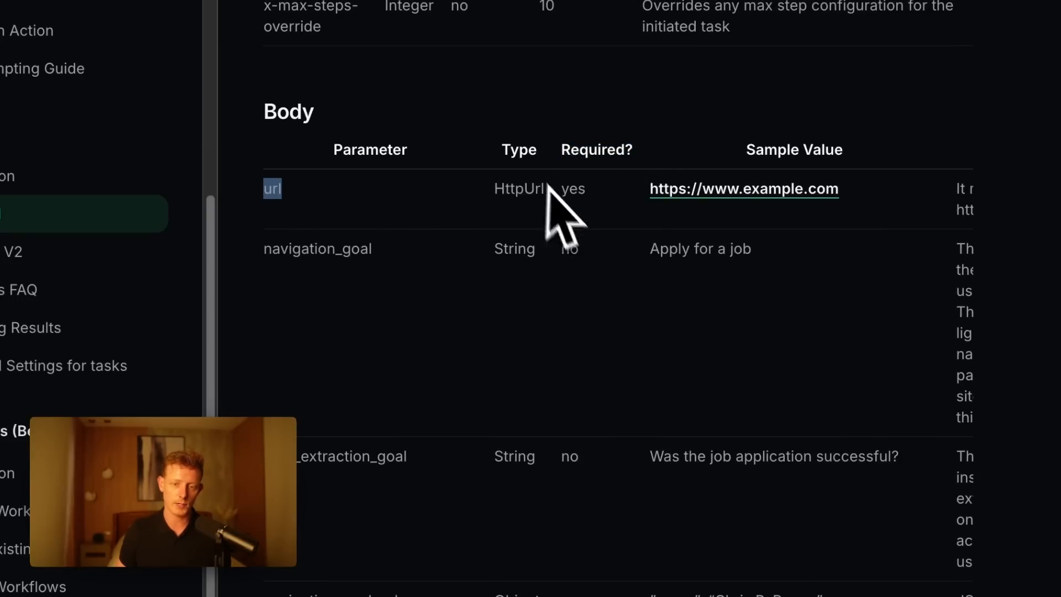
scroll(589, 343, "down", 15)
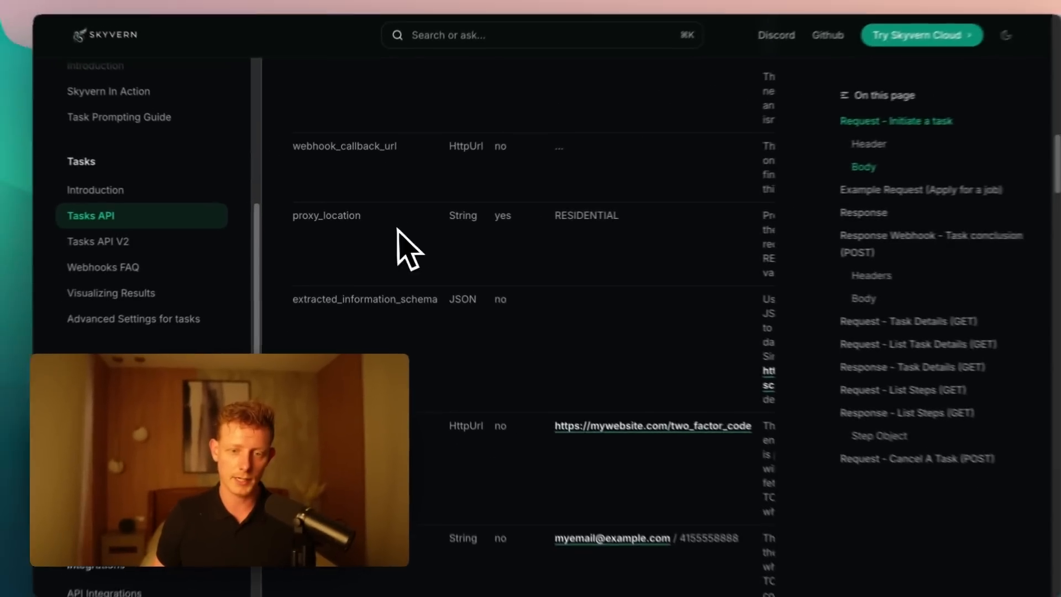
- Review the payload fields of the Apply for a job example again, then return to the HTTP Request node in n8n
scroll(590, 395, "down", 5)
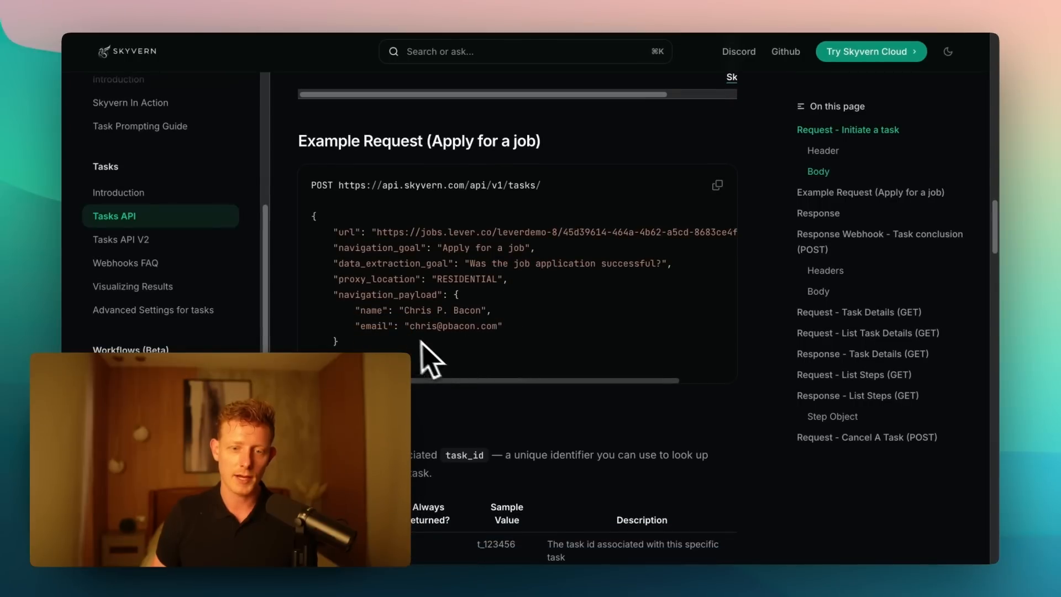
scroll(402, 339, "down", 1)
left_click_drag(338, 269, 539, 351)
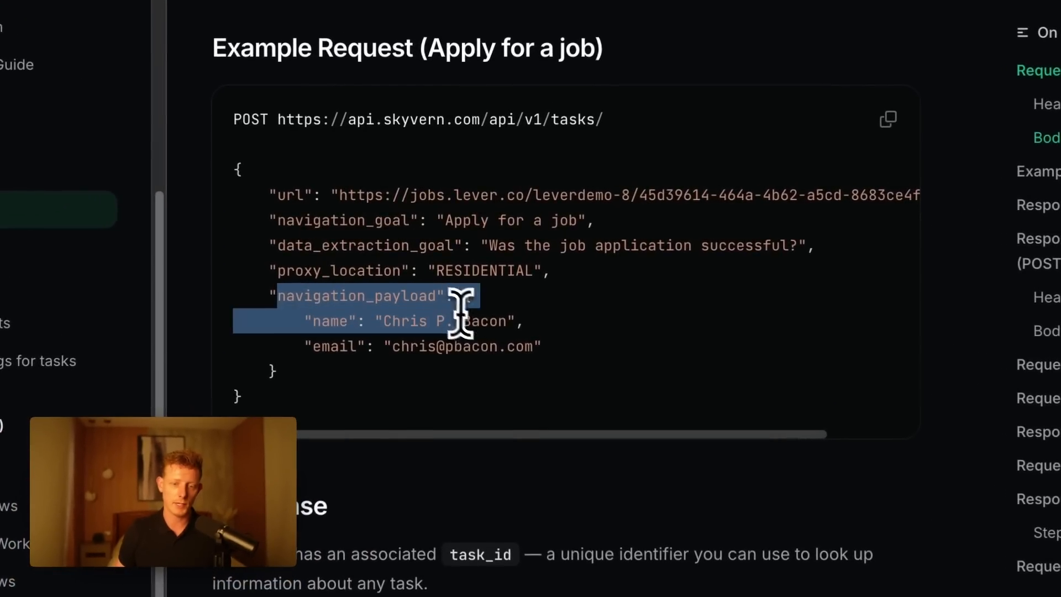
left_click(313, 316)
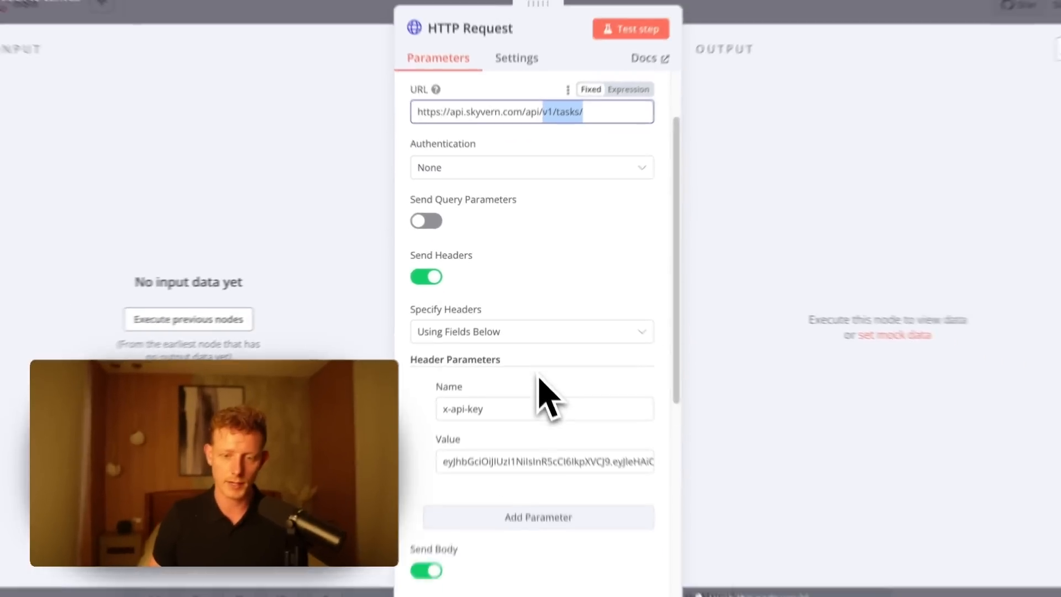
- Expand the HTTP Request node's JSON body and highlight the contactlink expression used as url and the navigation_goal text
scroll(553, 525, "down", 3)
scroll(492, 386, "down", 5)
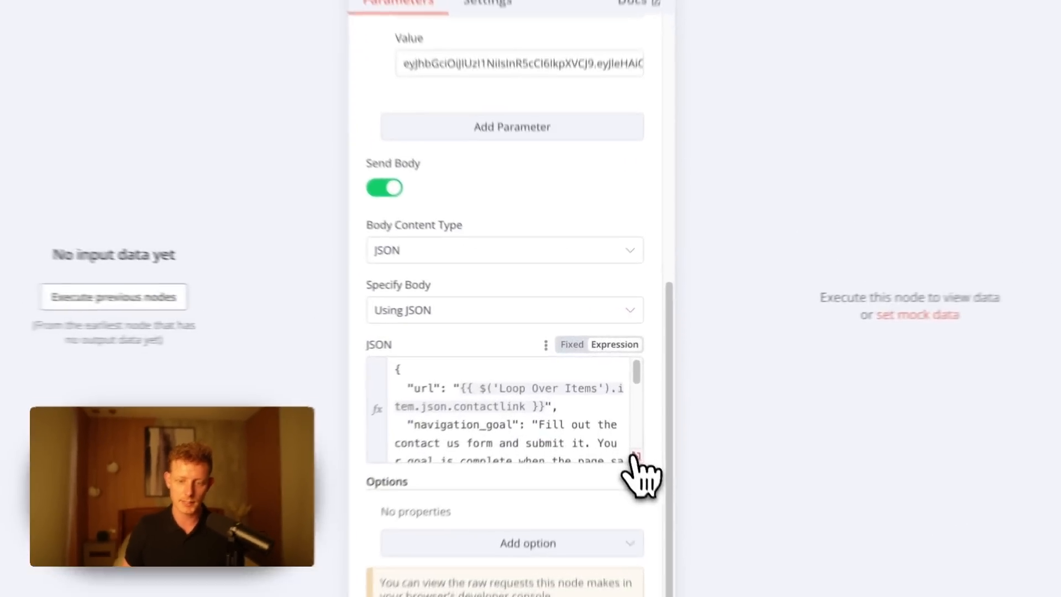
left_click(635, 457)
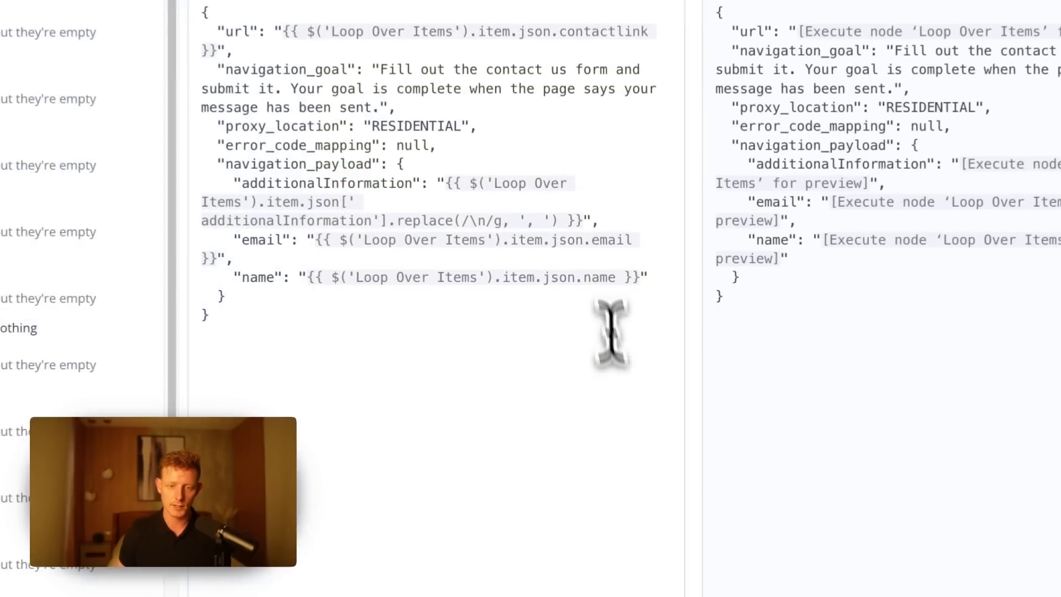
double_click(345, 192)
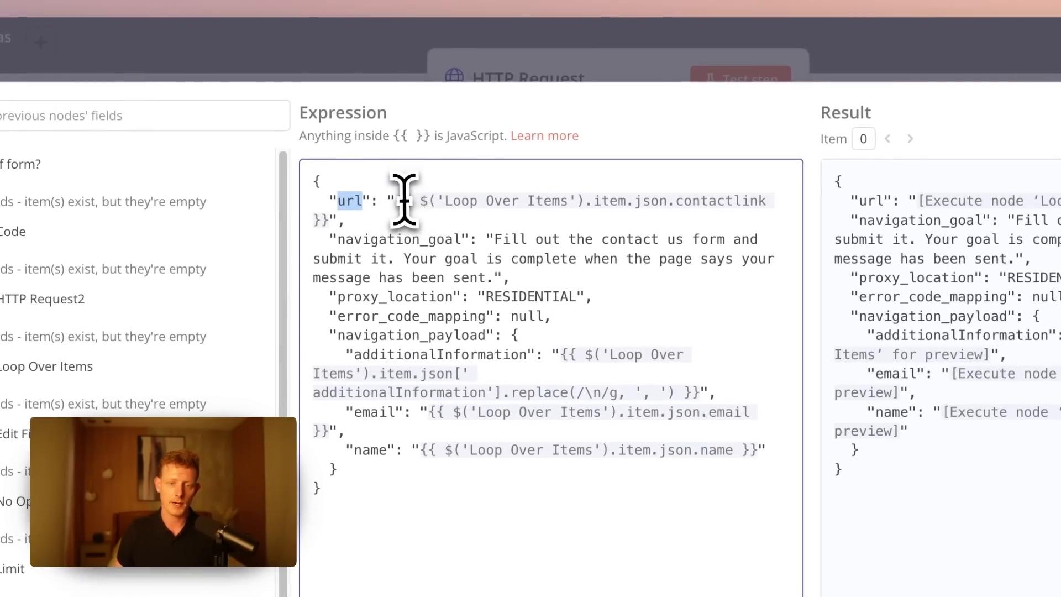
left_click_drag(396, 201, 319, 226)
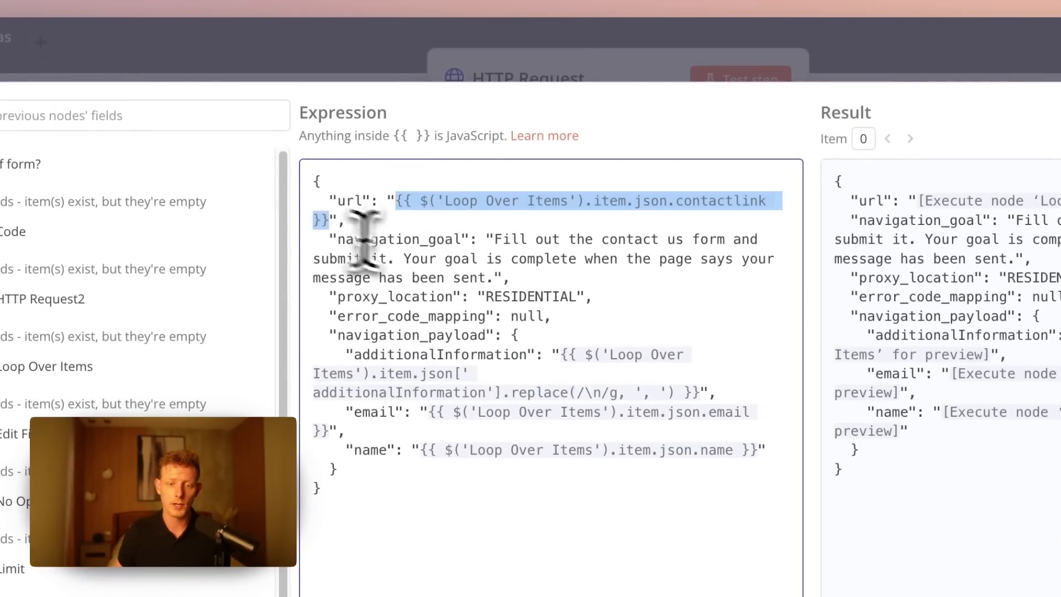
left_click_drag(337, 239, 500, 272)
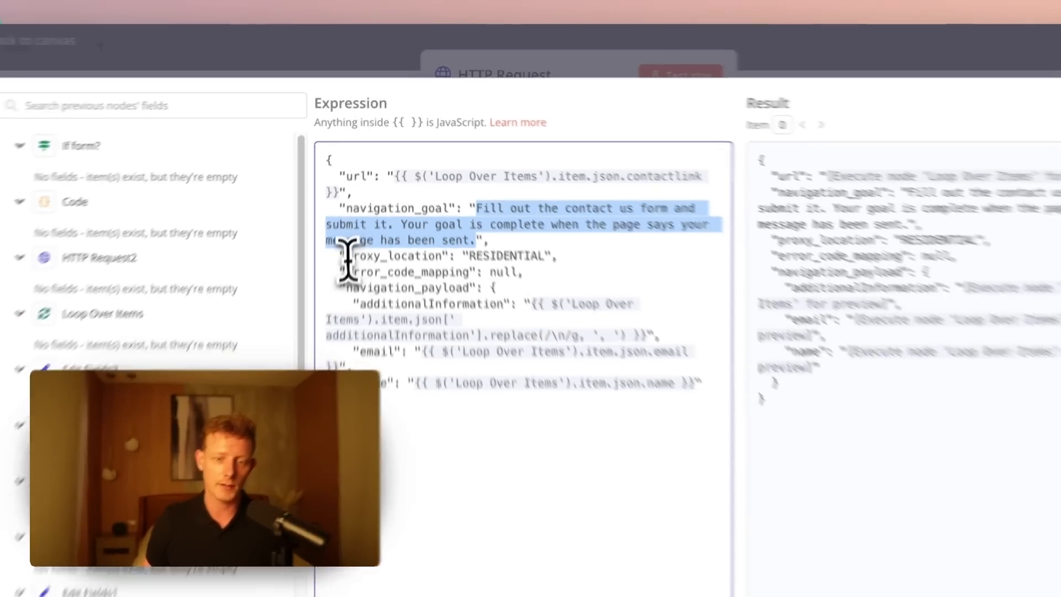
- Examine the proxy_location and navigation_payload fields in the JSON body, including additionalInformation, email and name, then close the expression editor
left_click_drag(337, 265, 563, 265)
left_click_drag(337, 298, 401, 299)
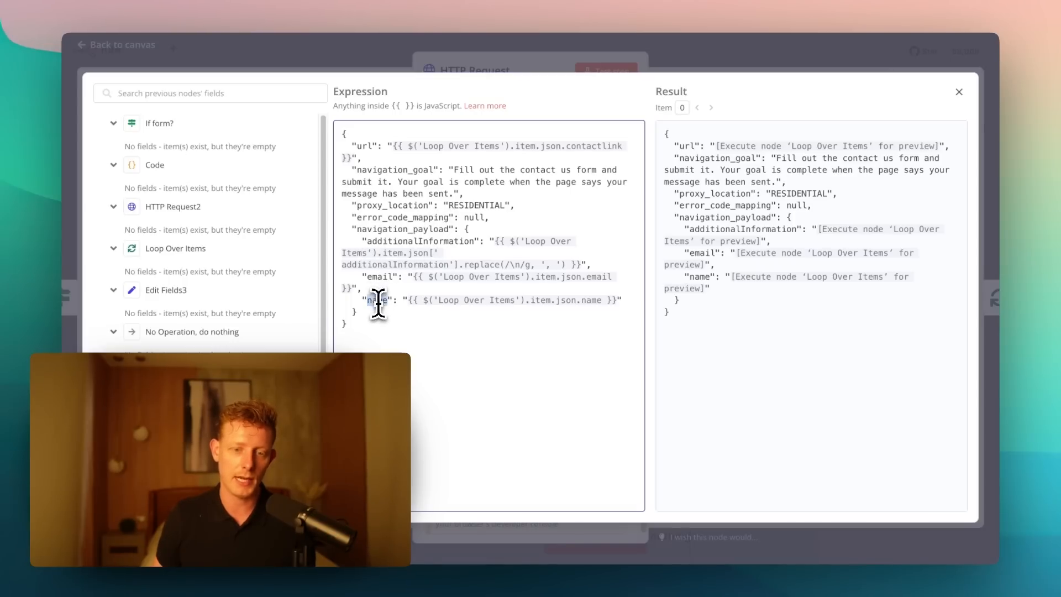
left_click_drag(619, 302, 371, 240)
left_click_drag(367, 232, 440, 236)
key("Escape")
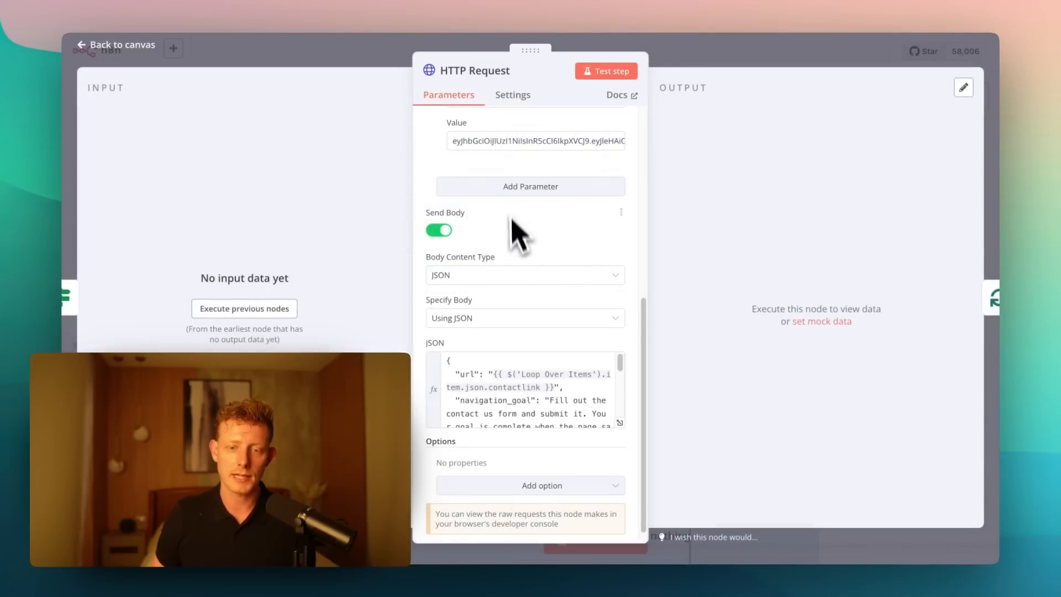
- Review the remaining HTTP Request parameters, then return to the canvas and view the No Operation branch looping back
scroll(532, 261, "up", 3)
scroll(533, 271, "down", 3)
scroll(530, 266, "down", 1)
left_click(687, 52)
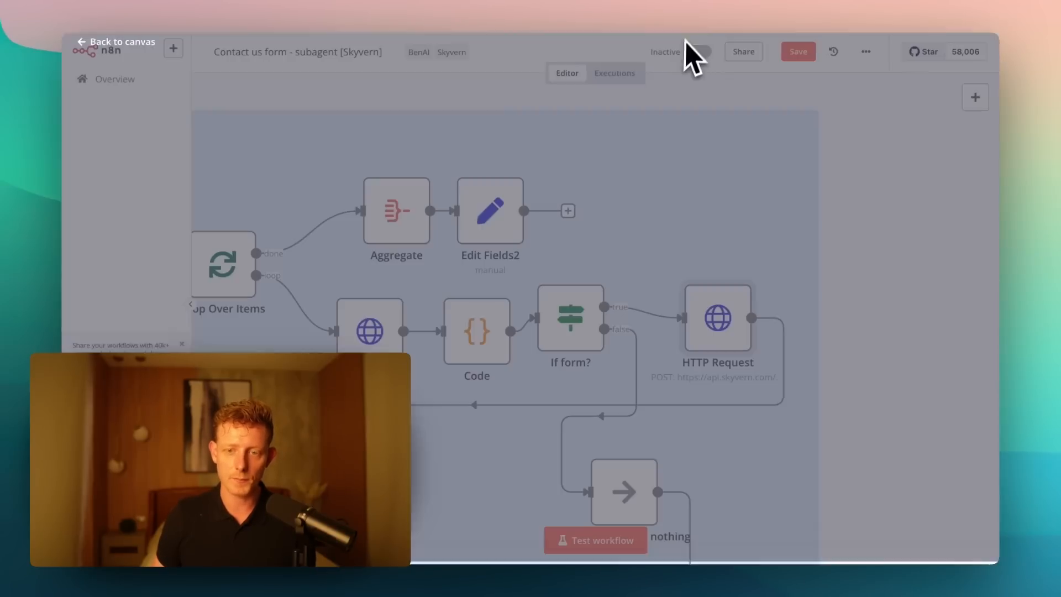
scroll(600, 279, "down", 3)
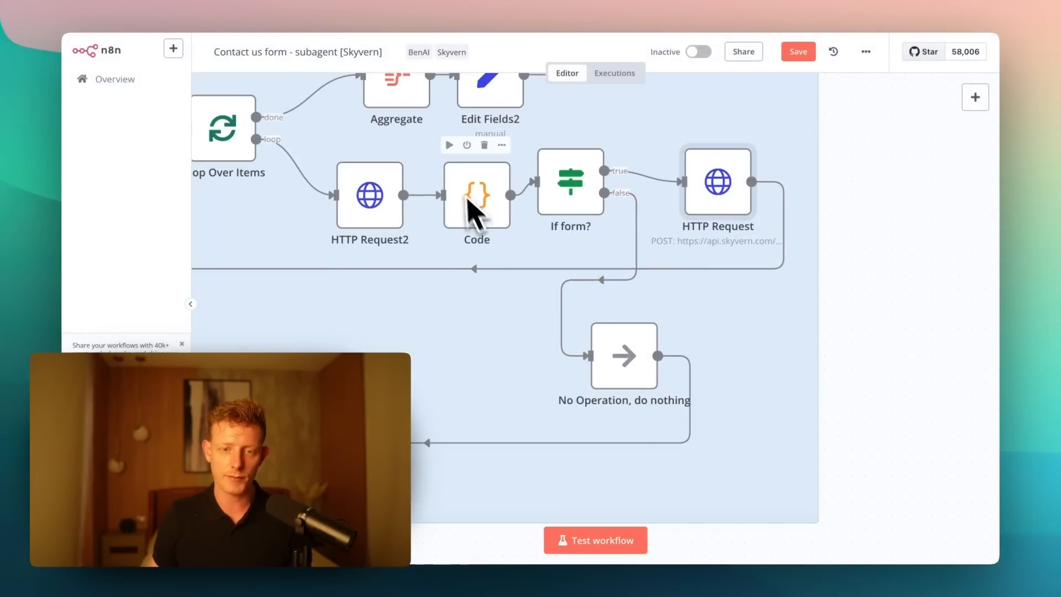
- Switch to the Amazon Purchase Tool workflow and inspect the user_prompt input and pinned data of its Workflow Input Trigger
left_click(446, 0)
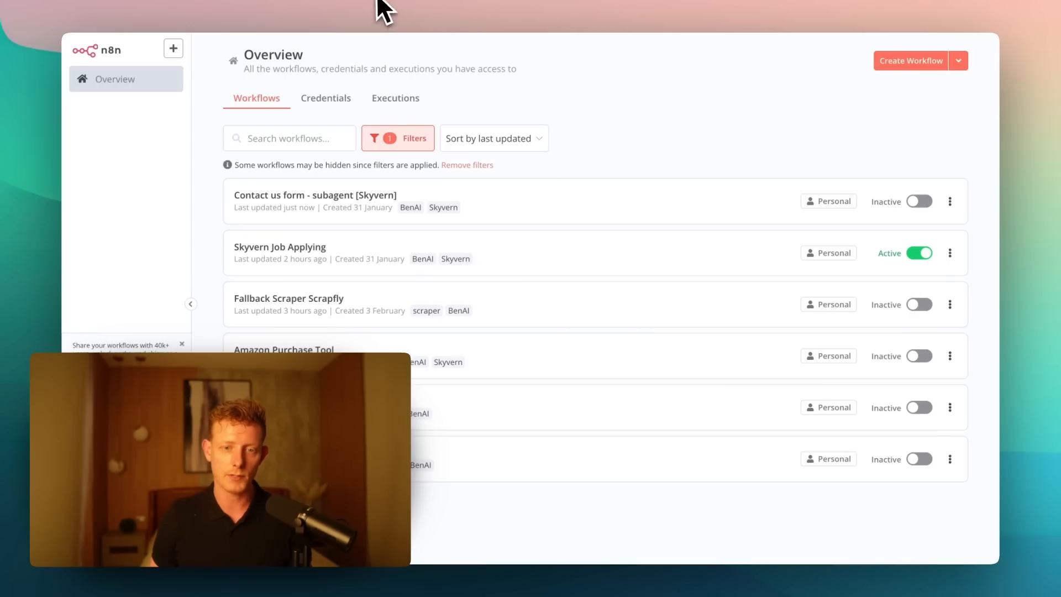
left_click(388, 10)
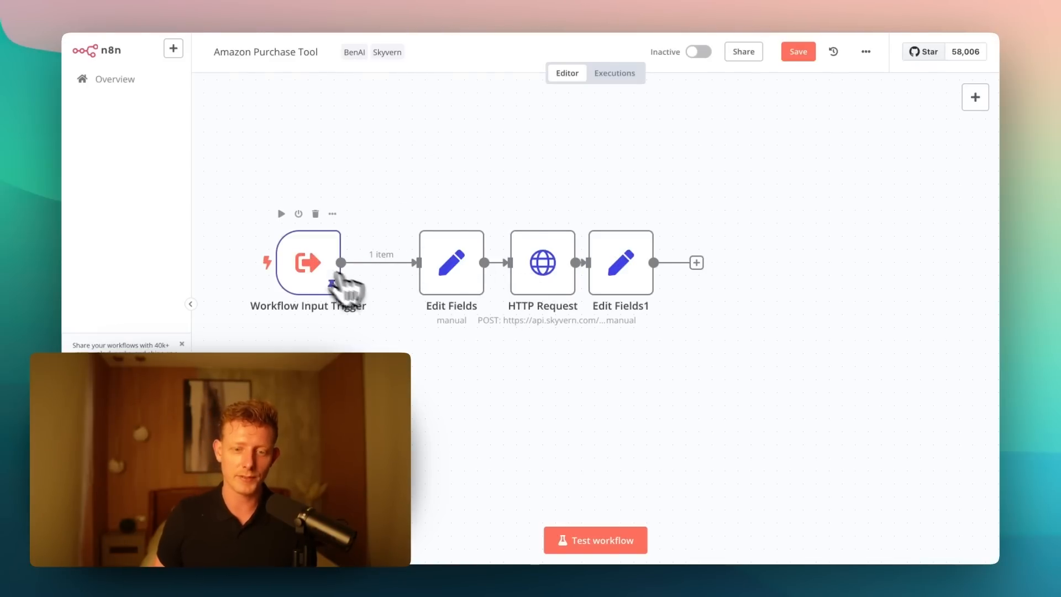
double_click(298, 263)
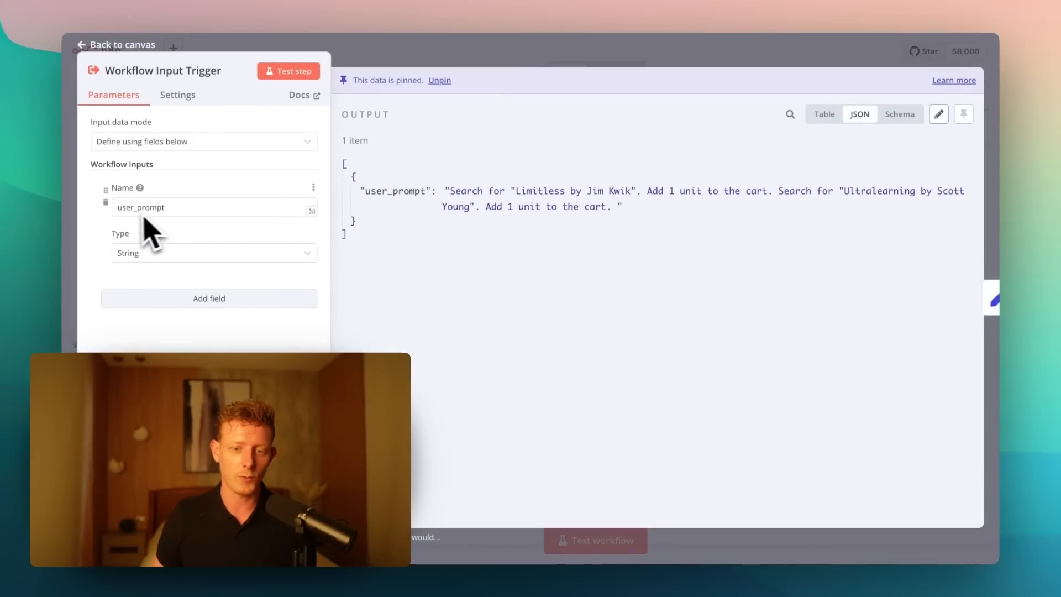
left_click(436, 62)
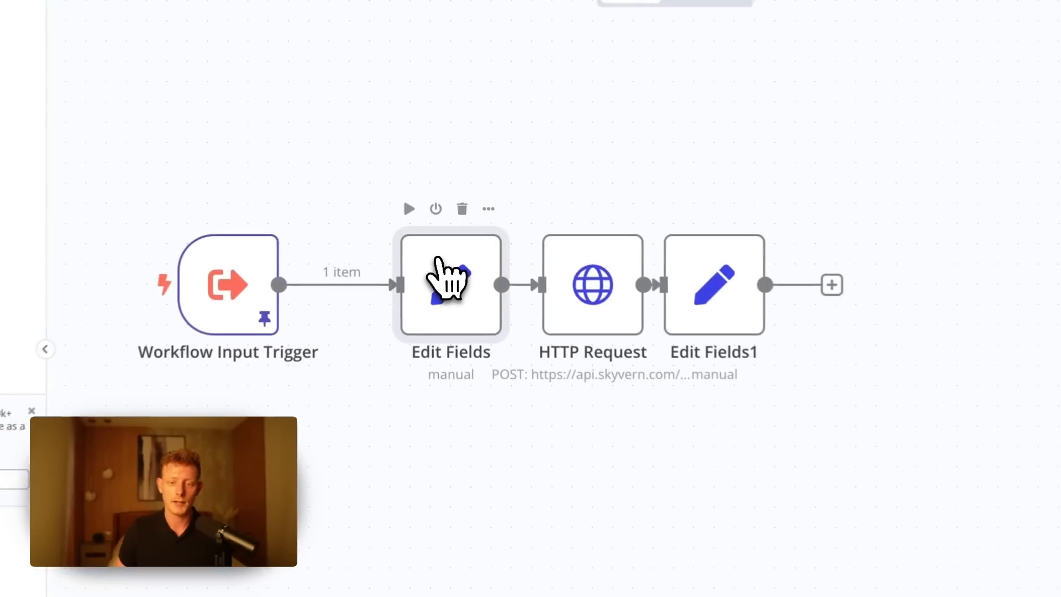
left_click_drag(445, 242, 432, 238)
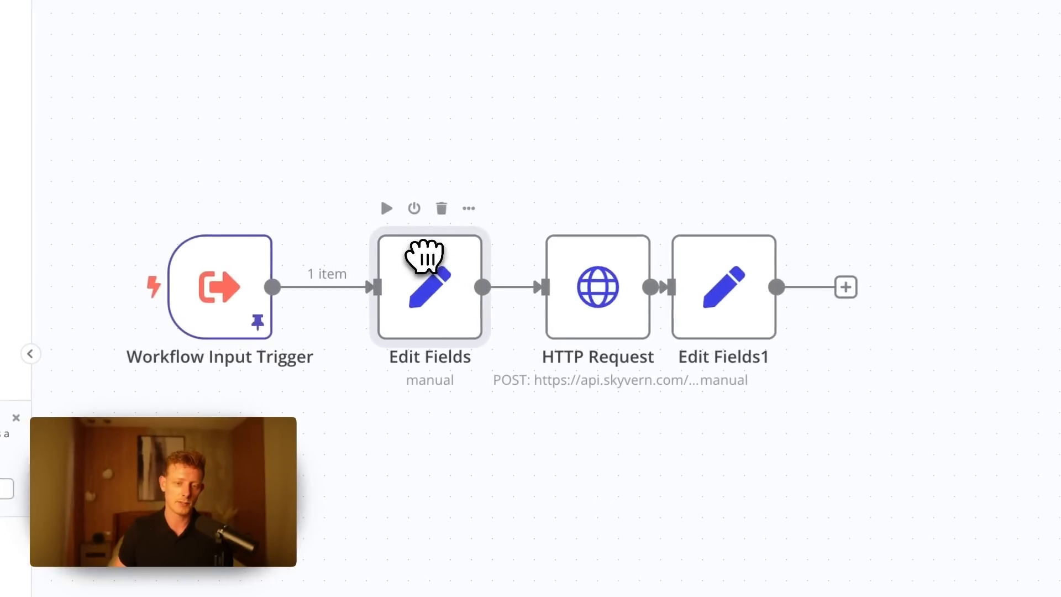
left_click_drag(602, 293, 581, 290)
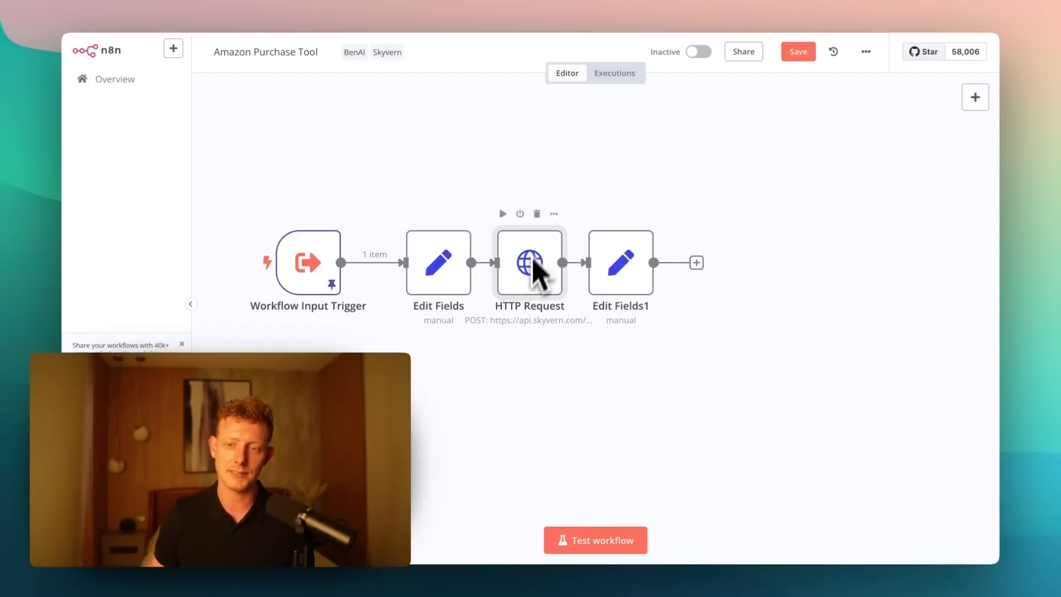
double_click(529, 265)
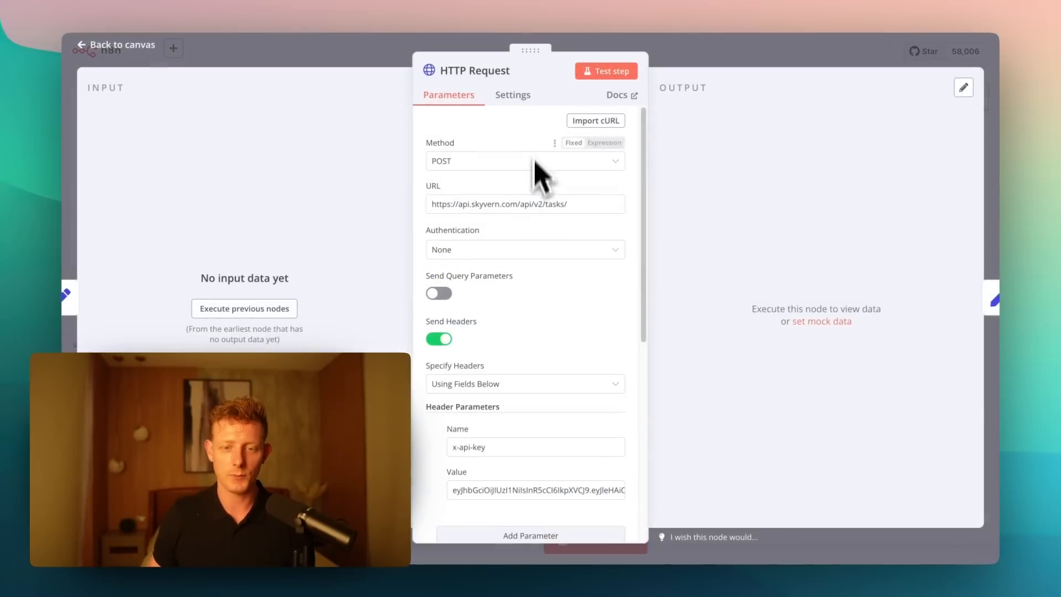
left_click_drag(569, 204, 416, 204)
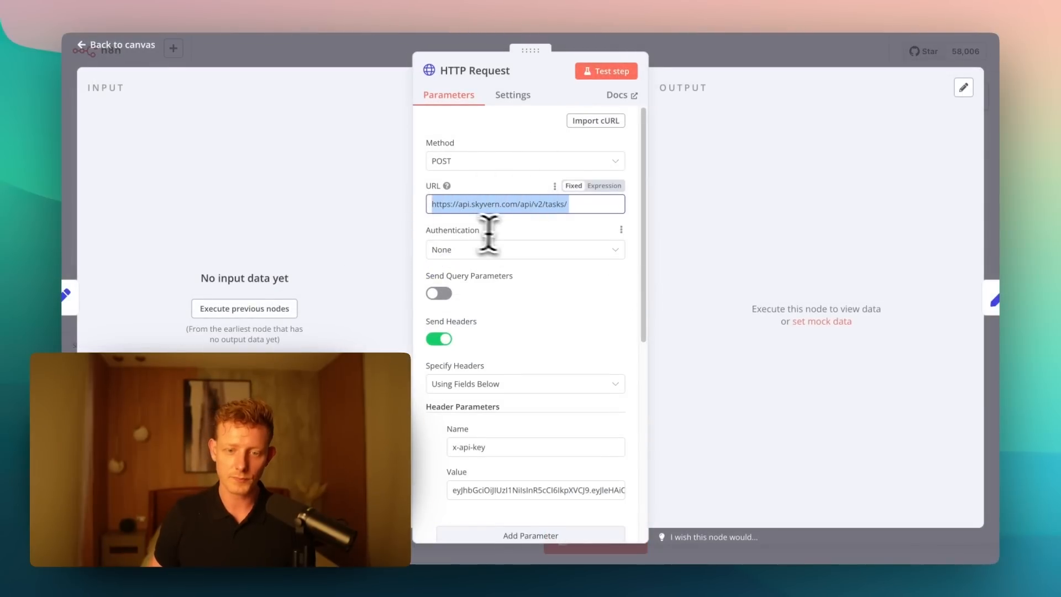
scroll(488, 235, "down", 1)
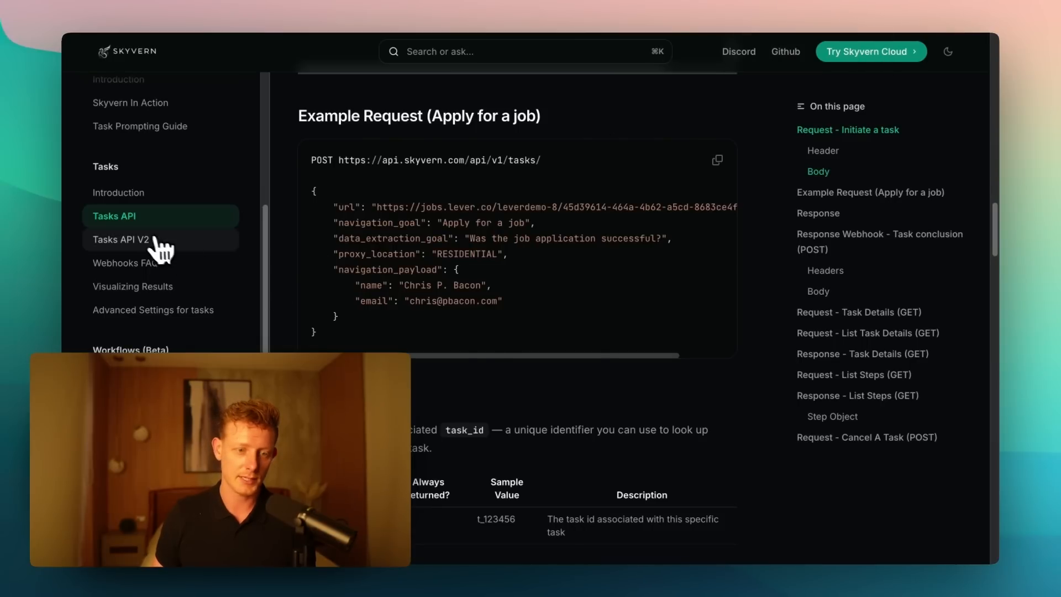
- In the Skyvern docs, open Tasks API V2 and highlight the user_prompt and proxy_location lines of the example request, then return to n8n
left_click(156, 238)
scroll(478, 251, "down", 15)
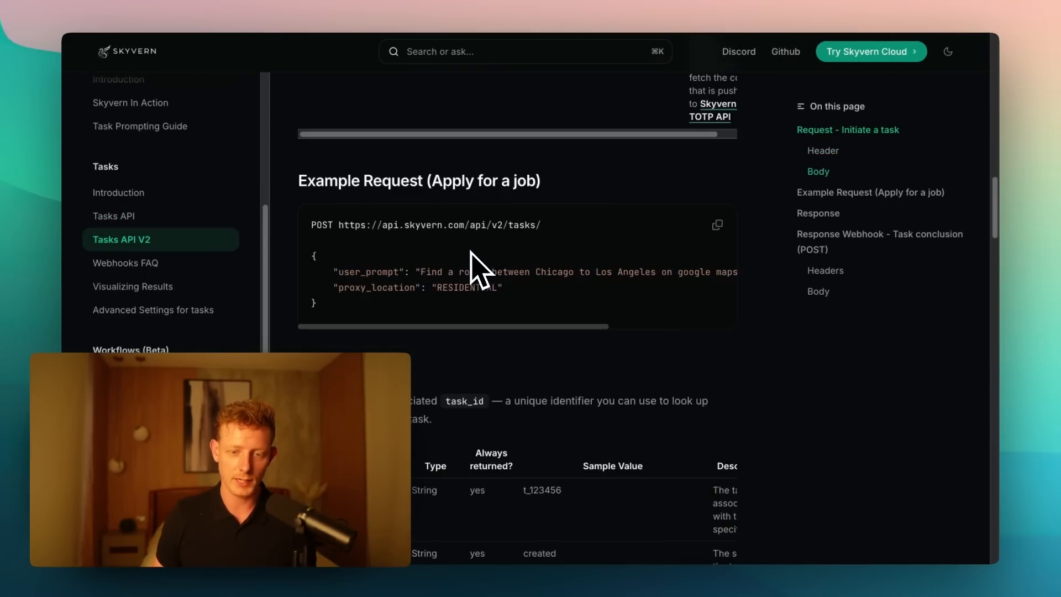
scroll(470, 252, "down", 2)
left_click(343, 186)
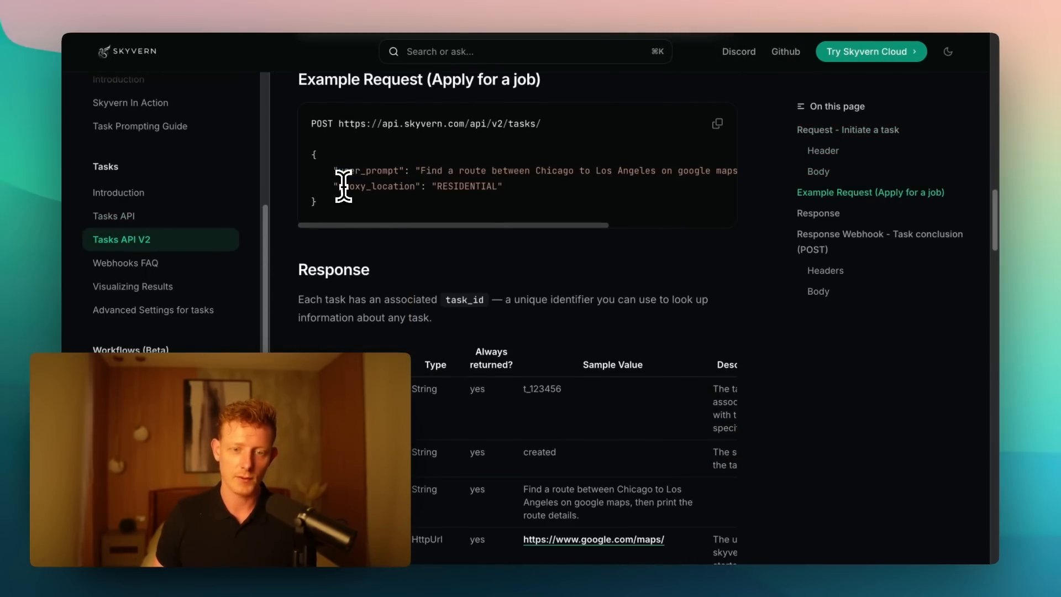
left_click_drag(503, 186, 346, 170)
left_click(344, 173)
triple_click(427, 173)
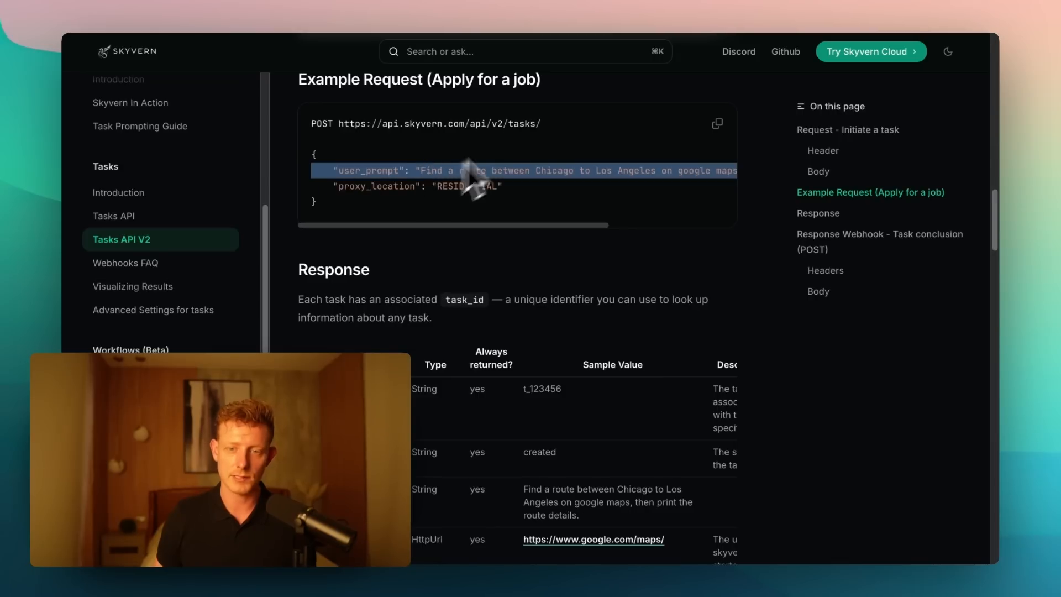
left_click(434, 1)
left_click(376, 1)
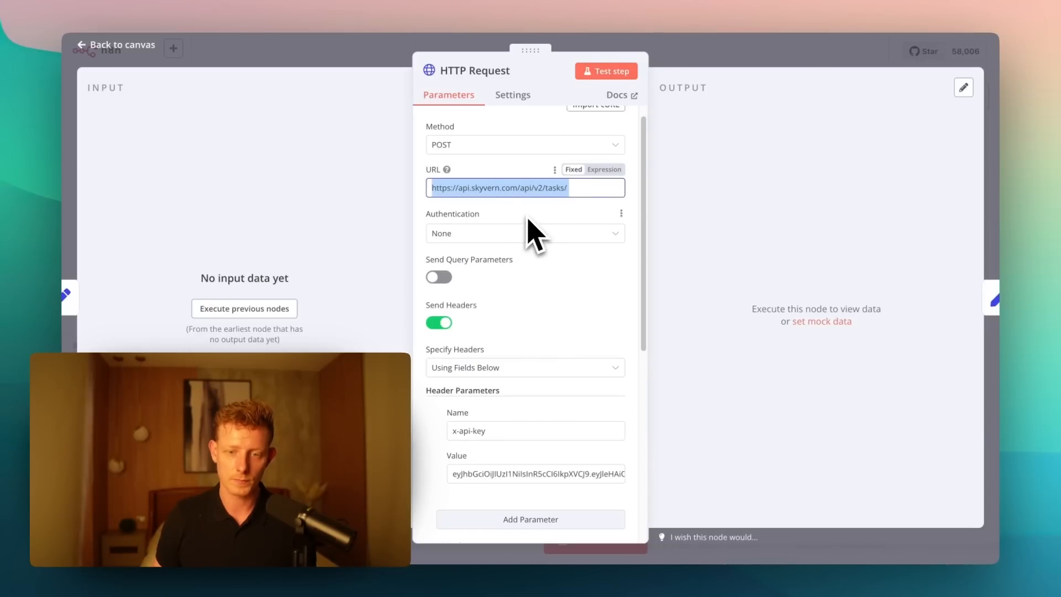
- Review the HTTP Request node's headers and expanded JSON body, highlighting user_prompt, its replace expression and proxy_location, then close the node
scroll(533, 229, "down", 3)
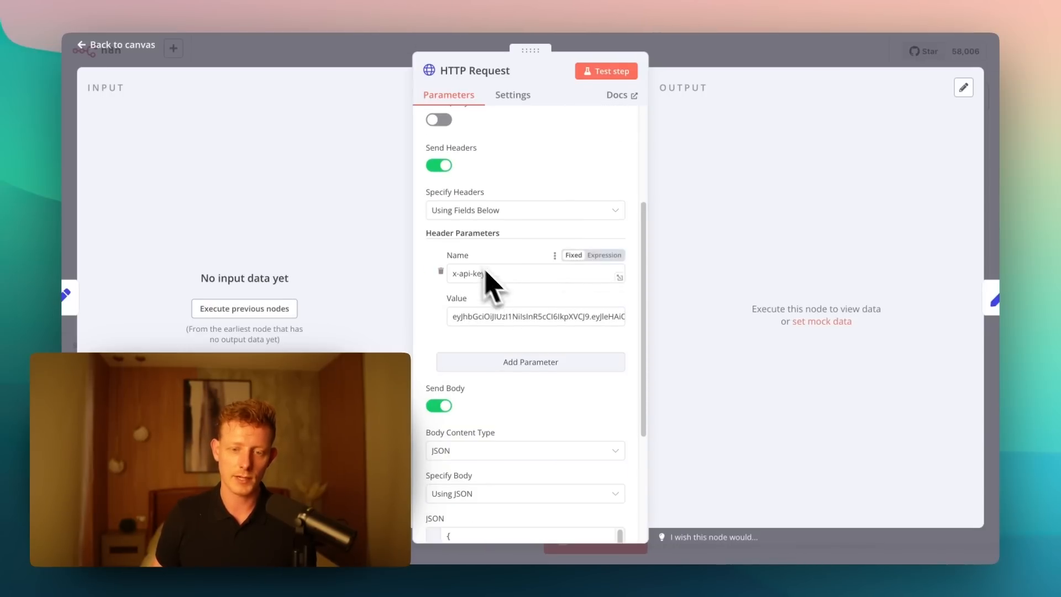
scroll(503, 326, "down", 2)
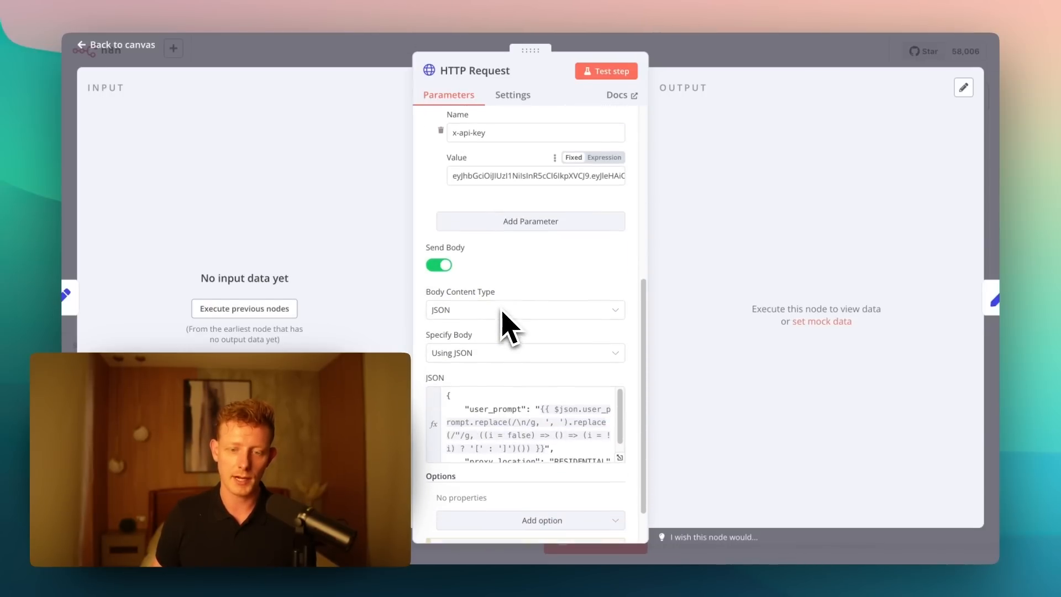
left_click(619, 458)
double_click(376, 146)
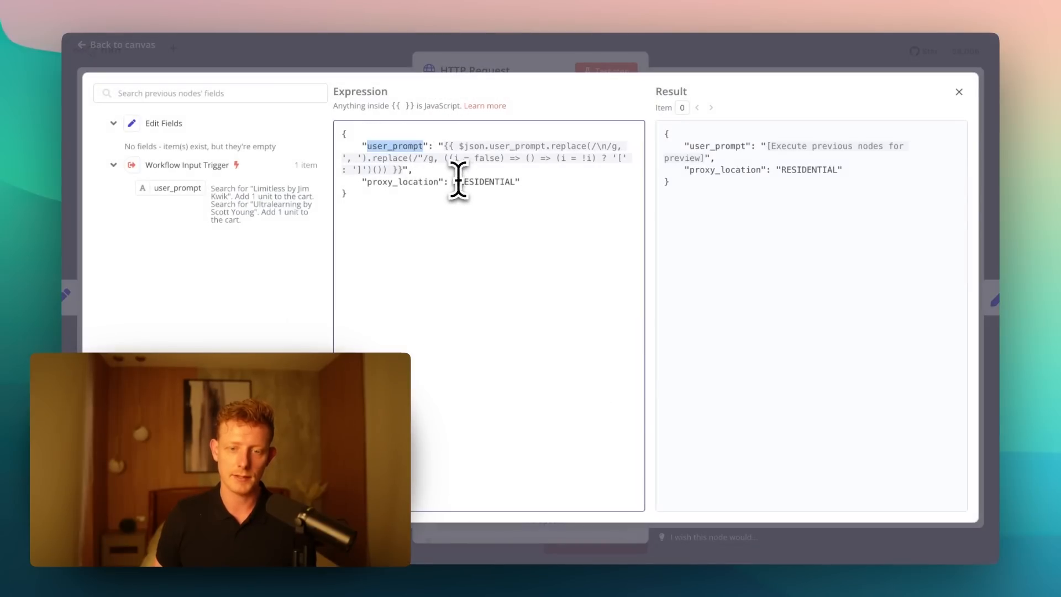
left_click_drag(362, 182, 531, 183)
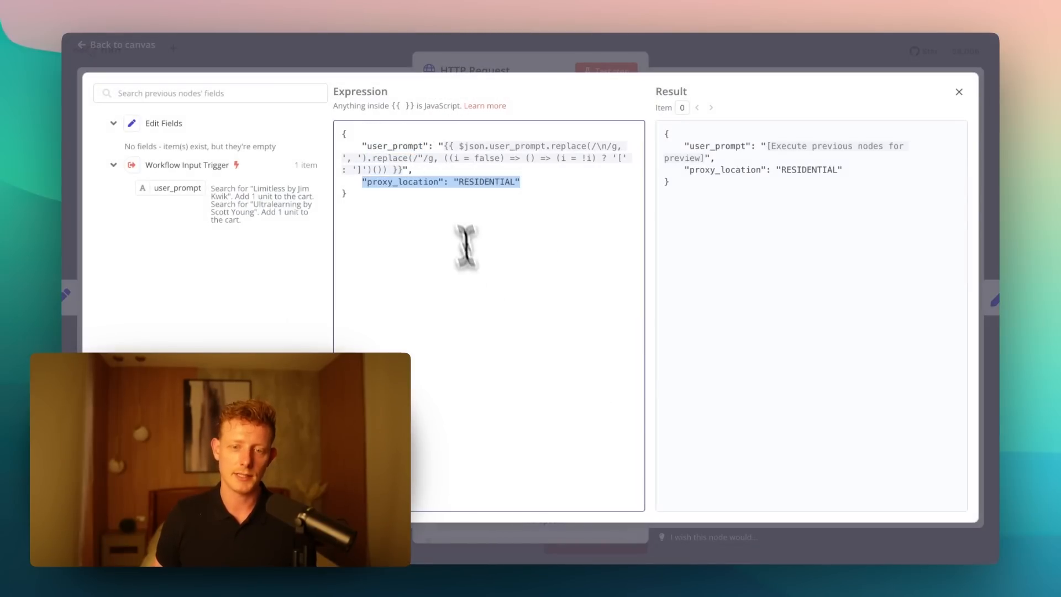
left_click_drag(403, 170, 436, 147)
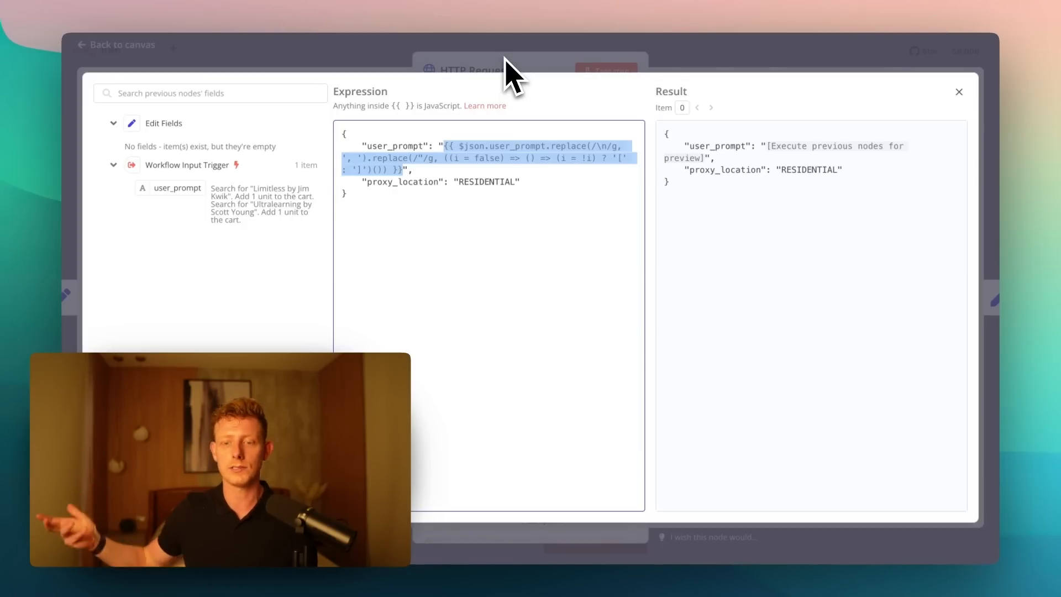
key("Escape")
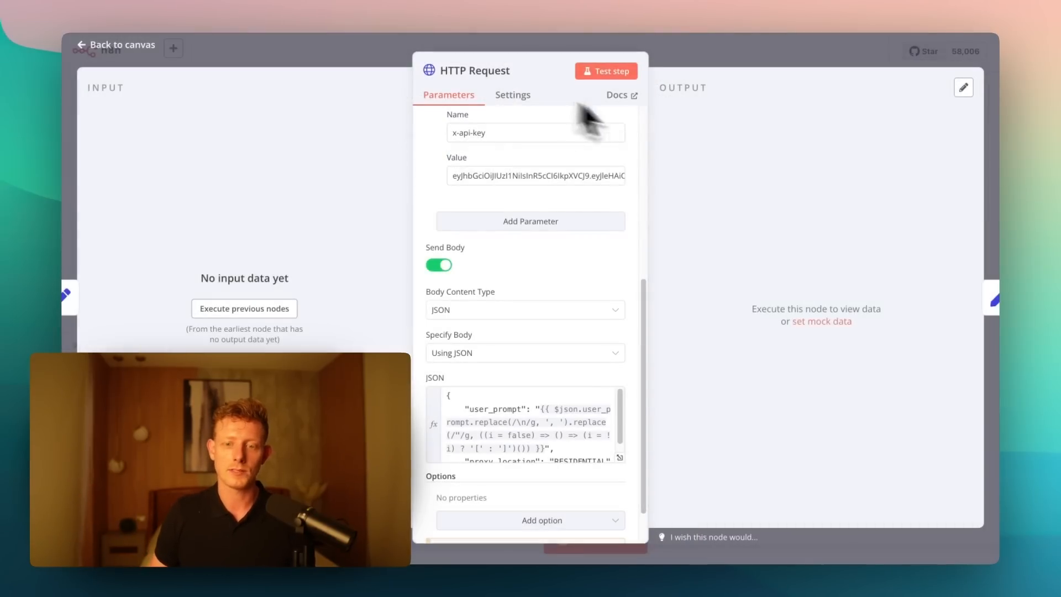
key("Escape")
- Inspect the response field and its value "The Task is running" in the Edit Fields1 node, then return to the canvas
double_click(621, 282)
left_click(446, 244)
triple_click(514, 239)
left_click(518, 239)
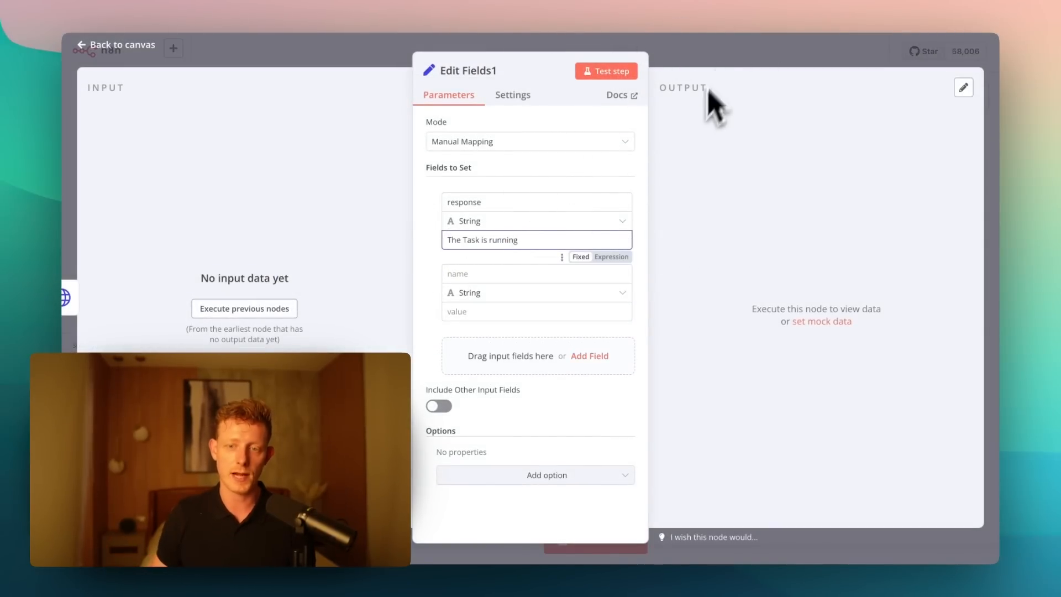
left_click(735, 61)
mouse_move(599, 339)
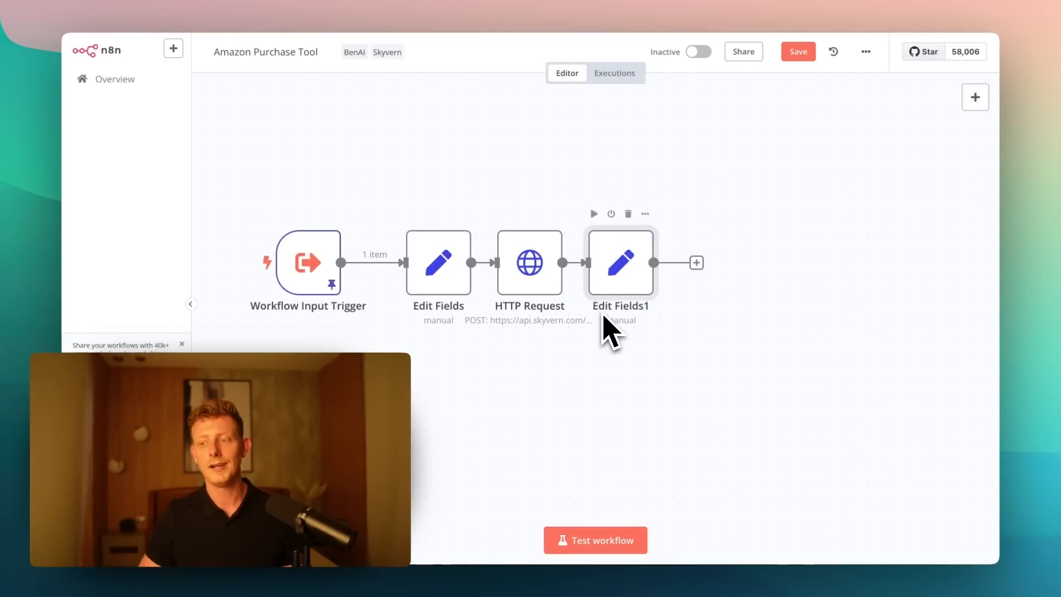